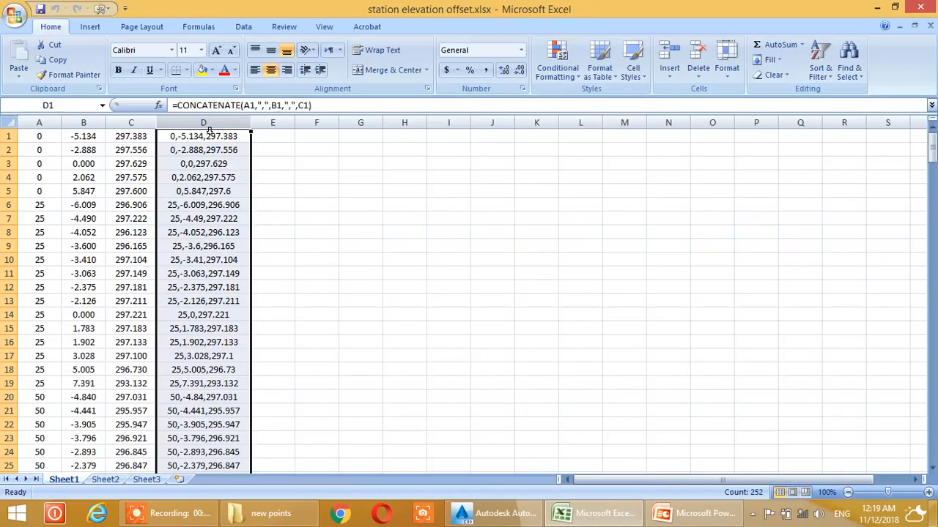
Review the station and offset values in columns A and B, including the repeated stations in A1:A5
drag(42, 122, 102, 125)
click(96, 150)
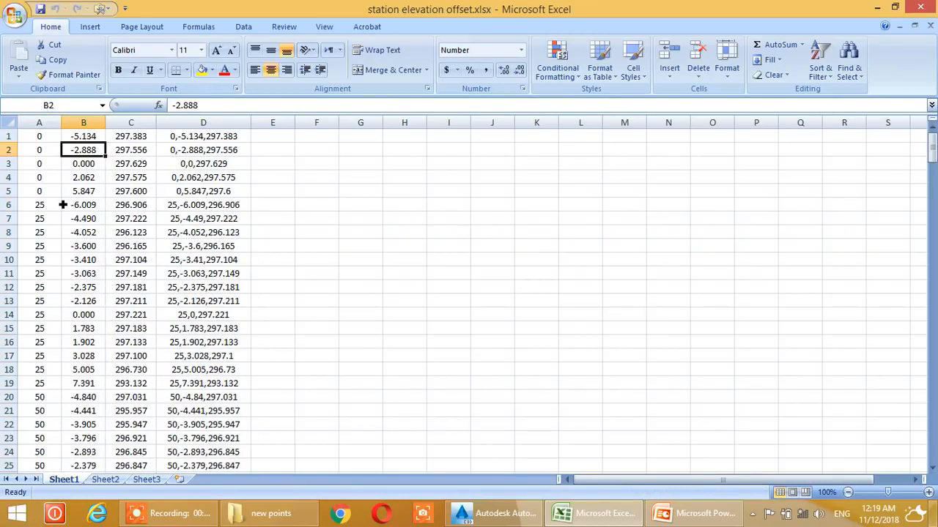
click(93, 249)
click(82, 177)
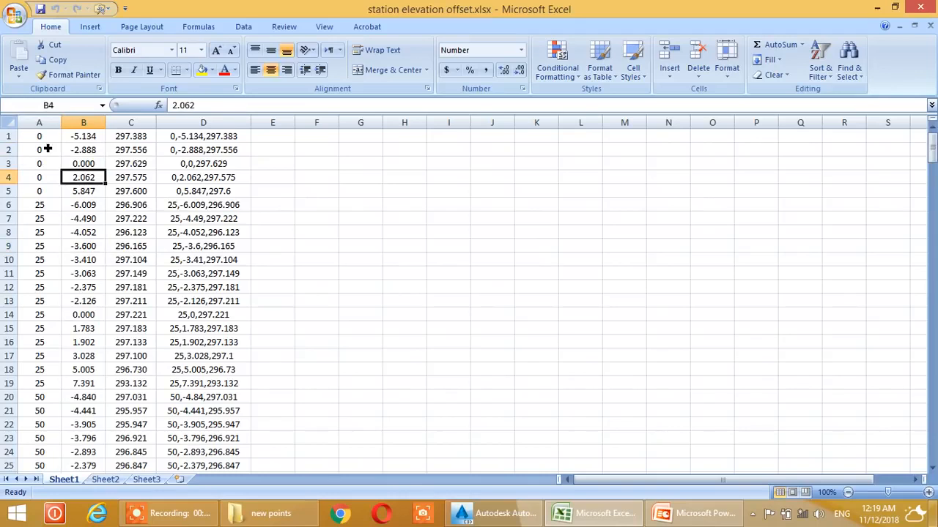
click(48, 139)
drag(49, 139, 54, 194)
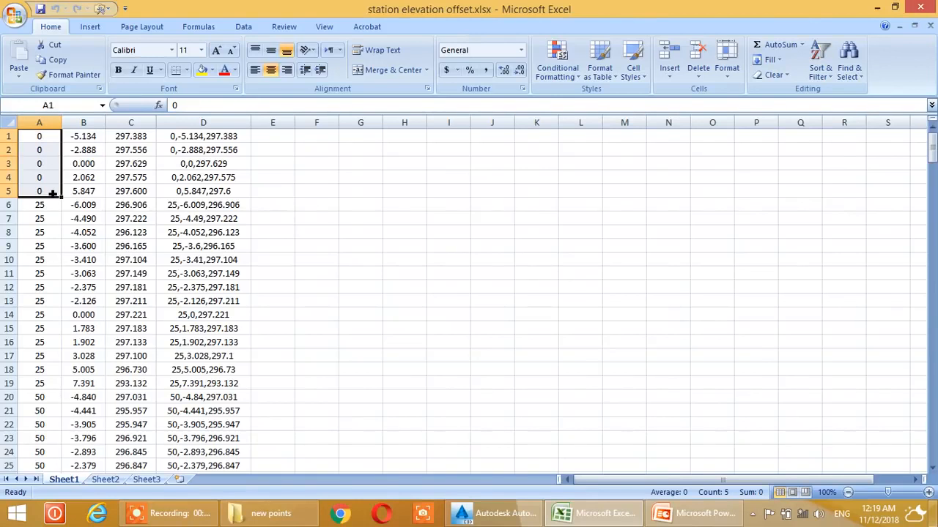
Try the station format 0+000 in cell A1 and clear the repeated station values in A2:A5
click(41, 142)
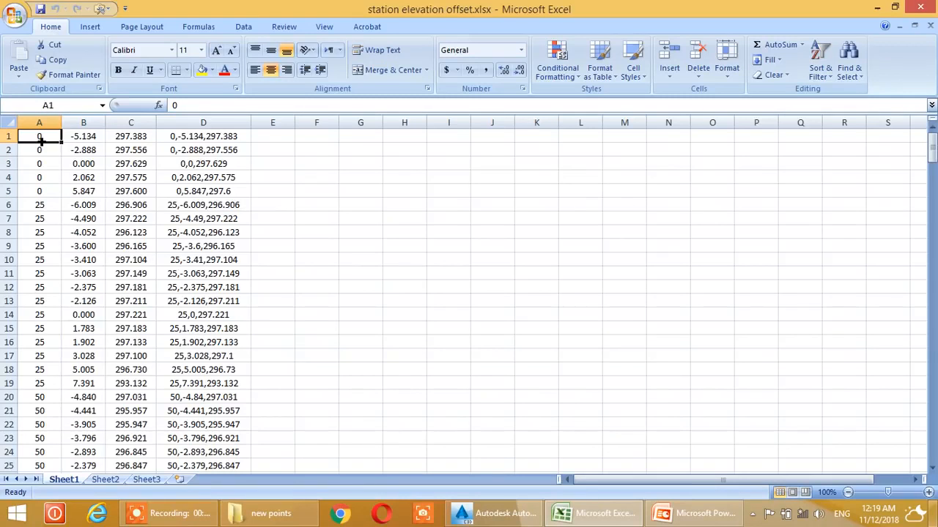
text(0+000)
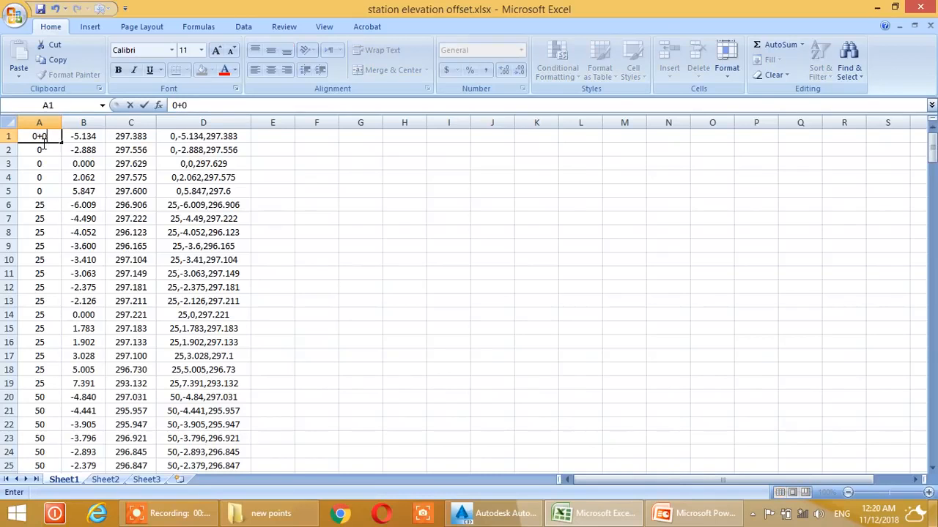
key(Return)
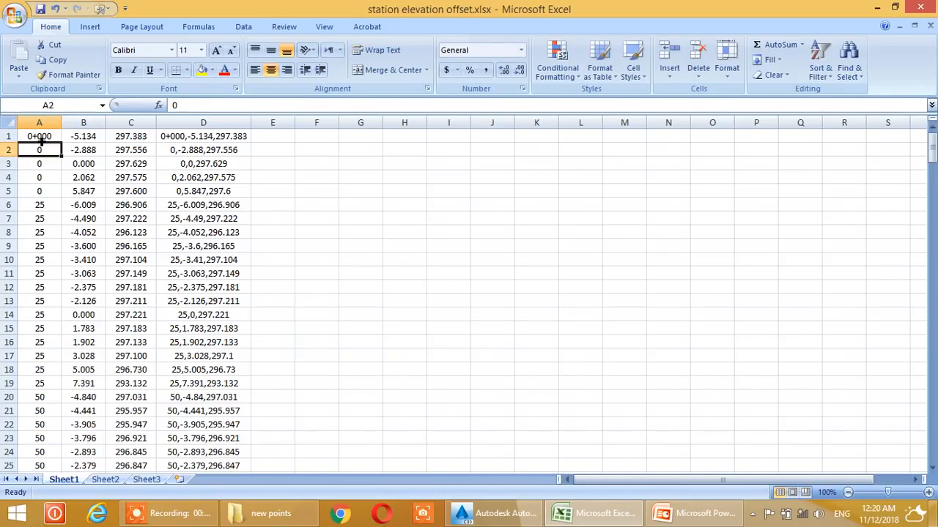
drag(38, 150, 57, 188)
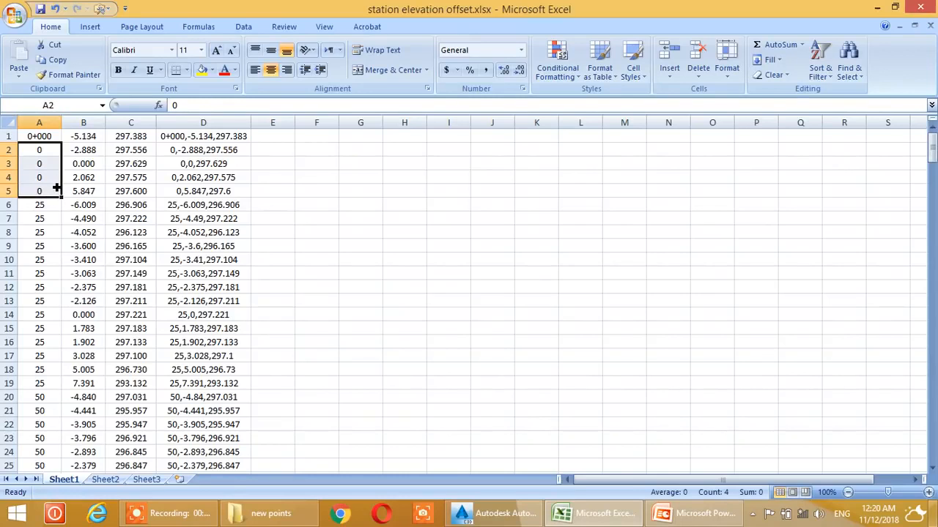
key(Delete)
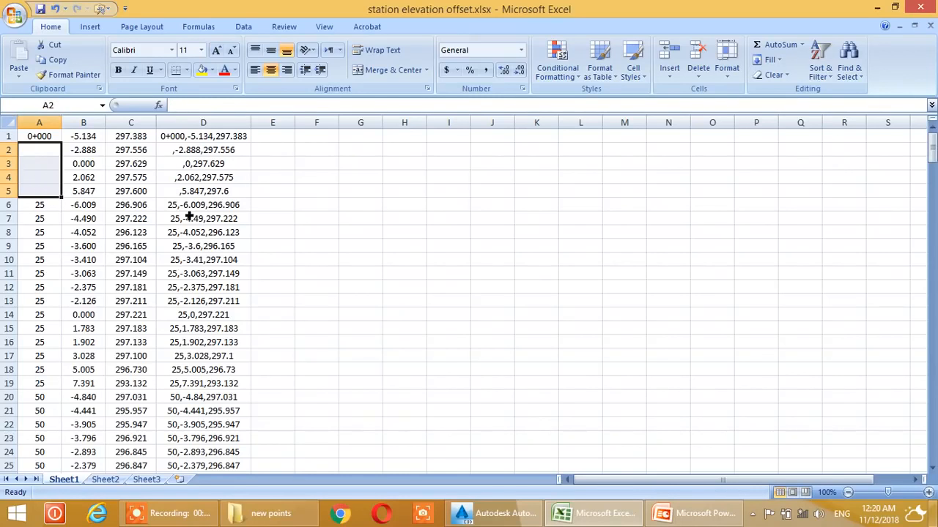
Enter 0 as the station value in each of the cells A1 through A5
click(51, 137)
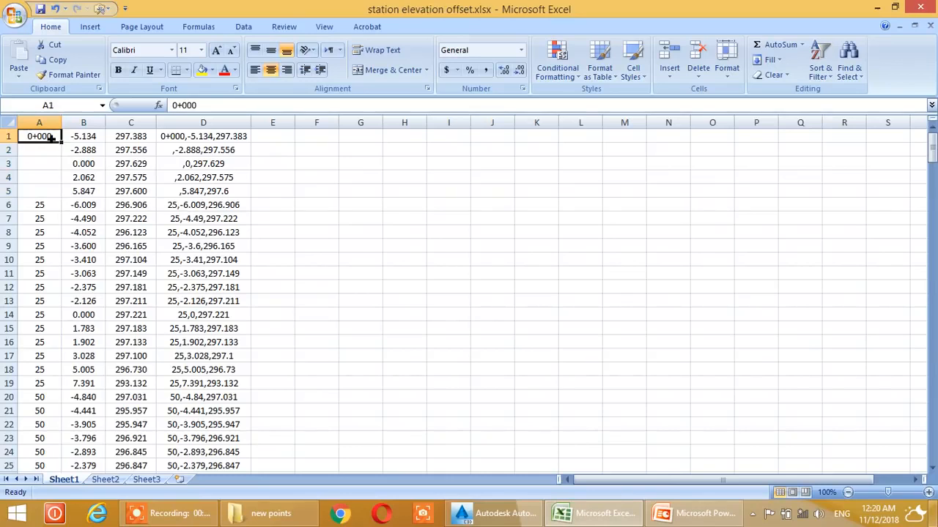
text(0)
key(Return)
text(0)
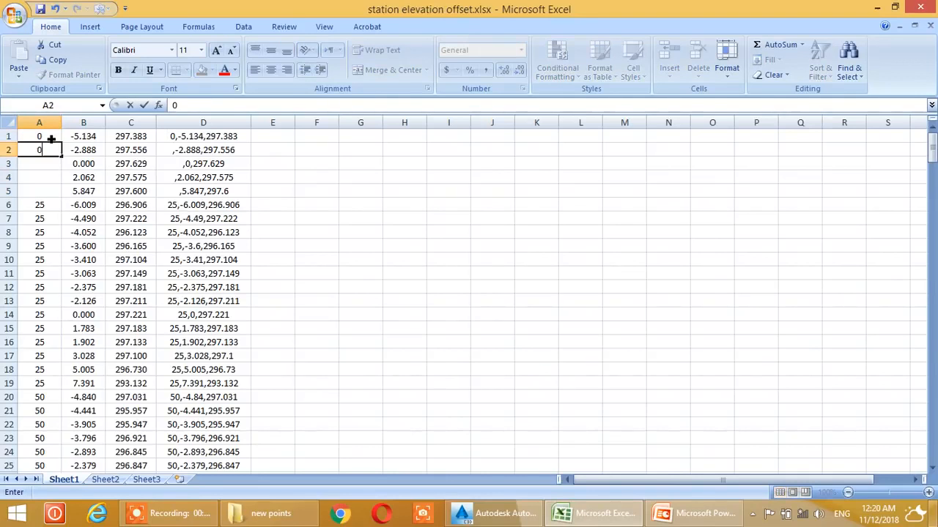
key(Return)
text(0)
key(Return)
text(0)
key(Return)
text(0)
key(Return)
Examine the station, offset and elevation columns from the first rows down to the end of the data
drag(51, 137, 47, 370)
click(46, 160)
scroll(46, 369, down, 2)
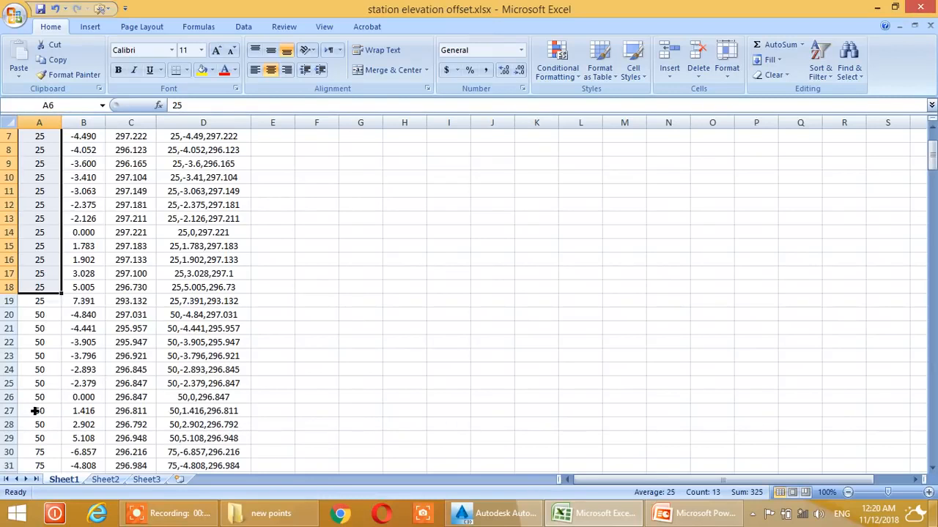
scroll(81, 398, up, 2)
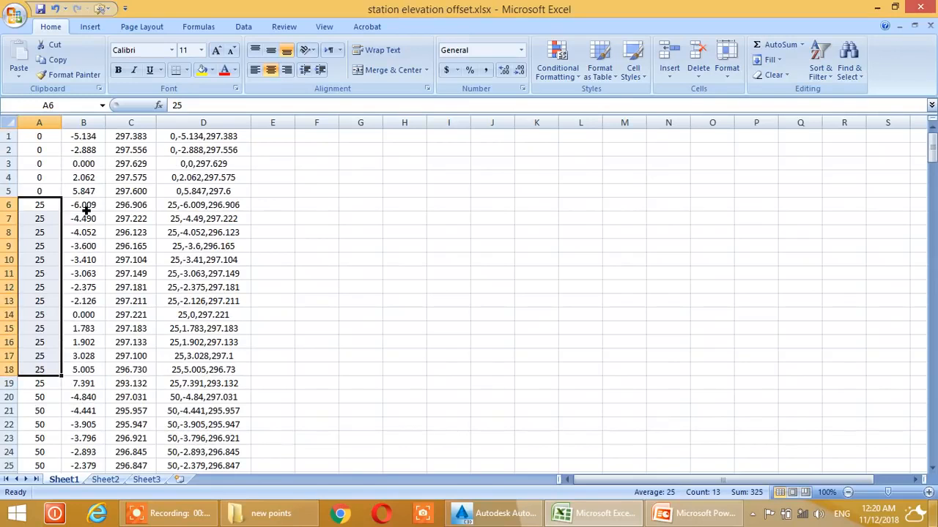
drag(86, 138, 103, 444)
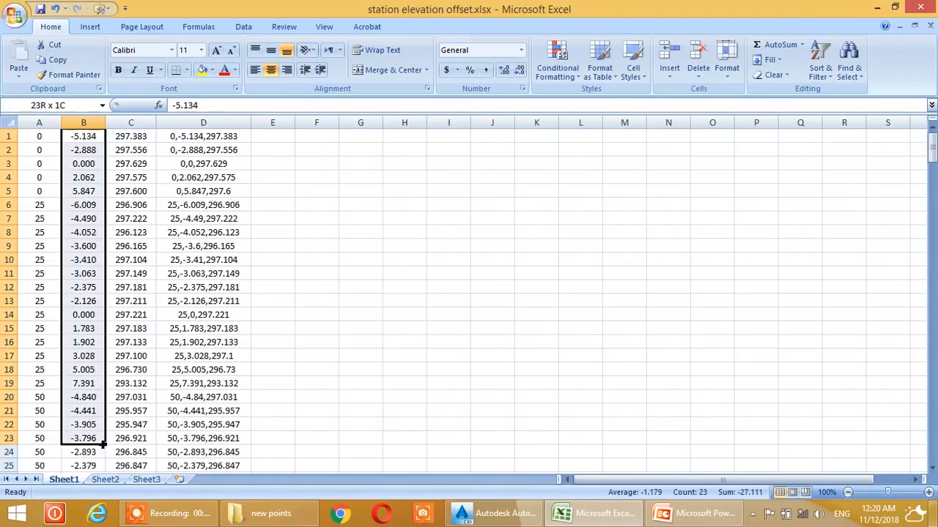
drag(144, 138, 139, 439)
scroll(80, 345, down, 9)
scroll(79, 314, down, 20)
scroll(79, 314, down, 20)
scroll(59, 329, down, 20)
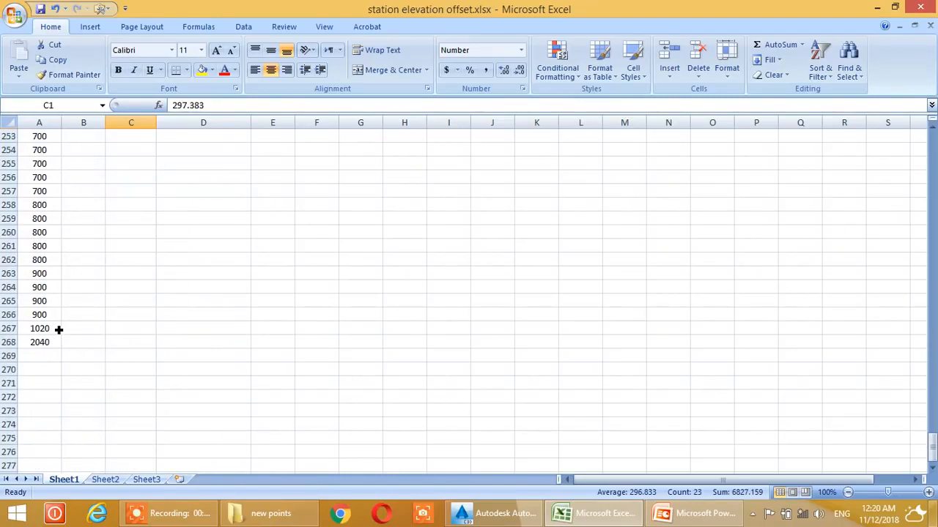
Clear the leftover station values in A253:A268 that have no matching offset or elevation
click(41, 327)
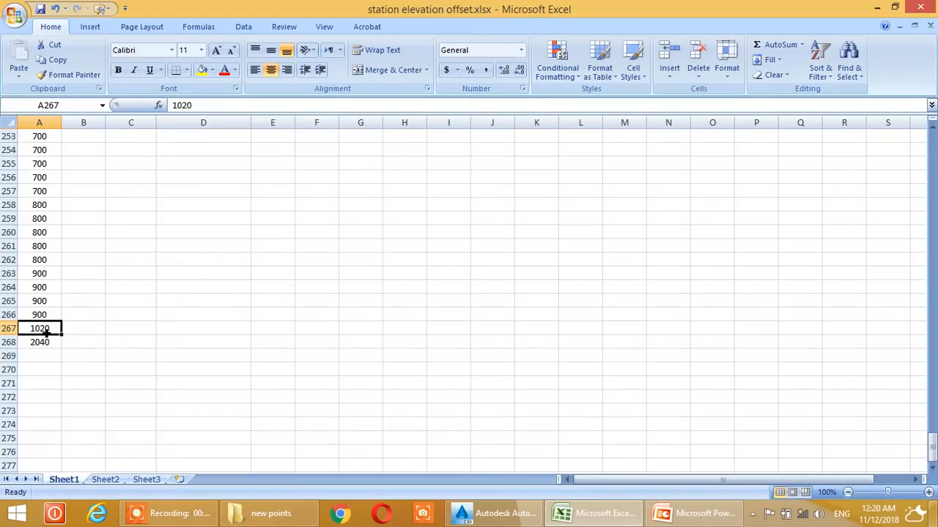
click(44, 343)
scroll(18, 342, up, 3)
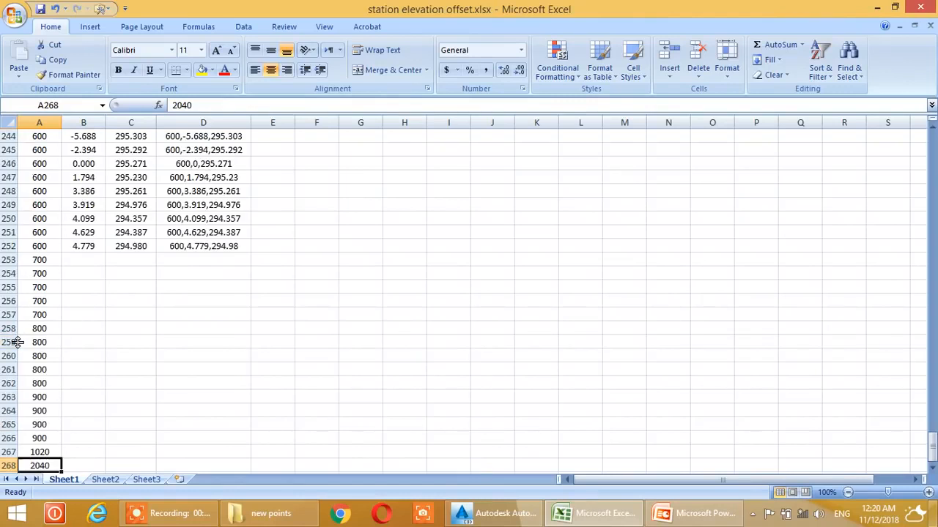
drag(44, 262, 61, 431)
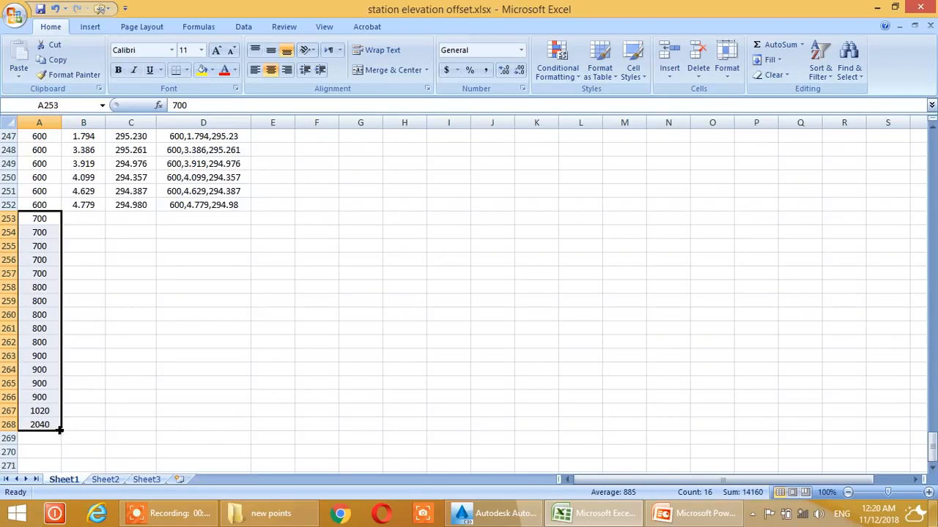
key(Delete)
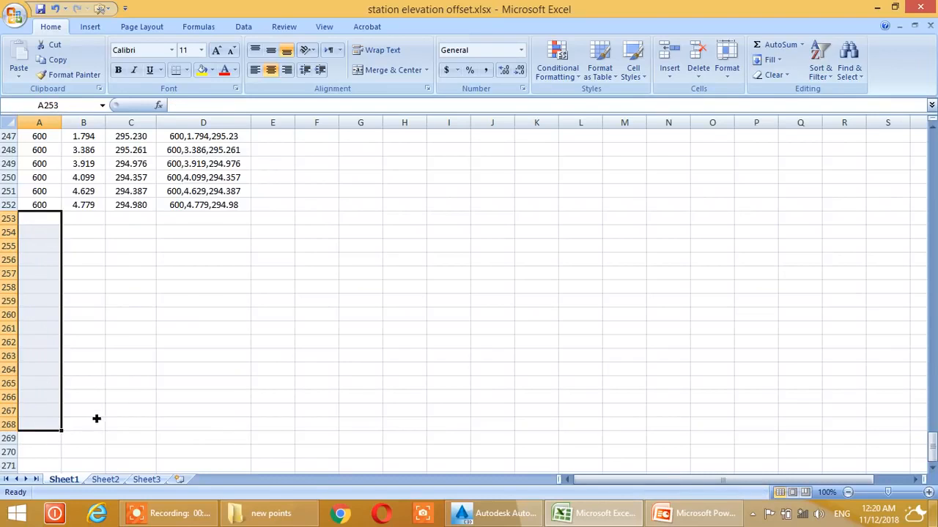
Clear the existing concatenated formulas in column D from D1 to D253
scroll(78, 394, up, 8)
scroll(90, 398, down, 4)
scroll(90, 398, up, 4)
scroll(42, 369, up, 20)
scroll(46, 368, up, 20)
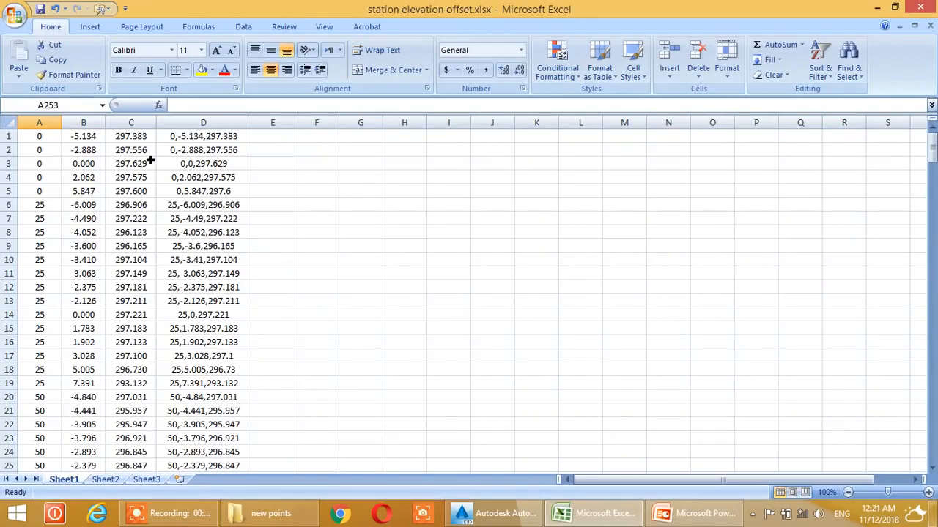
drag(220, 137, 211, 467)
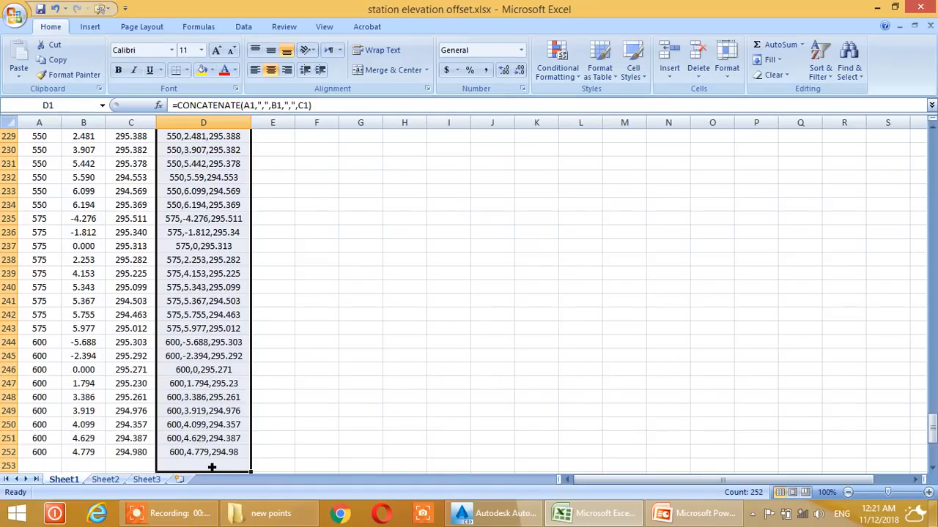
key(Delete)
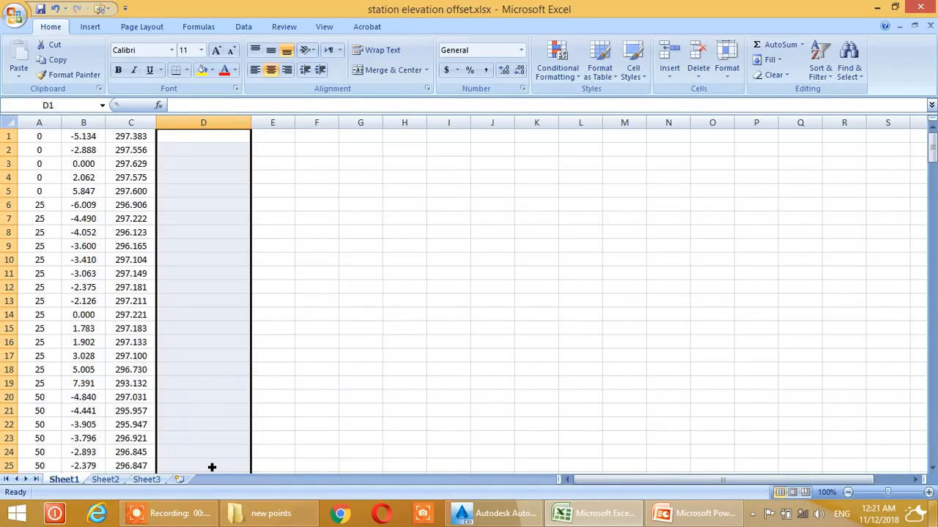
click(328, 223)
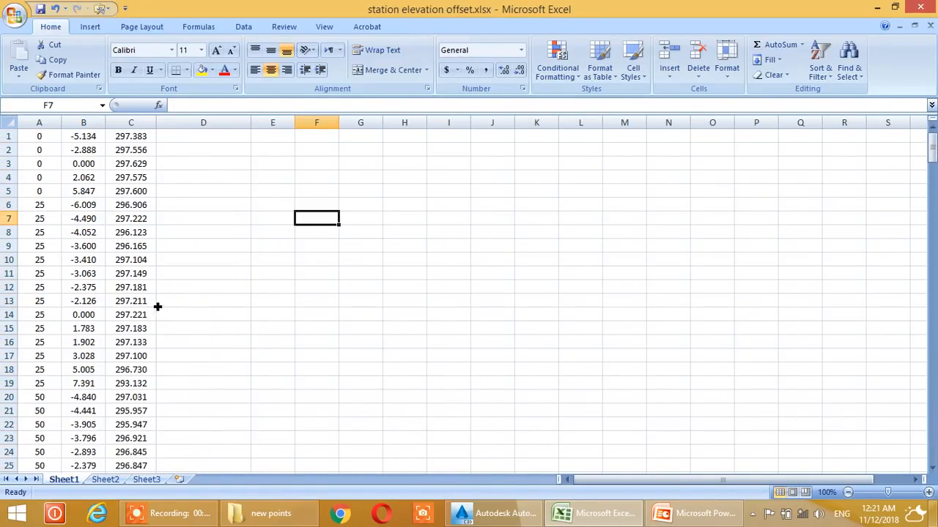
Widen column D to make room for the combined text
click(233, 124)
drag(251, 130, 304, 138)
click(364, 163)
Start a formula in cell D1 and insert the CONCATENATE function by searching for "concatenate"
click(251, 141)
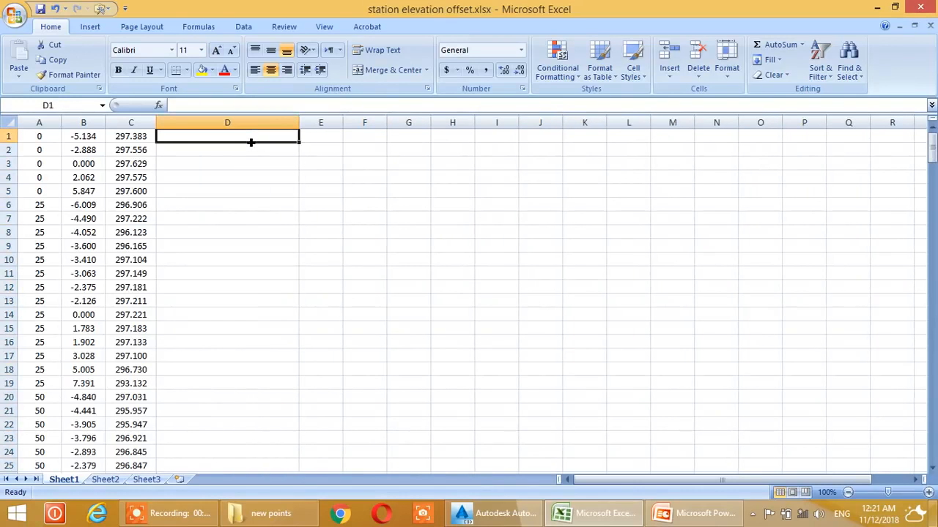
text(=)
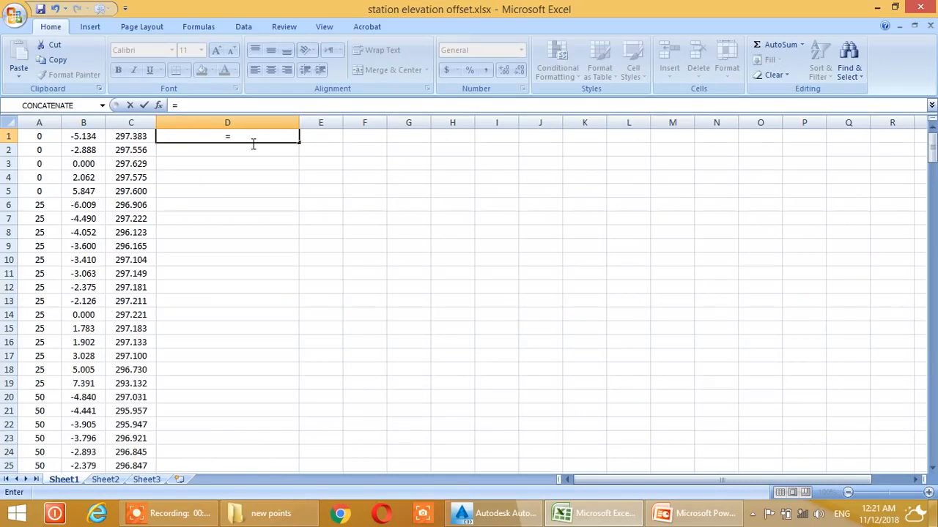
click(158, 106)
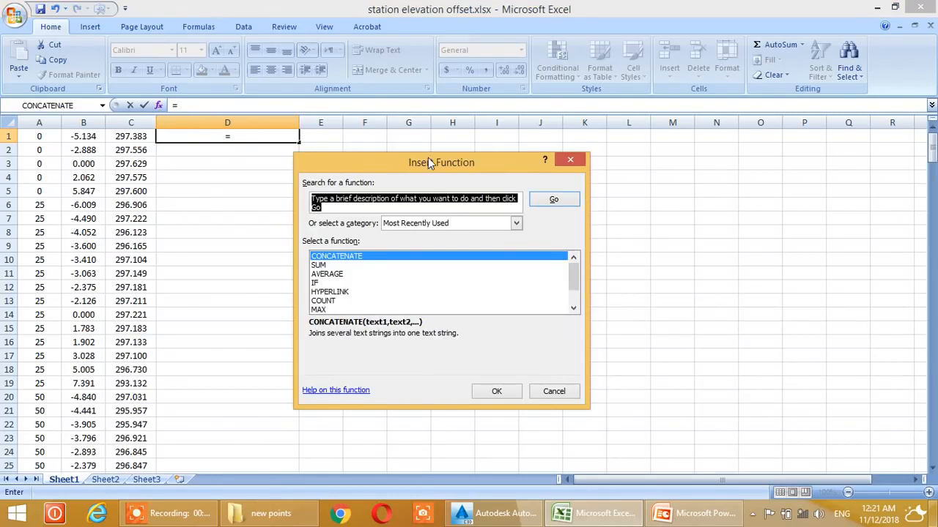
drag(428, 159, 414, 133)
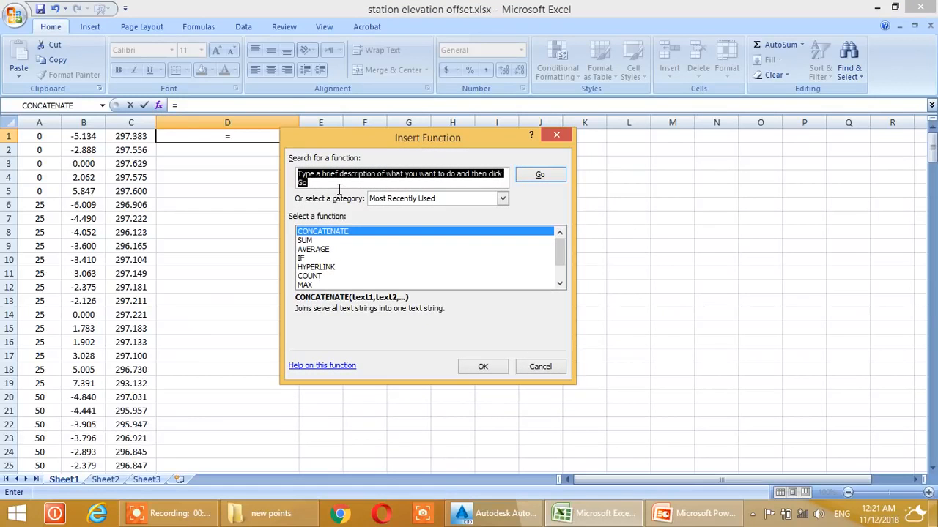
click(400, 199)
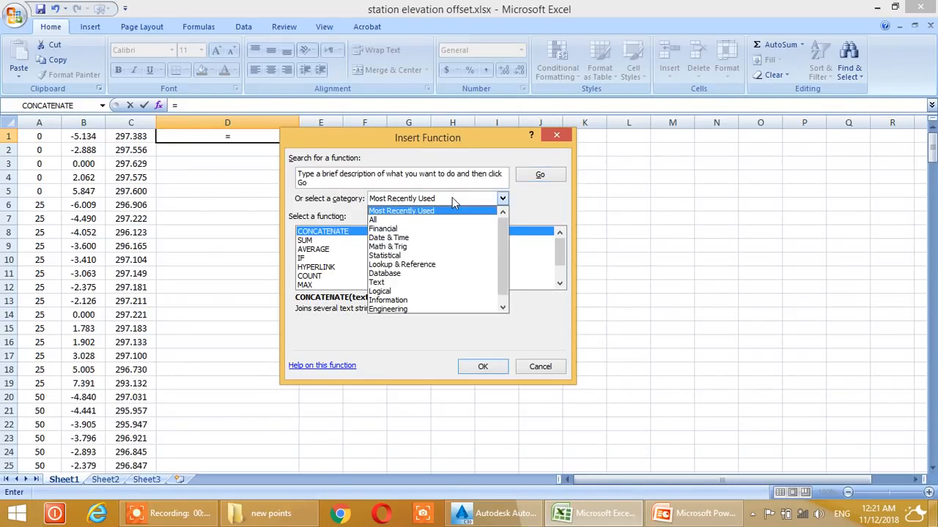
click(375, 220)
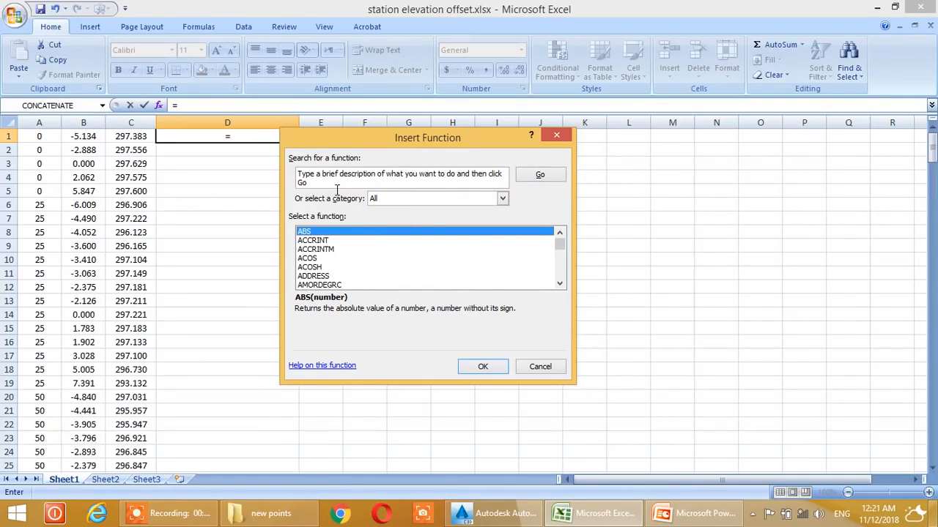
click(309, 181)
text(concatenate)
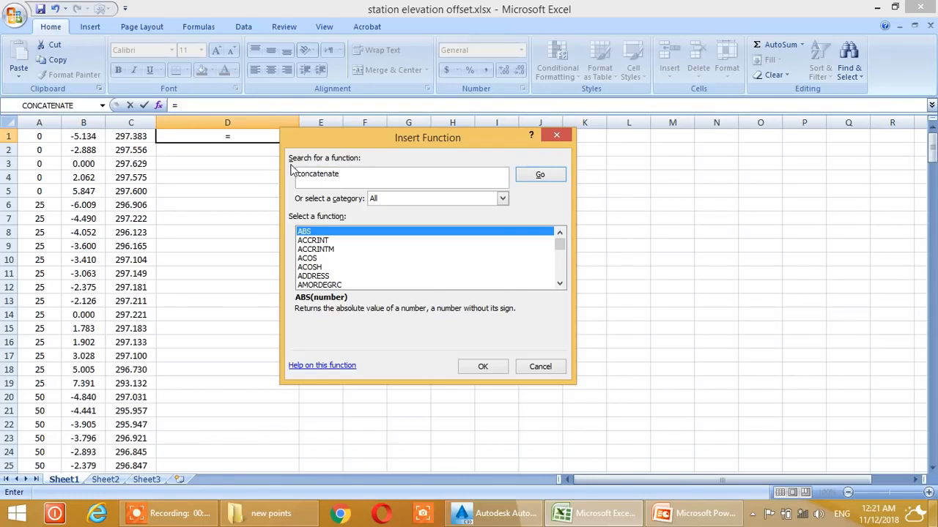
click(535, 175)
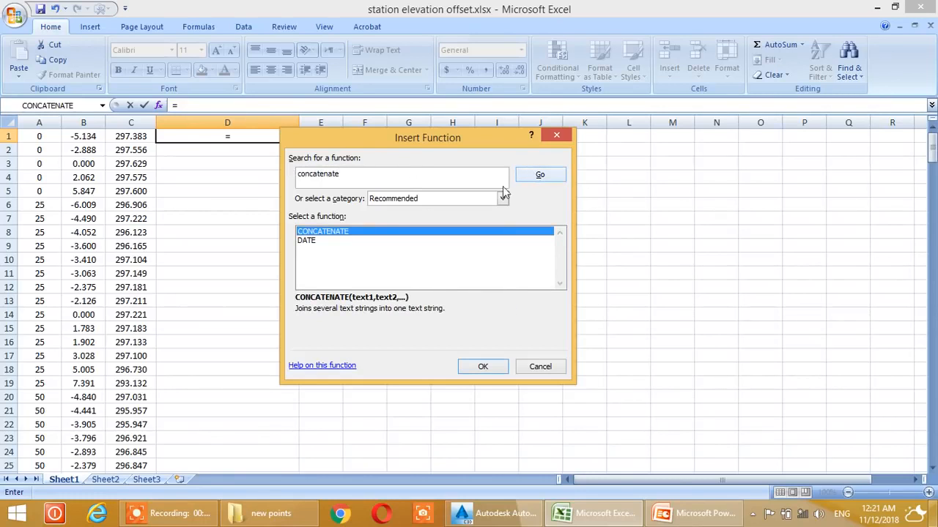
double_click(333, 231)
drag(387, 153, 402, 178)
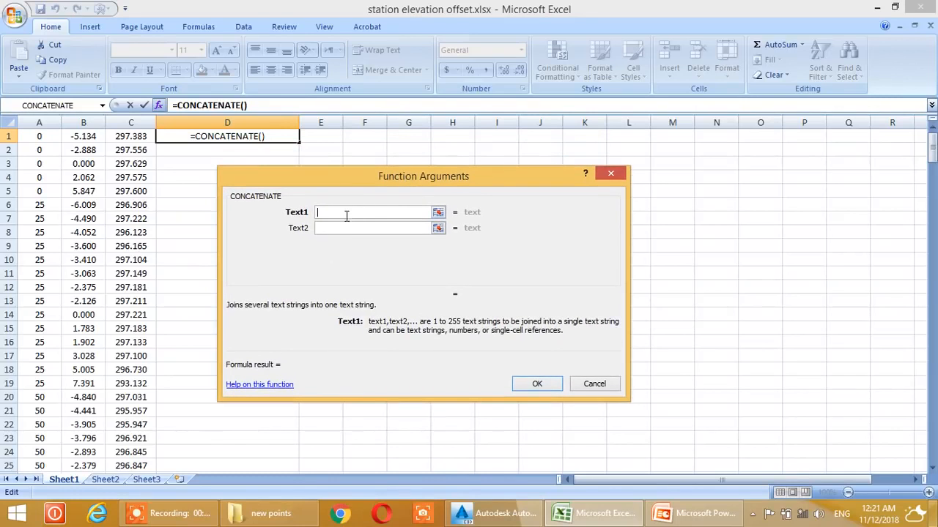
Set the CONCATENATE arguments to A1, ",", B1, "," and C1, and enter the formula in D1
click(47, 140)
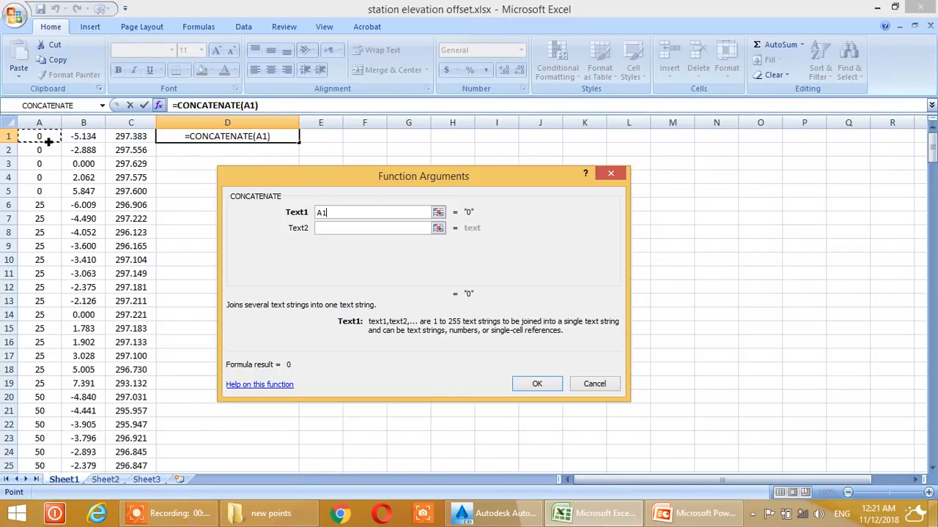
click(331, 228)
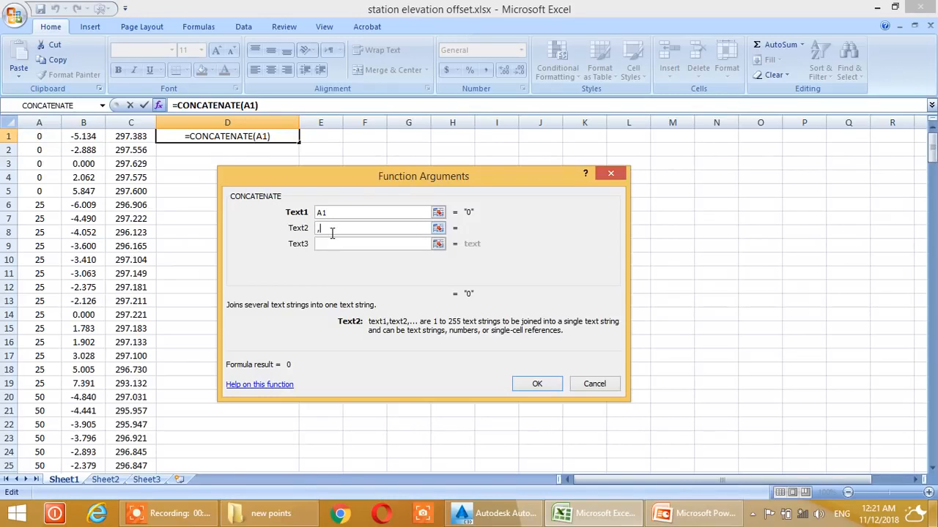
click(330, 247)
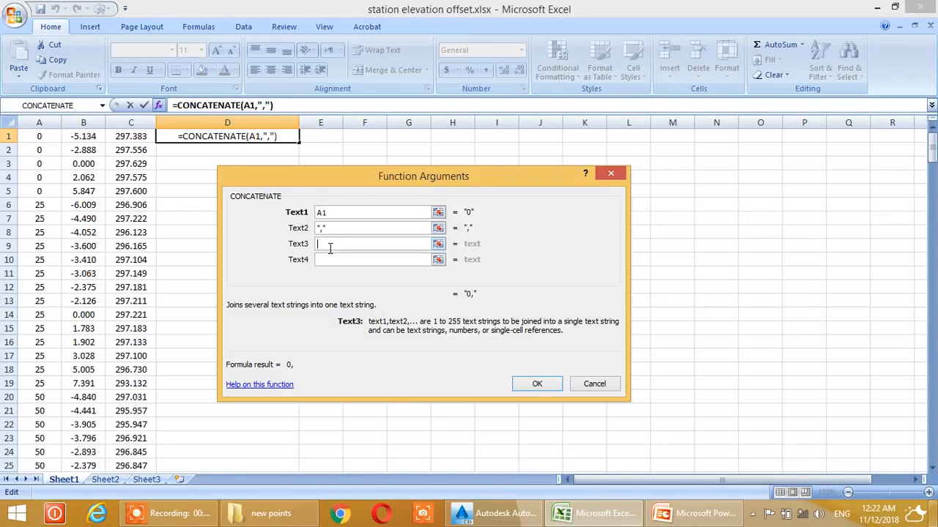
click(95, 140)
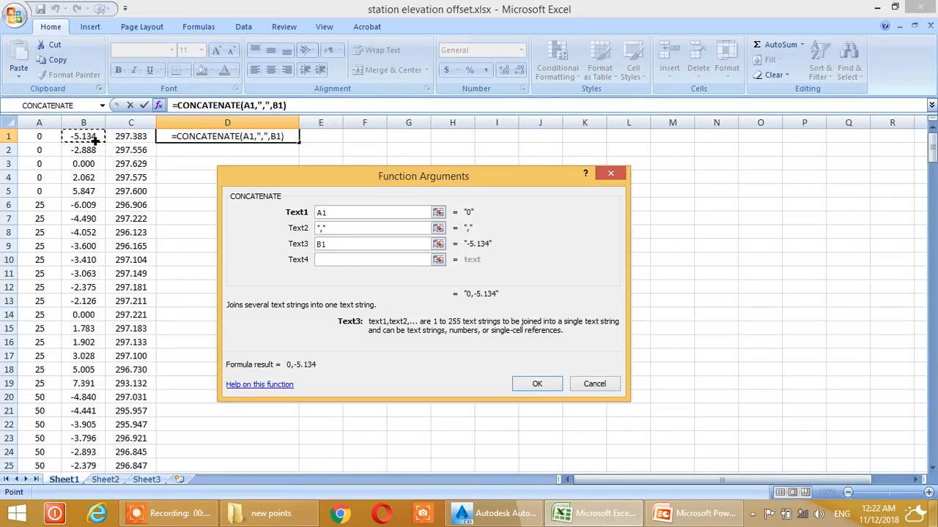
click(344, 267)
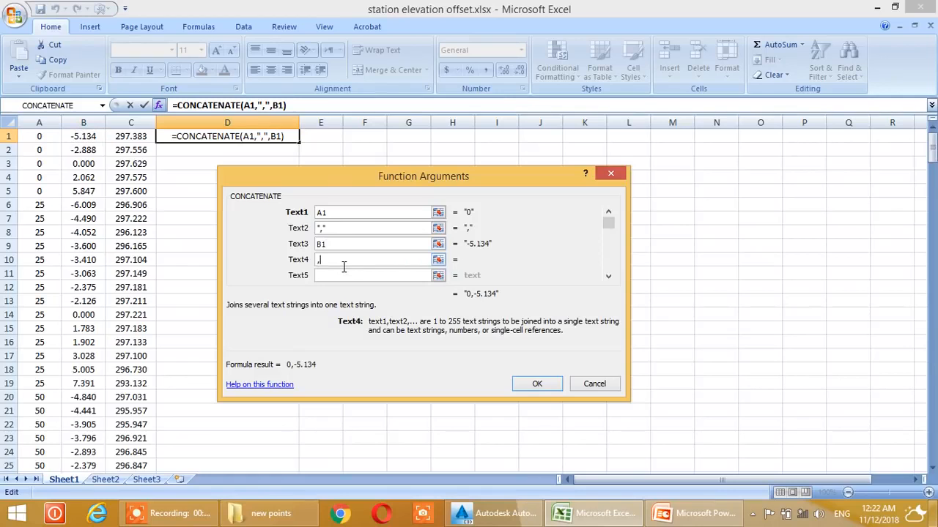
text(,)
click(343, 278)
click(141, 139)
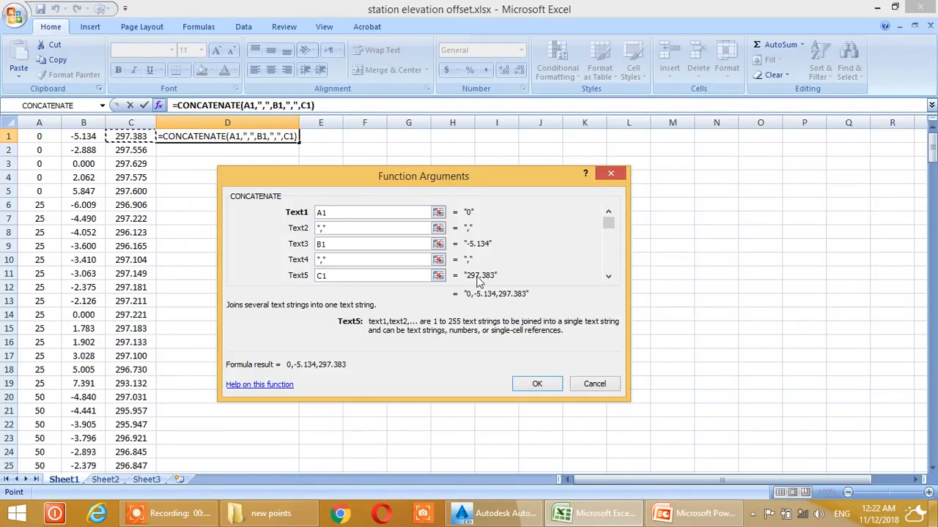
click(537, 385)
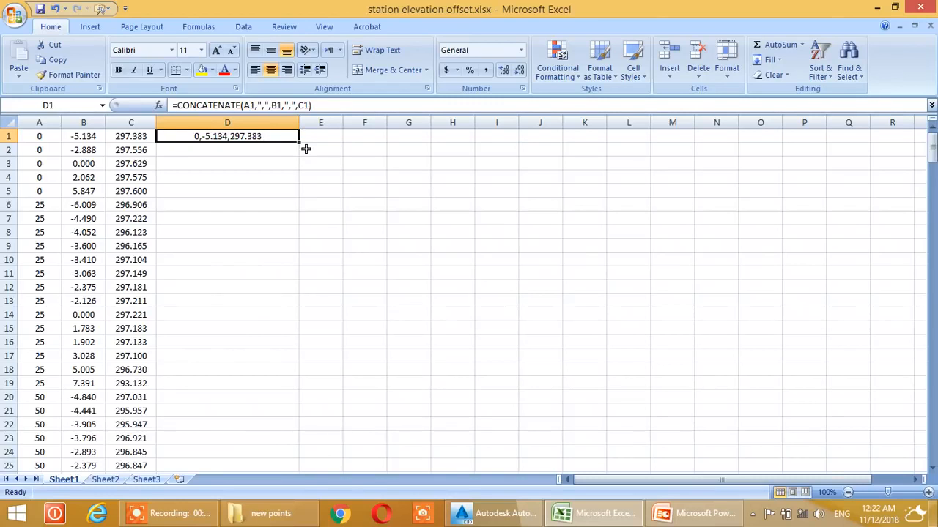
Fill the D1 formula down column D to row 252 and check the combined rows
drag(307, 149, 283, 451)
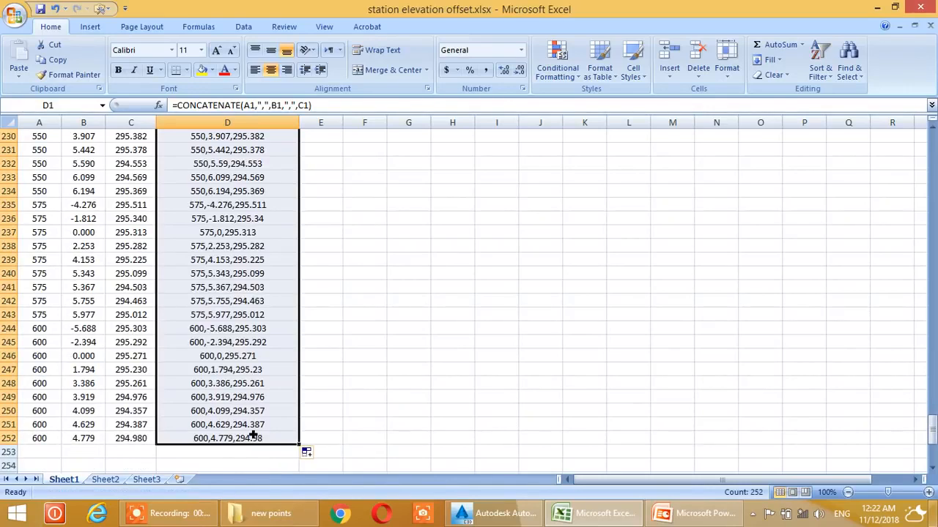
scroll(249, 395, up, 20)
scroll(249, 392, up, 20)
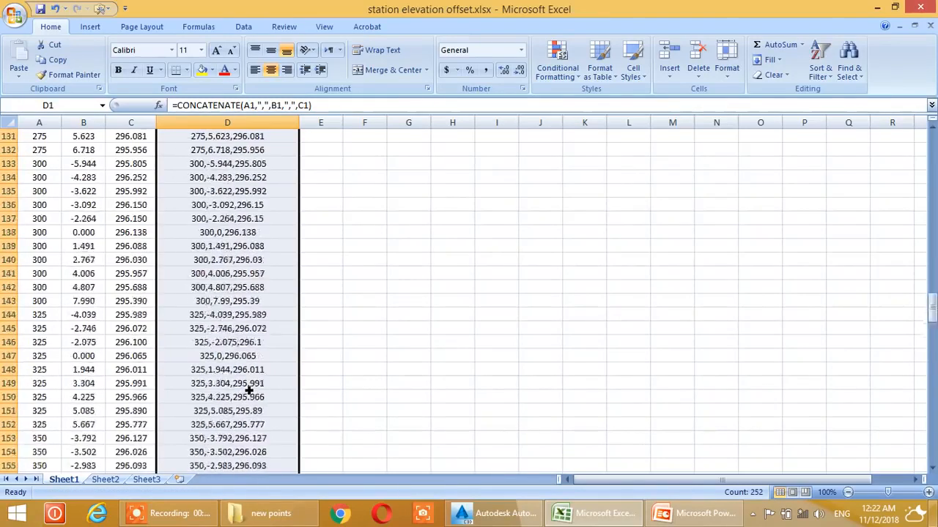
scroll(249, 384, up, 14)
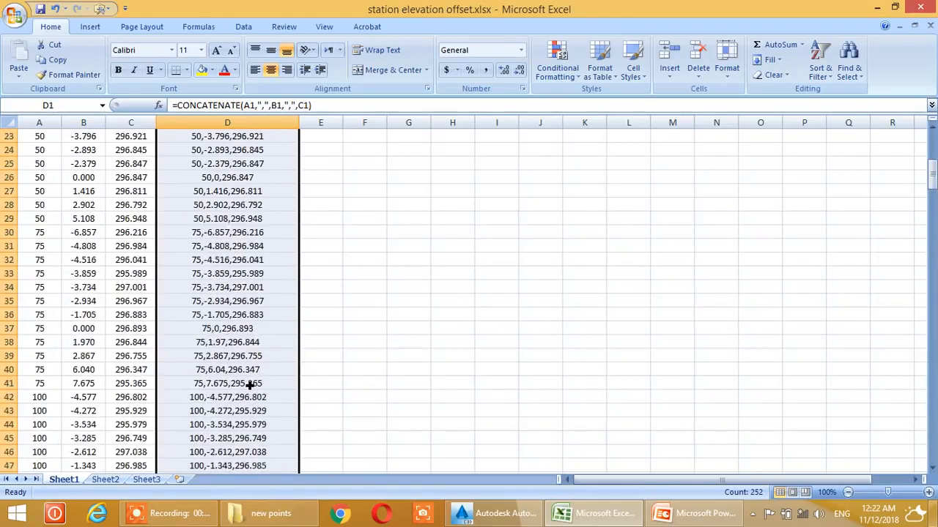
Narrow column D to fit the combined text more closely
click(249, 247)
click(248, 191)
drag(299, 123, 279, 123)
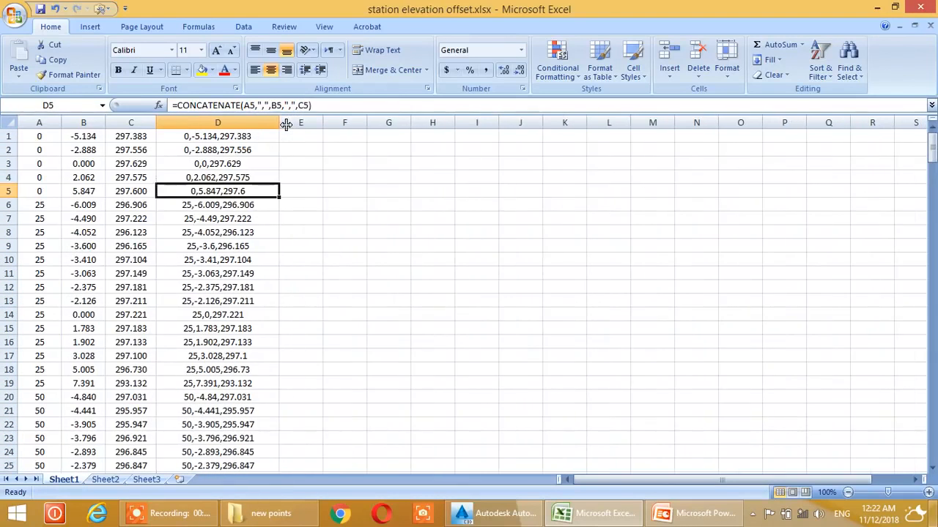
click(330, 178)
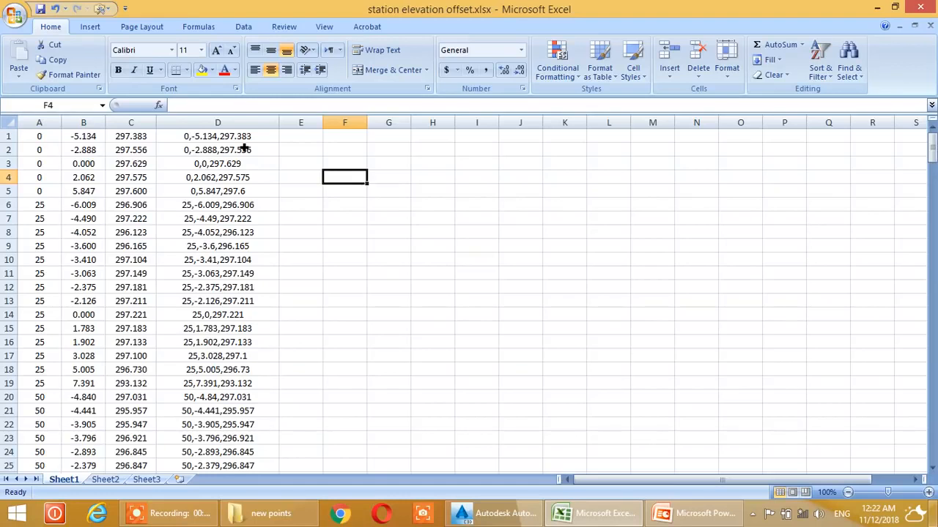
Switch to the new points folder, create a text document named "station offset elevation.txt" and open it maximized in Notepad
click(249, 511)
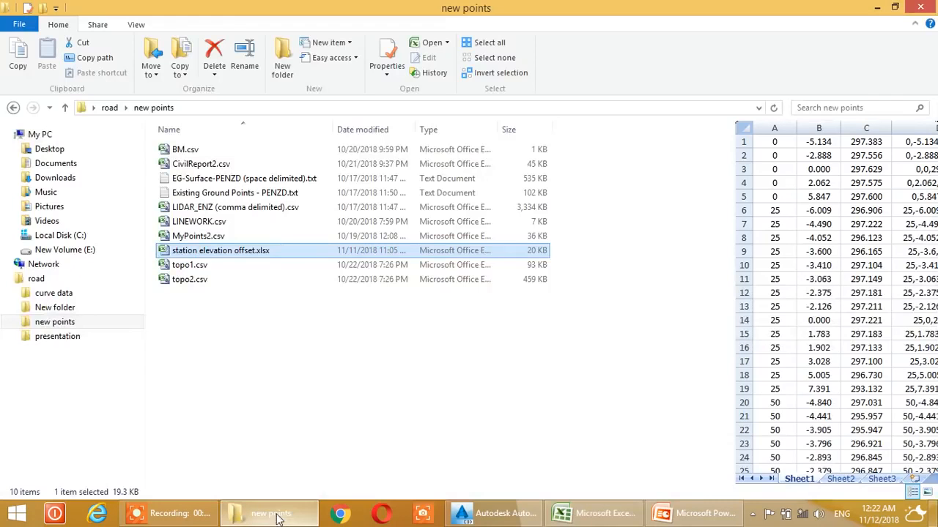
click(249, 325)
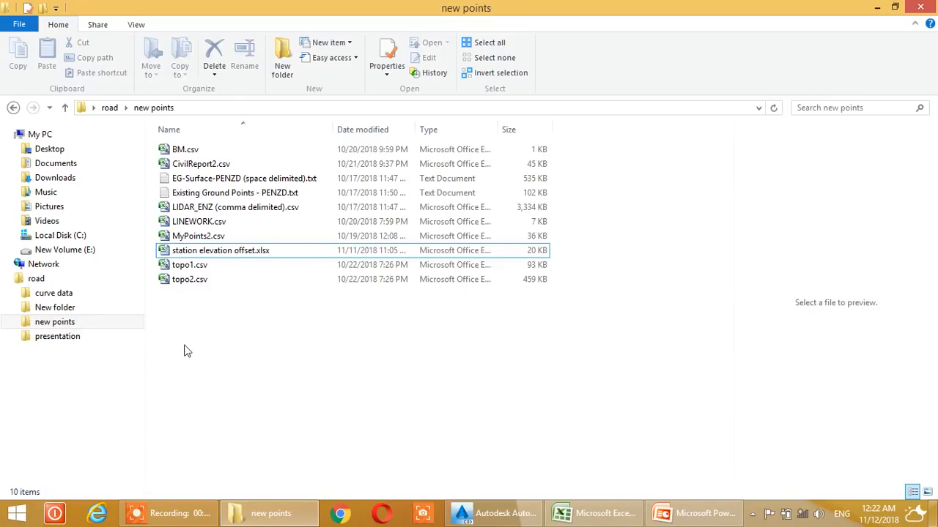
right_click(212, 409)
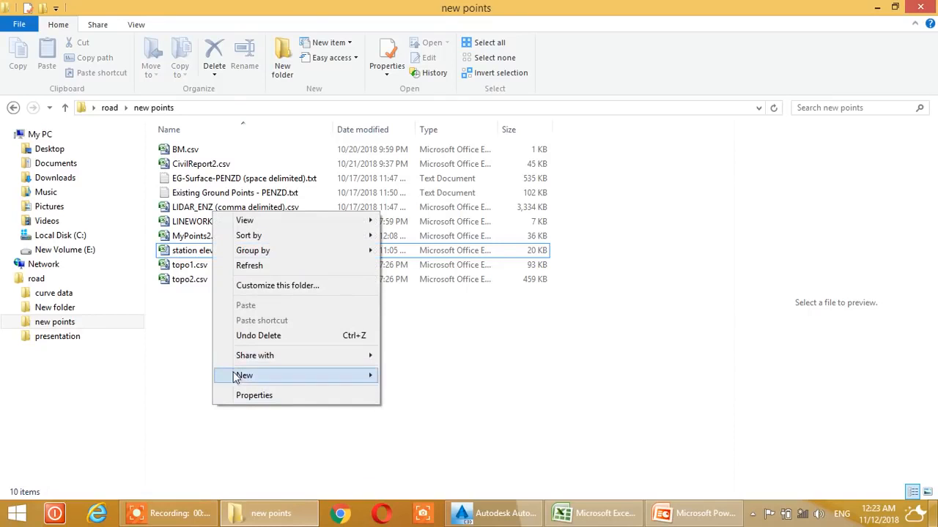
mouse_move(241, 378)
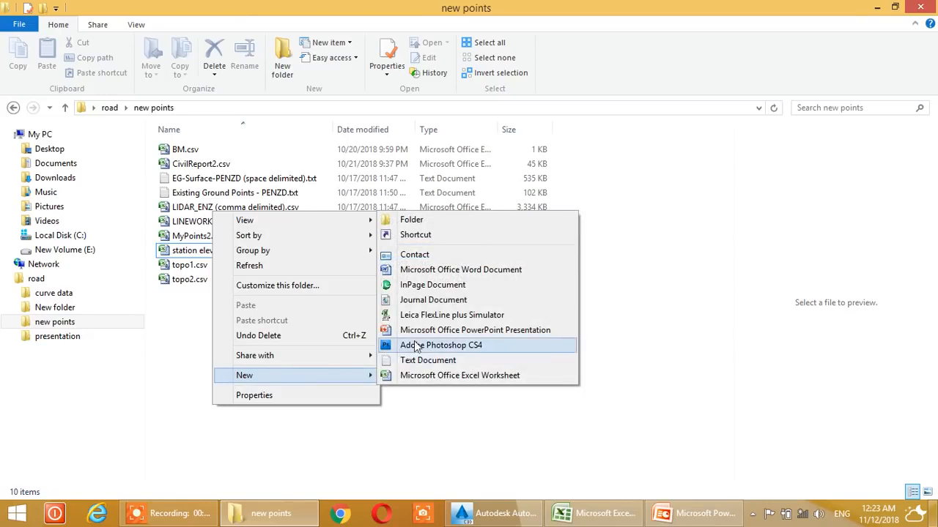
click(449, 361)
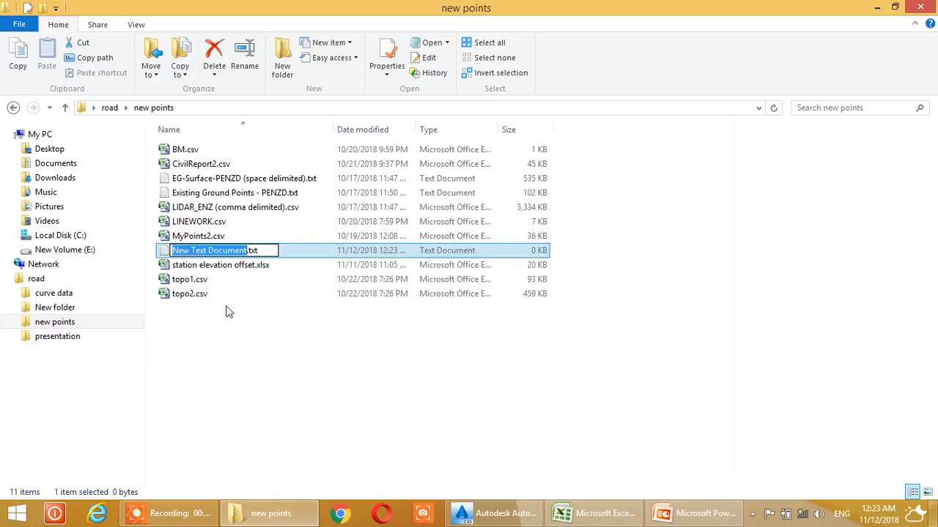
text(station o)
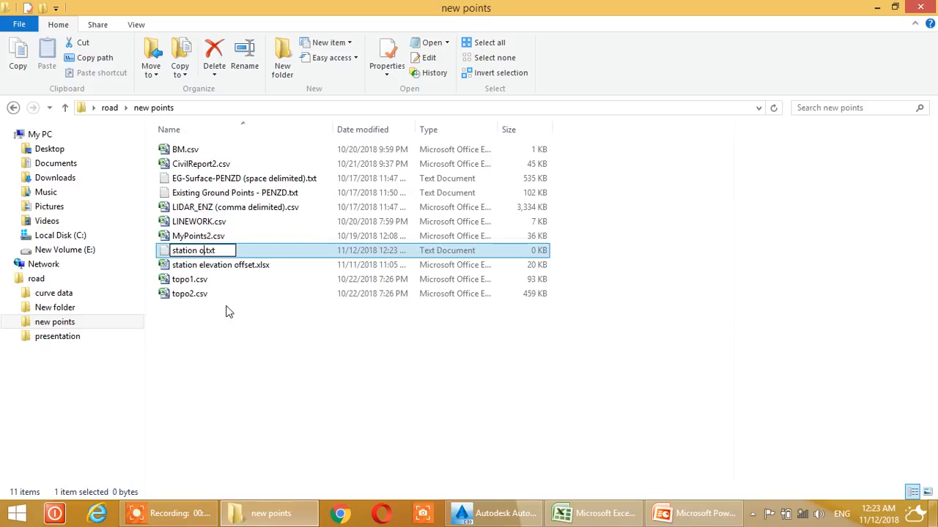
text(ffset ele)
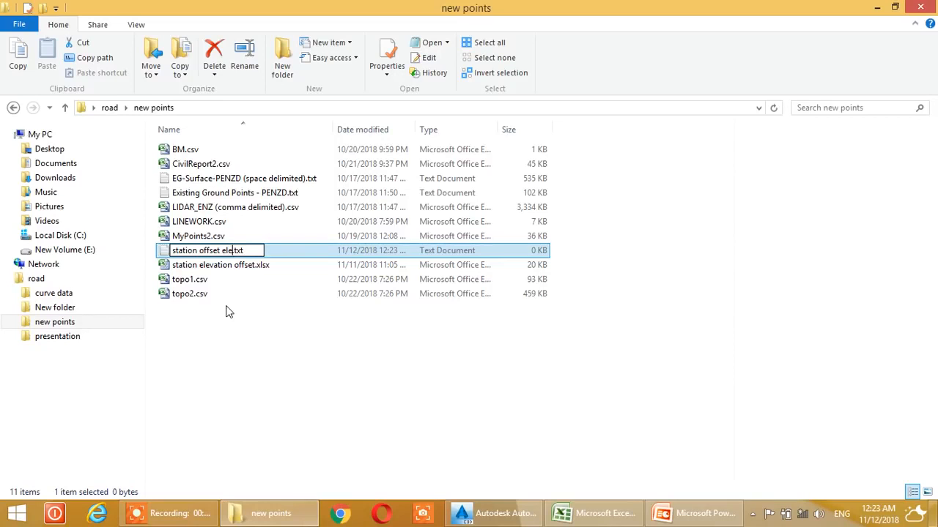
text(vation)
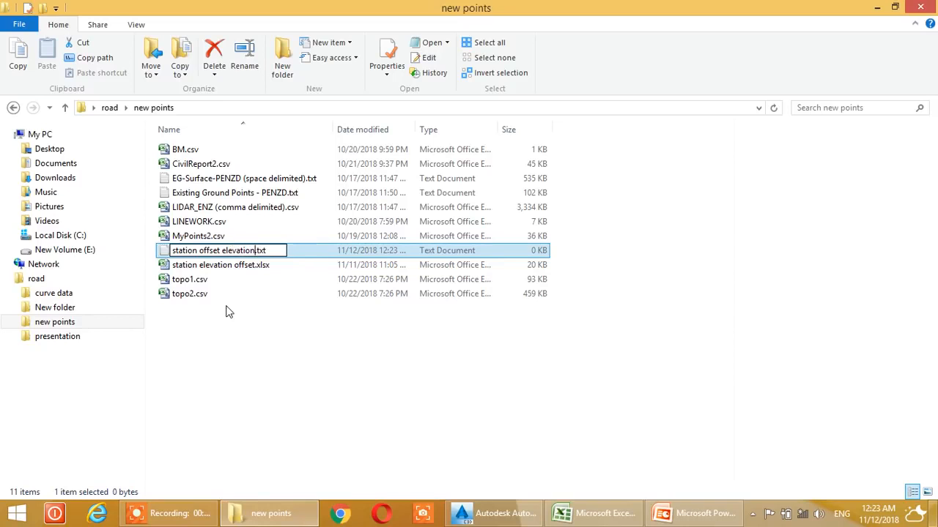
key(Return)
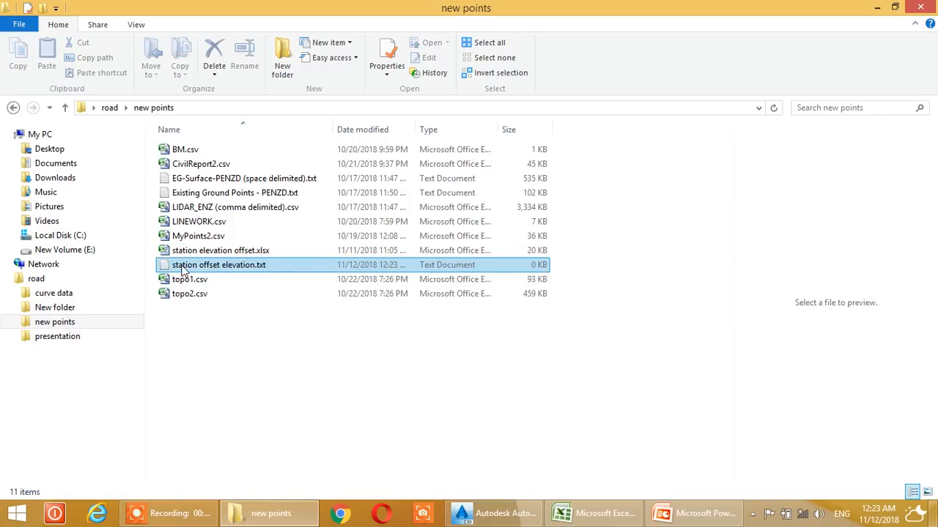
double_click(185, 269)
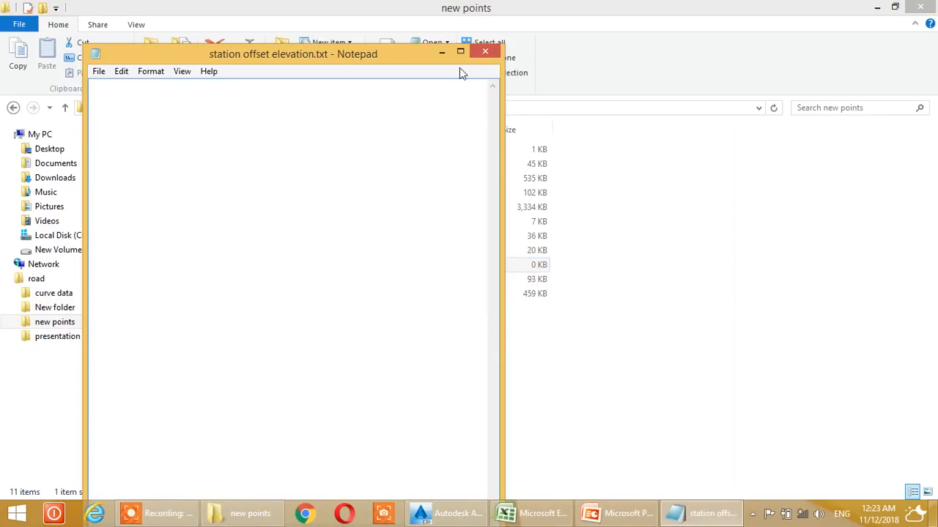
click(460, 52)
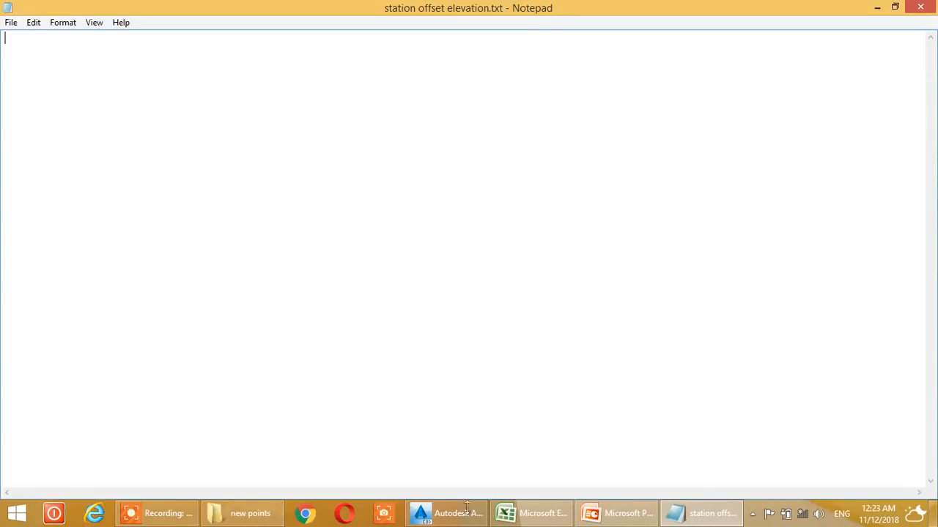
Switch back to the Excel workbook and copy the combined text in D1:D252
click(527, 514)
click(327, 274)
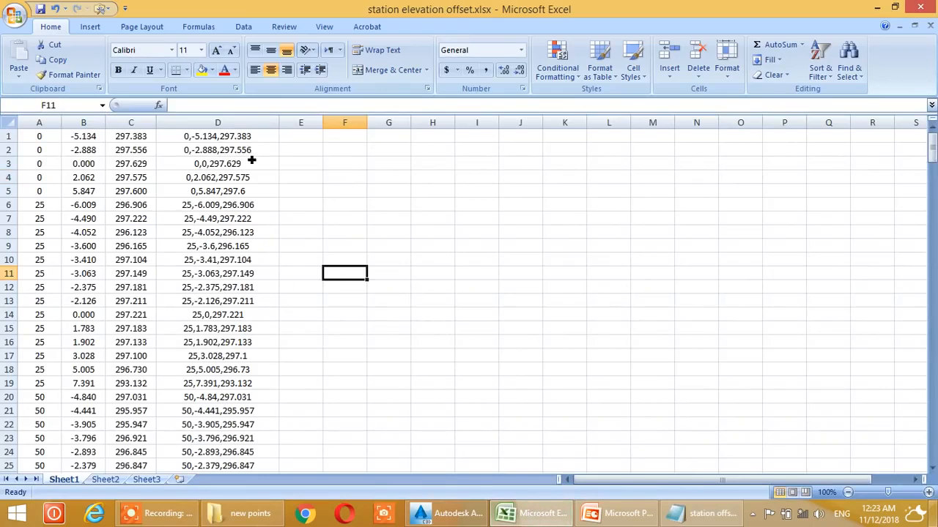
drag(220, 137, 242, 450)
right_click(249, 277)
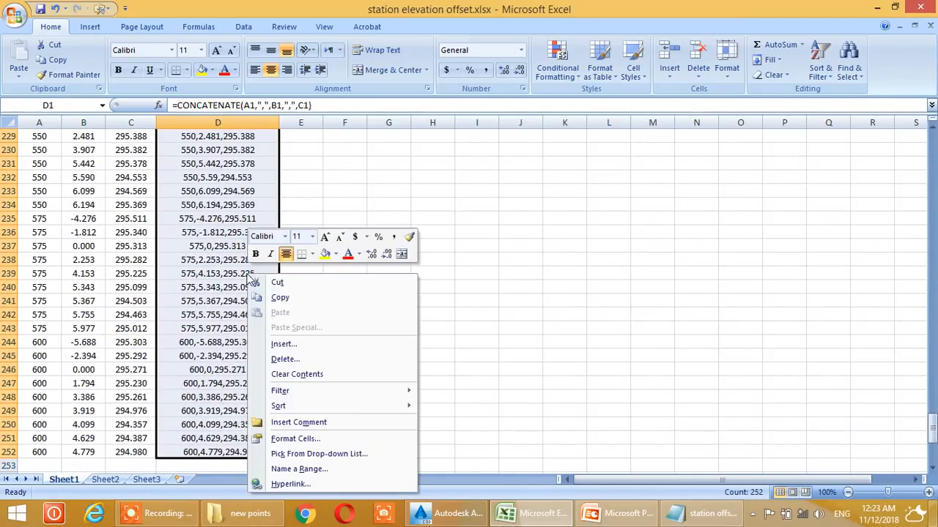
click(263, 298)
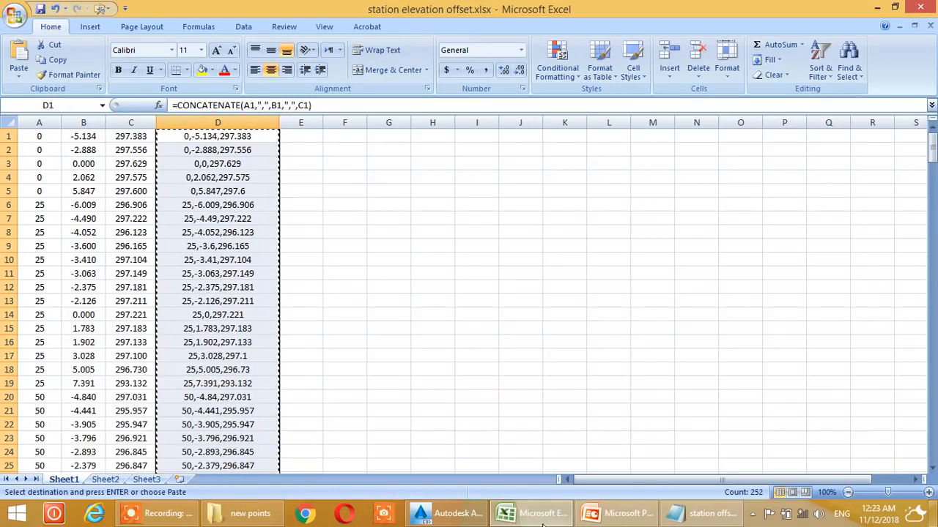
Switch to the empty Notepad file, paste the copied rows and review them up to the first line
click(697, 517)
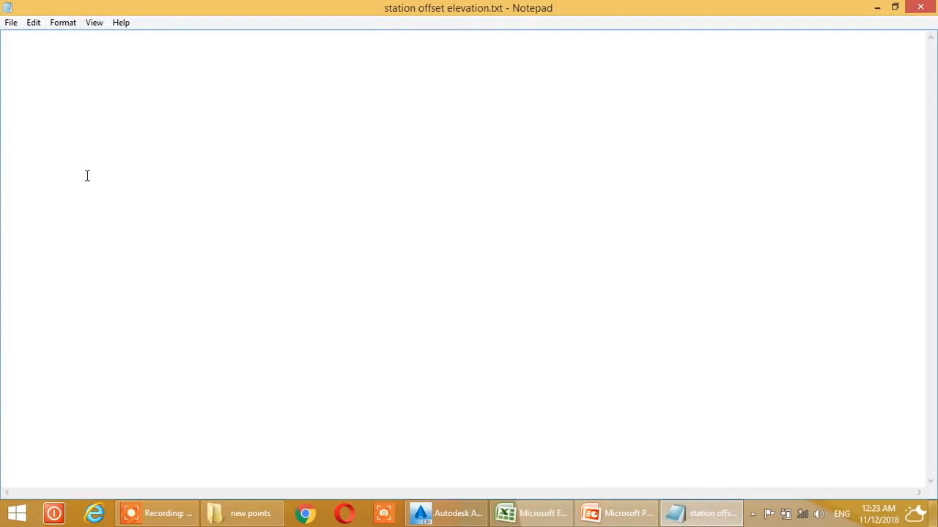
right_click(46, 42)
click(73, 98)
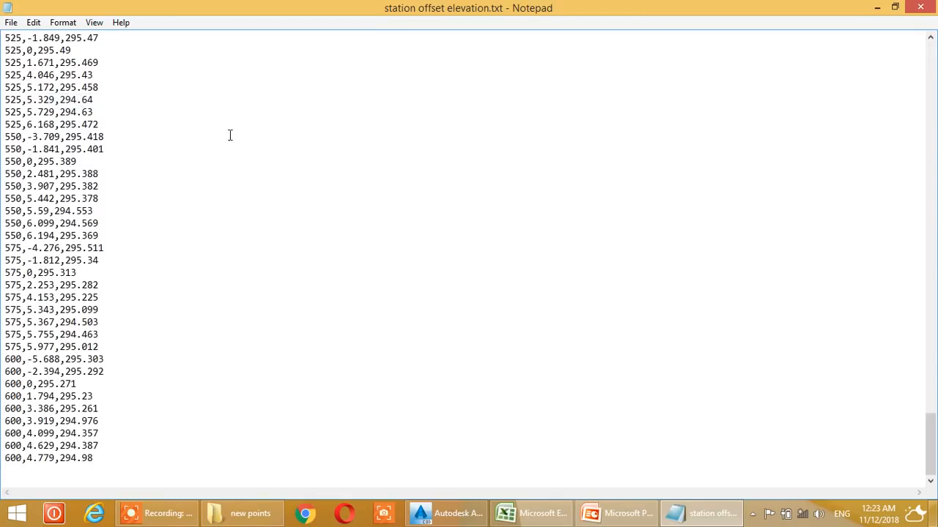
scroll(183, 306, up, 20)
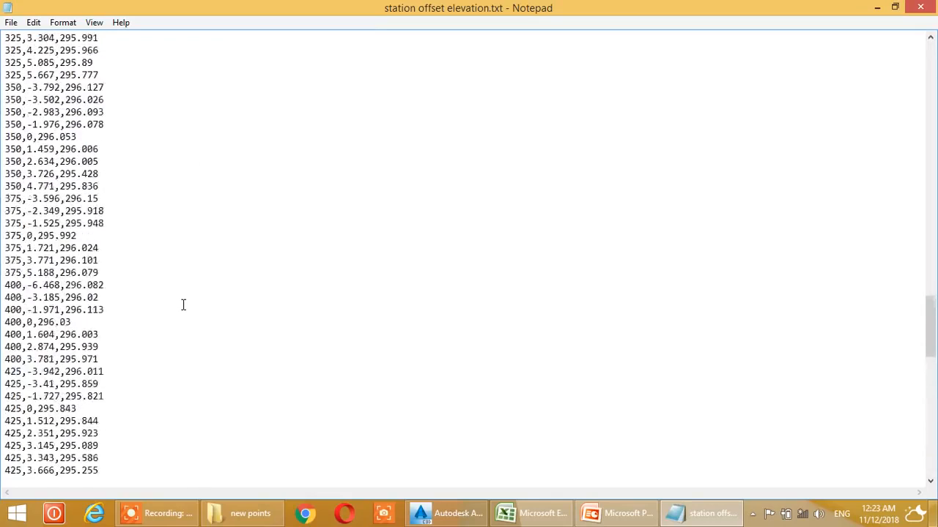
scroll(184, 303, up, 20)
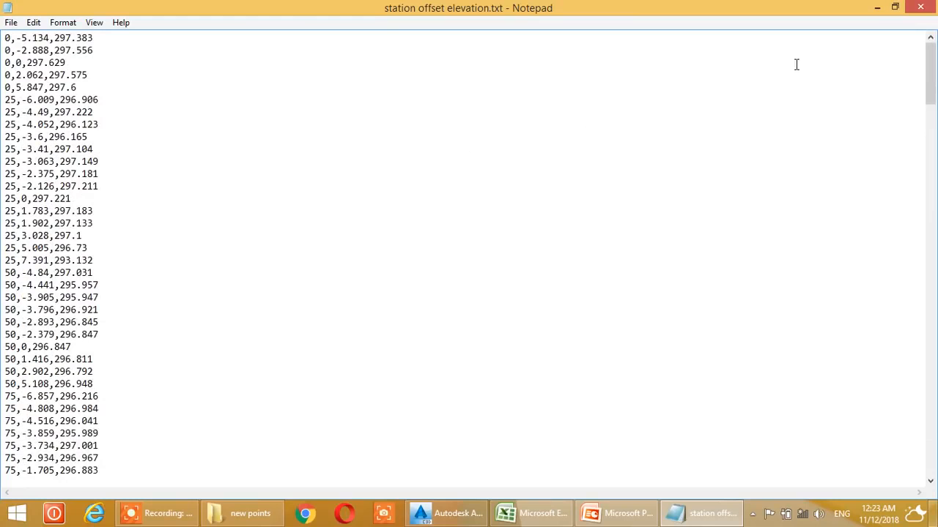
Close the text file, saving its changes, and cancel the copy selection in Excel
click(920, 7)
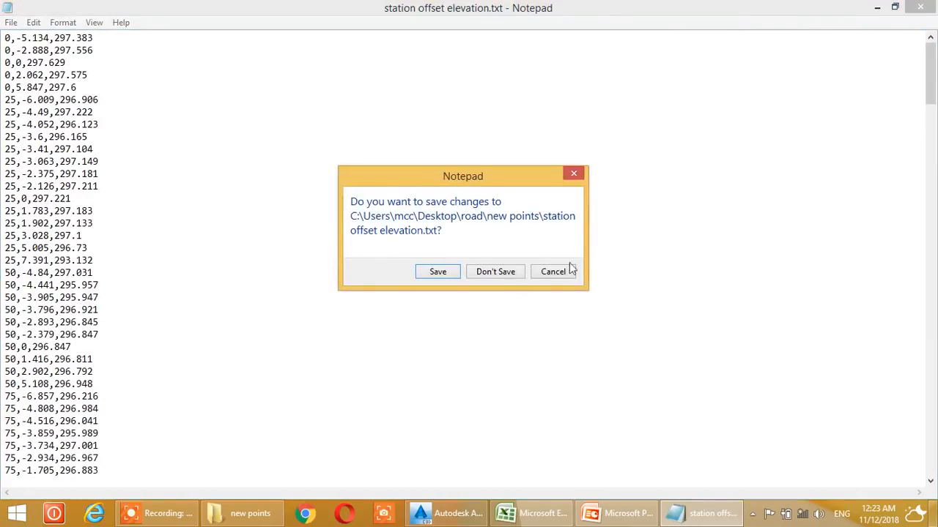
click(454, 272)
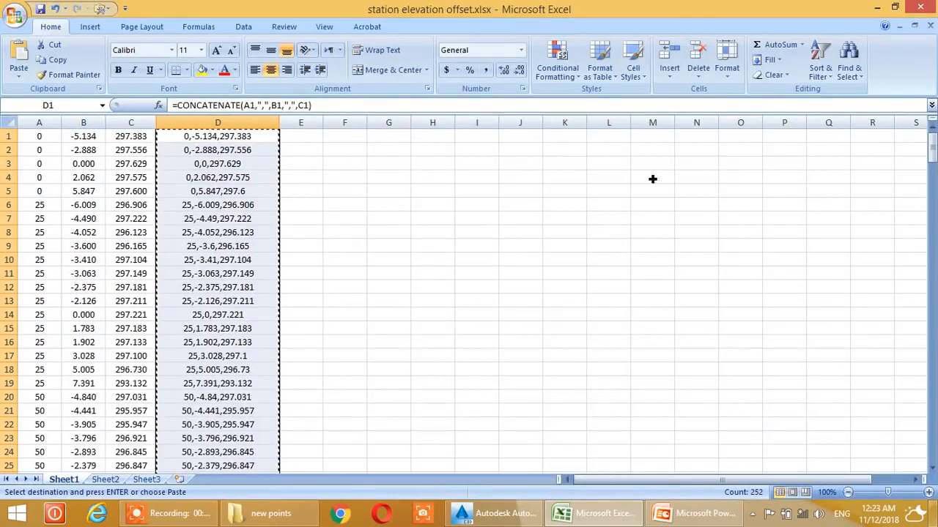
key(Escape)
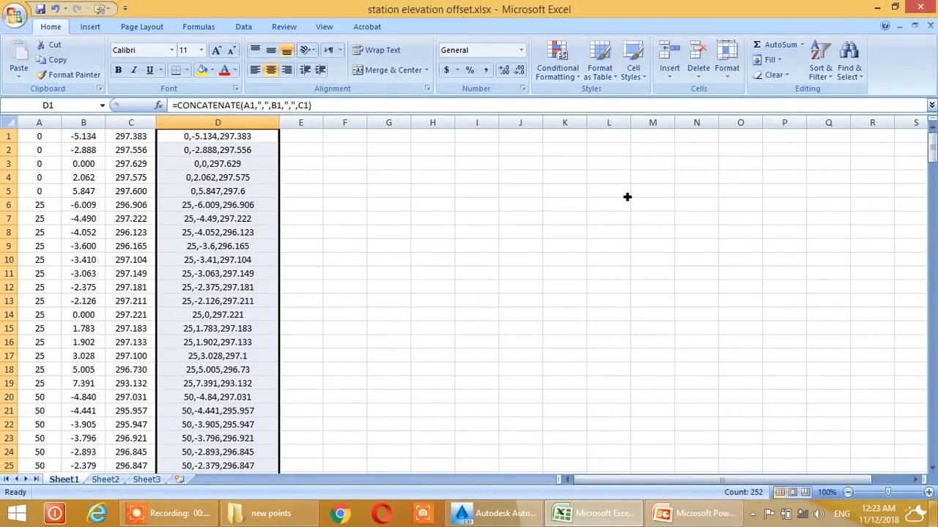
Reopen "station offset elevation.txt" from the new points folder and look through its comma-separated rows
click(265, 519)
click(263, 364)
click(186, 266)
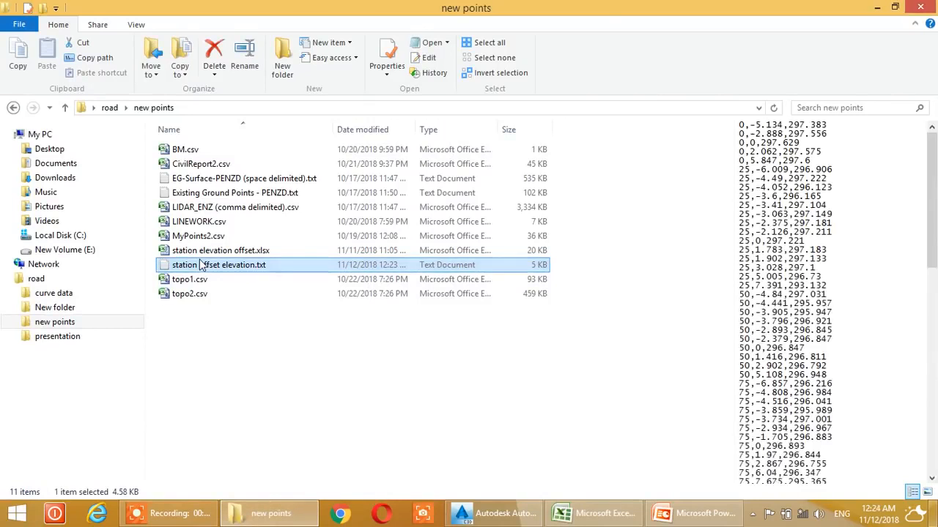
double_click(202, 265)
scroll(329, 194, down, 20)
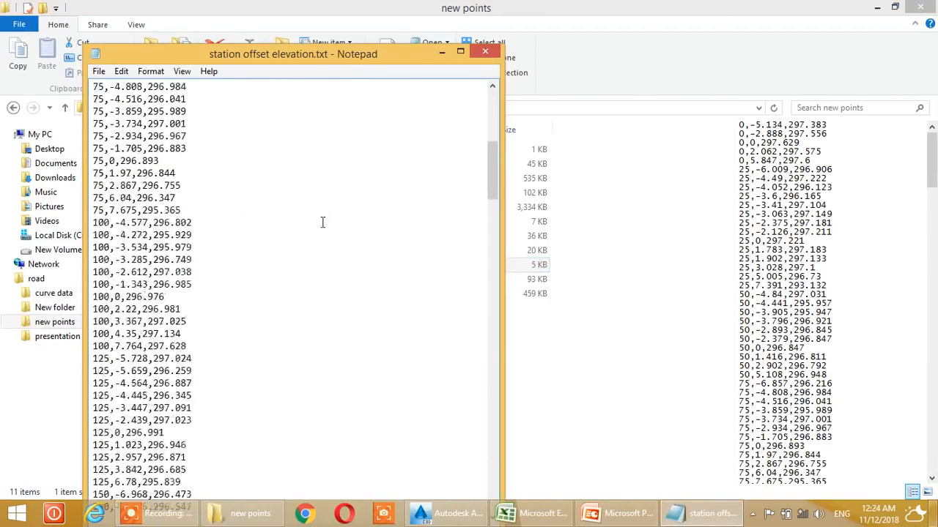
Close the text file and switch to the empty Drawing1 in Civil 3D
click(485, 53)
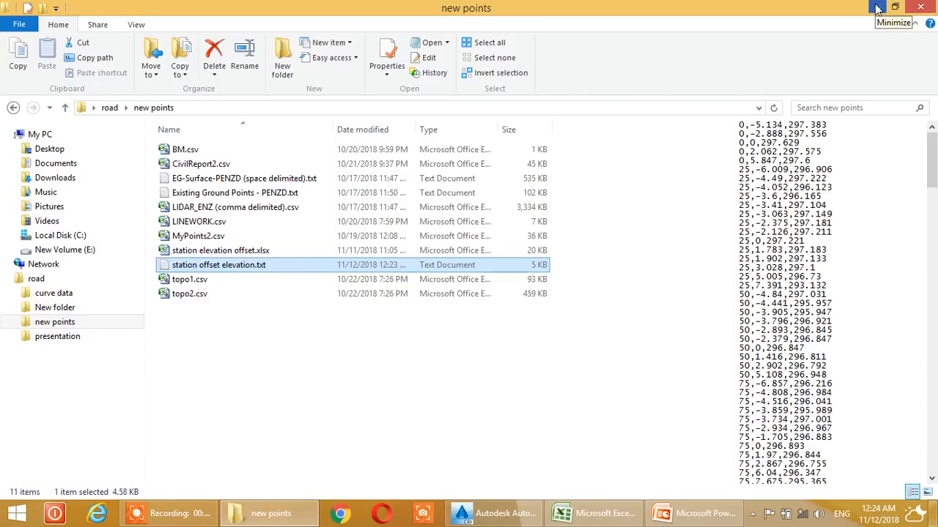
click(498, 517)
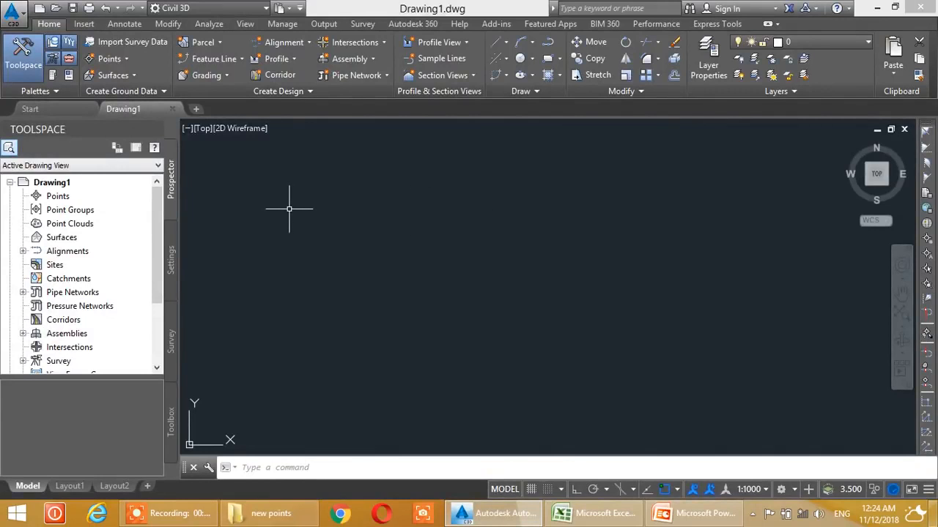
scroll(288, 235, up, 1)
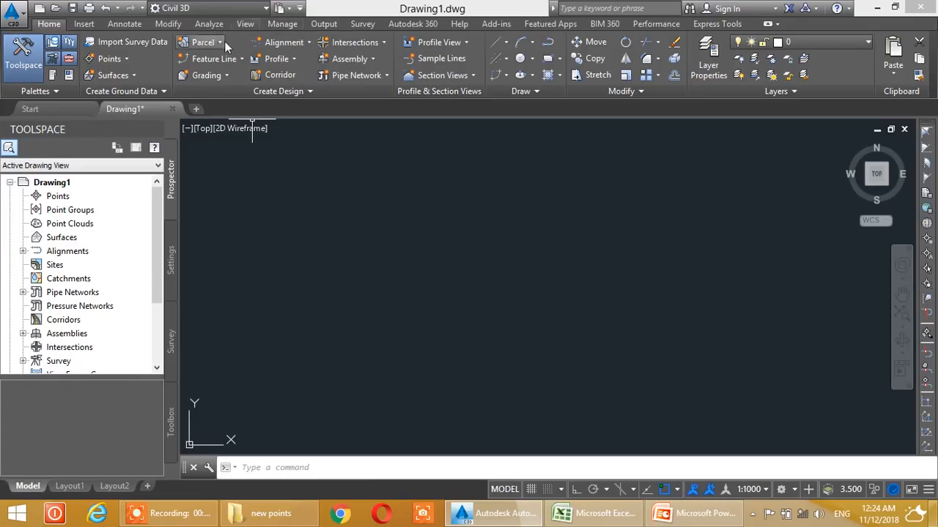
Create a centerline alignment by layout named "Alignment - 1", with the Proposed style and the All Labels label set
click(298, 41)
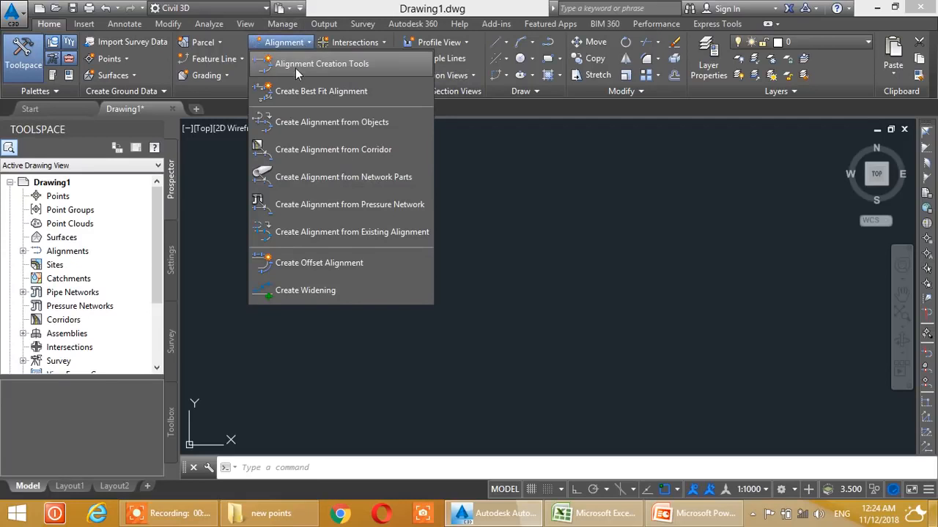
click(348, 63)
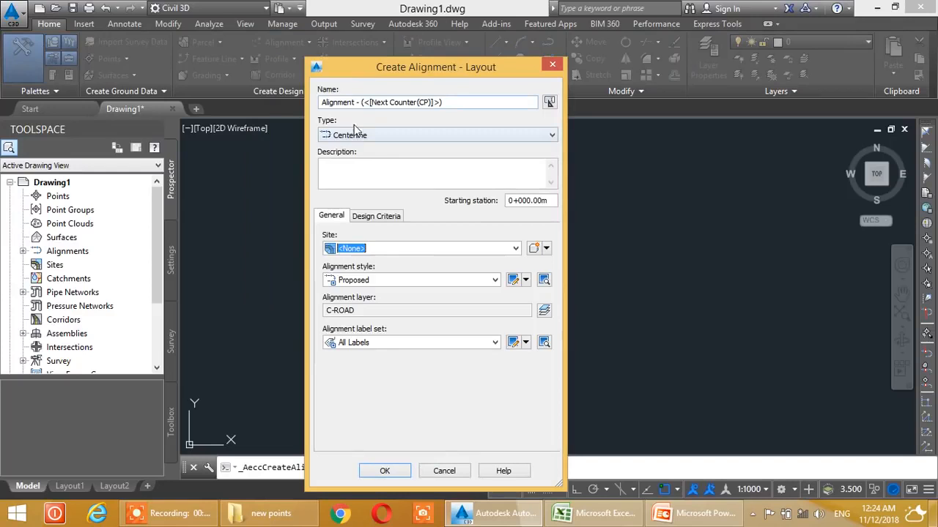
drag(387, 69, 384, 61)
drag(440, 95, 368, 97)
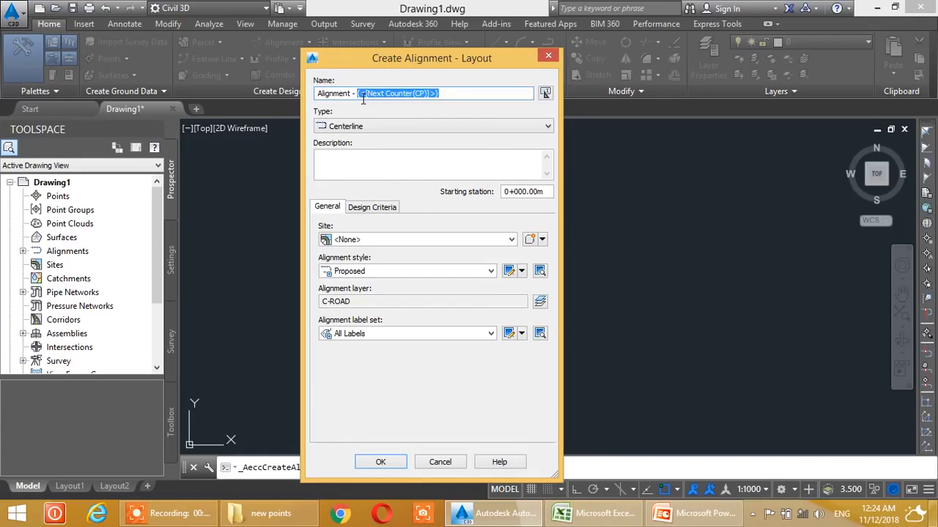
text(1)
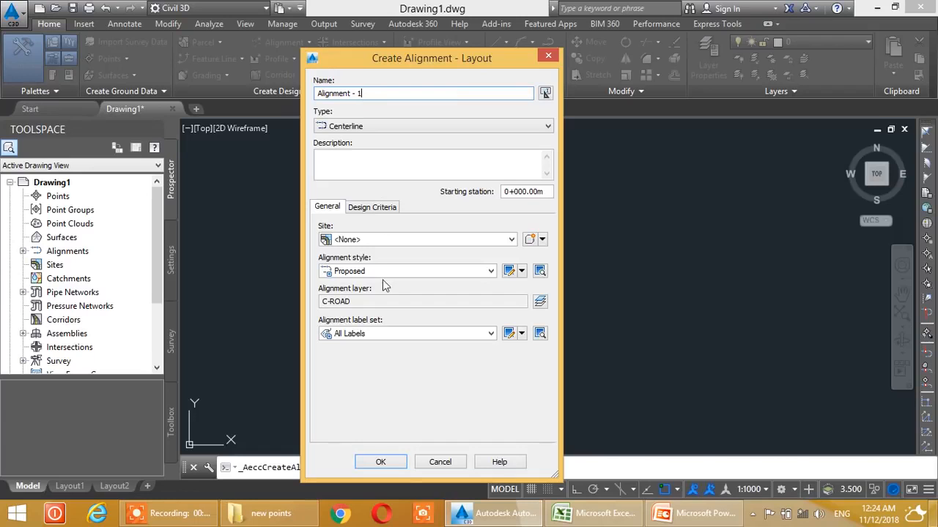
click(388, 463)
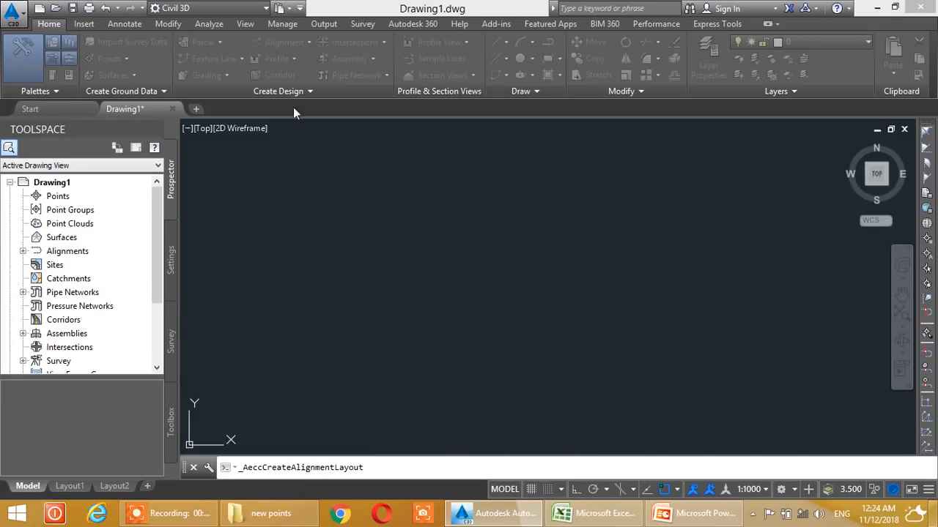
Draw the alignment as one horizontal tangent without curves, about 934 m long from west to east, with Ortho on
click(173, 63)
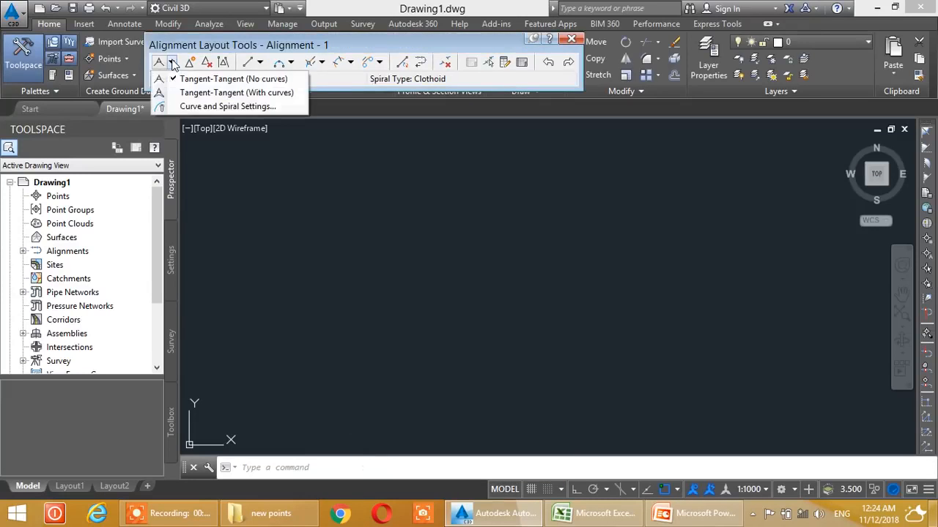
click(208, 79)
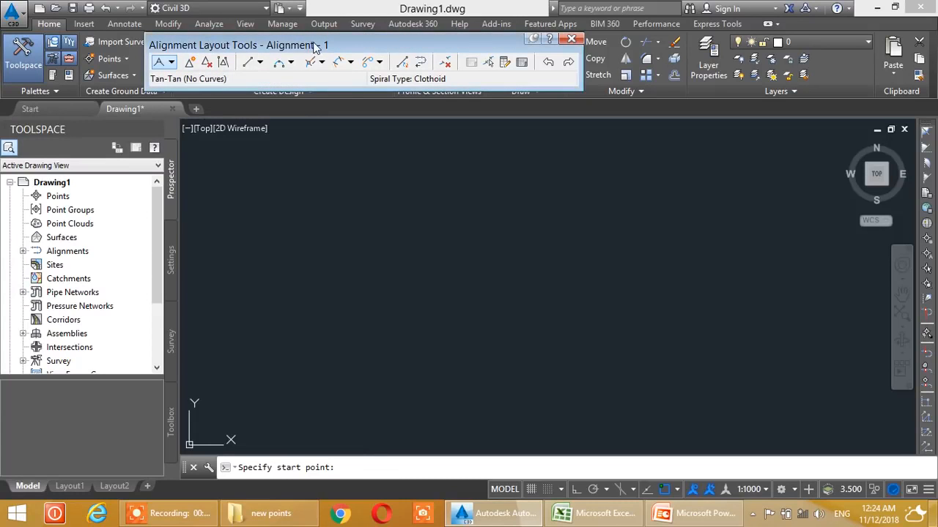
click(302, 195)
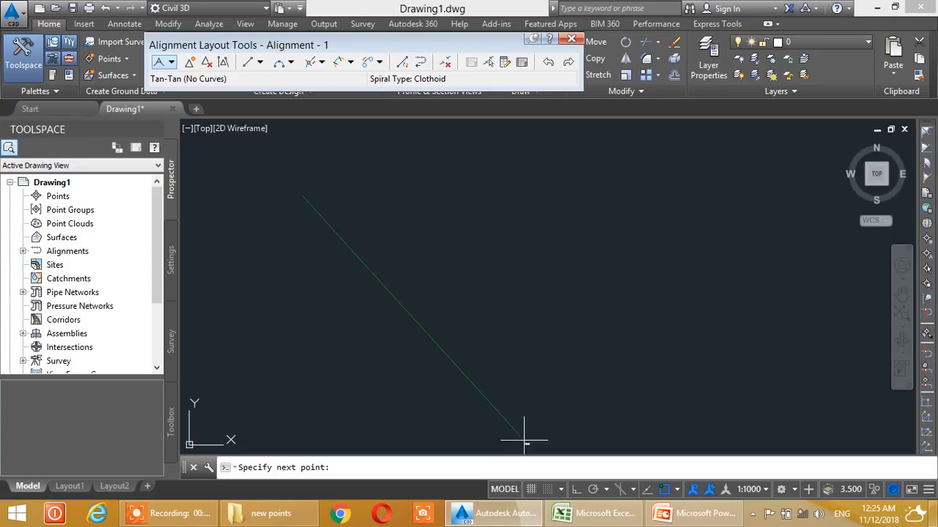
click(575, 489)
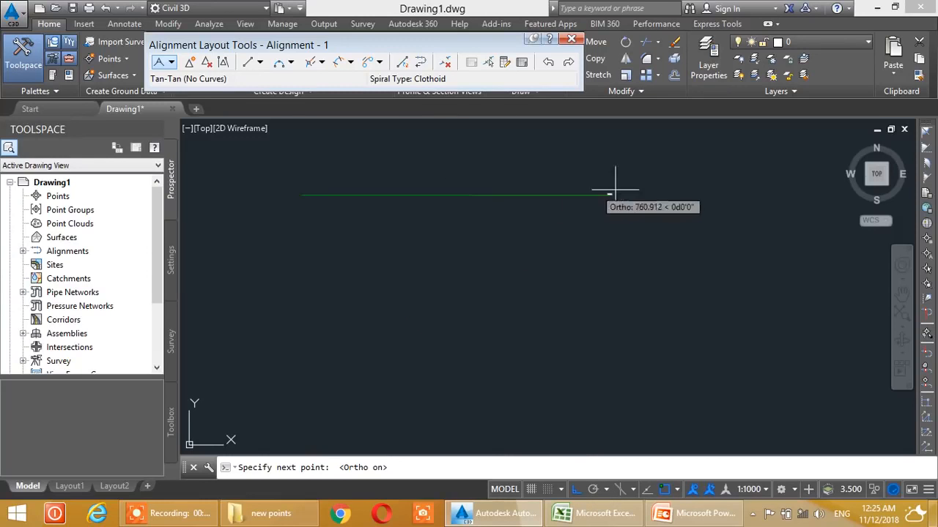
click(668, 194)
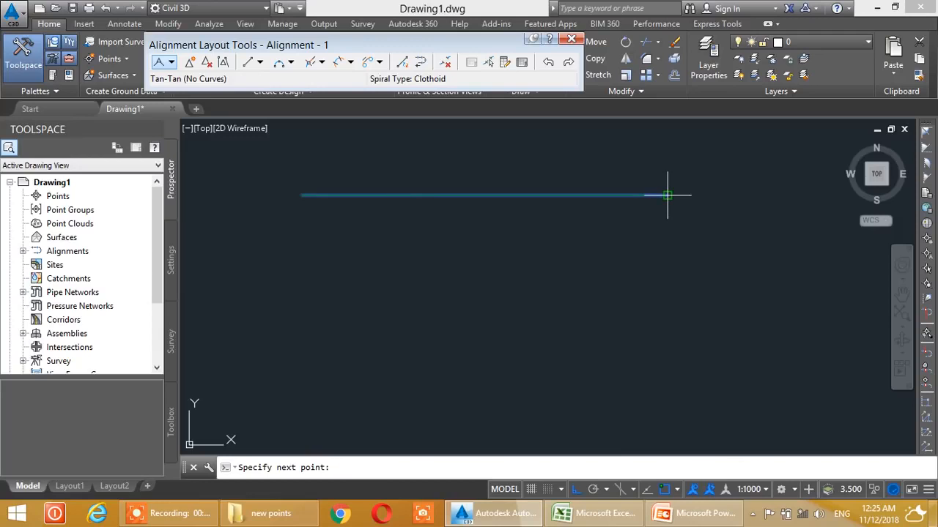
key(Return)
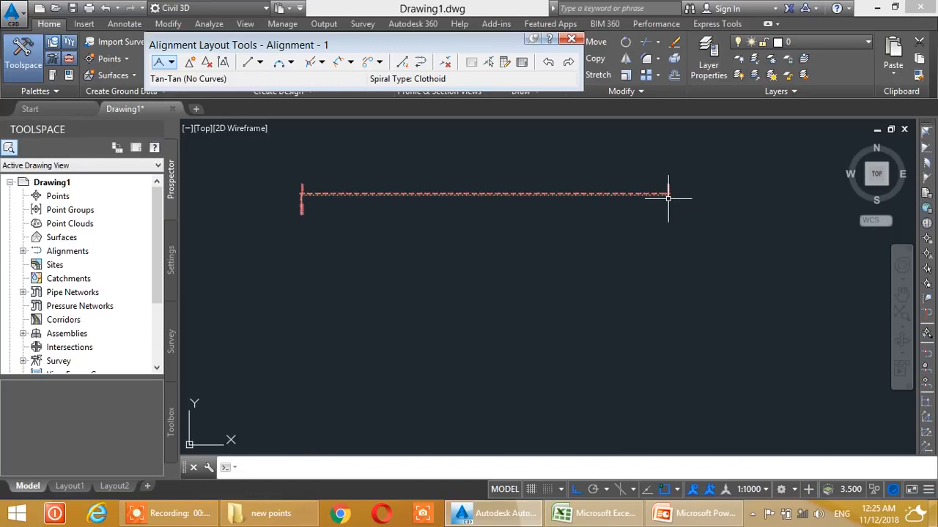
Examine the station labels along the alignment from its start to its end point
scroll(366, 210, up, 4)
scroll(405, 196, down, 2)
scroll(407, 195, up, 1)
middle_drag(358, 194, 388, 237)
scroll(571, 233, up, 2)
middle_drag(740, 214, 510, 207)
middle_drag(732, 192, 519, 196)
middle_drag(776, 209, 557, 216)
scroll(676, 216, up, 4)
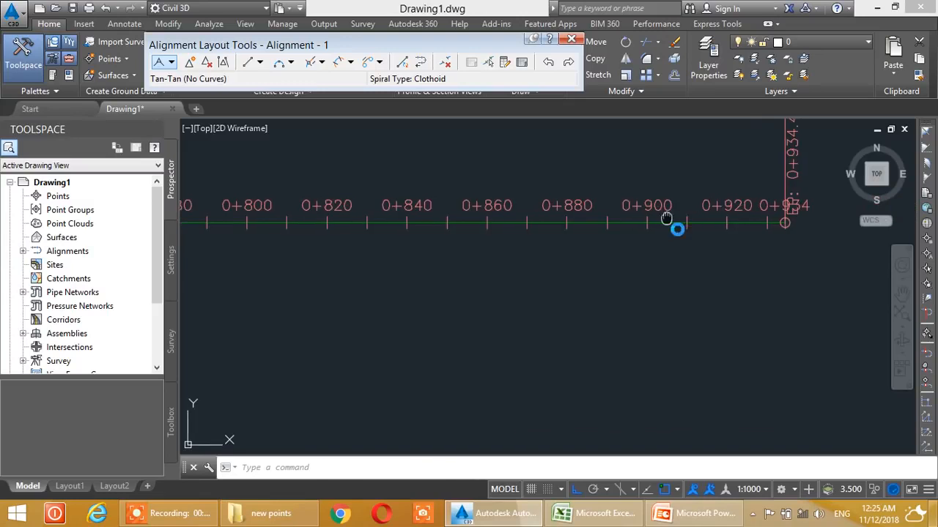
middle_drag(666, 218, 613, 218)
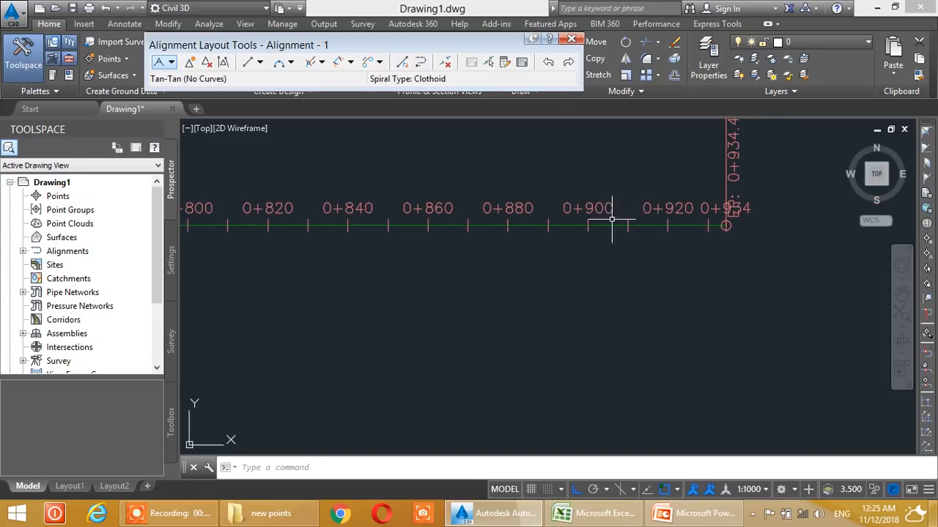
Shorten the alignment by stretching its end point back to station 0+600
click(571, 226)
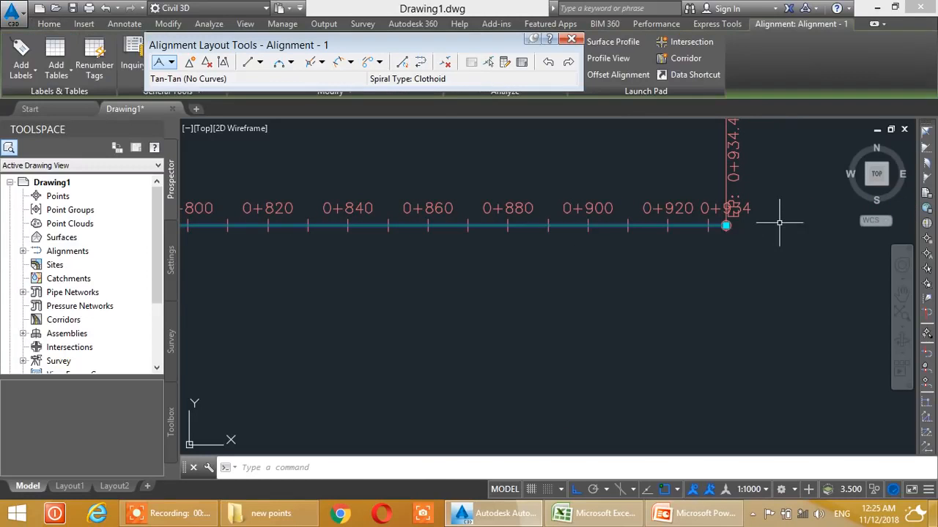
click(725, 224)
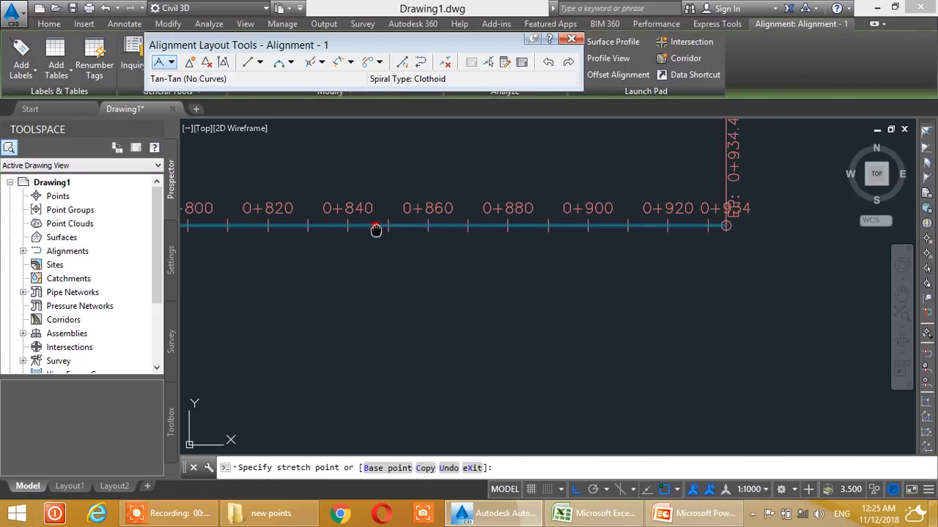
middle_drag(377, 230, 705, 227)
middle_drag(351, 227, 723, 224)
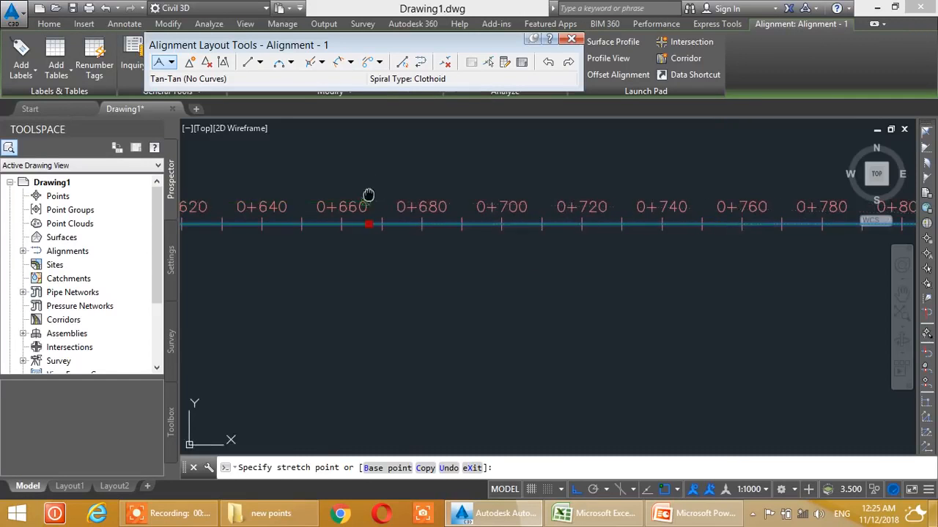
middle_drag(368, 198, 600, 199)
middle_drag(373, 218, 576, 227)
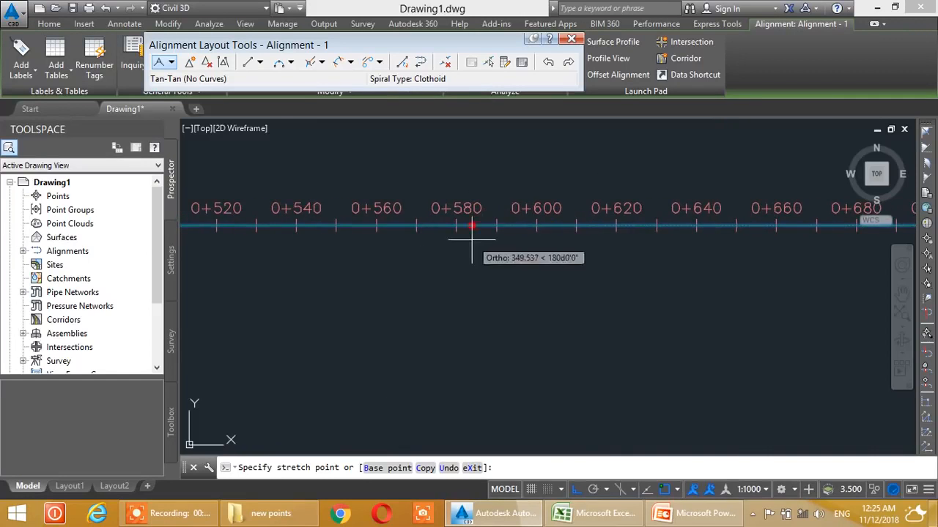
scroll(462, 241, up, 2)
click(574, 217)
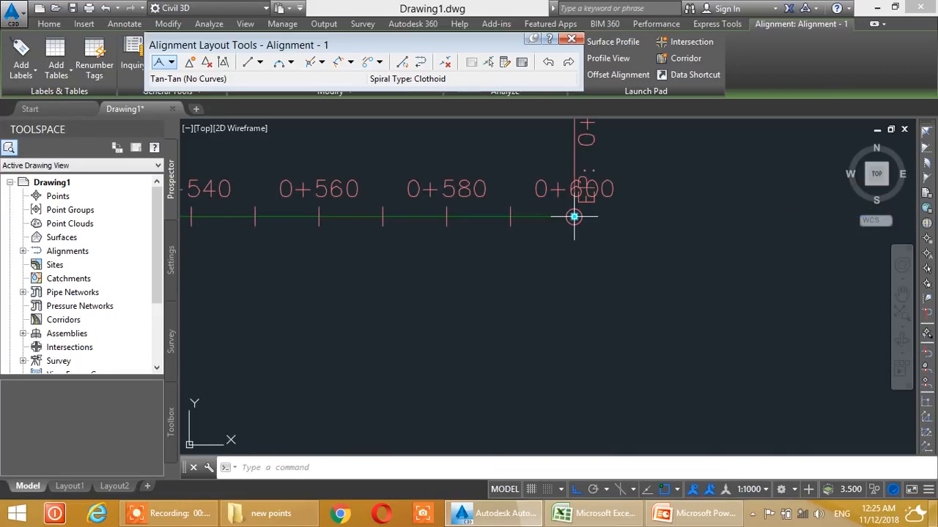
Check the shortened alignment's end station and its full extent, and clear the selection
scroll(569, 189, down, 3)
middle_drag(569, 175, 600, 223)
scroll(600, 223, up, 5)
scroll(548, 220, down, 4)
scroll(549, 220, down, 6)
middle_drag(399, 249, 529, 189)
scroll(537, 179, up, 2)
key(Escape)
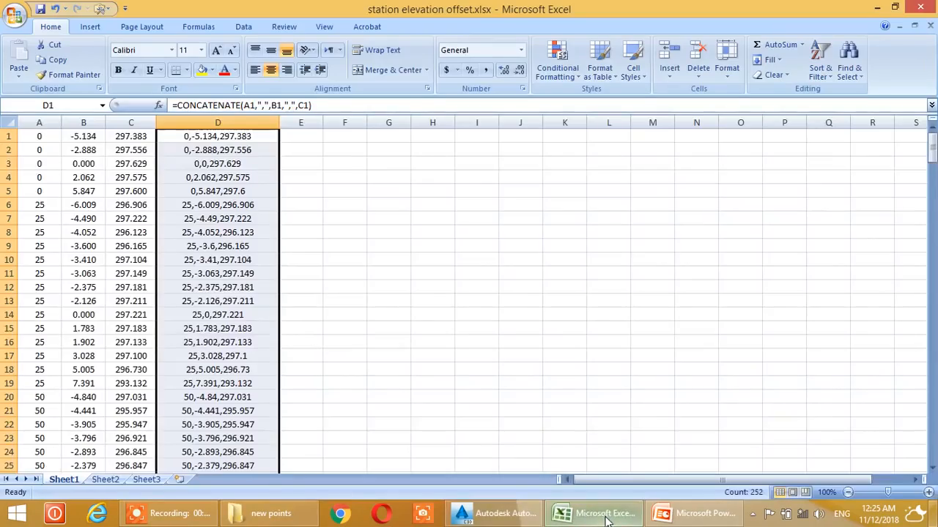
Switch to the Excel workbook, check its last station rows, and close it, saving the changes
click(605, 512)
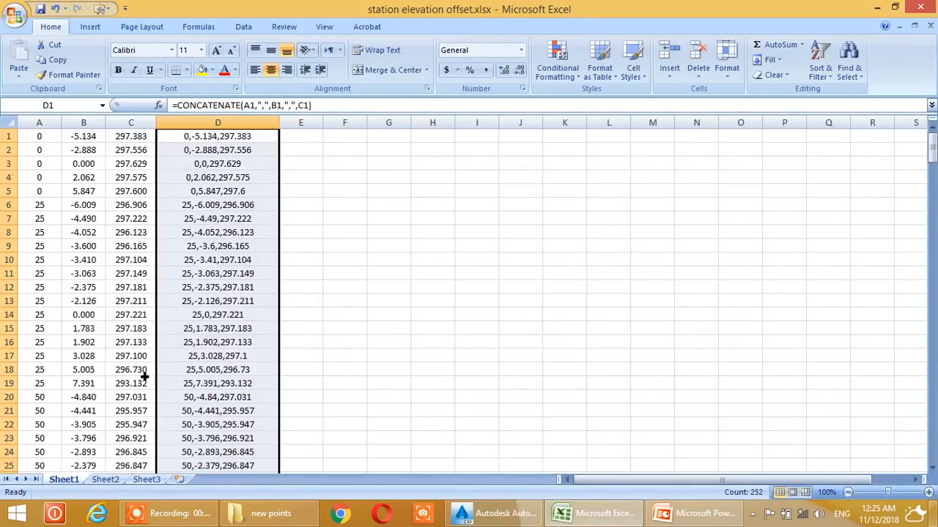
scroll(146, 393, down, 20)
scroll(146, 393, down, 20)
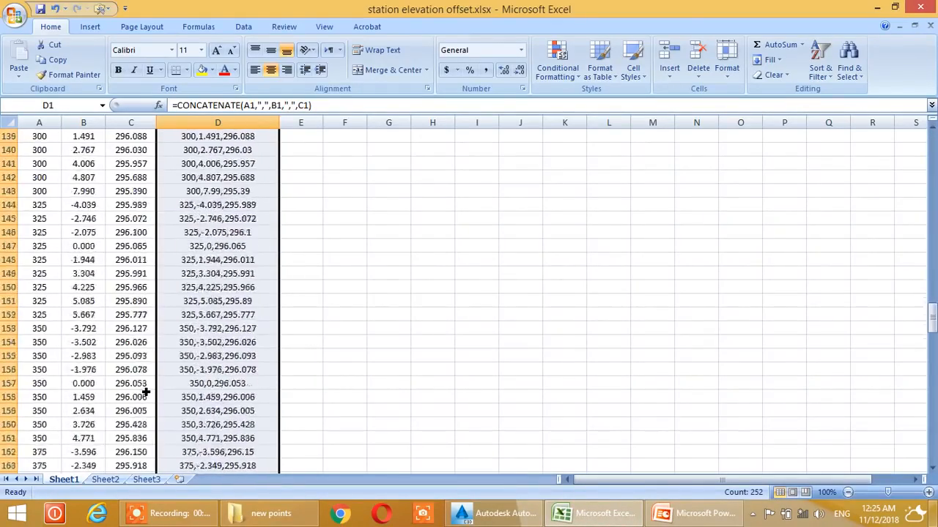
scroll(146, 393, down, 3)
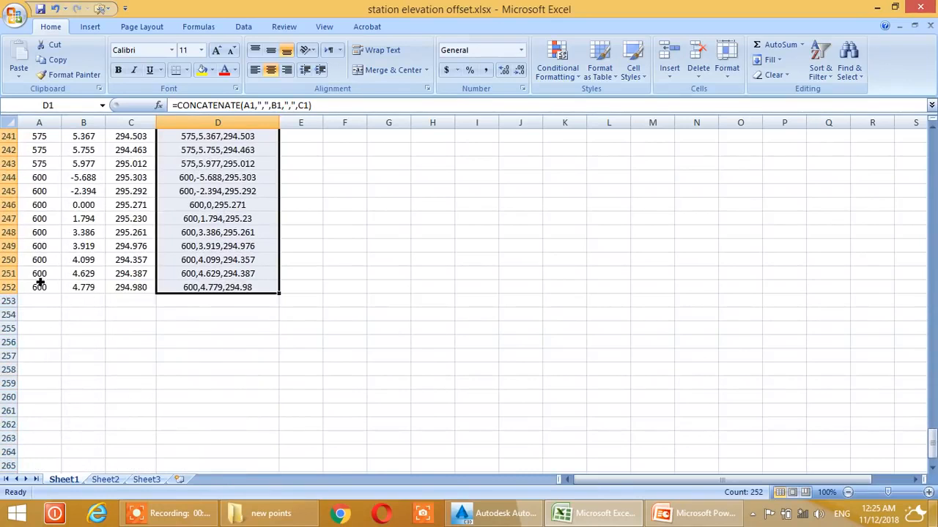
click(921, 7)
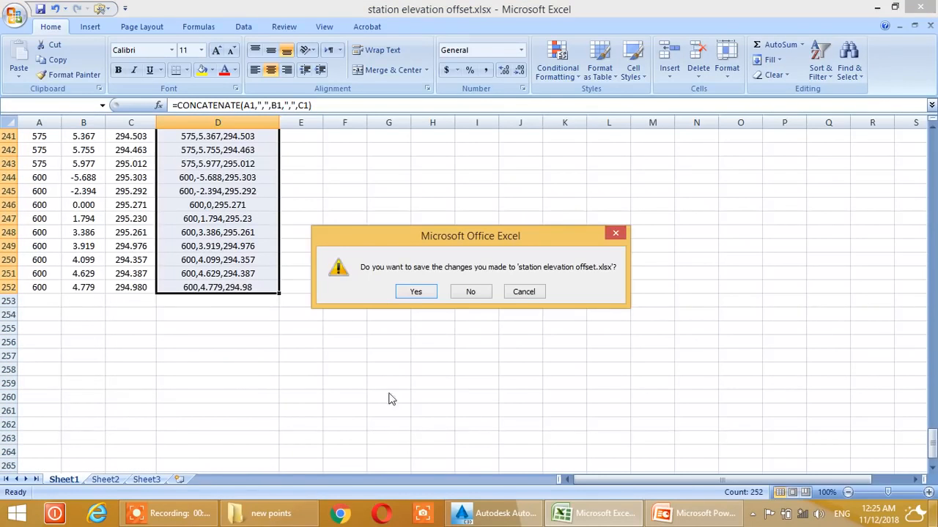
click(424, 293)
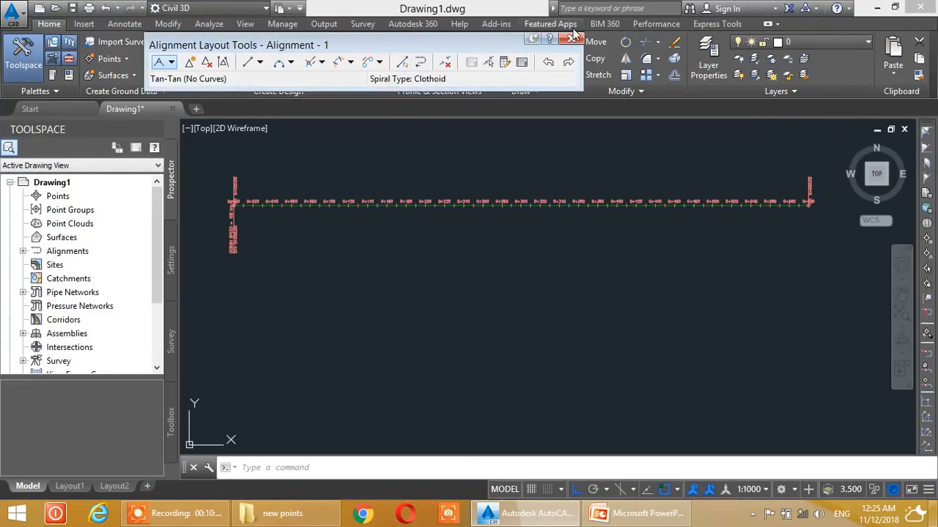
Close the layout tools of Alignment - 1
drag(461, 50, 555, 49)
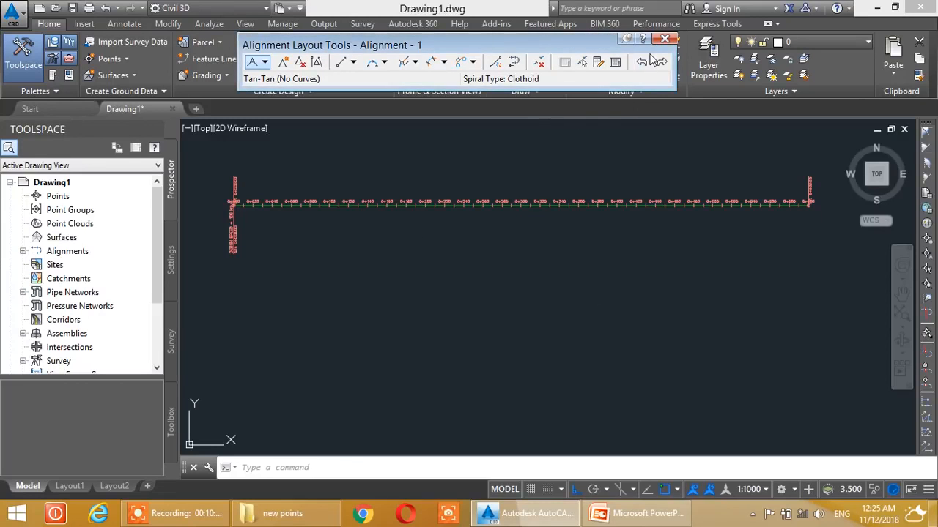
click(665, 39)
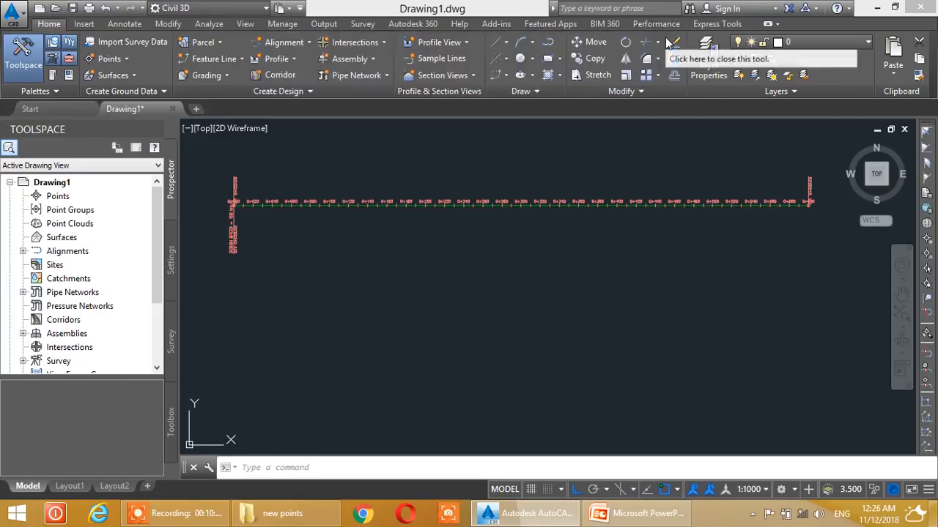
Try to import alignment points from "station offset elevation.txt", enlarging the command window to read the file format options
click(123, 60)
mouse_move(134, 128)
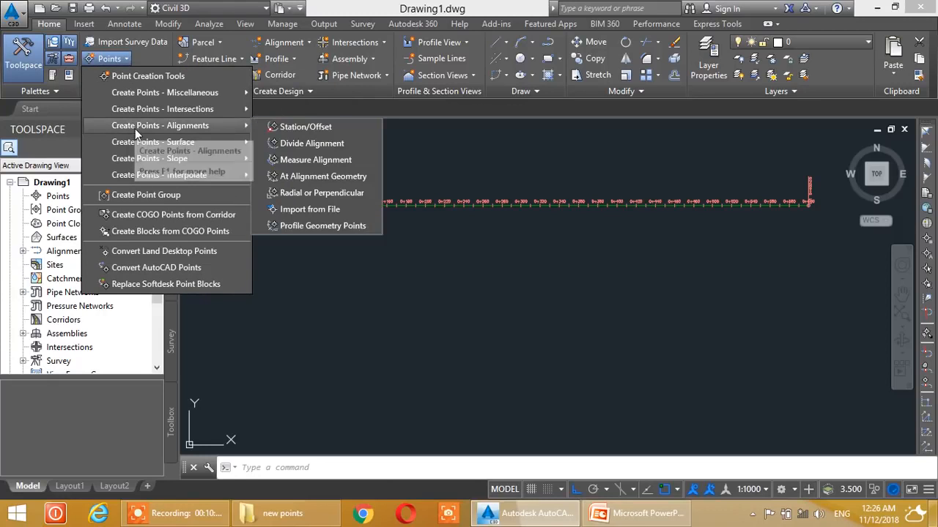
click(299, 210)
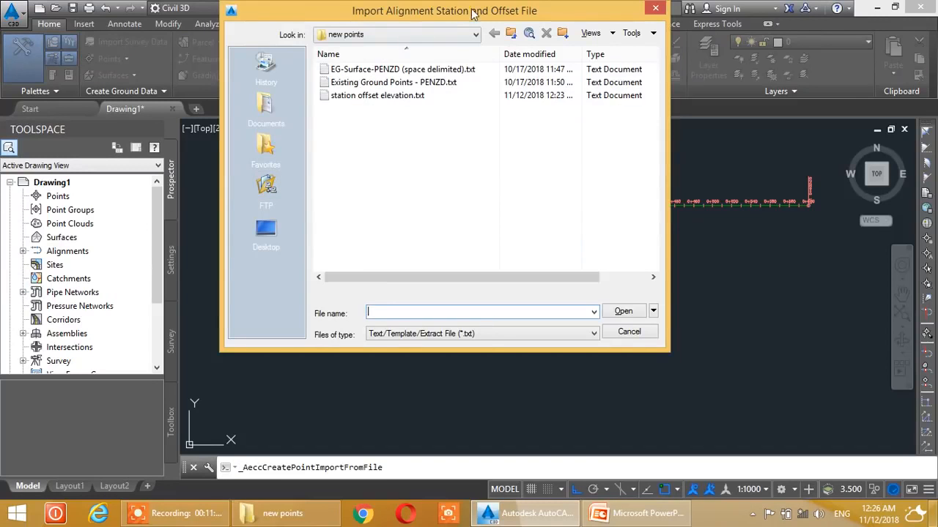
drag(472, 14, 544, 64)
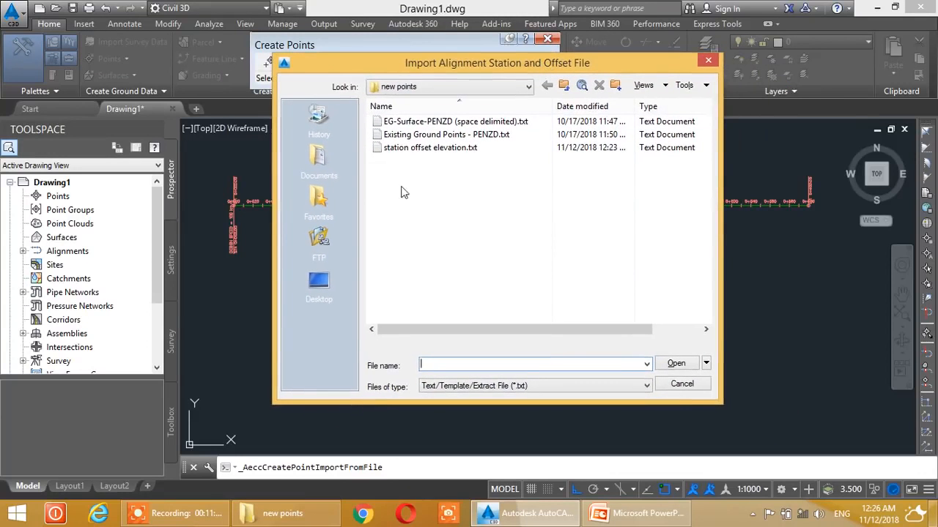
click(440, 148)
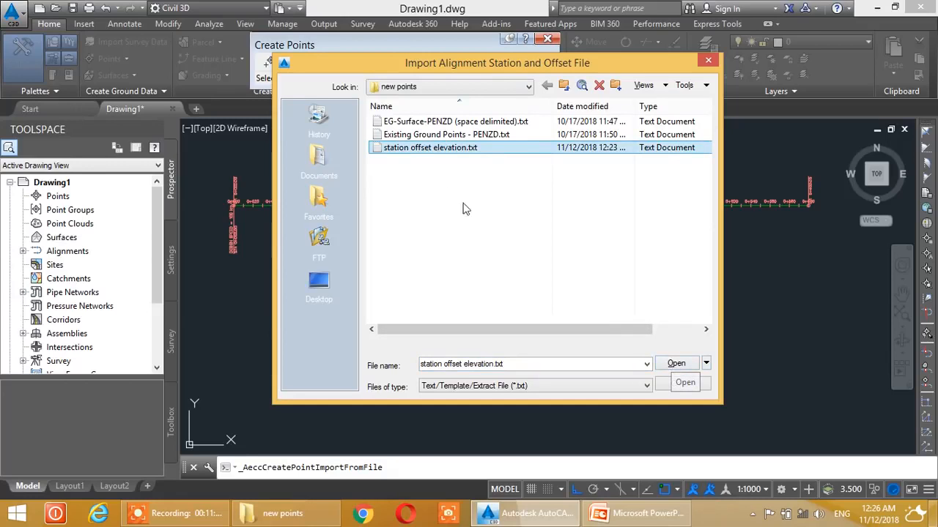
click(687, 366)
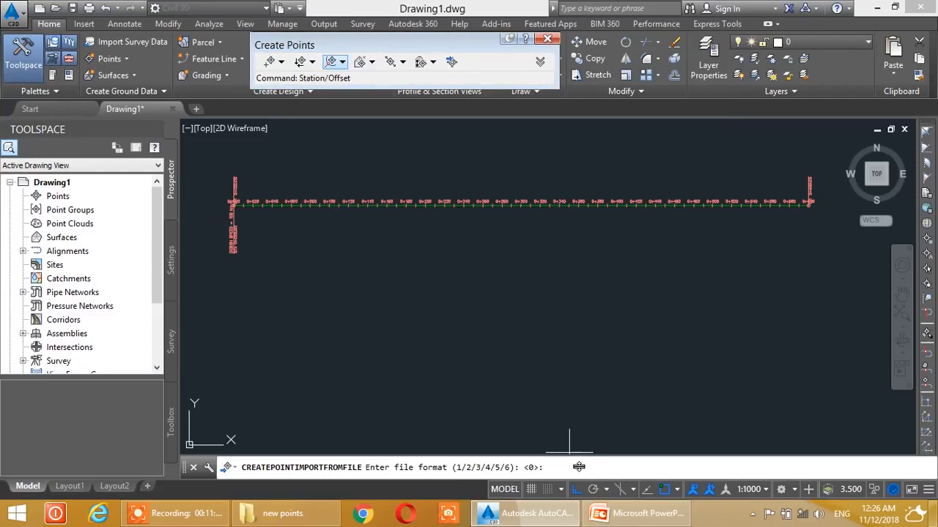
drag(579, 465, 594, 348)
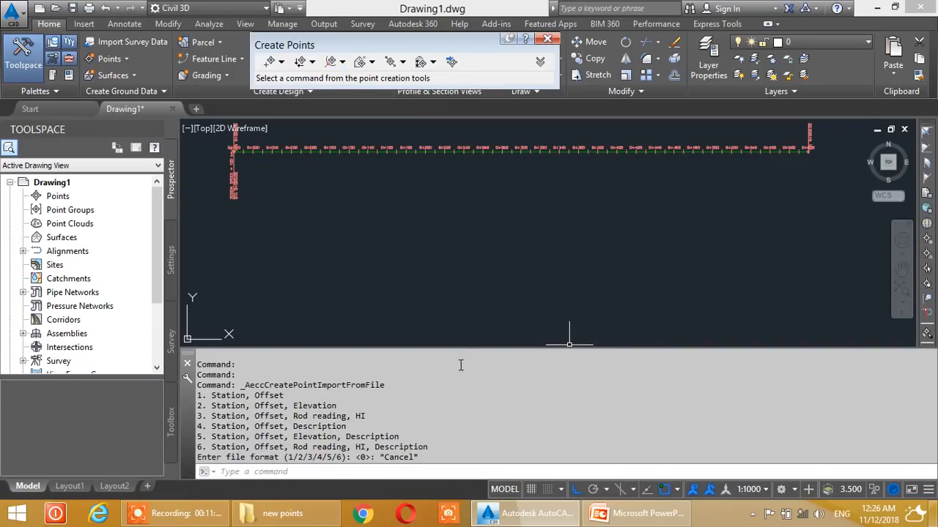
Close the point creation tools and restart the alignment point import with the file "station offset elevation.txt"
drag(471, 357, 471, 361)
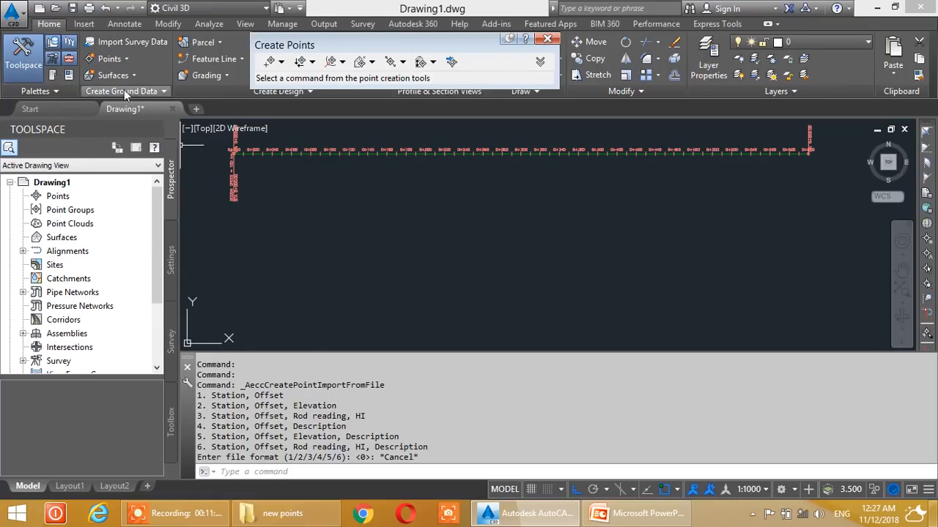
click(546, 40)
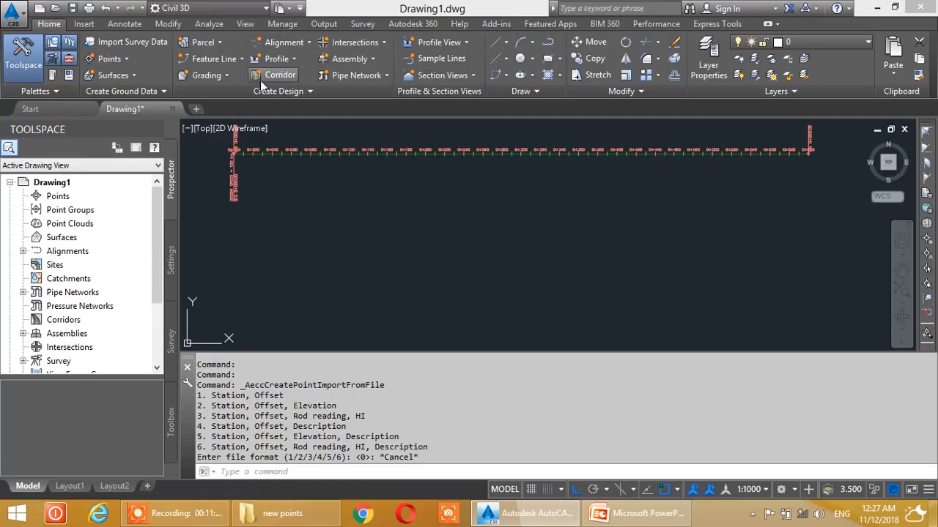
click(122, 60)
mouse_move(137, 125)
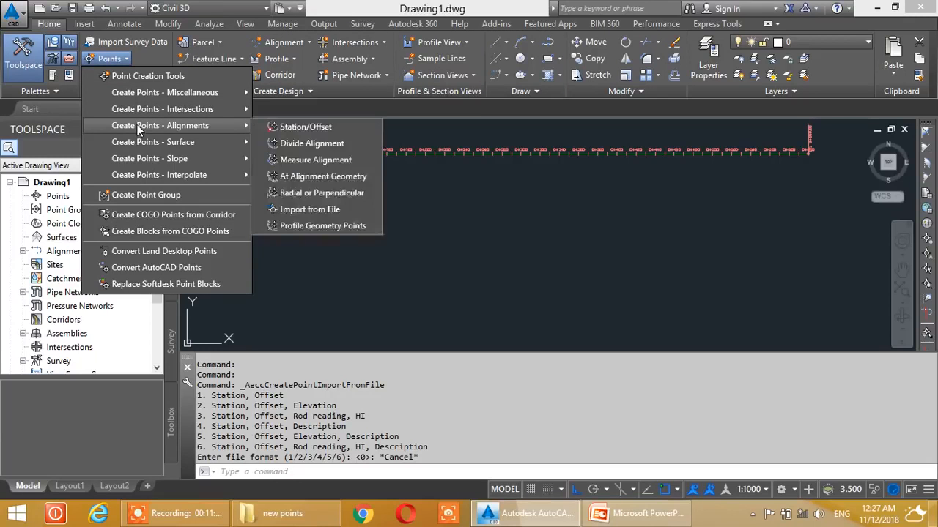
click(318, 209)
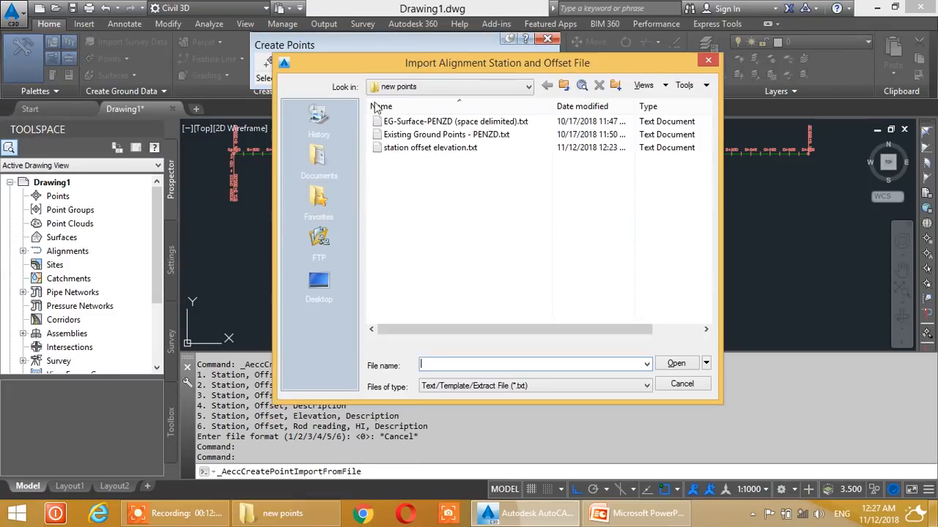
click(448, 149)
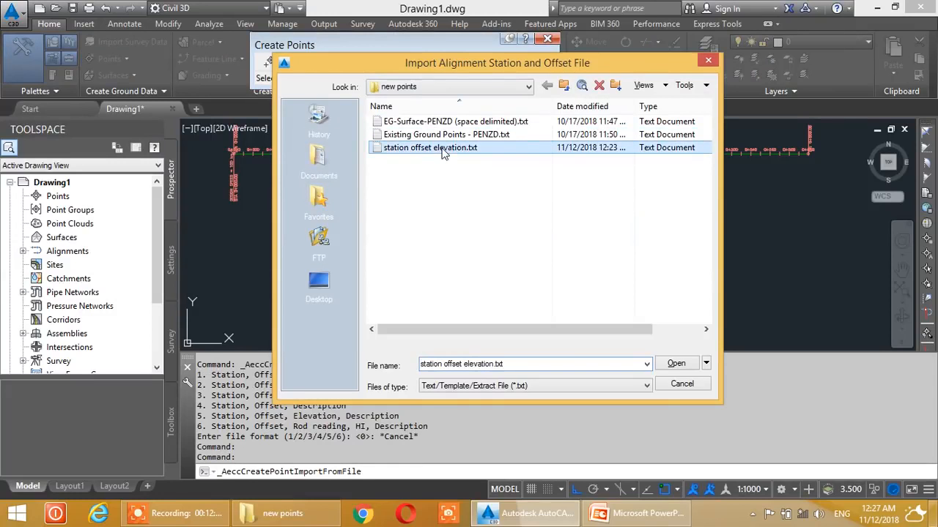
click(675, 364)
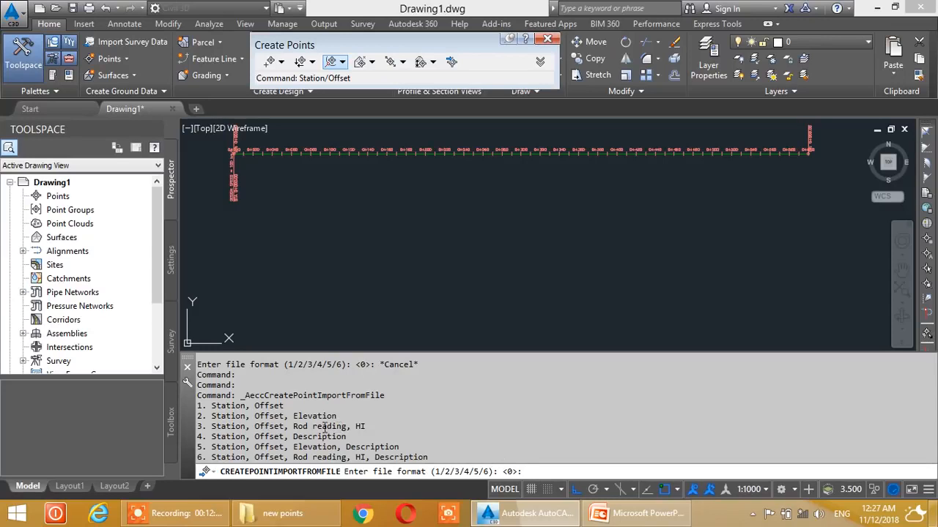
Choose file format 2 (Station, Offset, Elevation) and check which delimiter the text file uses
text(2)
key(Return)
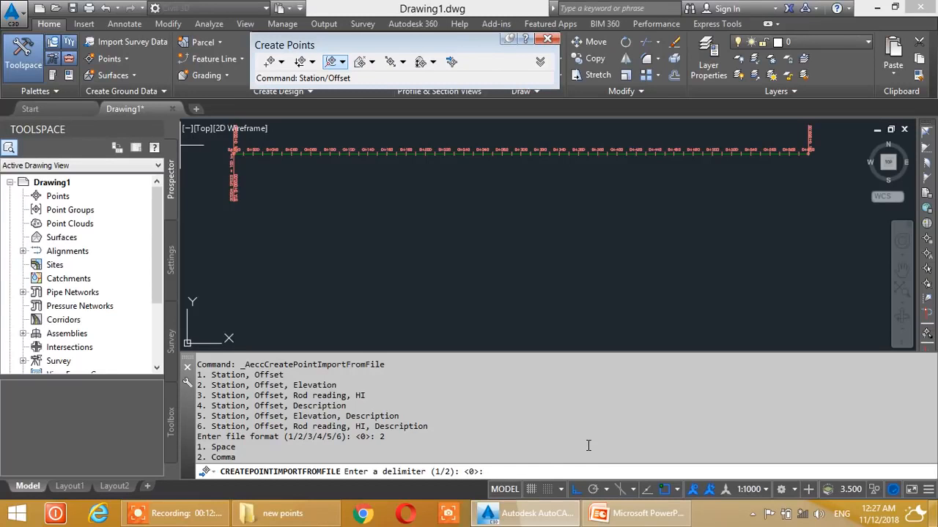
click(285, 515)
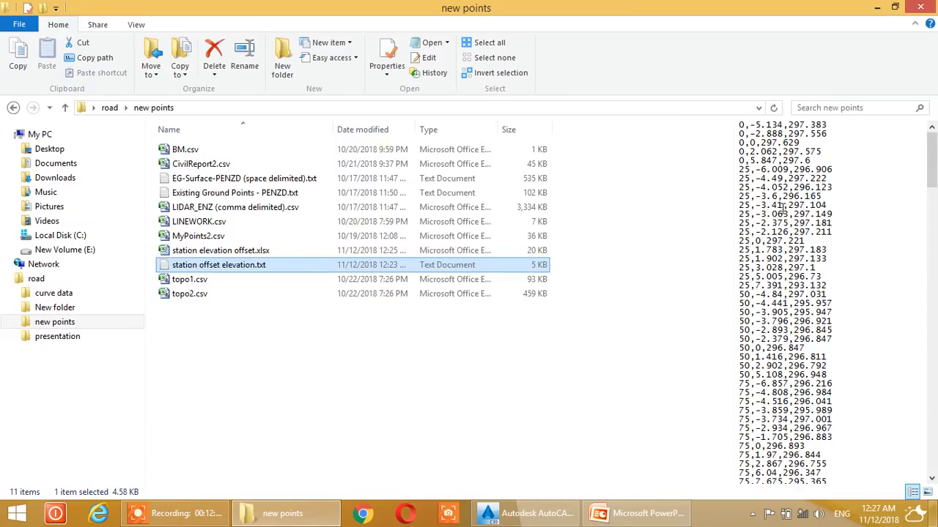
click(877, 8)
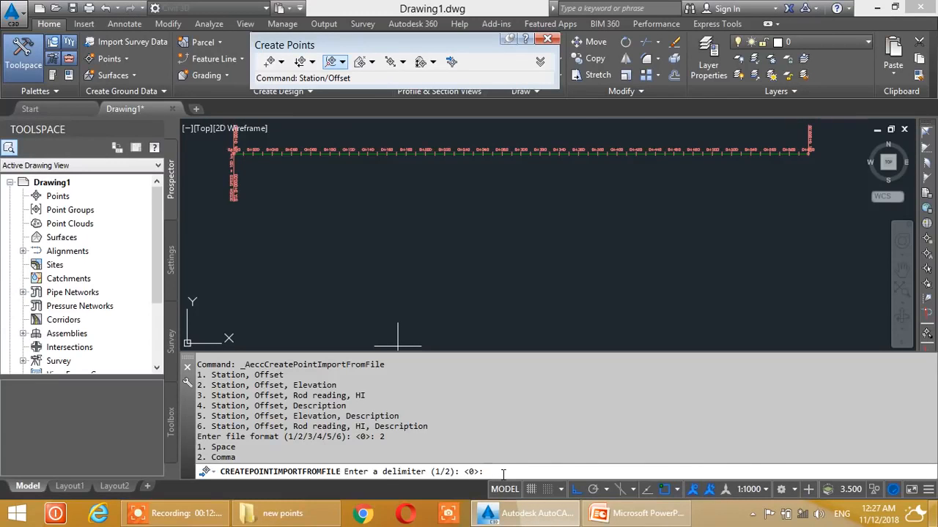
Set the delimiter to 2 (Comma), accept the default -99999 invalid indicators, and select the alignment to import the points
key(Return)
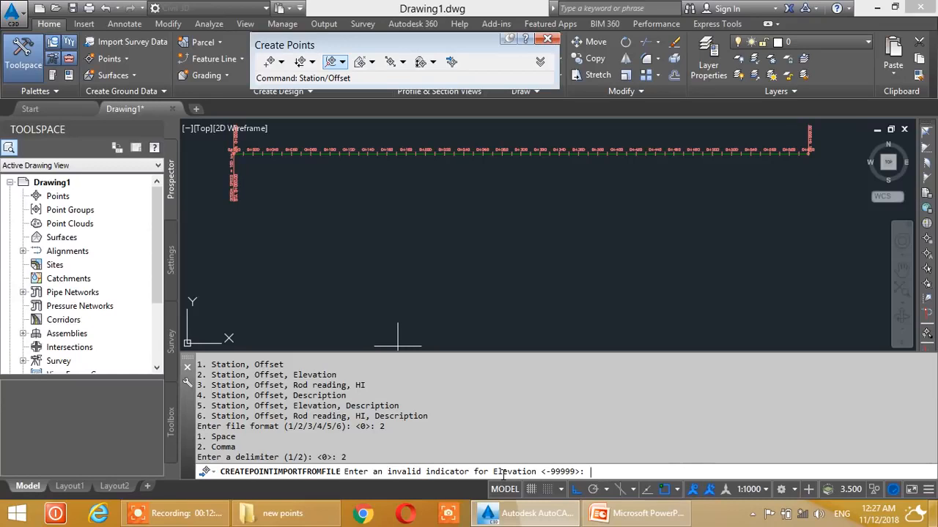
key(Return)
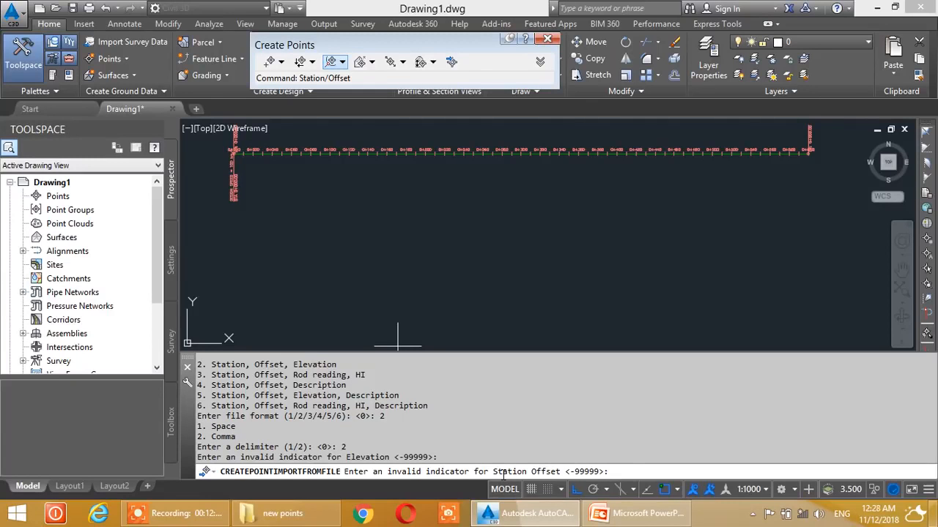
key(Return)
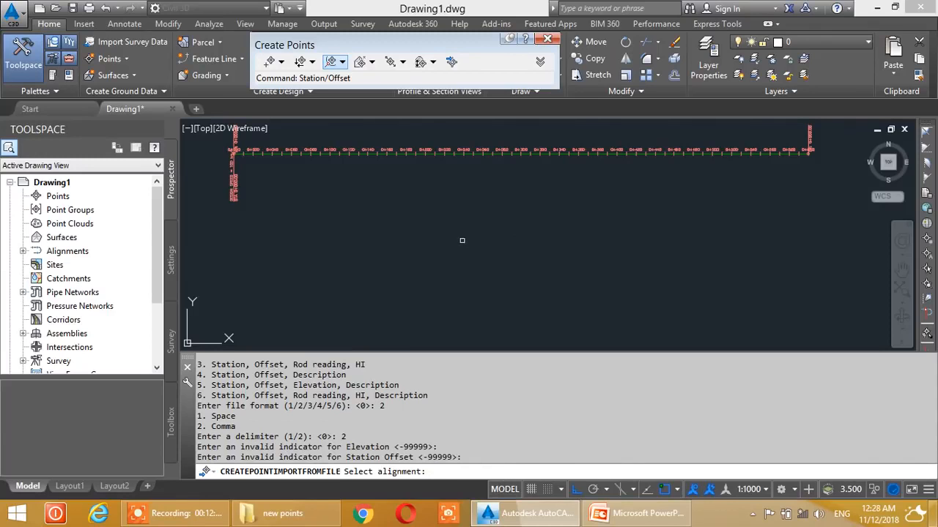
scroll(311, 152, up, 6)
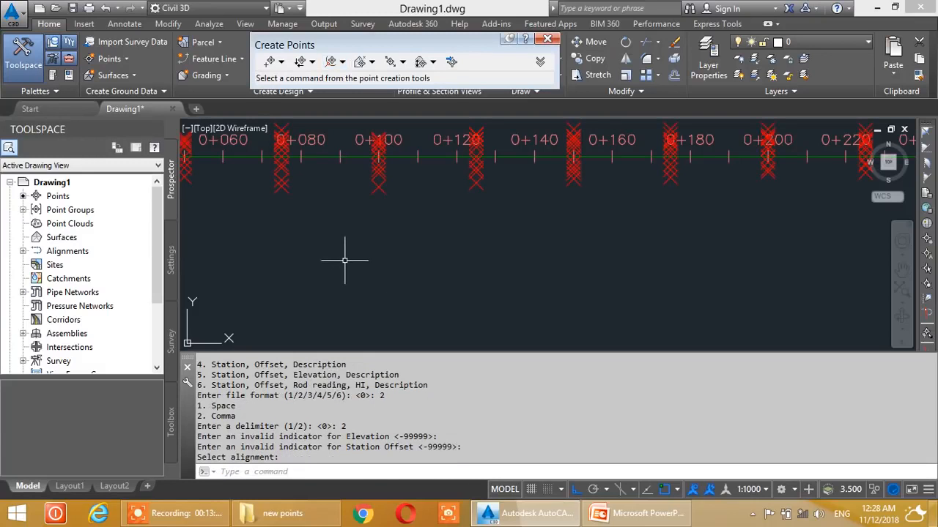
scroll(358, 214, down, 6)
scroll(425, 201, up, 5)
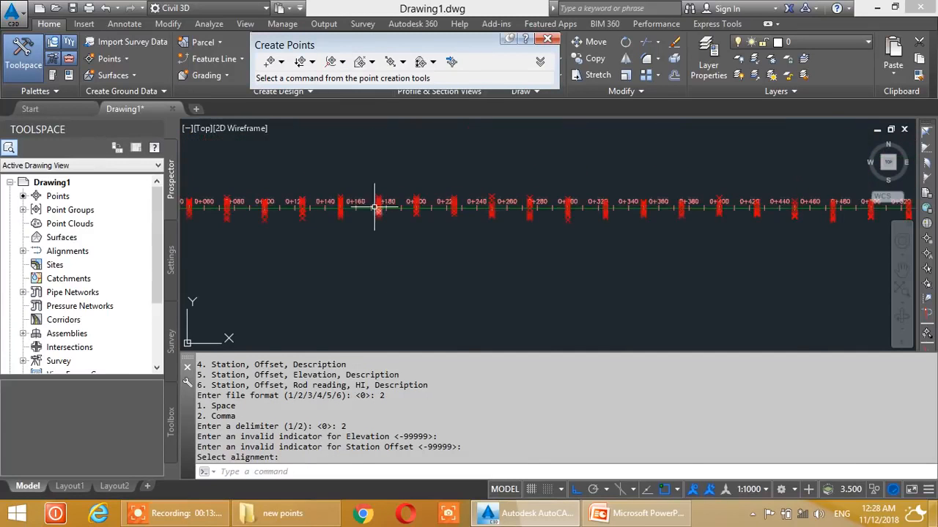
scroll(428, 197, down, 5)
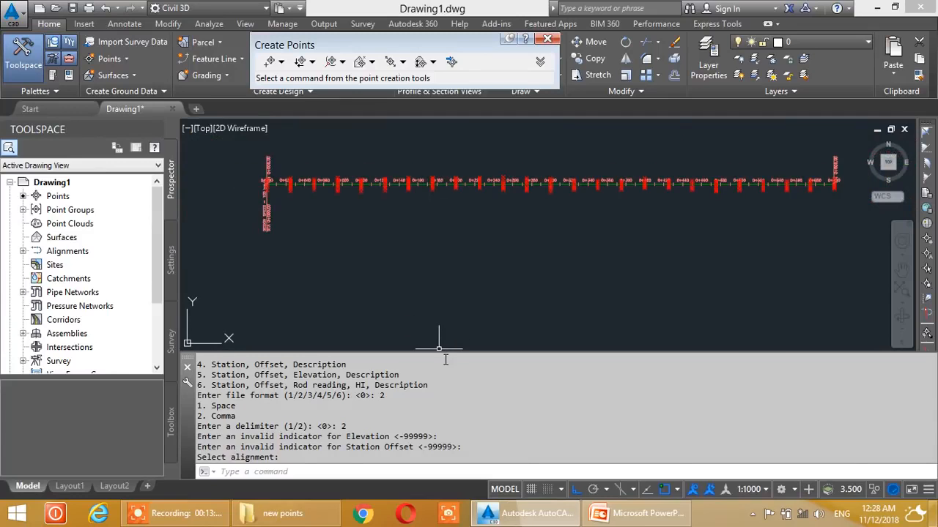
Shrink the command window and set the drawing's annotation scale to 1:500
drag(432, 361, 437, 461)
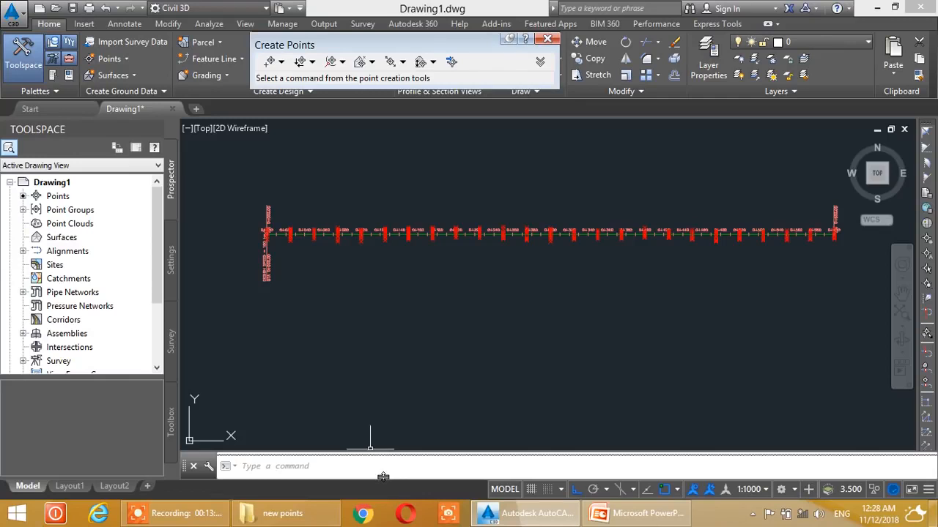
scroll(519, 247, up, 5)
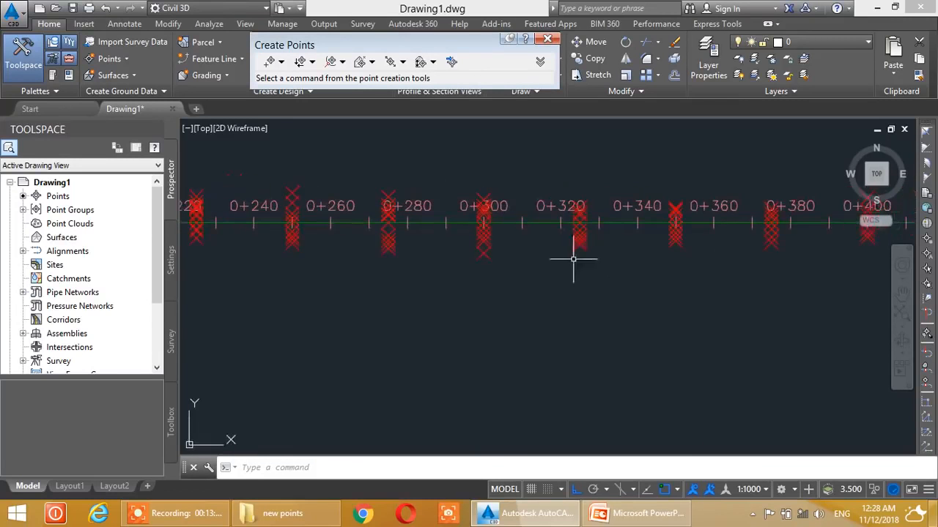
click(748, 489)
click(741, 319)
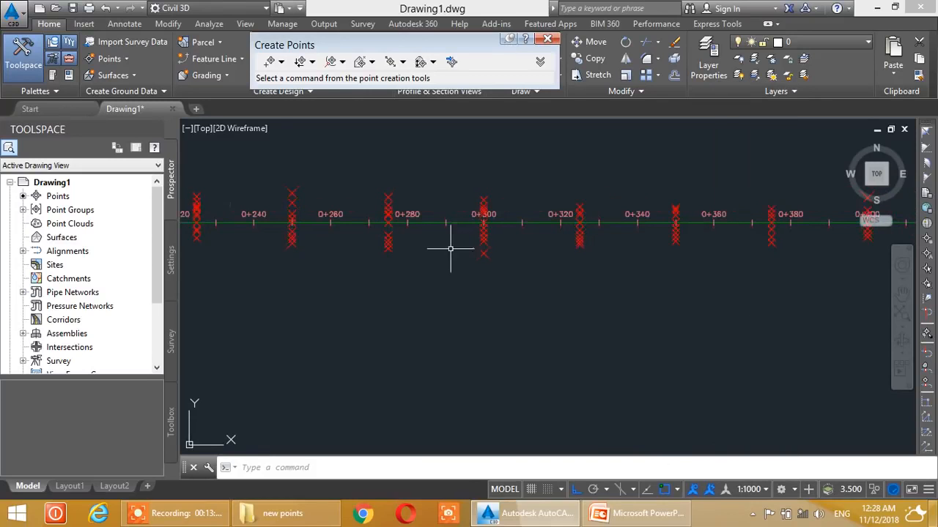
Examine the imported points at the stations along the whole alignment
scroll(374, 220, down, 3)
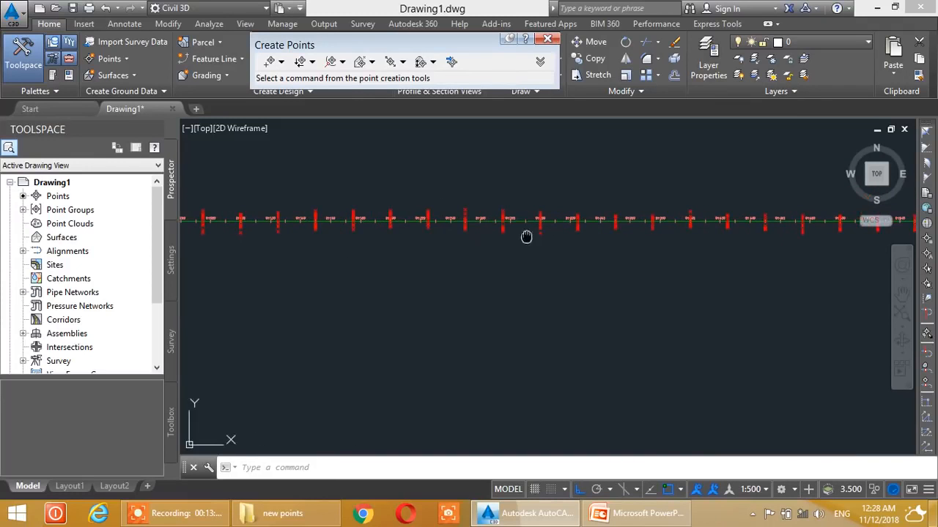
middle_drag(459, 236, 585, 236)
scroll(344, 224, down, 2)
middle_drag(265, 244, 330, 229)
middle_drag(485, 229, 412, 230)
scroll(549, 223, up, 2)
middle_drag(609, 231, 527, 232)
scroll(546, 230, down, 2)
middle_drag(452, 233, 664, 224)
scroll(540, 215, up, 2)
mouse_move(417, 227)
middle_down()
mouse_move(445, 219)
mouse_move(410, 192)
middle_up()
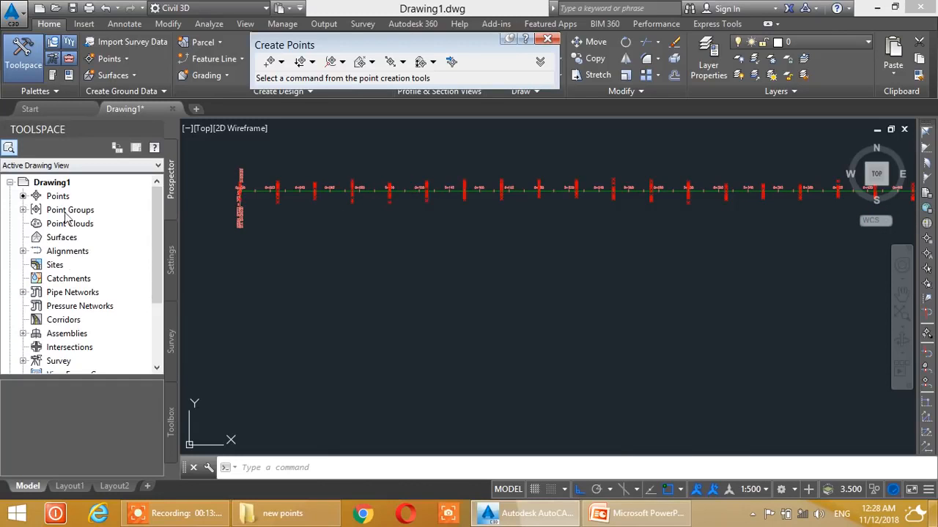
Start creating a TIN surface and name it FG
click(72, 239)
right_click(114, 241)
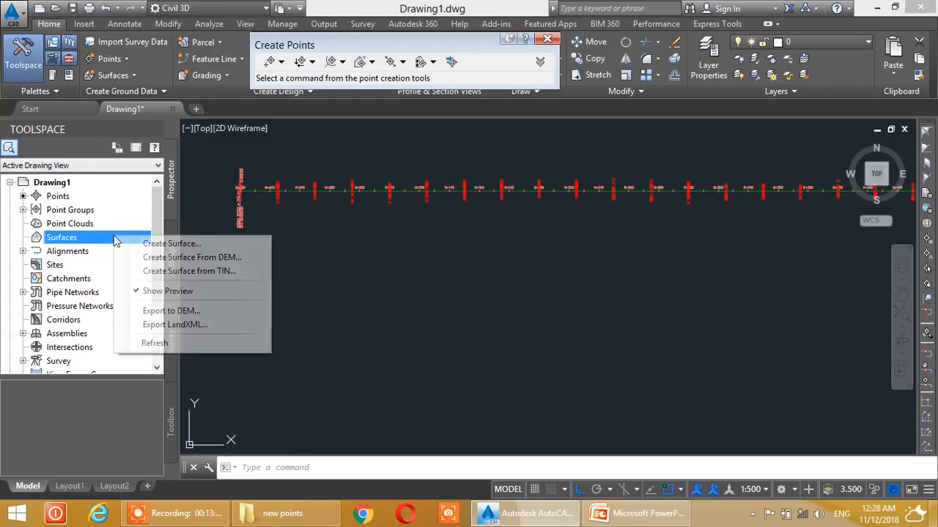
click(172, 243)
click(604, 214)
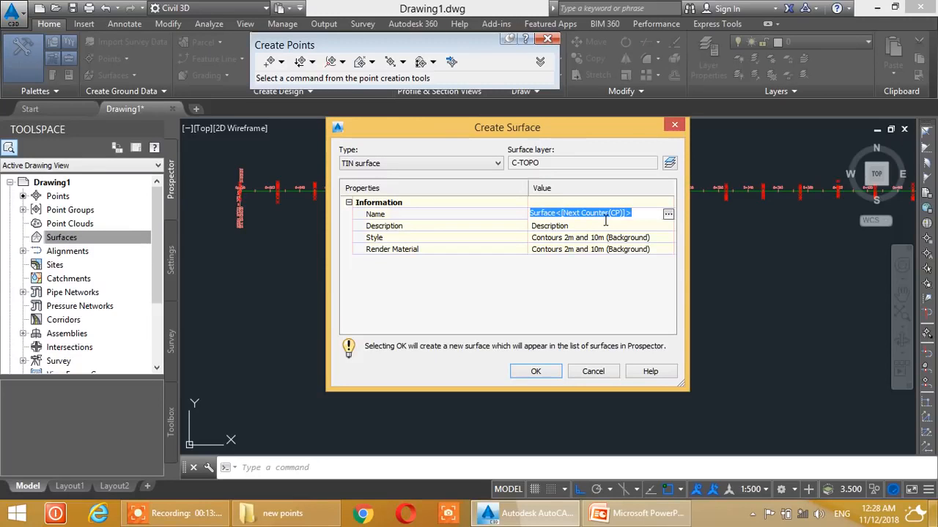
text(E)
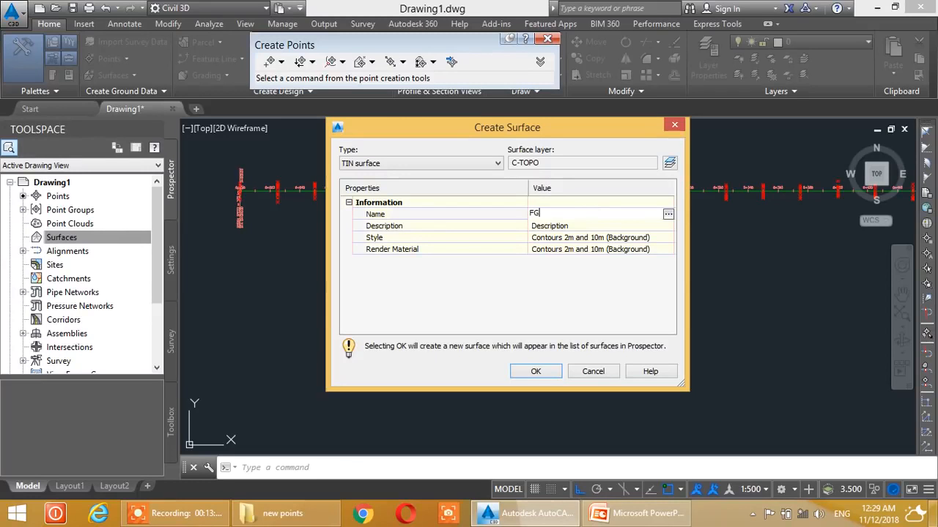
Set the FG surface's style to Contours 1m and 5m (Design) and create the surface
click(600, 242)
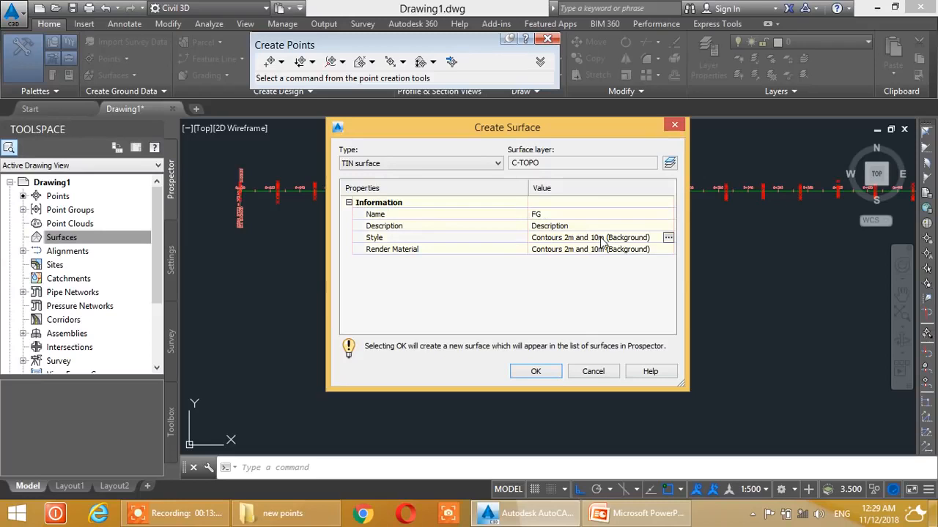
click(668, 238)
click(330, 189)
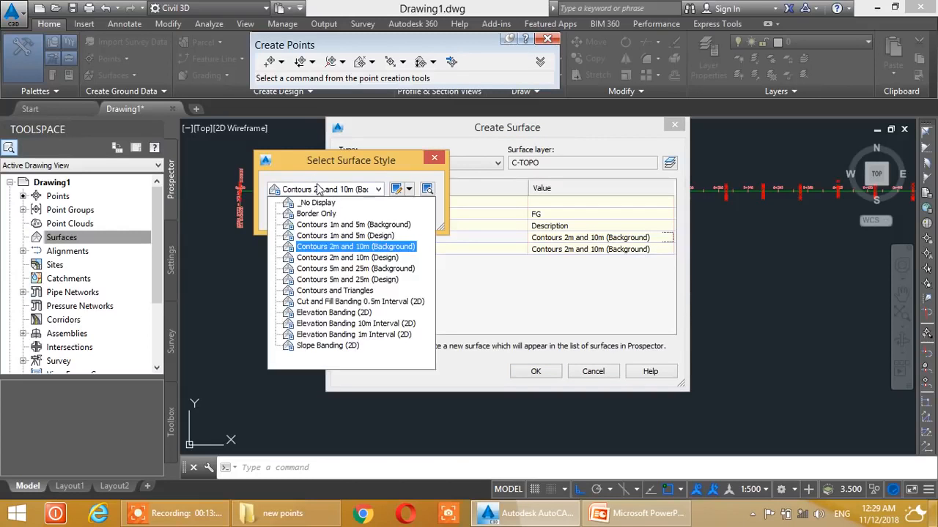
click(349, 235)
click(298, 214)
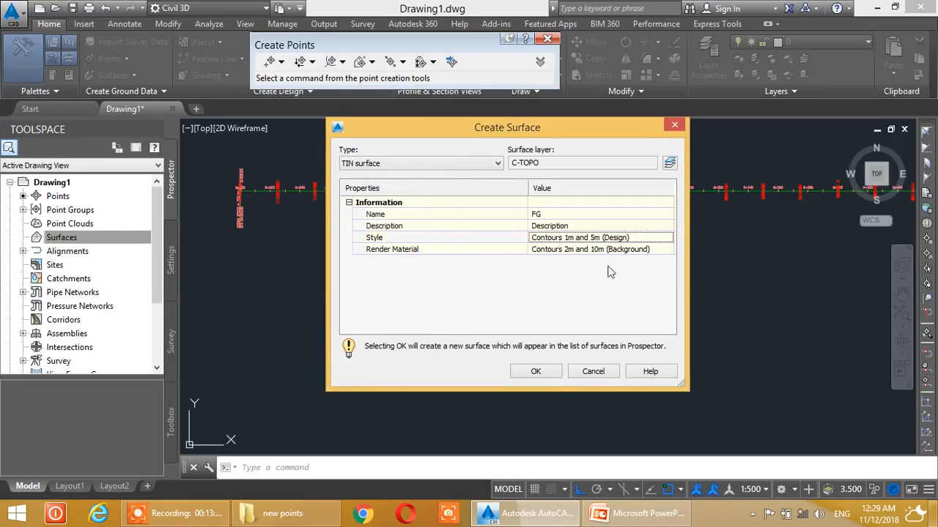
click(535, 371)
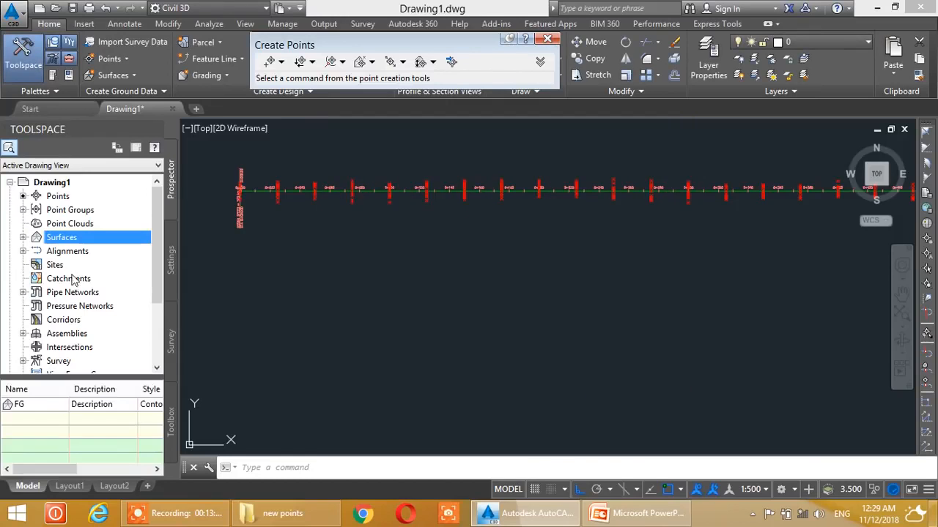
Add the _All Points point group to the definition of surface FG
click(23, 237)
click(36, 252)
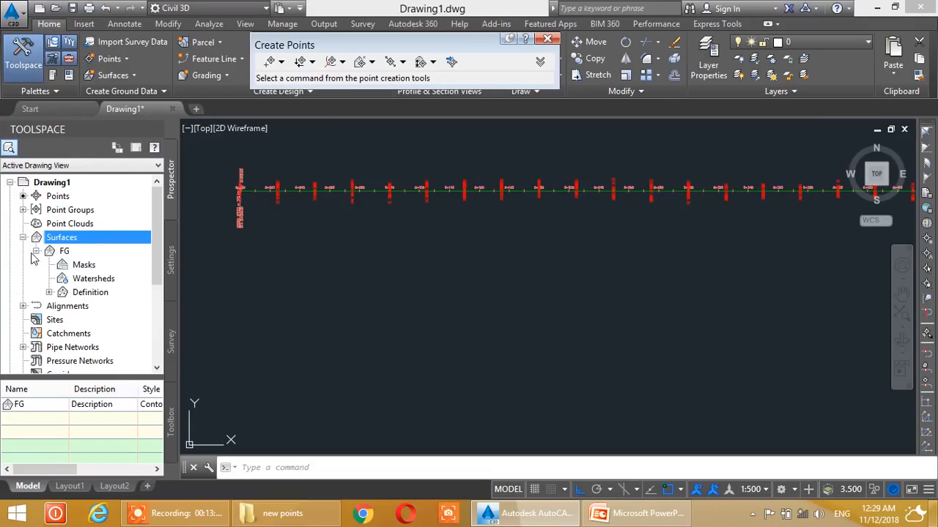
click(49, 292)
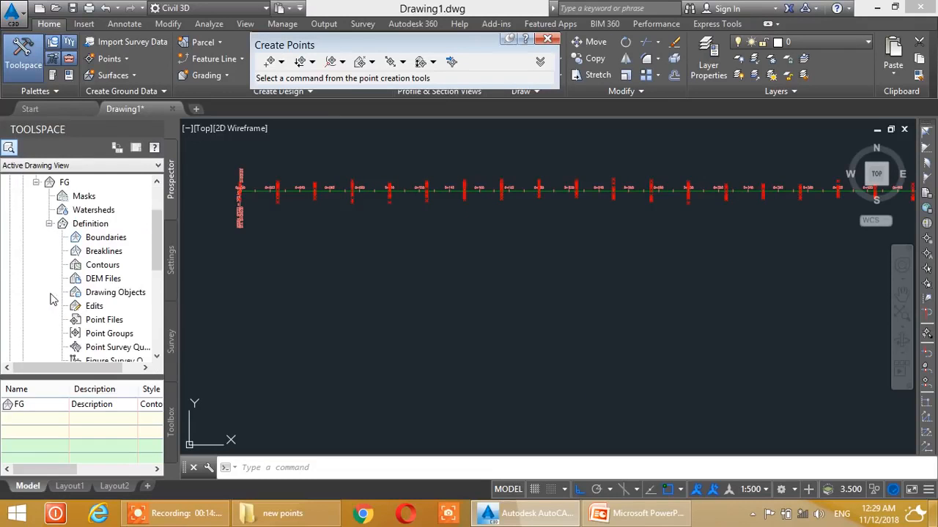
click(126, 337)
right_click(132, 338)
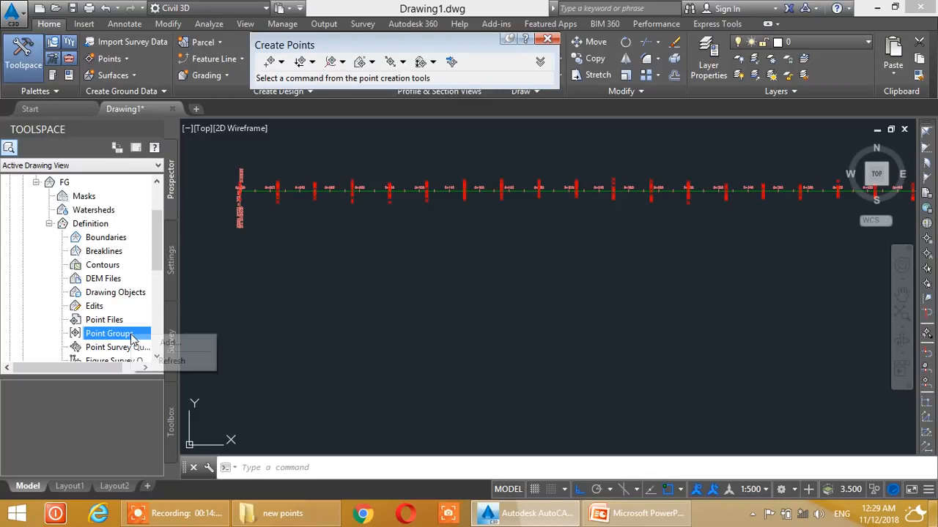
click(192, 342)
click(404, 231)
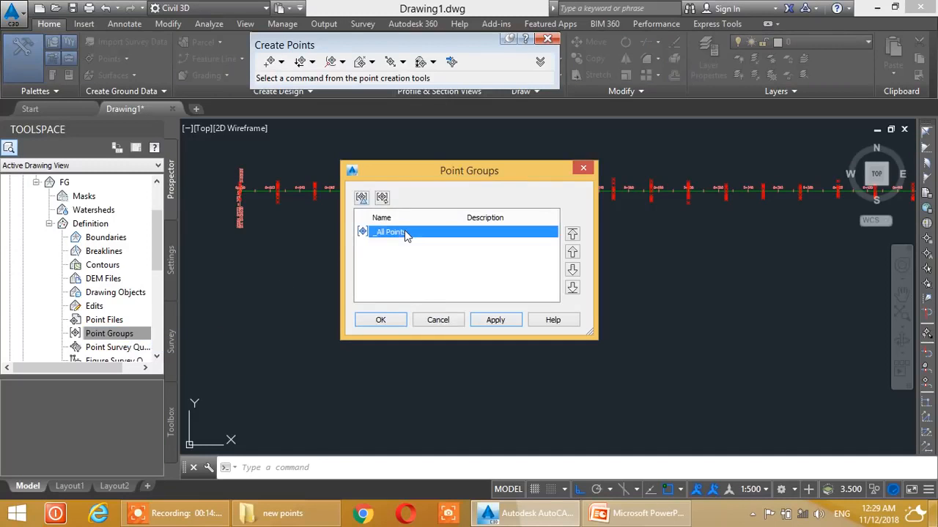
click(381, 322)
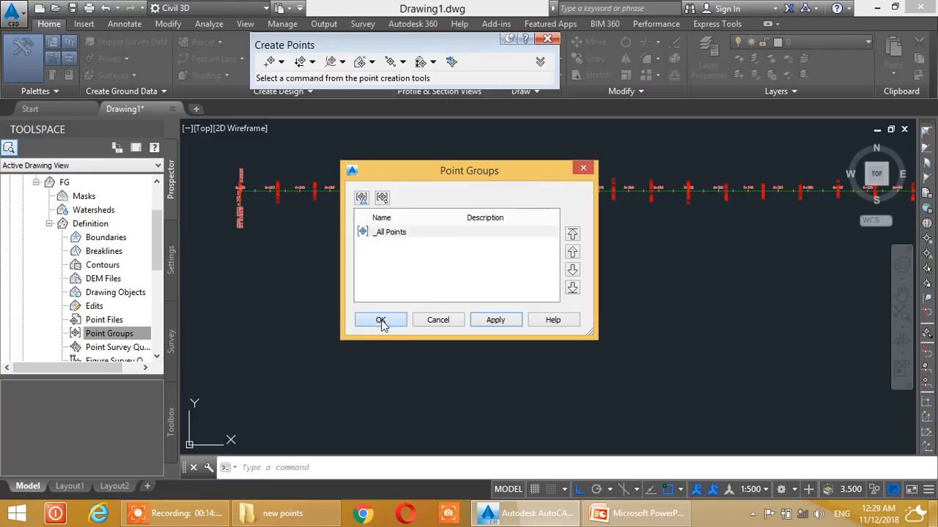
Examine the FG surface's contours and border along the full alignment
scroll(694, 196, up, 5)
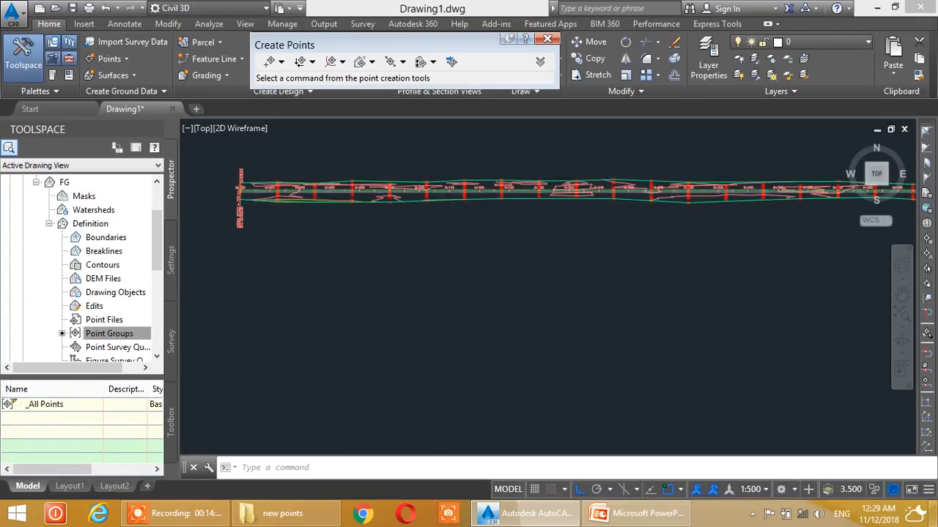
middle_drag(825, 195, 579, 198)
scroll(579, 199, down, 7)
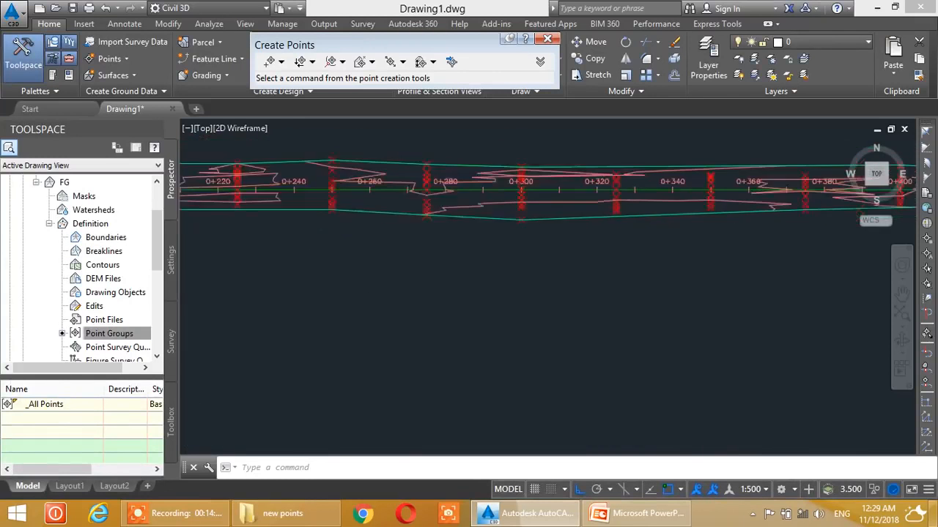
scroll(414, 179, up, 2)
mouse_move(414, 181)
middle_down()
mouse_move(412, 190)
mouse_move(483, 187)
mouse_move(444, 182)
middle_up()
scroll(485, 187, down, 2)
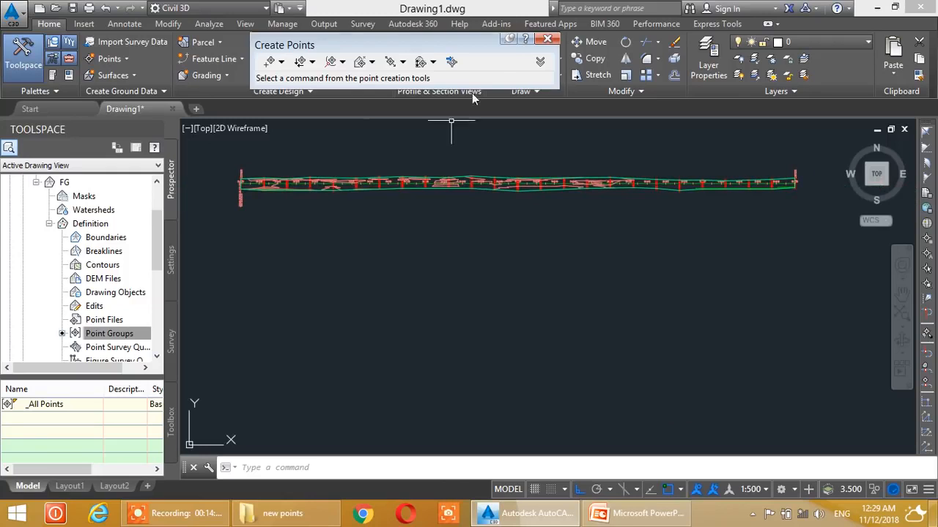
Close the point creation tools and create a sample line group on Alignment - 1 that samples surface FG
click(547, 39)
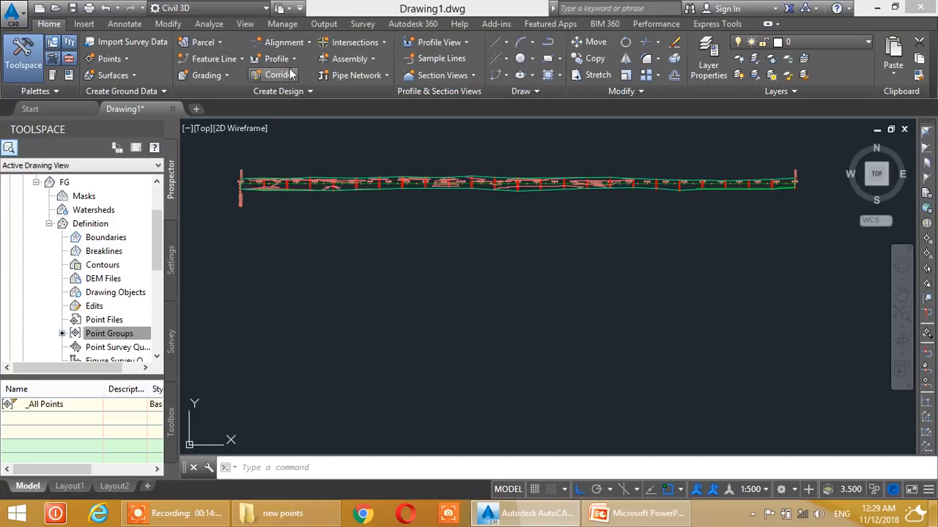
click(439, 59)
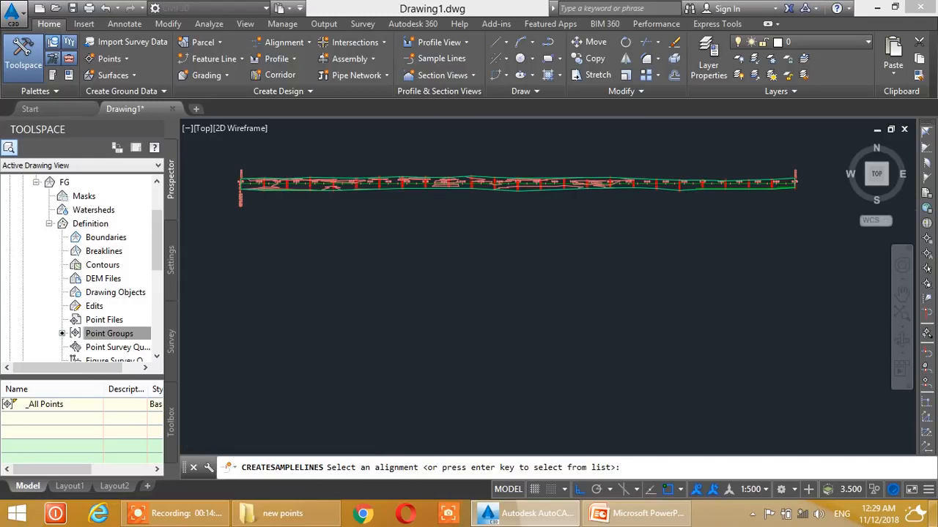
scroll(261, 195, up, 6)
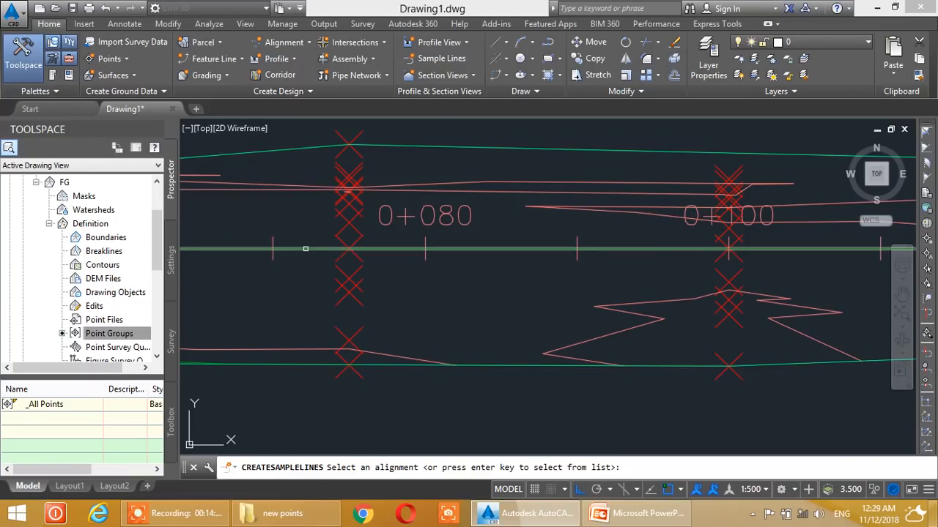
click(305, 249)
drag(246, 70, 448, 103)
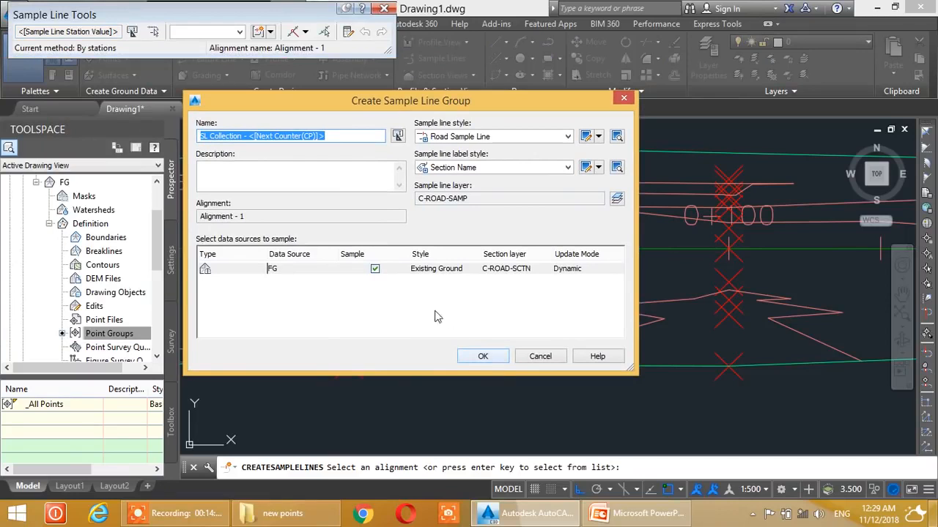
click(483, 356)
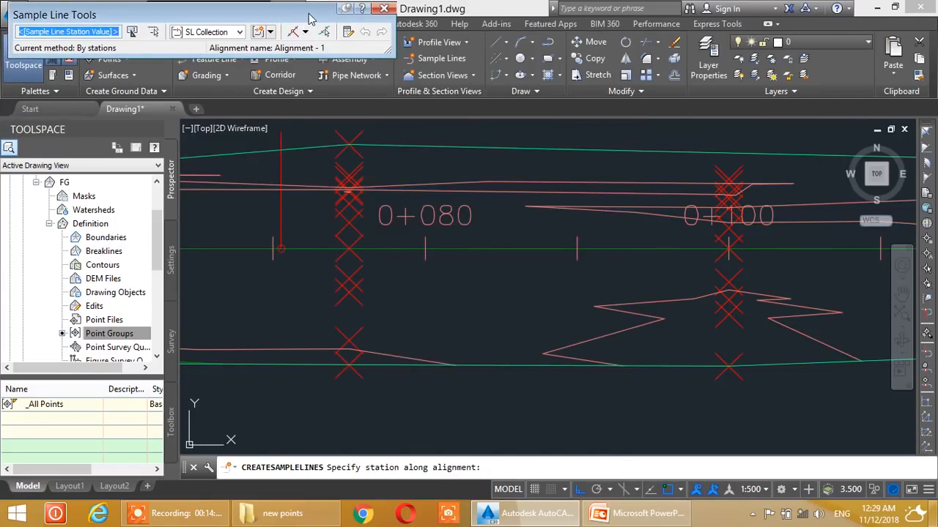
drag(308, 15, 392, 36)
click(391, 52)
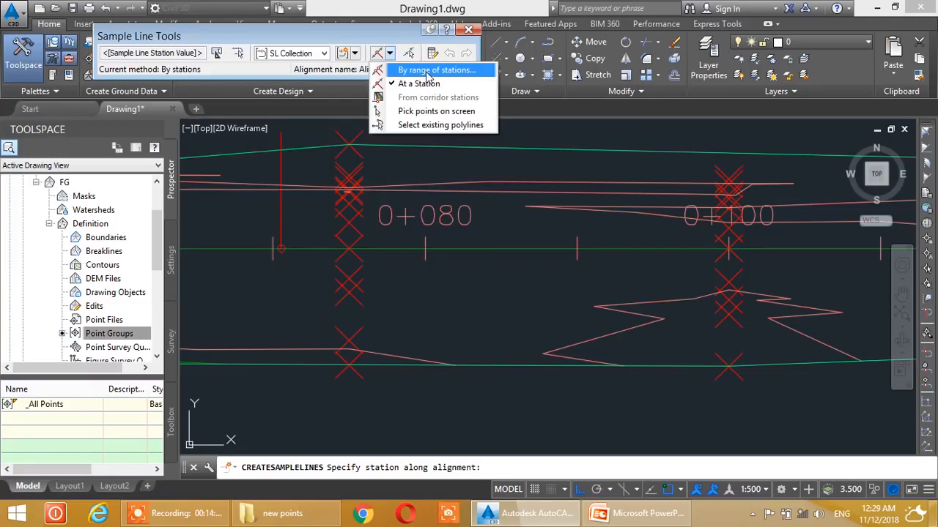
click(428, 72)
drag(412, 85, 406, 100)
drag(545, 354, 594, 415)
drag(575, 228, 588, 323)
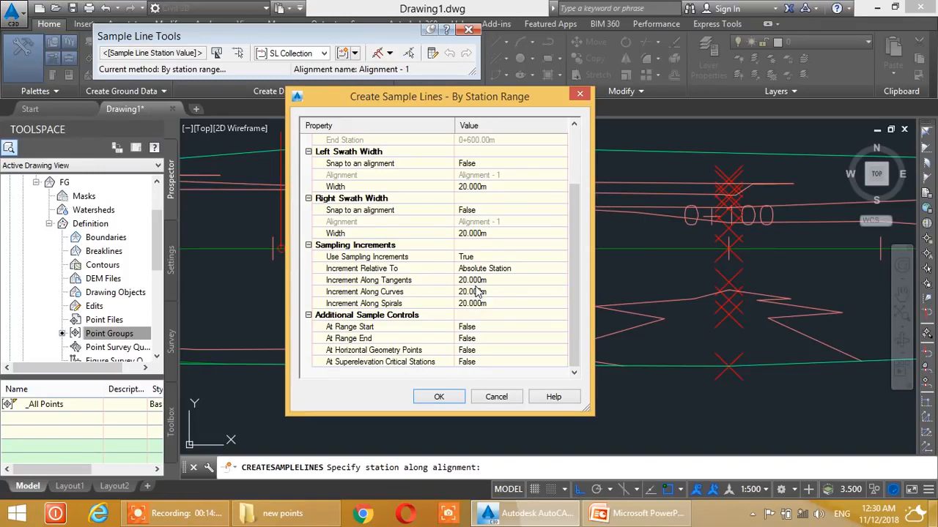
mouse_move(469, 106)
mouse_down()
mouse_move(775, 109)
mouse_move(368, 79)
mouse_up()
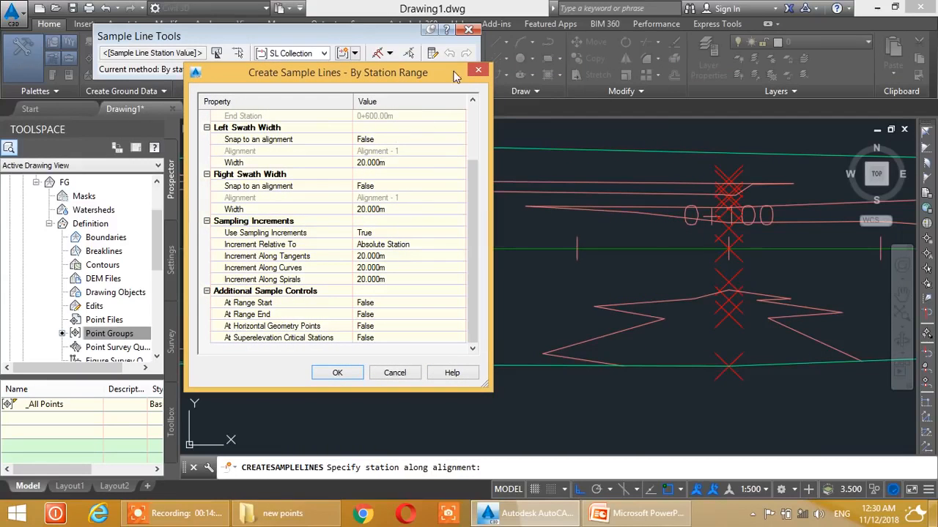
click(395, 373)
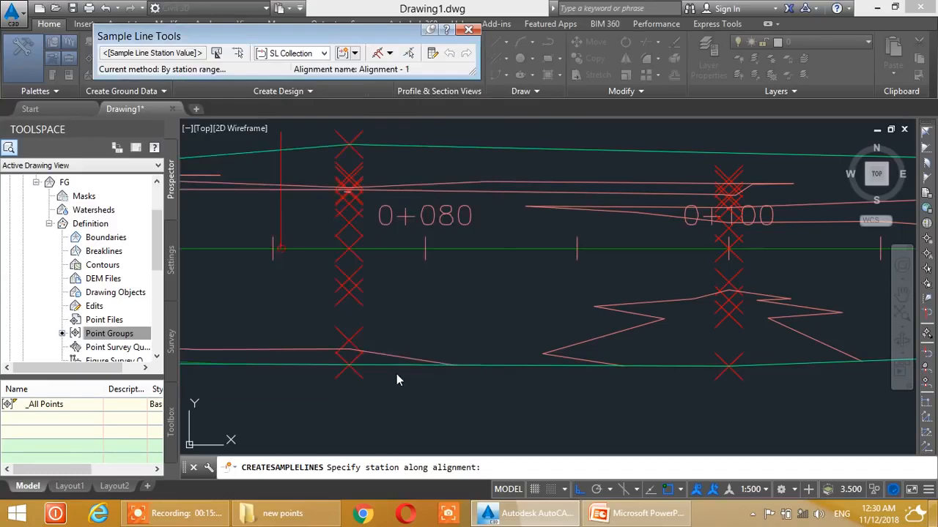
click(470, 30)
Edit the labels of Alignment - 1 and set the major station increment to 25 m
scroll(464, 237, down, 3)
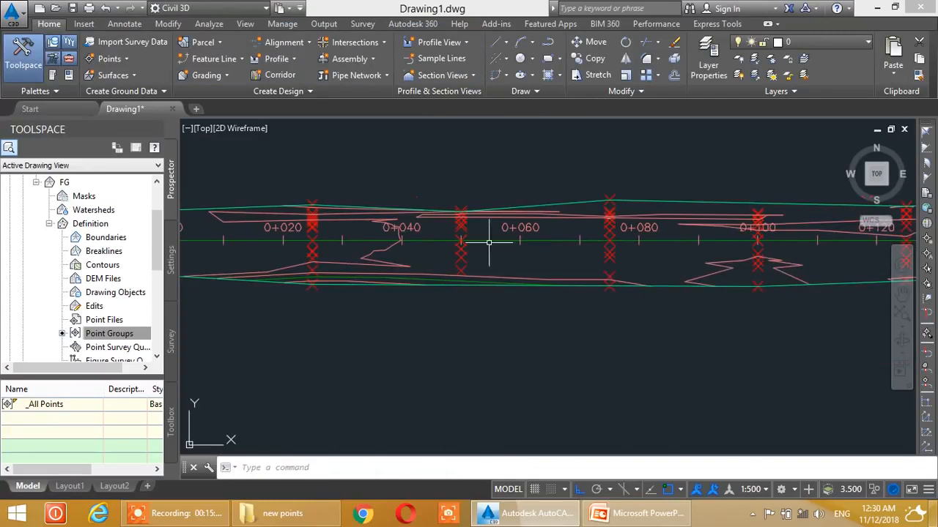
scroll(538, 234, up, 2)
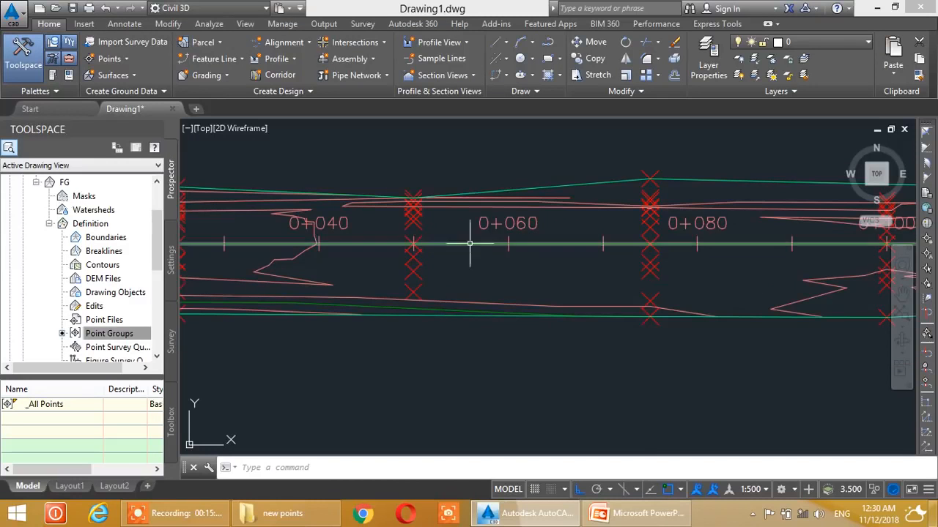
scroll(440, 245, down, 2)
scroll(330, 249, up, 2)
middle_drag(304, 251, 398, 248)
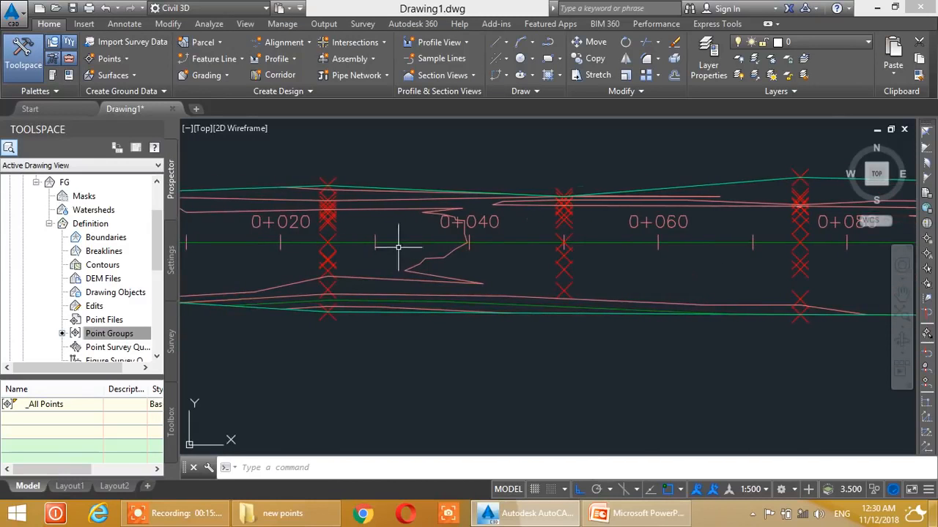
click(398, 246)
right_click(402, 248)
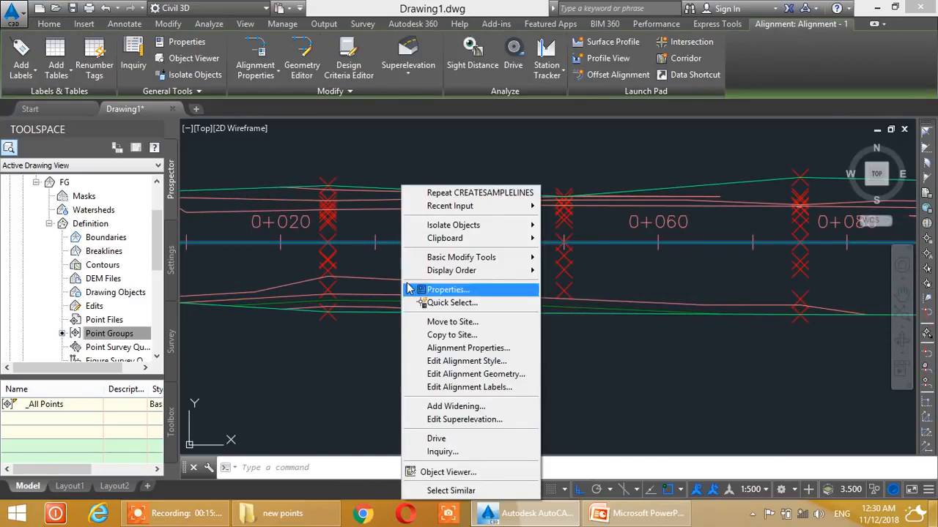
click(440, 389)
click(229, 183)
click(241, 182)
text(25)
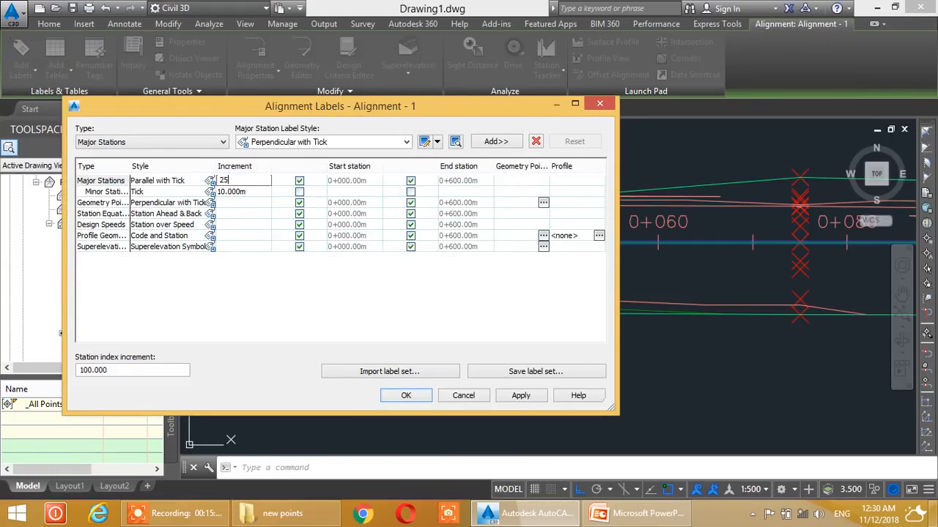
key(Return)
Set the minor station label increment to 25 m and apply the alignment label changes
click(241, 192)
click(240, 193)
text(25)
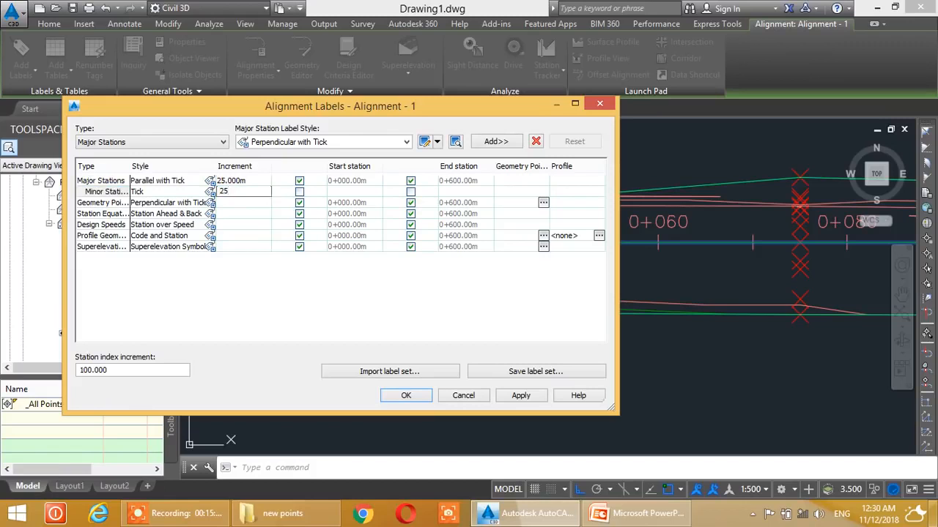
key(Return)
click(405, 396)
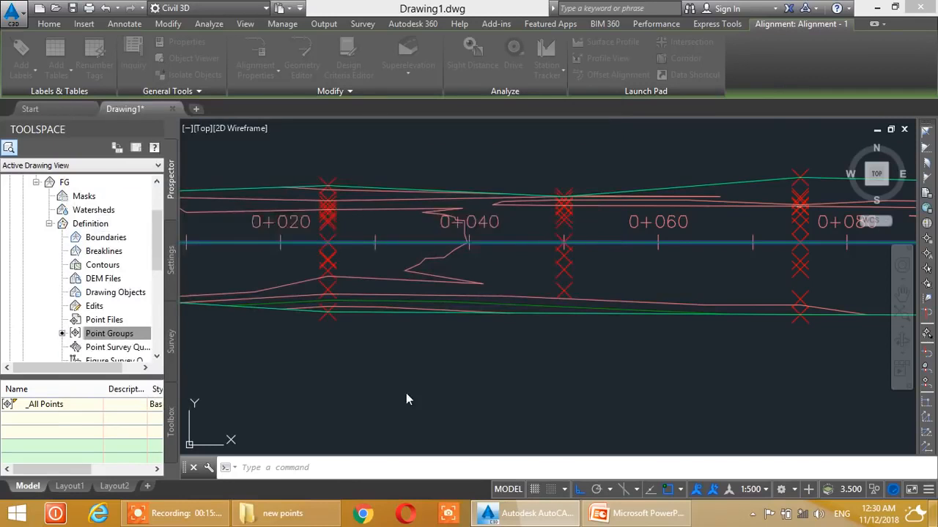
Examine the station labels along the alignment against the rows of imported points
scroll(429, 213, down, 5)
scroll(440, 241, up, 7)
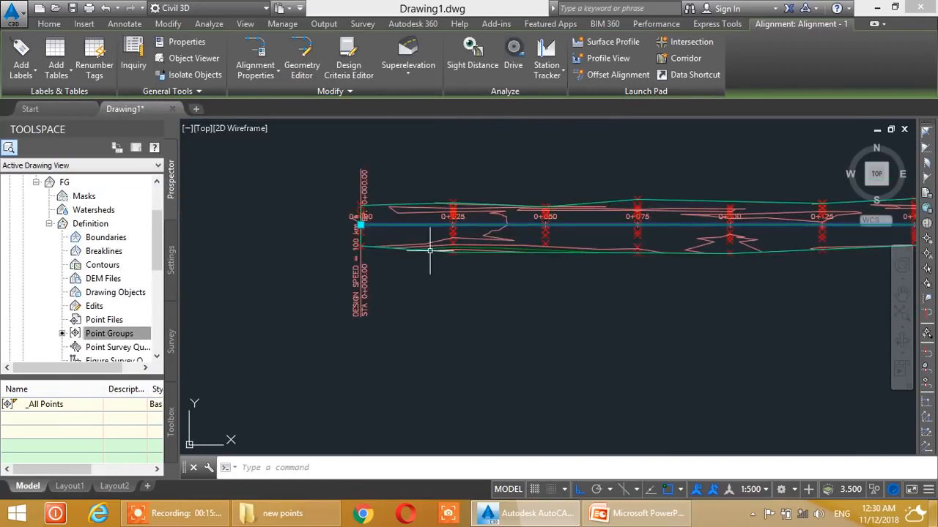
mouse_move(616, 274)
middle_down()
mouse_move(576, 288)
mouse_move(258, 337)
middle_up()
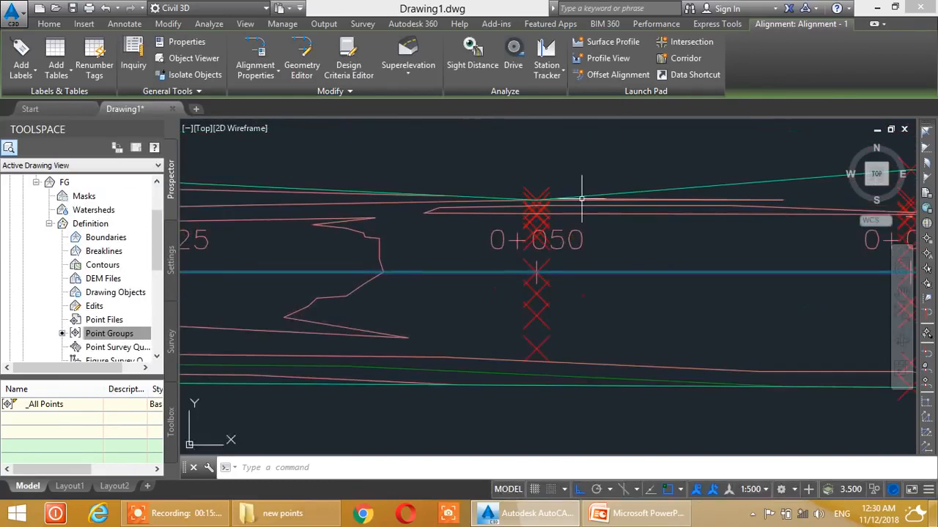
middle_drag(578, 366, 411, 276)
mouse_move(825, 326)
middle_down()
mouse_move(753, 293)
mouse_move(476, 313)
middle_up()
middle_drag(721, 312, 485, 318)
middle_drag(737, 295, 610, 298)
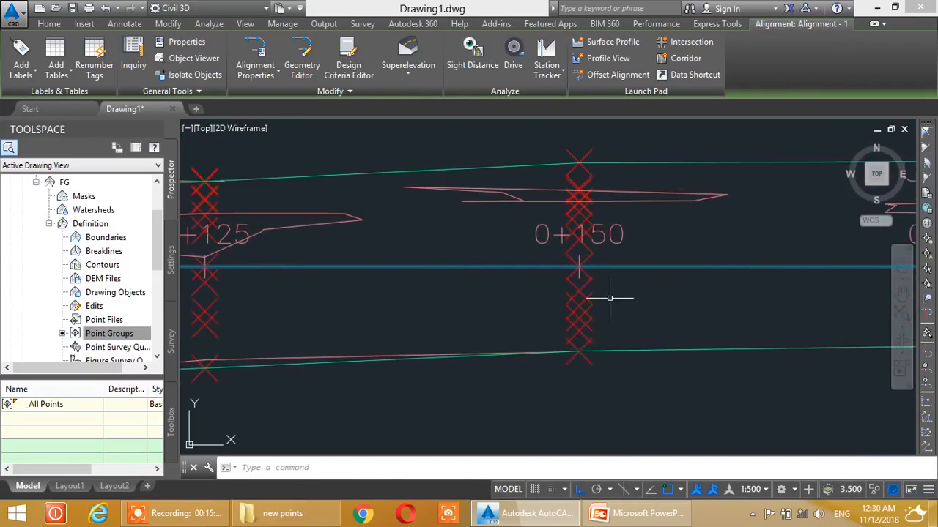
scroll(611, 297, down, 6)
middle_drag(491, 309, 465, 203)
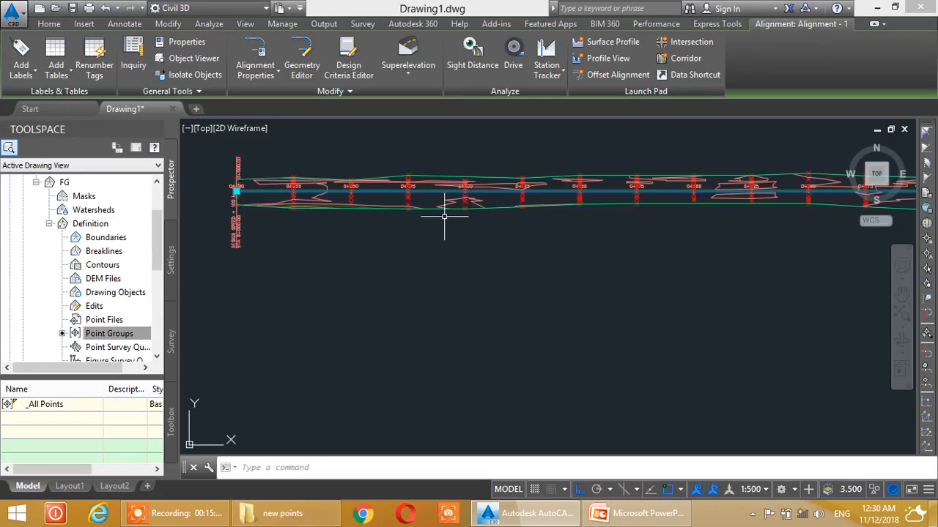
key(Escape)
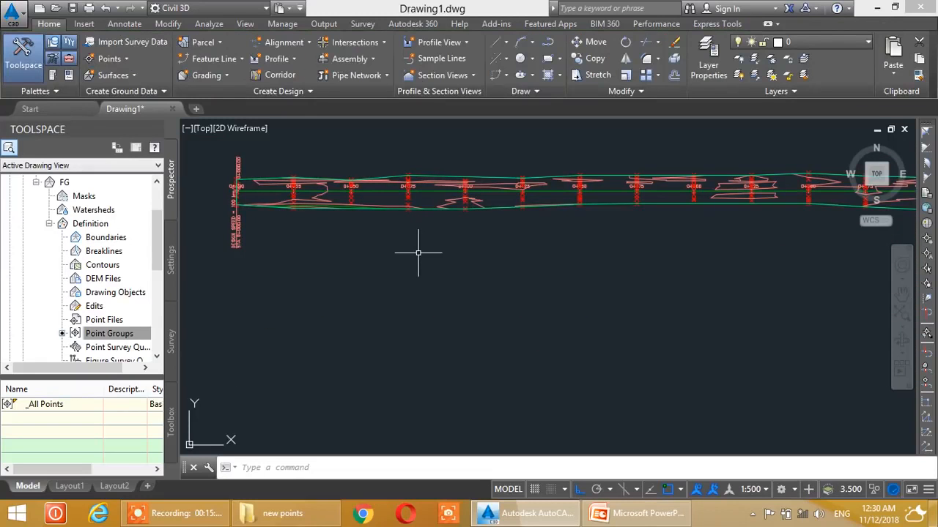
Start creating sample lines on Alignment - 1 by range of stations
click(446, 59)
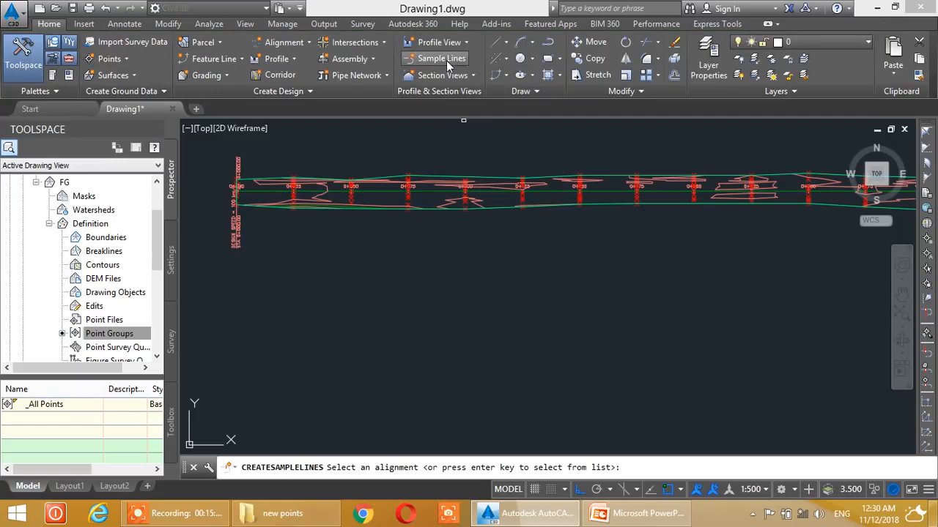
scroll(397, 196, up, 2)
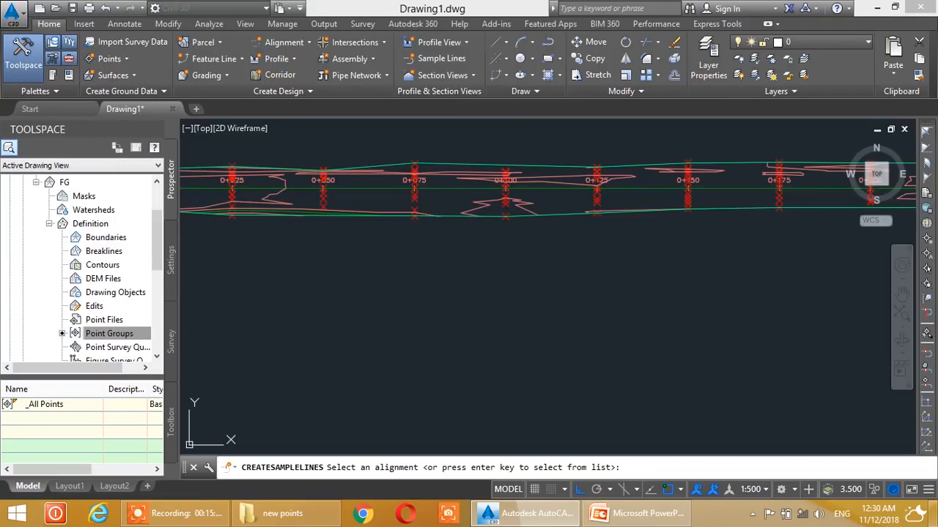
click(384, 189)
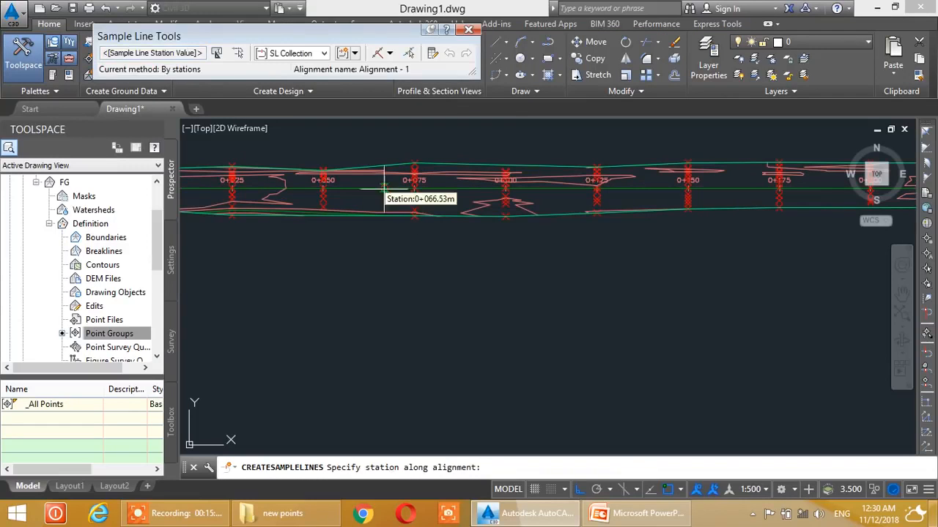
click(390, 53)
click(398, 69)
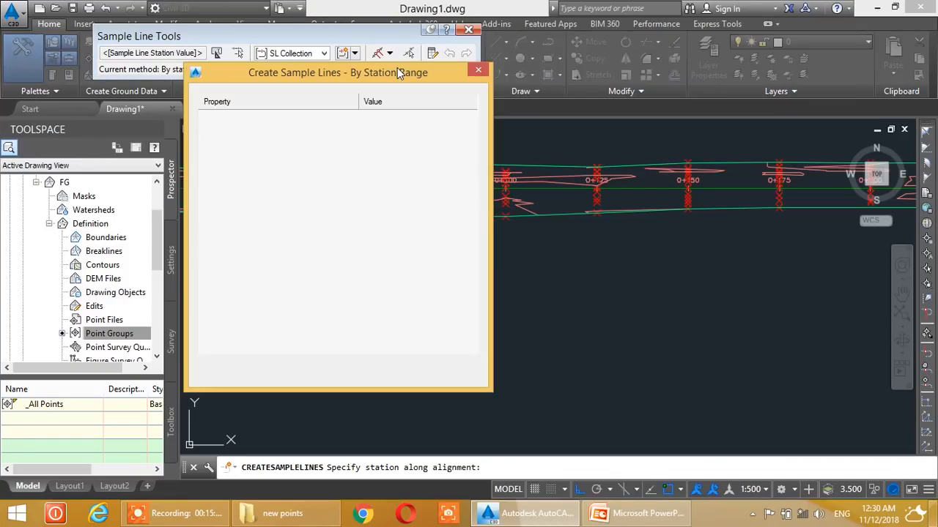
drag(382, 73, 517, 57)
drag(636, 377, 660, 427)
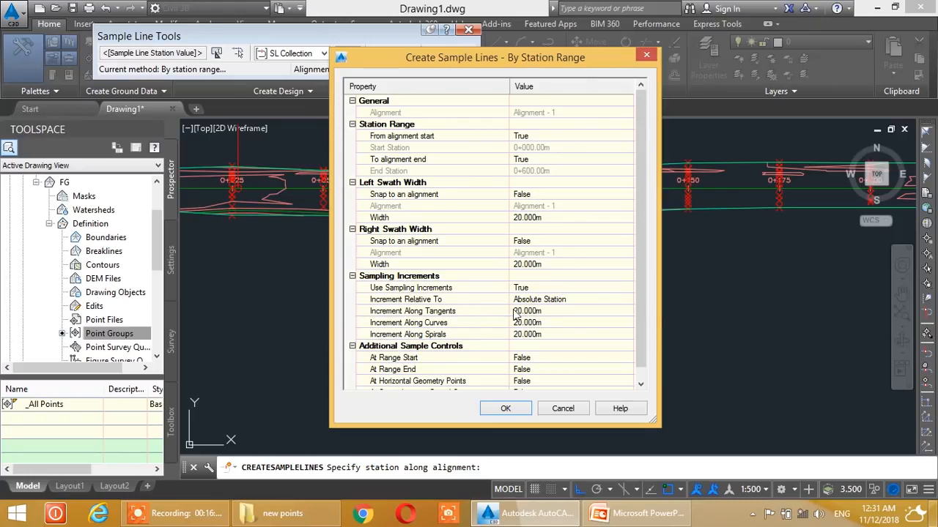
Set the sampling increments along tangents, curves and spirals to 25 m
click(542, 312)
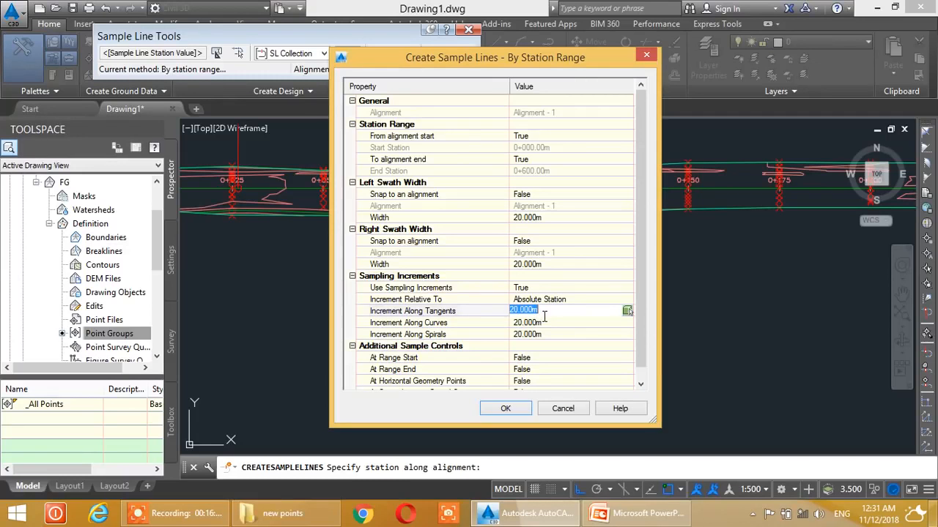
text(25)
click(545, 324)
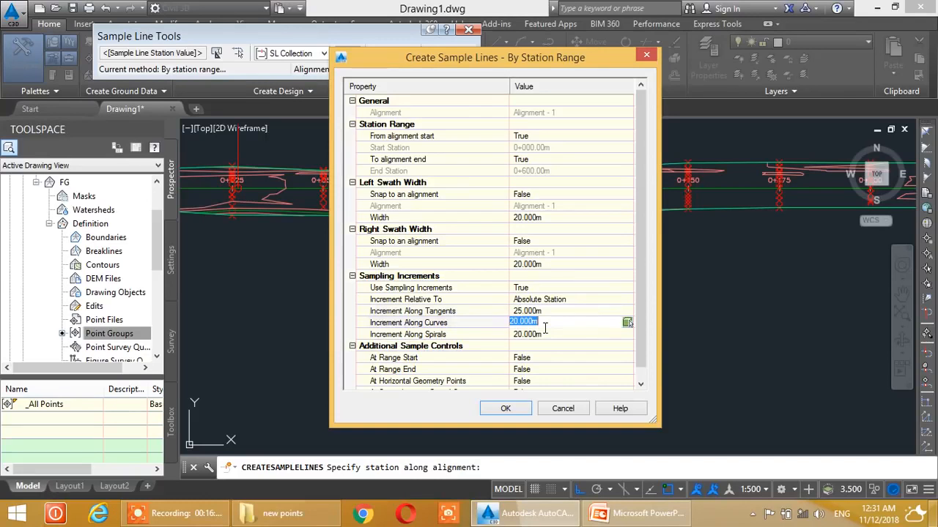
text(25)
click(548, 336)
text(2)
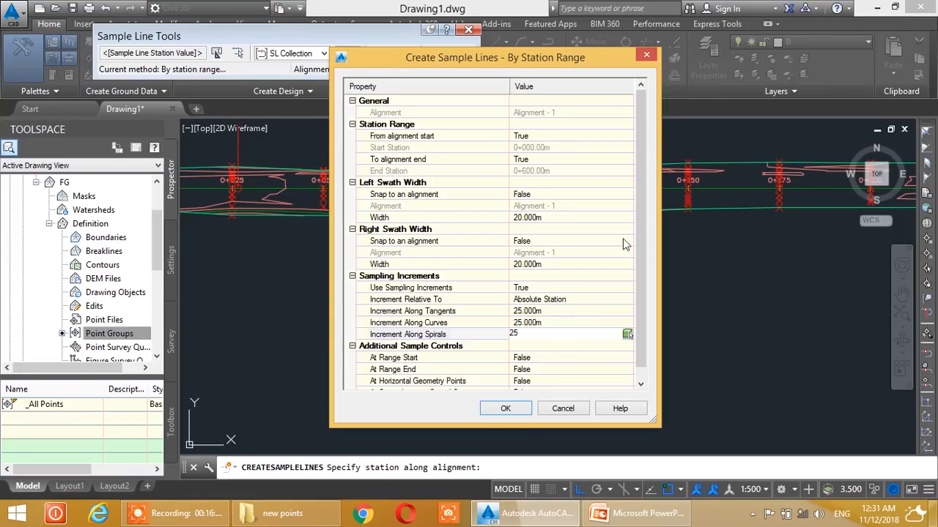
Enable sampling at the range start and range end, and create the sample lines along the alignment
drag(643, 222, 646, 267)
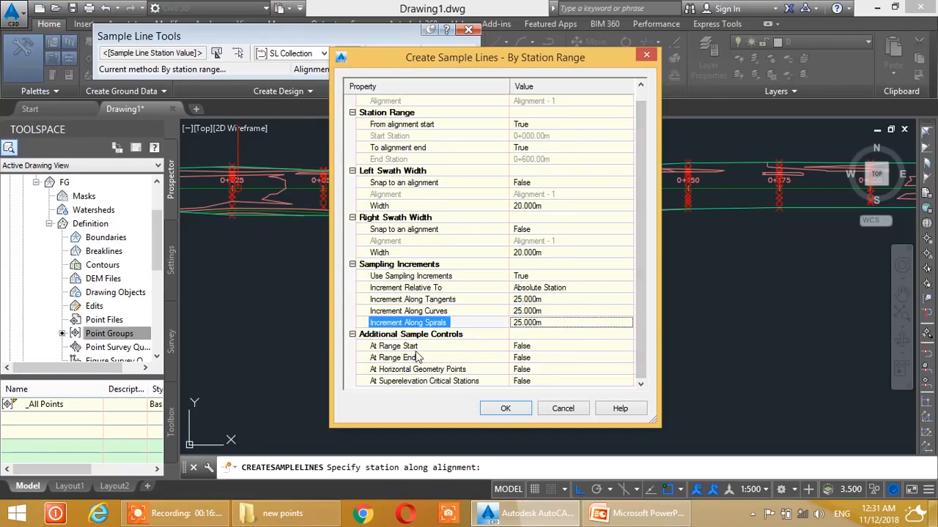
click(535, 348)
click(537, 346)
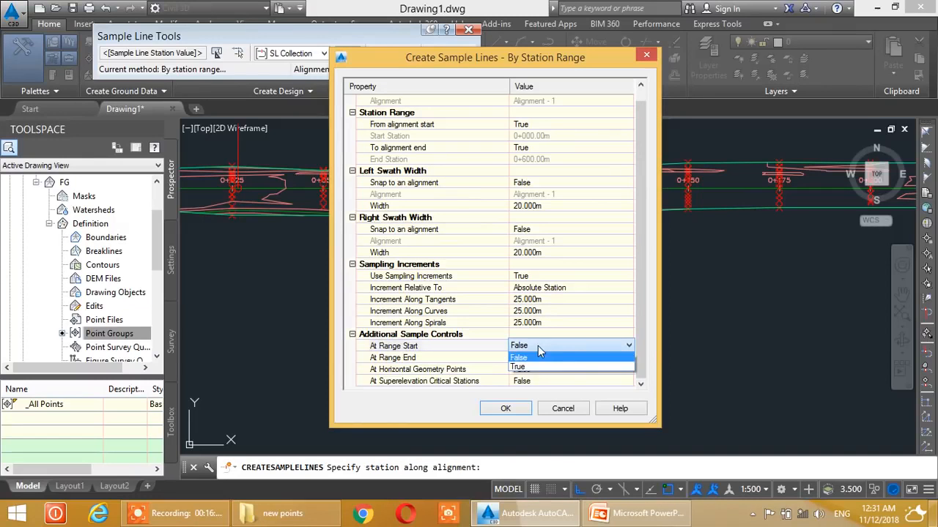
click(529, 368)
click(548, 359)
click(547, 359)
click(530, 379)
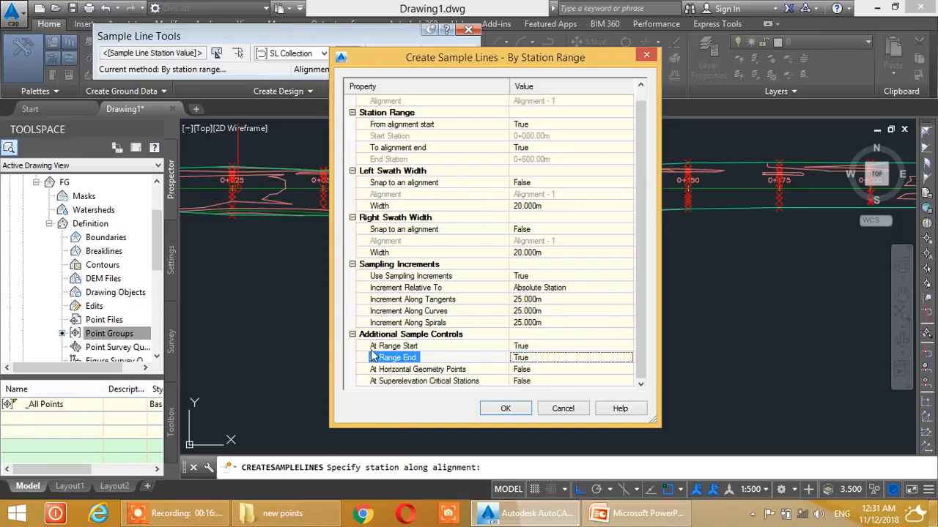
click(512, 408)
middle_drag(499, 258, 567, 357)
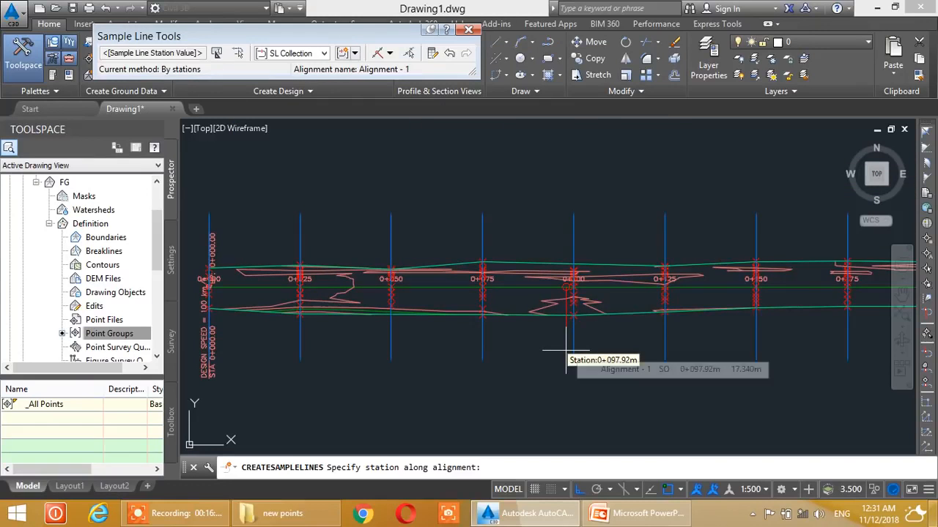
key(Return)
Examine the sample lines and their station labels along the full alignment
scroll(308, 234, down, 4)
middle_drag(309, 253, 453, 257)
scroll(358, 220, up, 4)
middle_drag(544, 225, 366, 225)
middle_drag(662, 226, 404, 227)
middle_drag(714, 232, 463, 233)
scroll(735, 232, down, 5)
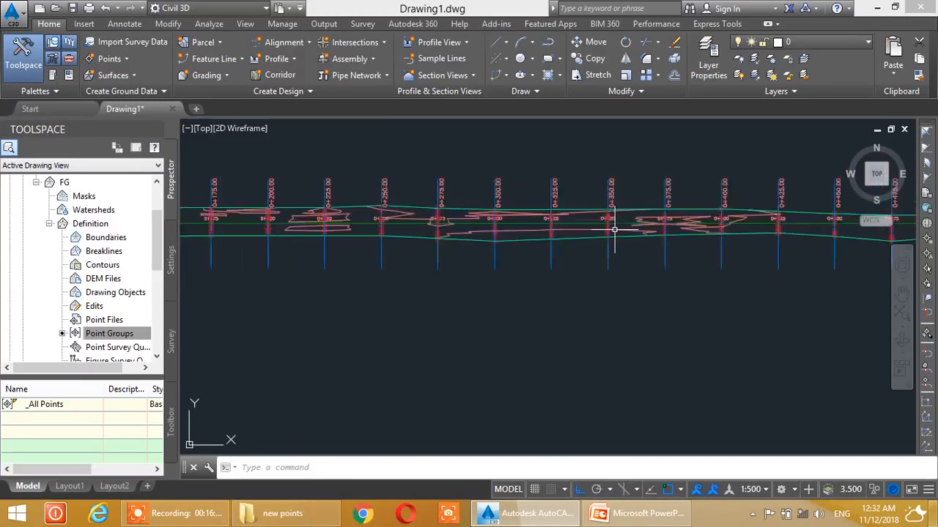
scroll(654, 227, up, 8)
scroll(669, 215, down, 6)
scroll(708, 226, down, 2)
mouse_move(564, 226)
middle_down()
mouse_move(558, 201)
mouse_move(648, 186)
middle_up()
mouse_move(361, 197)
middle_down()
mouse_move(486, 195)
mouse_move(476, 198)
mouse_move(484, 186)
middle_up()
scroll(486, 195, down, 2)
scroll(463, 196, up, 2)
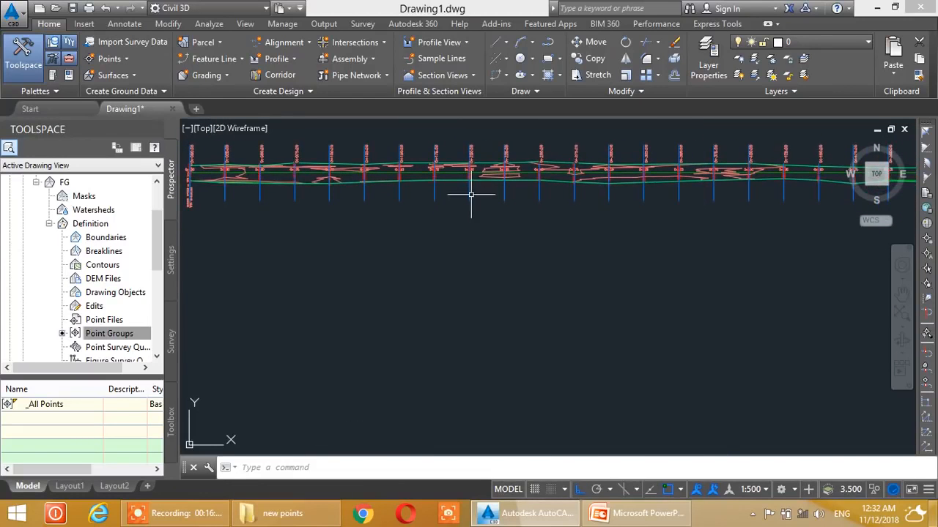
Start creating multiple section views for Alignment - 1 and SL Collection - 1, accepting the default general, placement, offset and elevation settings
click(442, 76)
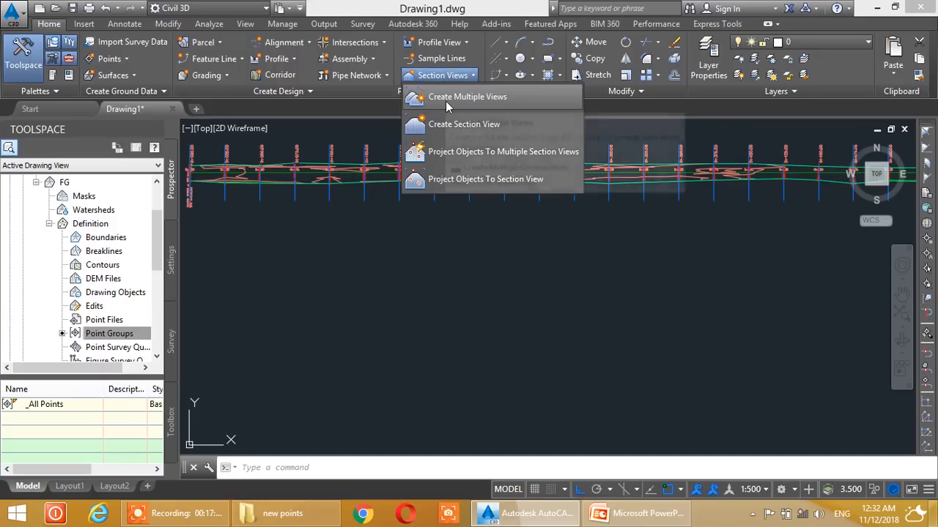
click(445, 101)
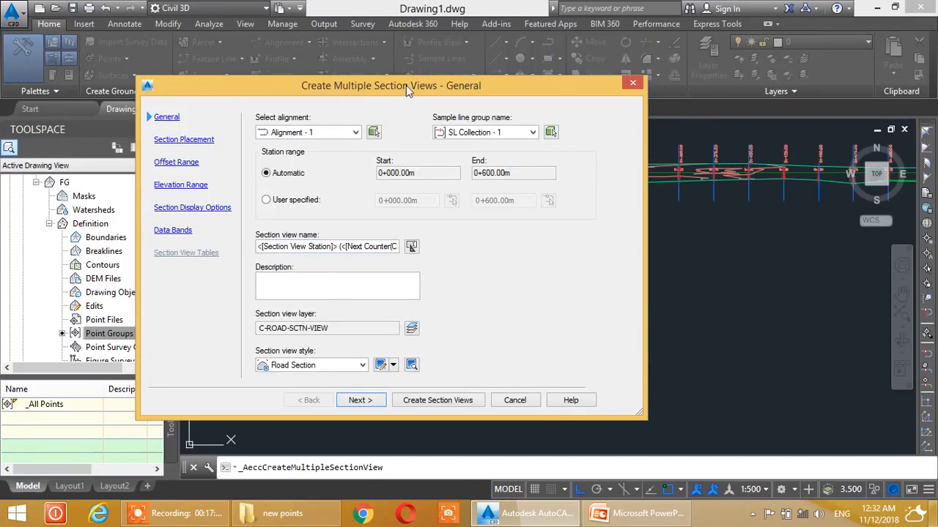
drag(406, 85, 478, 75)
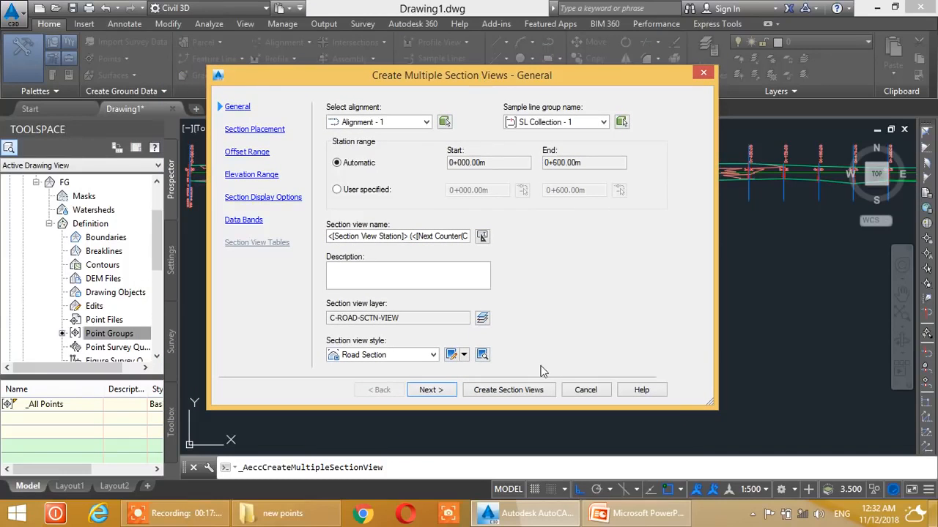
click(432, 389)
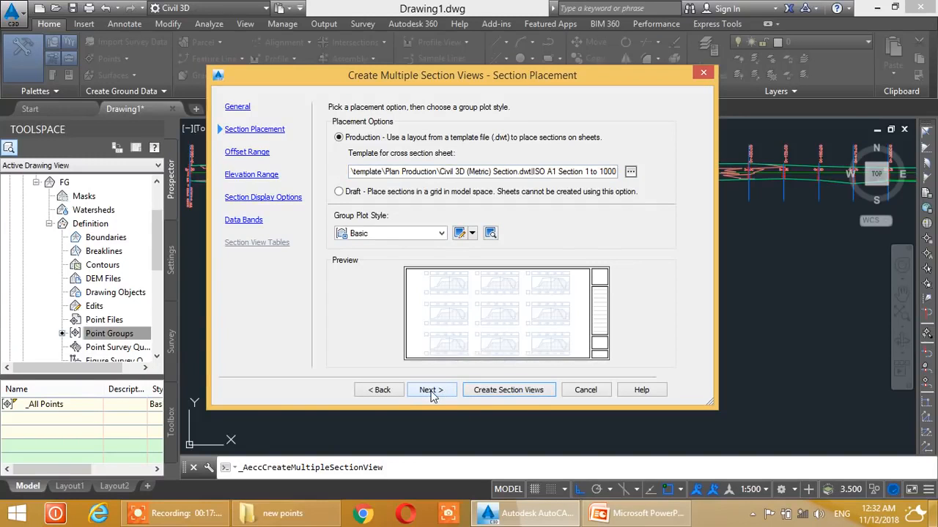
click(431, 390)
click(431, 389)
click(431, 390)
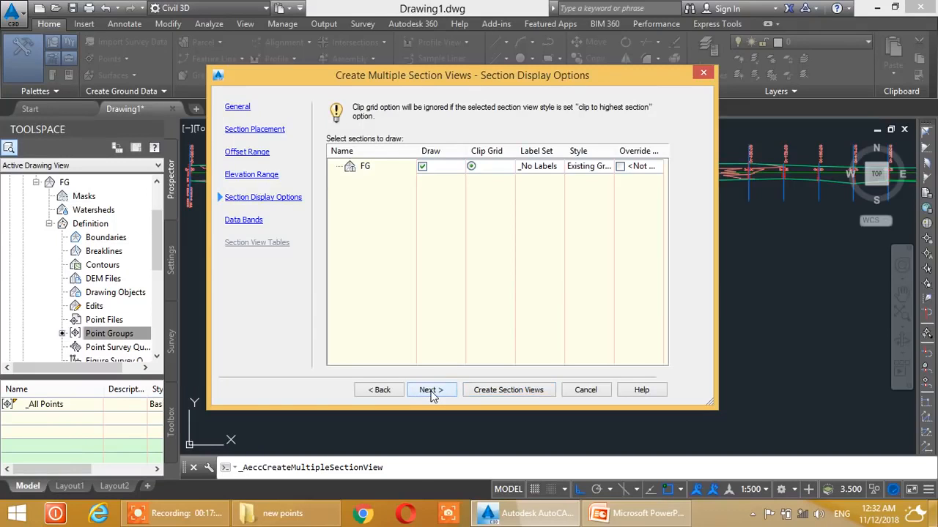
Set both the style and the override style of the FG section to Finished Ground
click(546, 166)
click(351, 256)
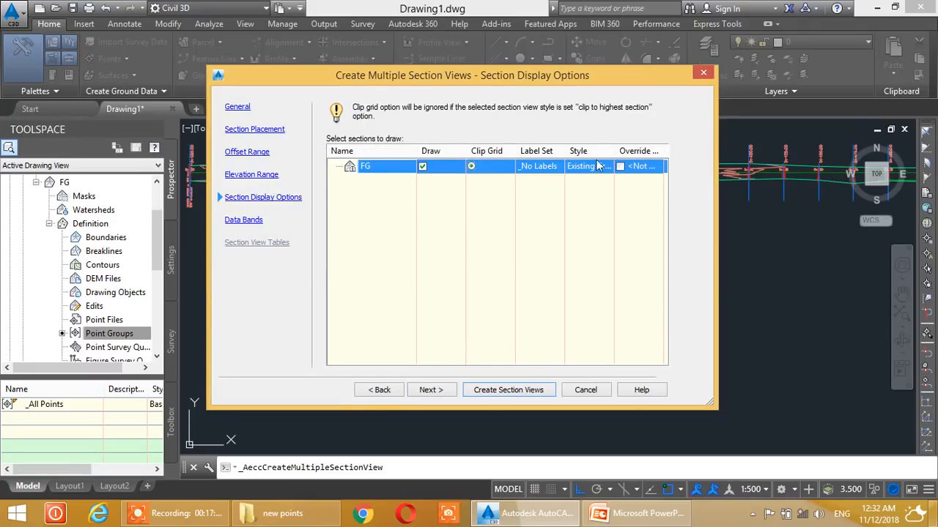
click(598, 167)
click(337, 191)
click(321, 214)
click(298, 218)
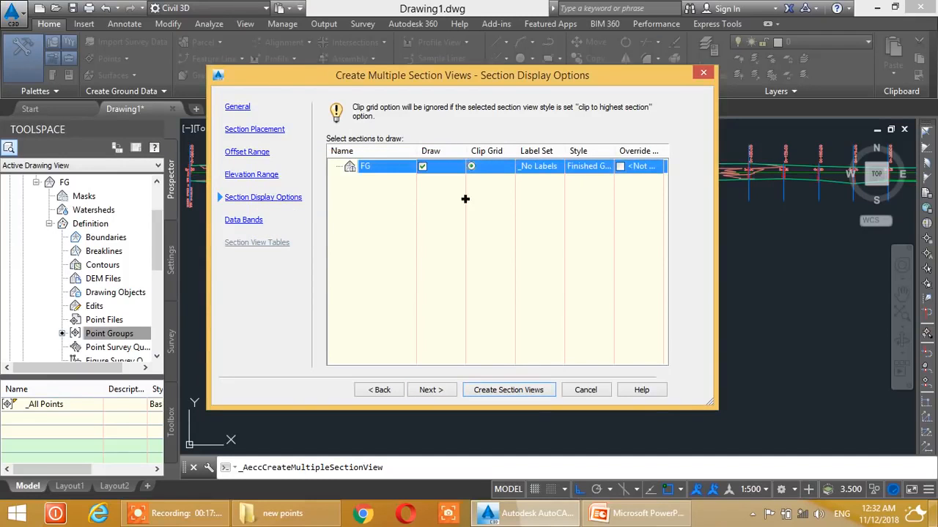
click(621, 168)
click(354, 194)
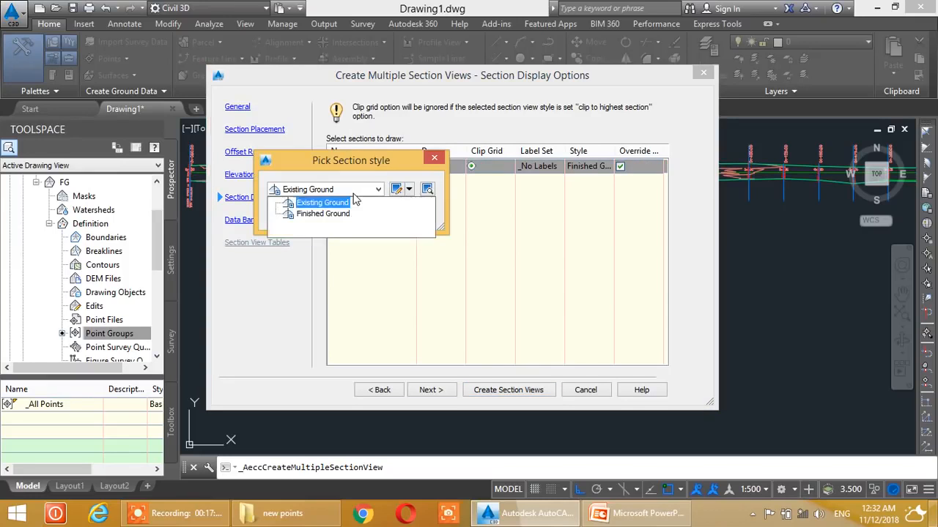
click(311, 213)
click(293, 215)
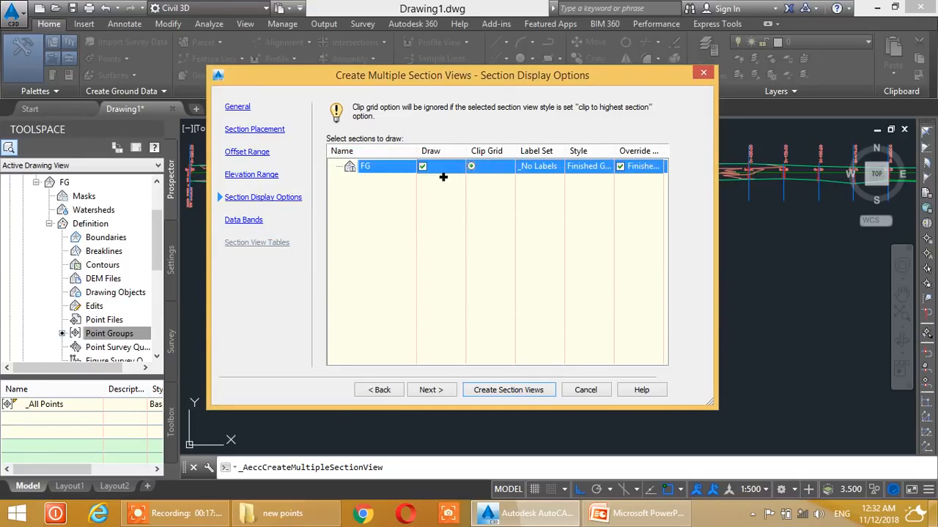
Assign the Major and Minor Offsets label set to the FG section
click(535, 168)
drag(347, 161, 415, 133)
click(444, 163)
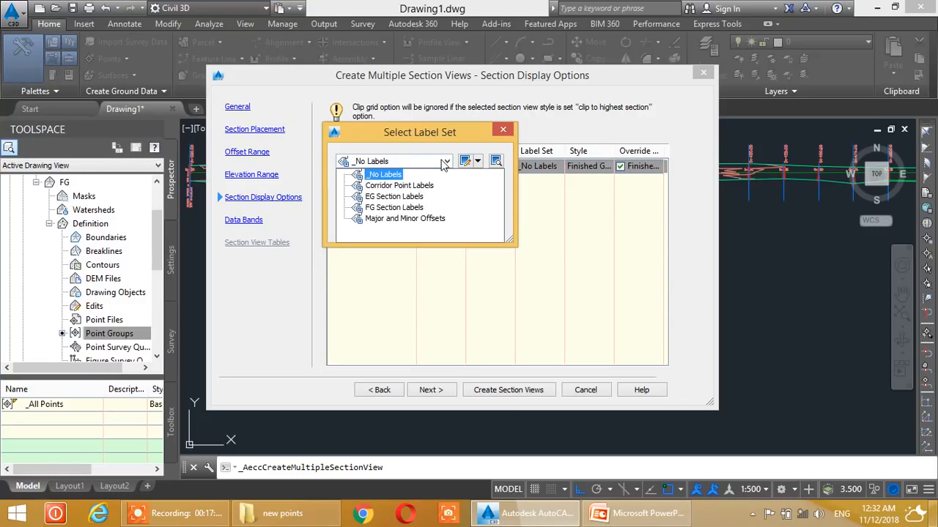
click(381, 219)
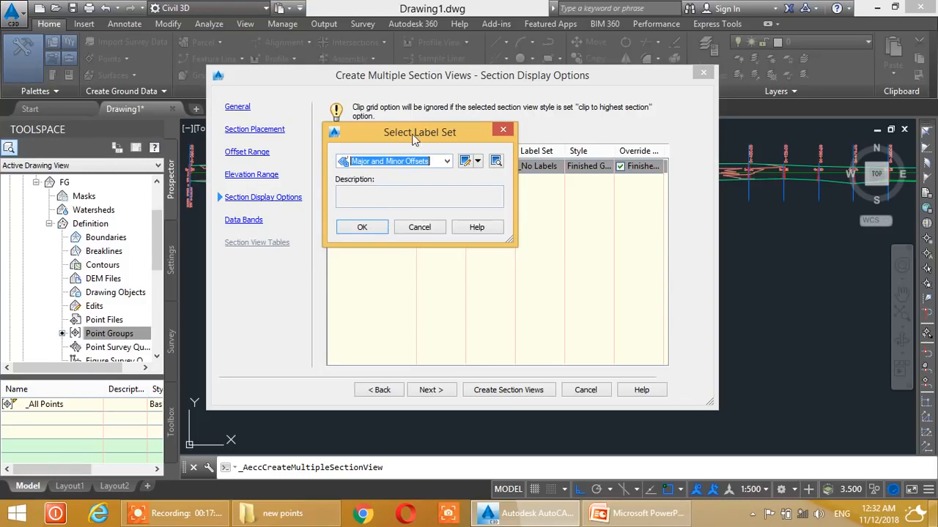
click(368, 228)
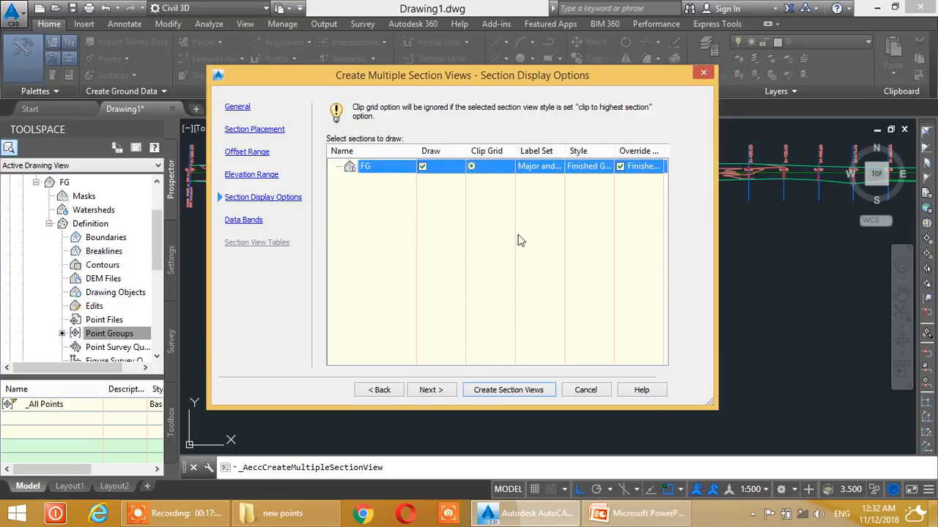
Choose the Major Stations Offset and Elevations band set for the section views
click(431, 390)
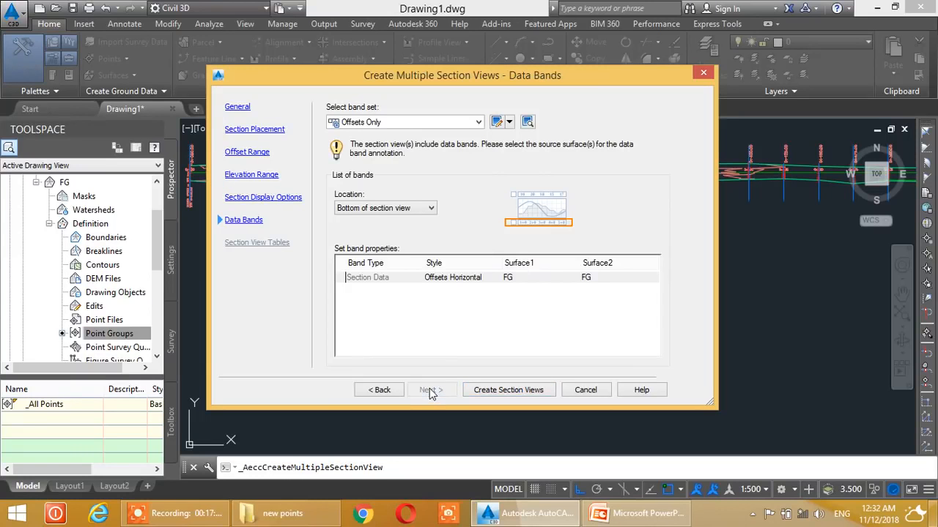
click(457, 126)
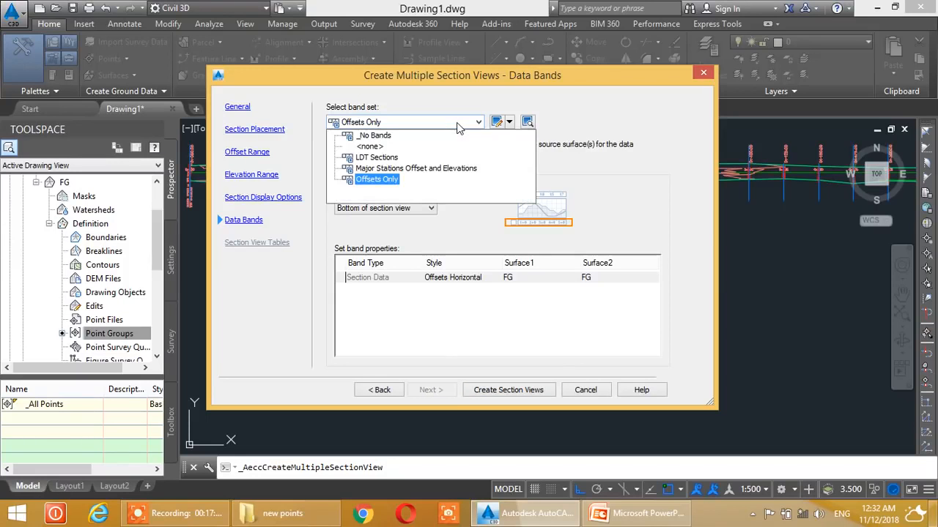
click(421, 170)
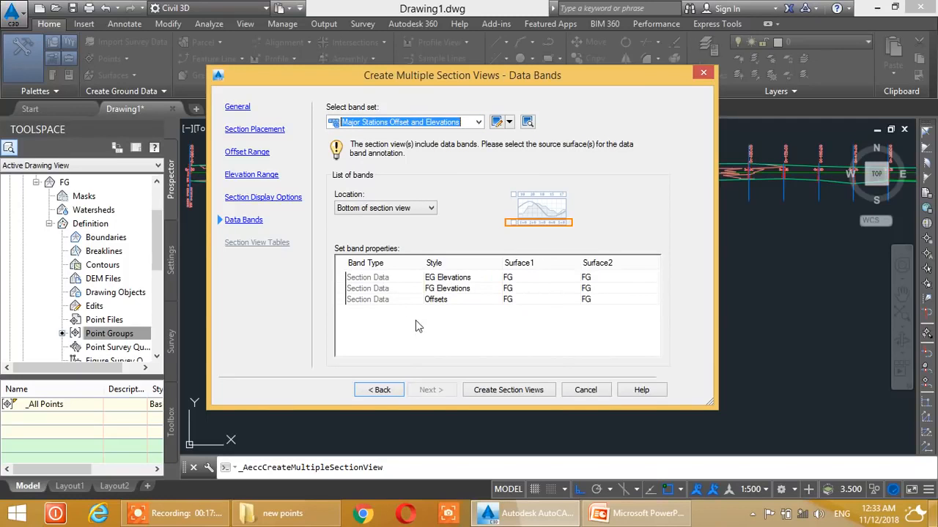
Create the section views and place their origin in the empty area below the alignment
click(513, 390)
scroll(429, 341, down, 5)
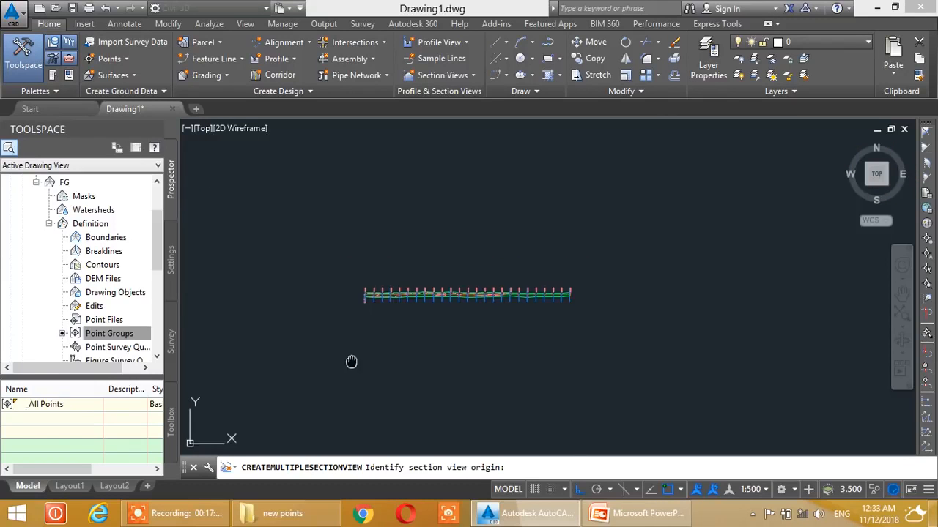
middle_drag(351, 362, 325, 232)
middle_drag(359, 344, 341, 327)
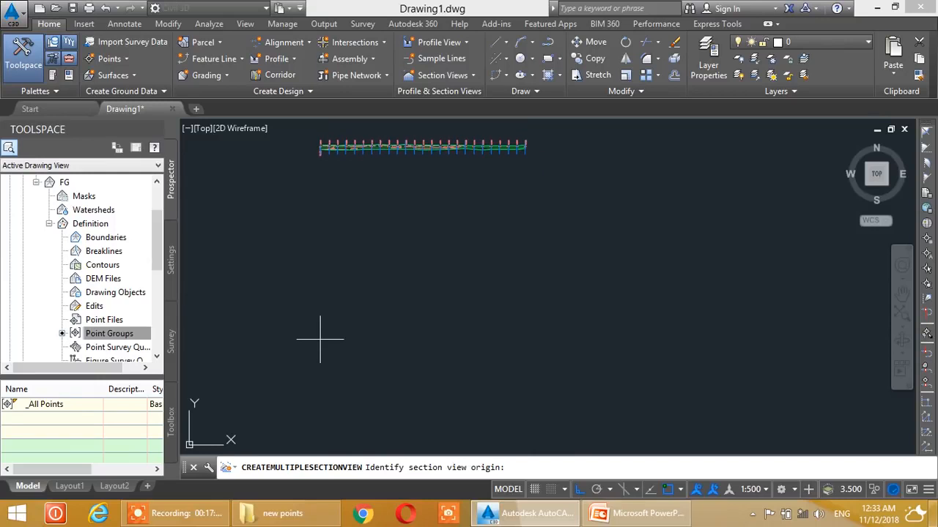
click(320, 339)
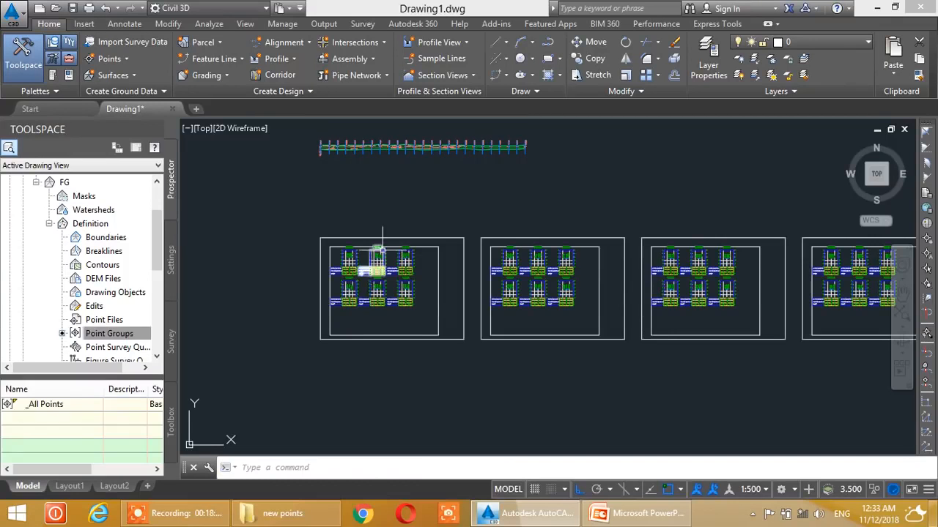
Examine the first section view's ground line, offset and elevation labels and data bands on the first sheet
scroll(382, 249, up, 8)
scroll(377, 249, up, 6)
scroll(374, 257, down, 5)
scroll(373, 193, up, 2)
middle_drag(375, 215, 352, 258)
scroll(367, 245, up, 2)
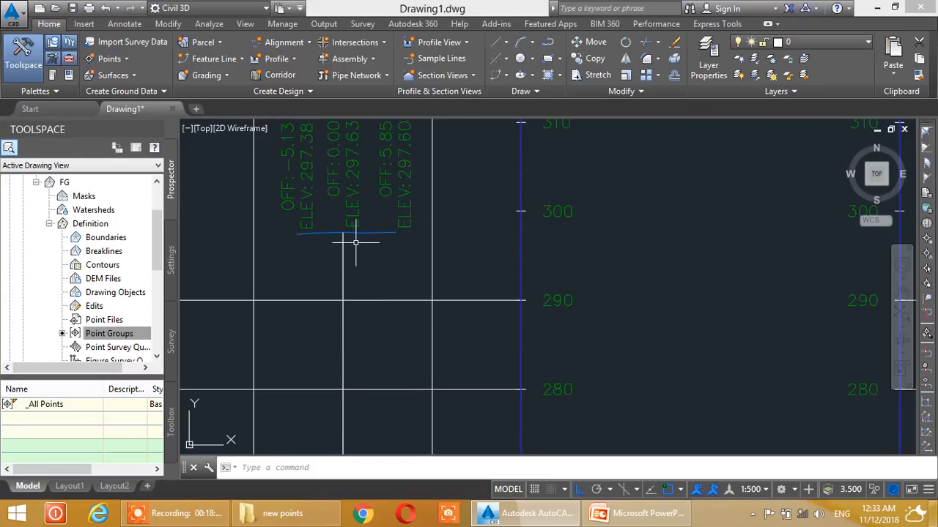
scroll(352, 253, down, 4)
scroll(334, 249, up, 3)
scroll(327, 284, up, 4)
mouse_move(400, 287)
middle_down()
mouse_move(626, 330)
mouse_move(666, 310)
mouse_move(367, 270)
middle_up()
scroll(578, 307, down, 4)
middle_drag(644, 291, 538, 232)
scroll(464, 271, down, 4)
middle_drag(446, 341, 433, 242)
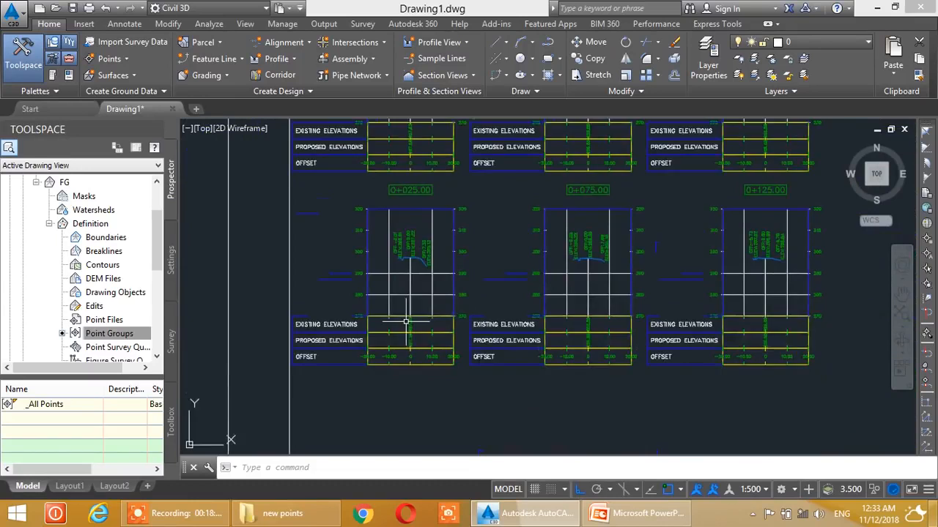
Examine the ground lines and offset-elevation labels of the section views at stations 0+025.00 and 0+075.00
scroll(446, 272, up, 3)
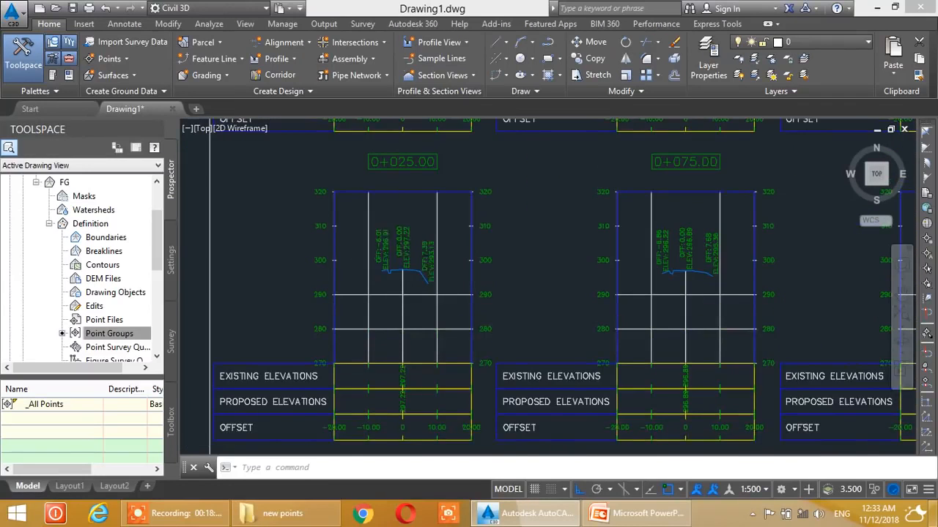
scroll(406, 272, up, 4)
scroll(408, 271, down, 8)
scroll(405, 228, up, 6)
middle_drag(467, 265, 452, 283)
scroll(534, 268, down, 4)
scroll(439, 209, up, 5)
middle_drag(389, 182, 455, 235)
scroll(460, 318, up, 4)
middle_drag(456, 314, 520, 235)
middle_drag(394, 230, 405, 125)
middle_drag(430, 318, 407, 129)
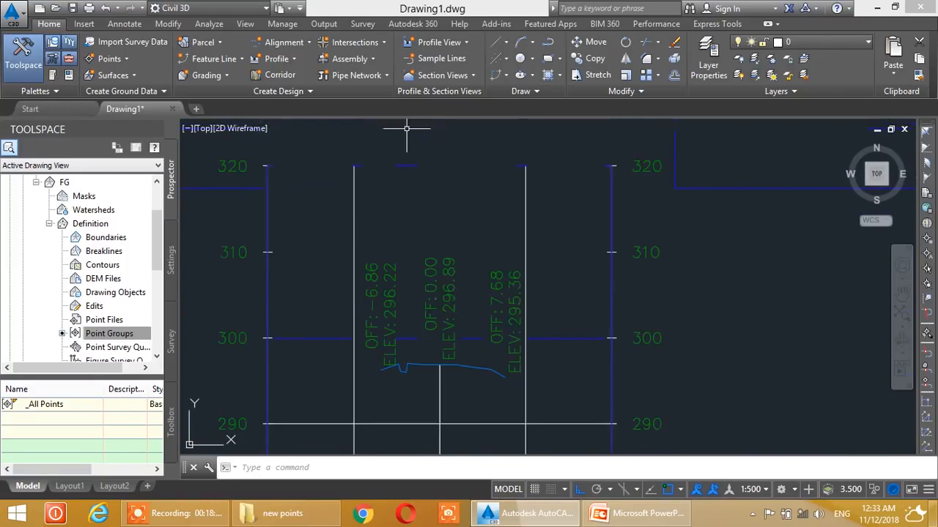
Look over the remaining section views on the first sheet, ending at the first two sections of the upper row
scroll(463, 315, down, 6)
scroll(672, 293, up, 8)
scroll(544, 249, up, 10)
scroll(477, 261, down, 10)
middle_drag(406, 278, 496, 243)
middle_drag(372, 263, 473, 227)
scroll(396, 294, up, 4)
scroll(435, 301, up, 2)
scroll(381, 278, down, 5)
scroll(345, 260, up, 4)
scroll(333, 249, down, 1)
scroll(345, 250, down, 6)
scroll(361, 248, up, 2)
scroll(406, 253, up, 6)
scroll(286, 253, up, 6)
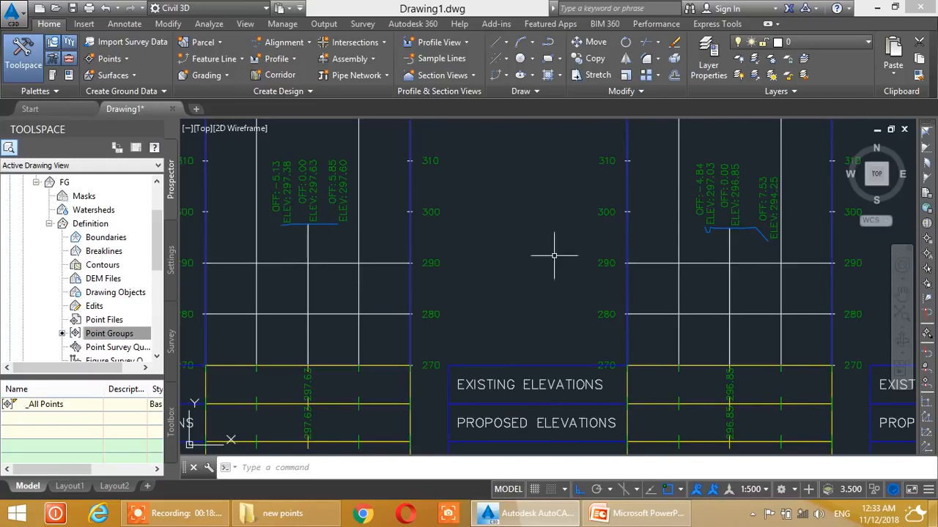
Open station elevation offset.xlsx from the new points folder in Excel and reduce it to a smaller window
click(320, 517)
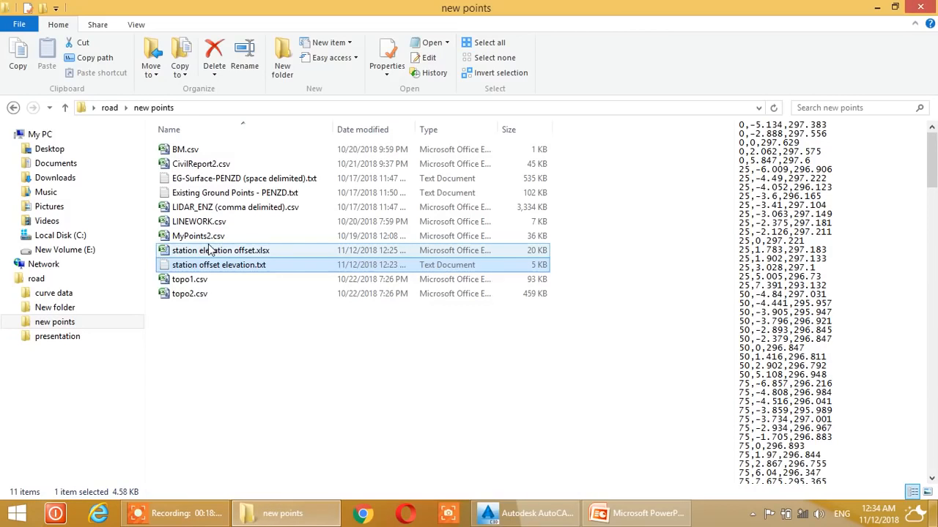
click(175, 254)
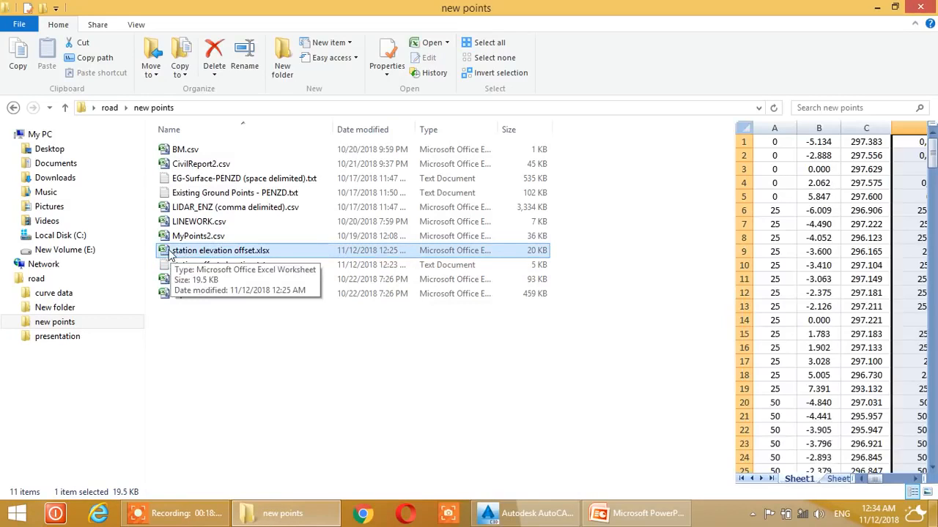
double_click(169, 252)
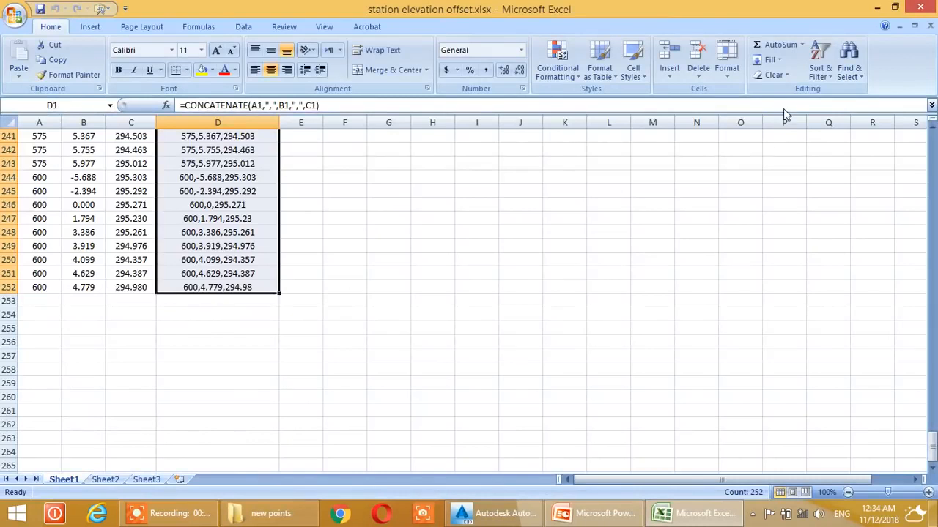
click(895, 7)
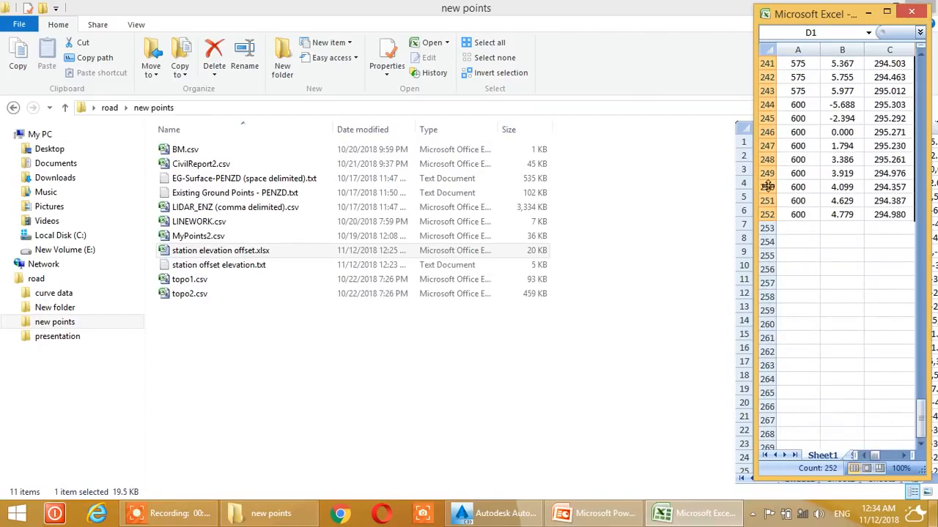
Go to the first data row of the worksheet and show it beside the section views by minimizing the folder window
scroll(839, 322, up, 20)
scroll(842, 311, up, 20)
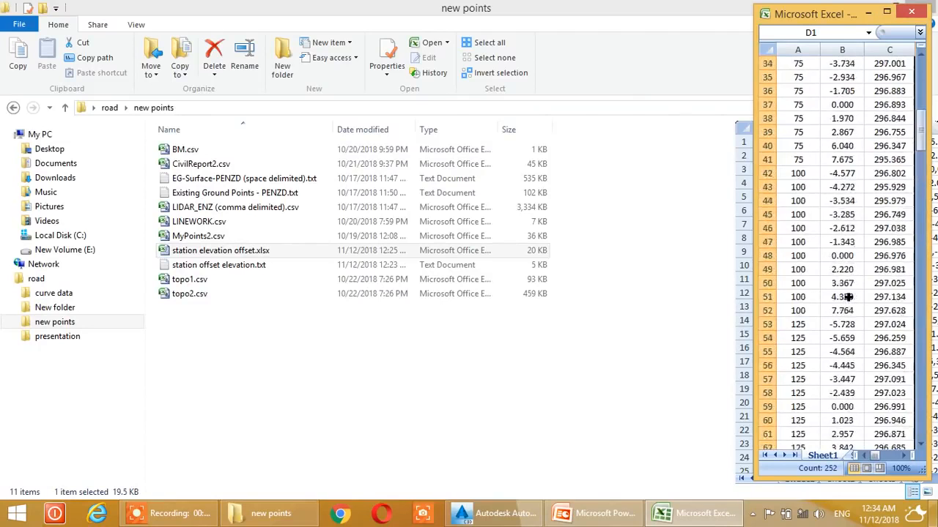
scroll(847, 297, up, 11)
click(806, 68)
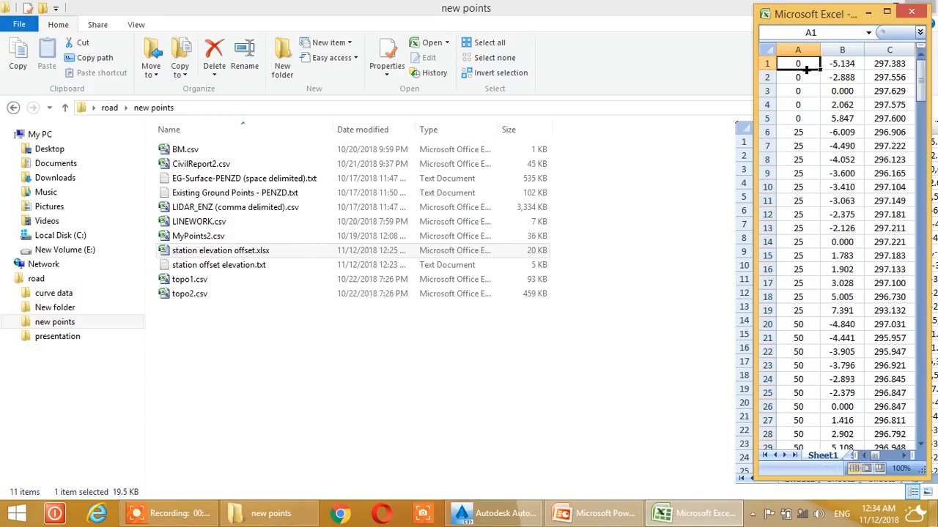
click(664, 13)
click(881, 4)
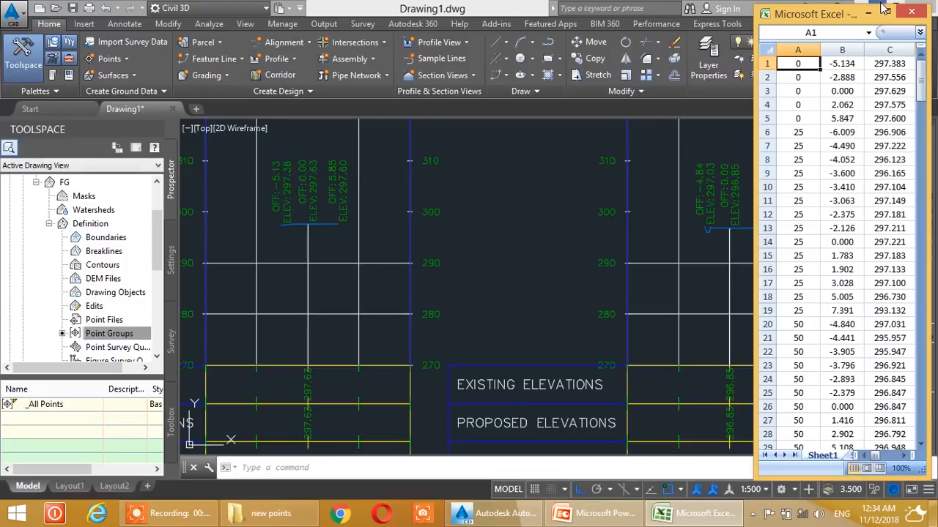
Return to the drawing and check the offset and elevation labels of the section views against the spreadsheet rows
click(374, 249)
scroll(304, 253, down, 3)
scroll(465, 376, up, 6)
scroll(415, 308, down, 6)
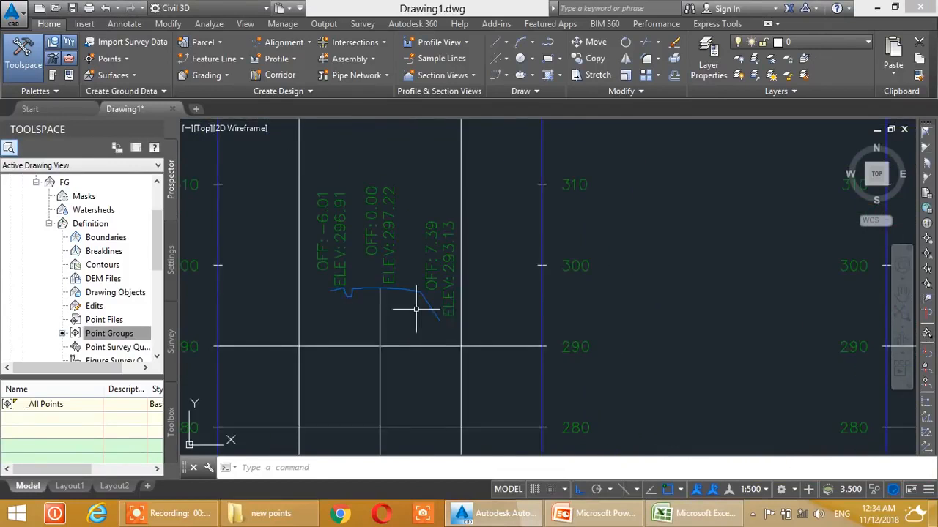
Examine the section views and their offset and elevation labels across the plotted sheets
scroll(418, 315, down, 4)
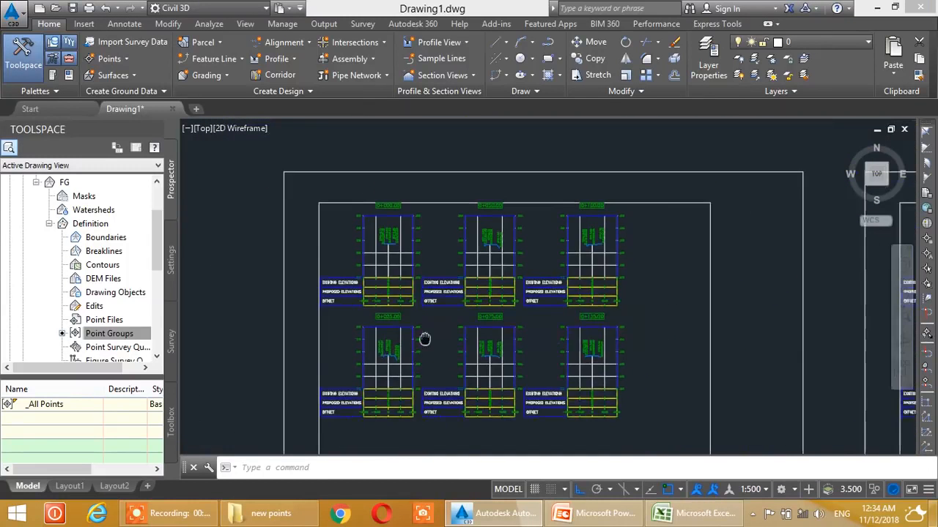
scroll(381, 301, up, 1)
scroll(375, 292, down, 3)
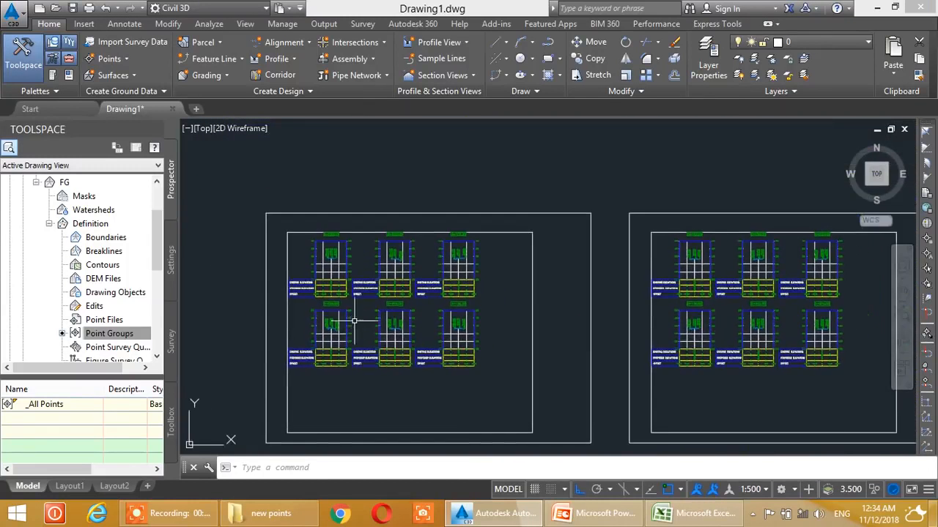
scroll(339, 314, up, 1)
middle_drag(340, 314, 341, 326)
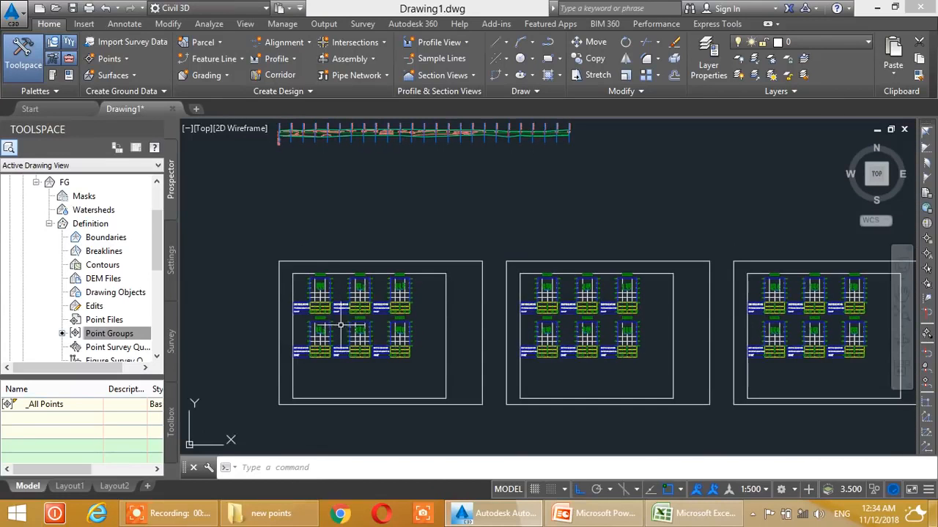
mouse_move(344, 308)
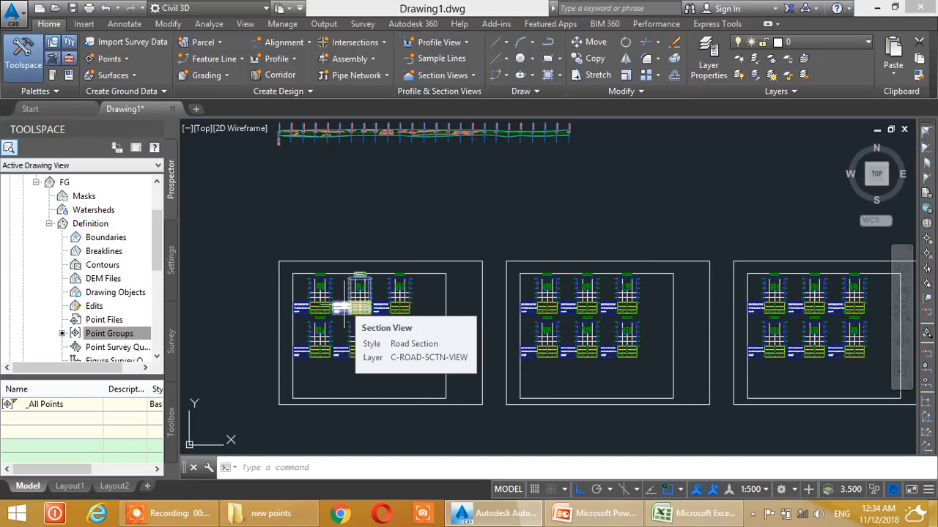
scroll(344, 307, up, 5)
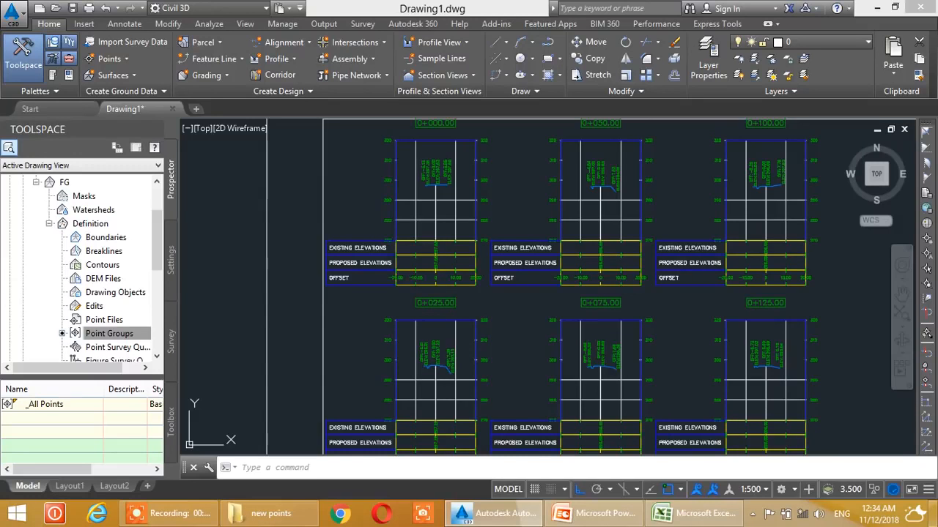
Undo the creation of the section view sheets, leaving the alignment and its sample lines
key(ctrl+z)
key(ctrl+z)
key(ctrl+z)
key(ctrl+z)
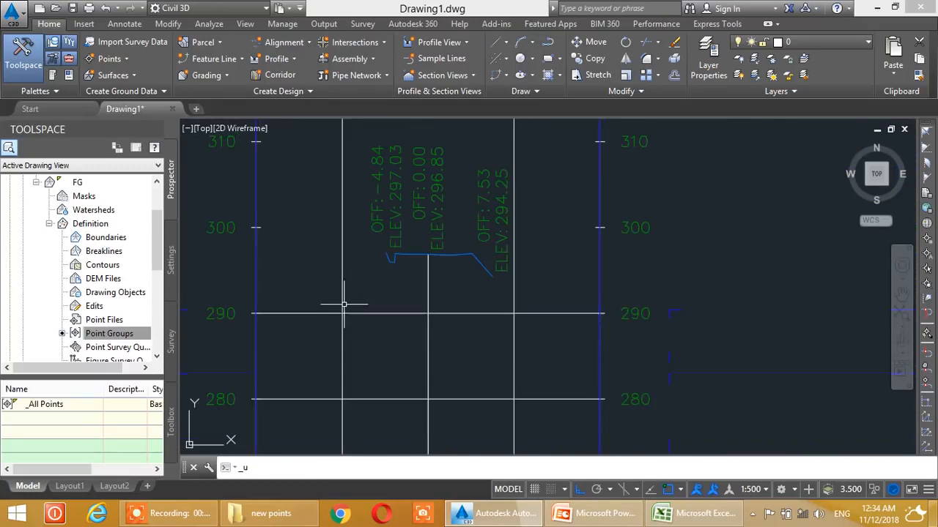
scroll(343, 303, up, 5)
scroll(342, 304, down, 6)
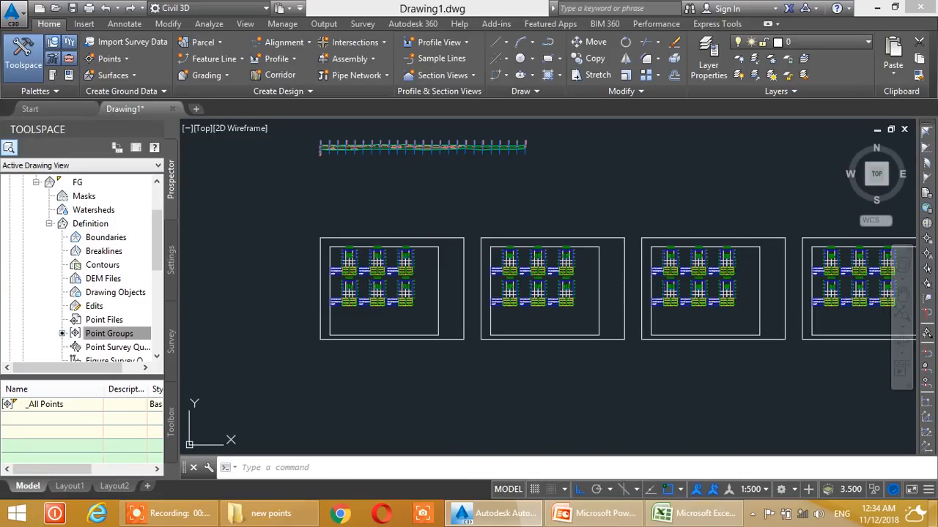
key(ctrl+z)
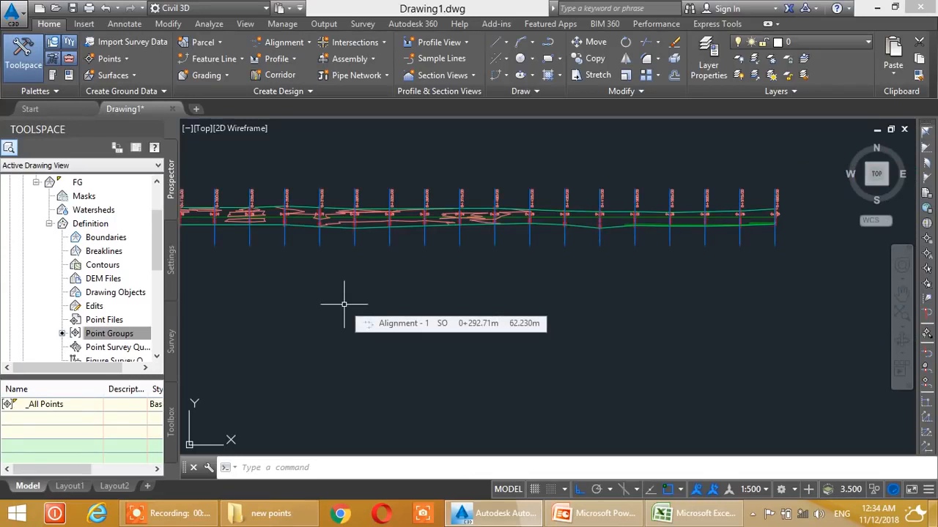
Start Create Multiple Section Views and proceed to the section display options, keeping production placement, the automatic offset range and the default elevation range
click(460, 77)
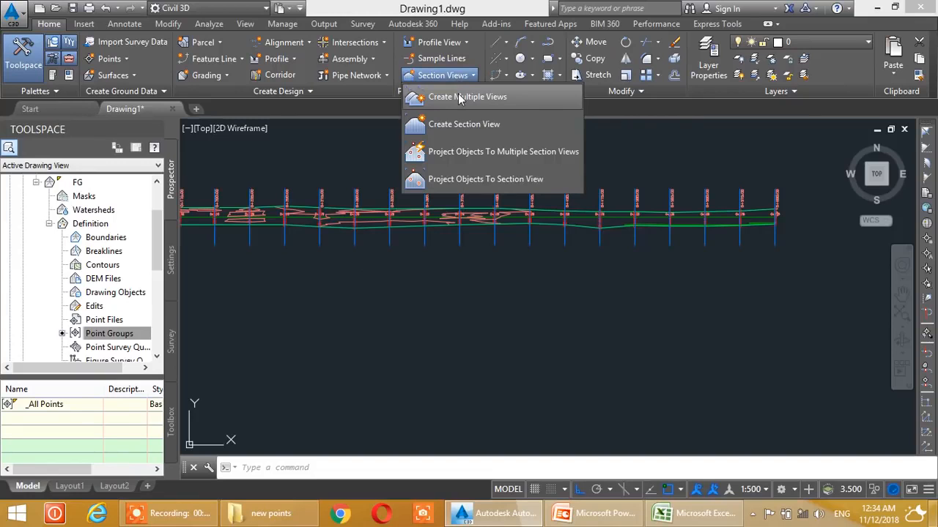
click(459, 98)
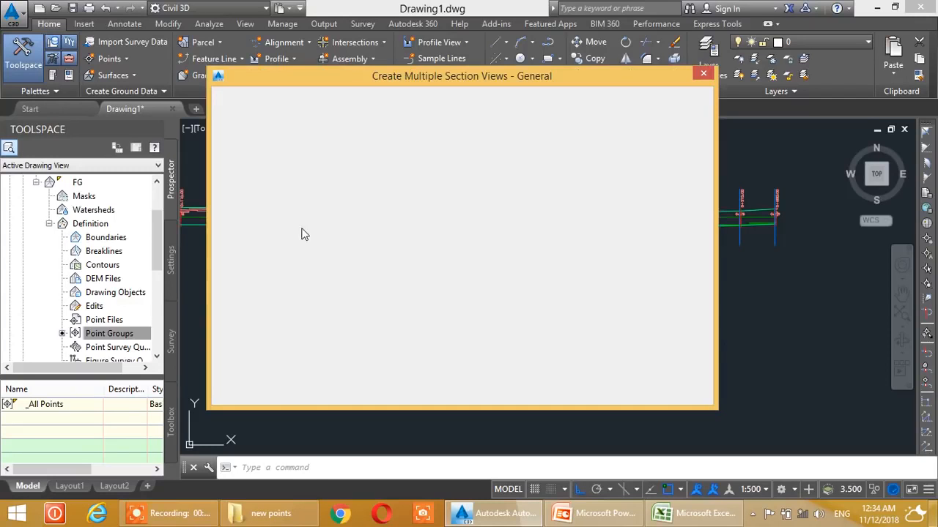
click(433, 390)
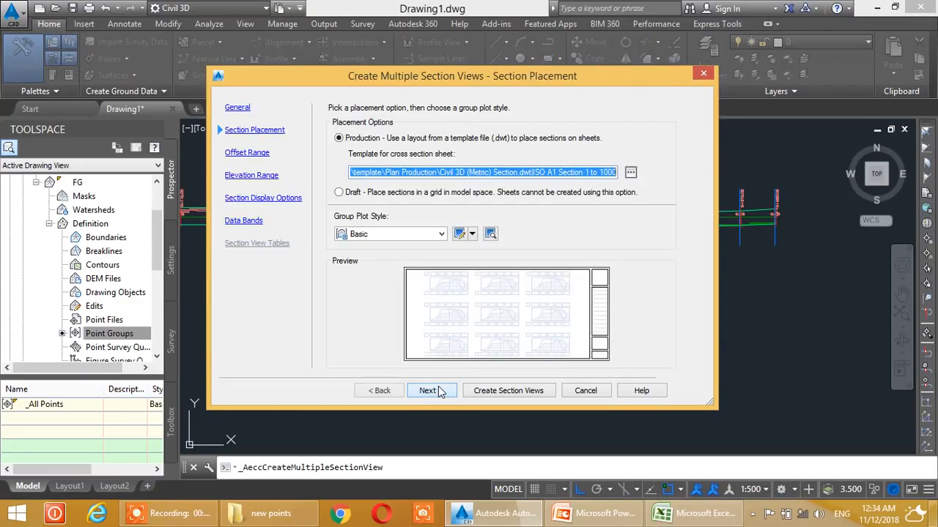
click(431, 391)
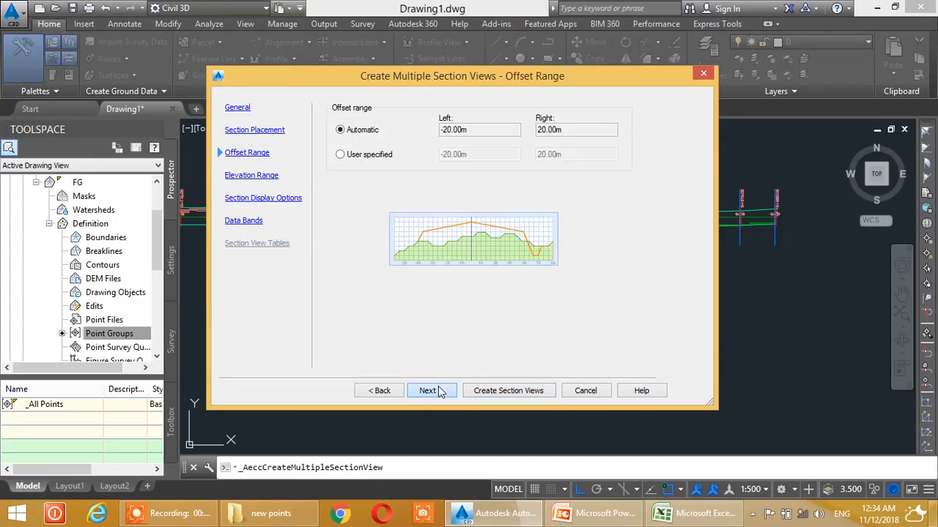
click(431, 391)
click(438, 391)
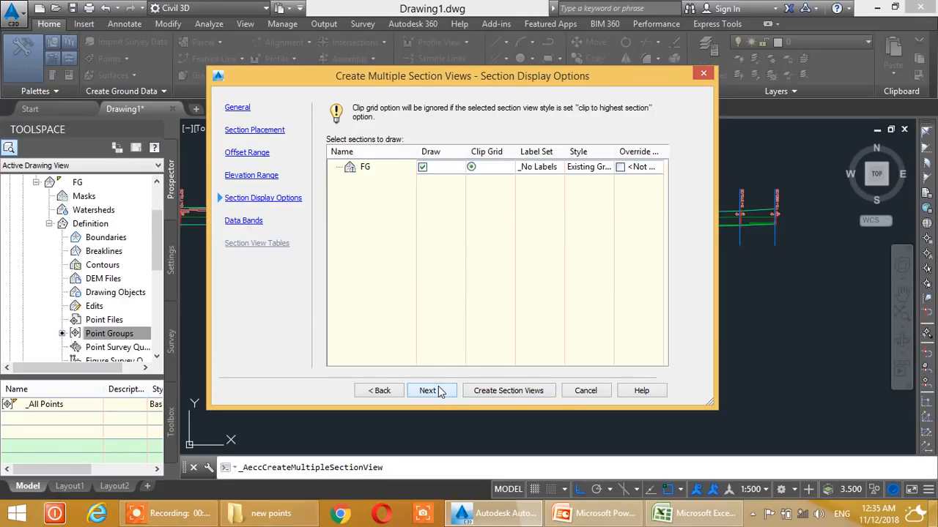
Set both the style override and the section style of the FG surface to Finished Ground
click(620, 167)
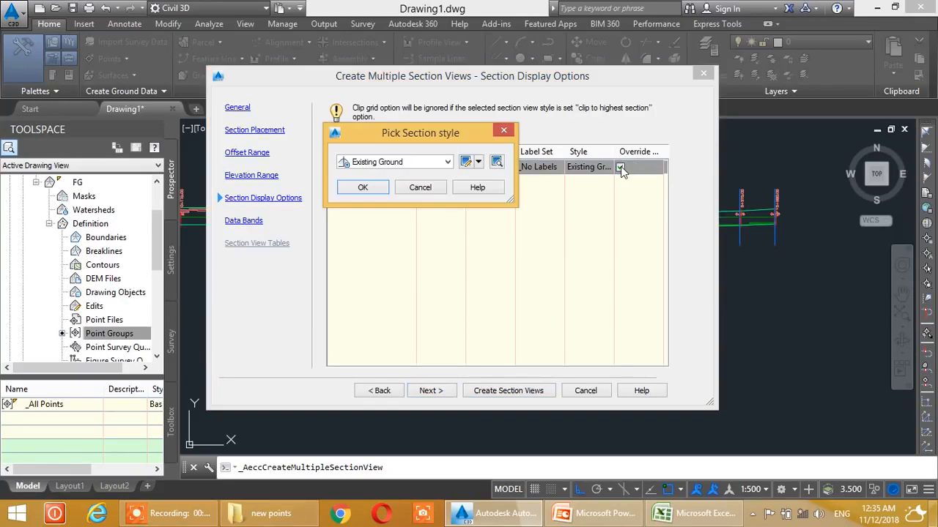
click(430, 161)
click(392, 186)
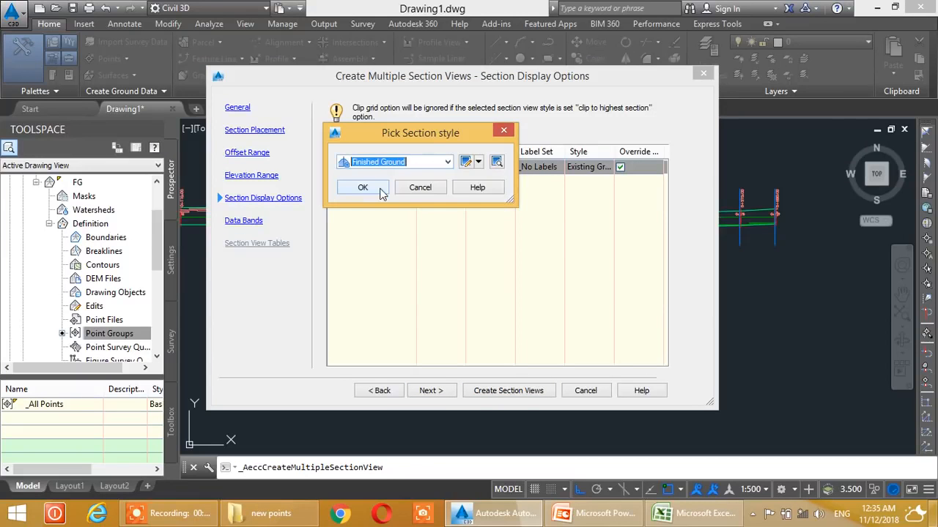
click(375, 192)
click(581, 174)
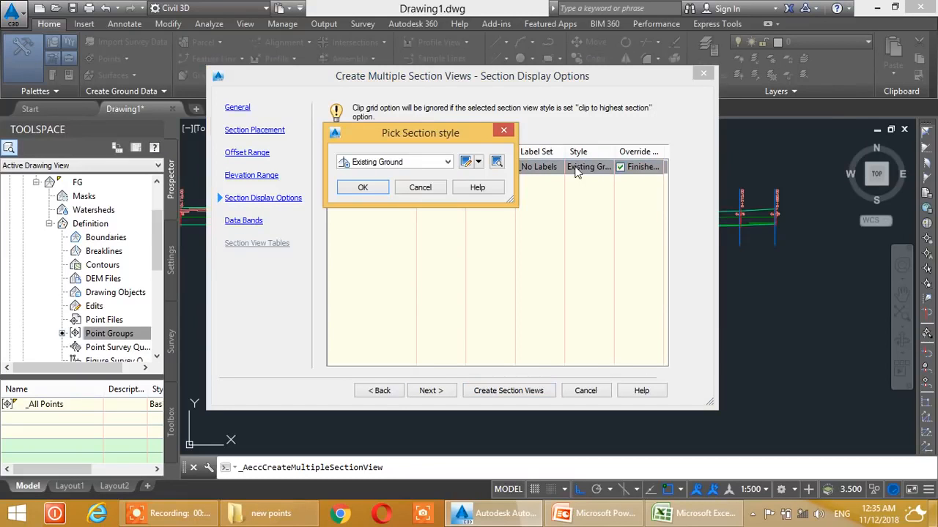
click(395, 162)
click(388, 188)
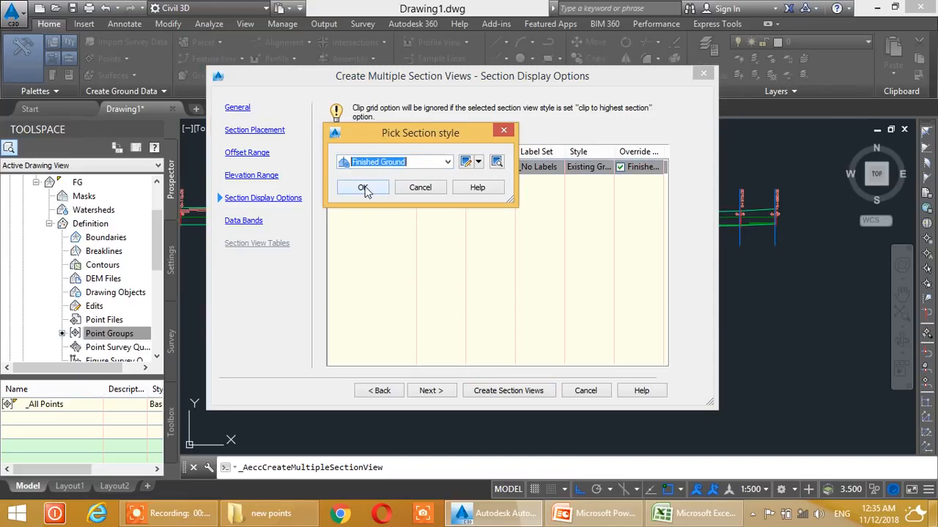
click(364, 188)
Choose the Major and Minor Offsets label set for the FG section
click(536, 166)
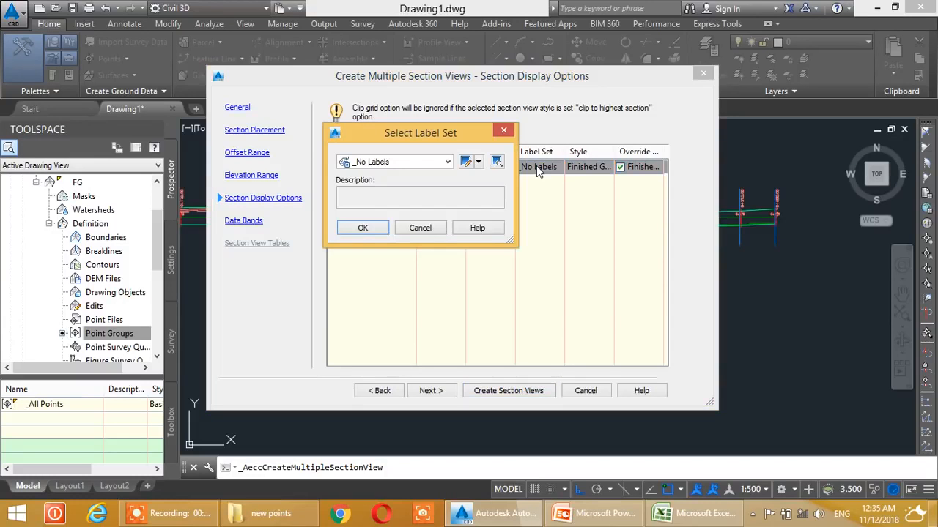
click(393, 162)
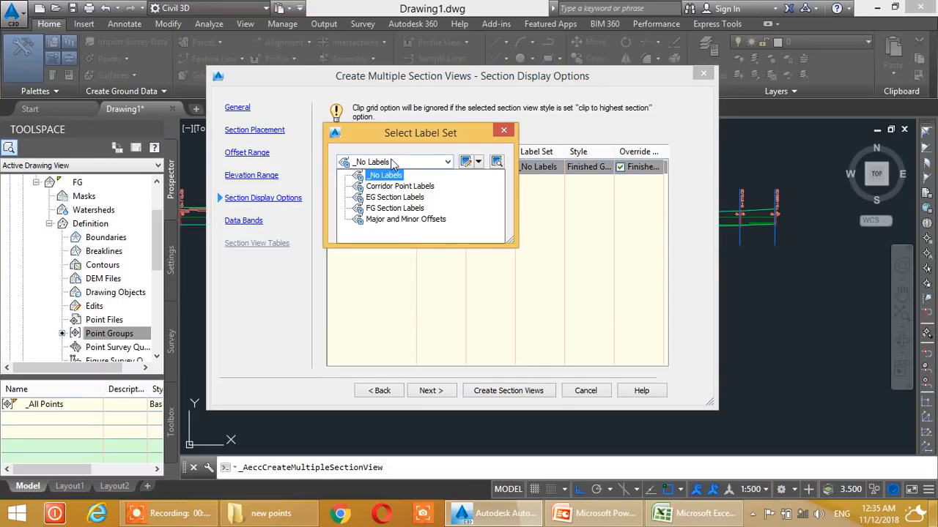
click(390, 219)
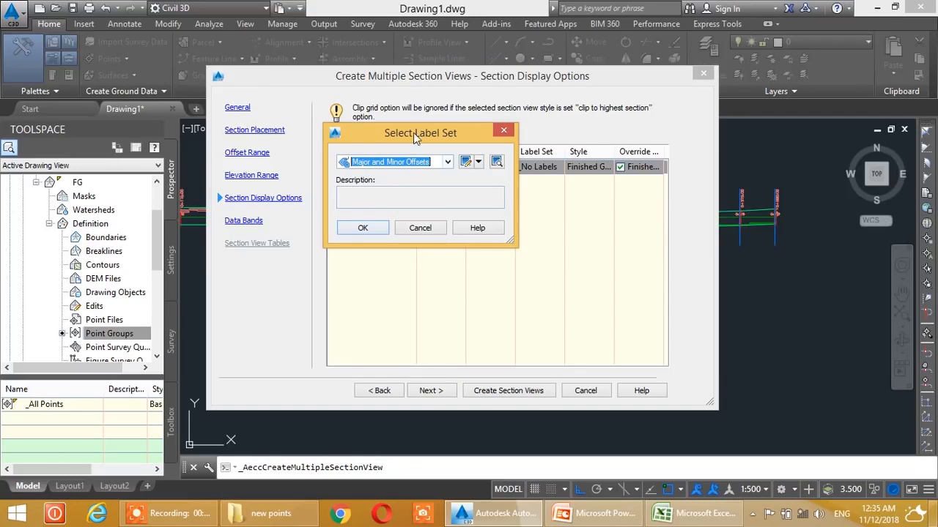
drag(421, 133, 387, 134)
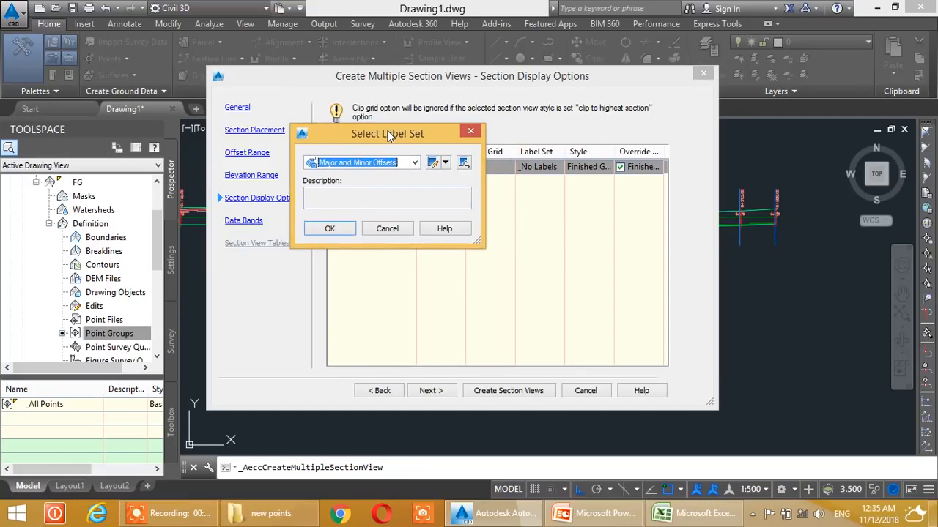
Replace the label set's major and minor offset labels with Grade Breaks labels in the FG Section Offset and Elevation style
click(432, 165)
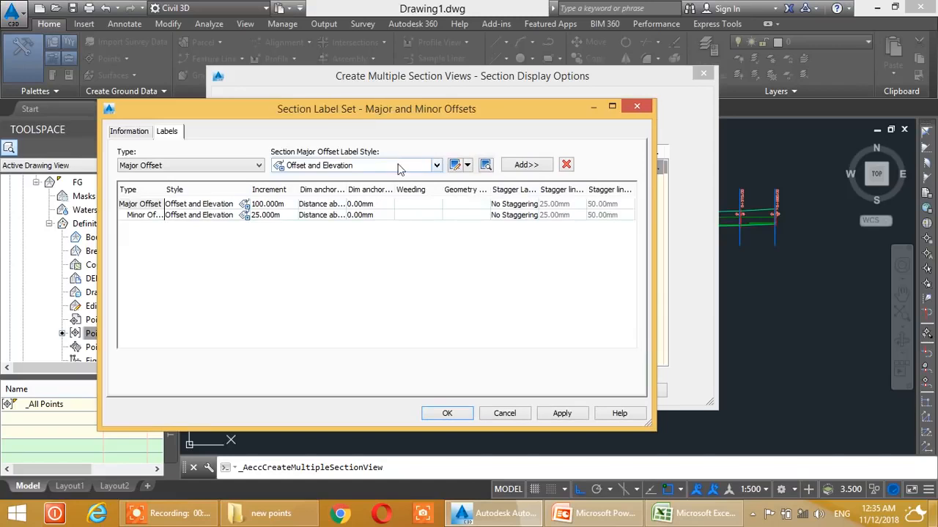
click(236, 192)
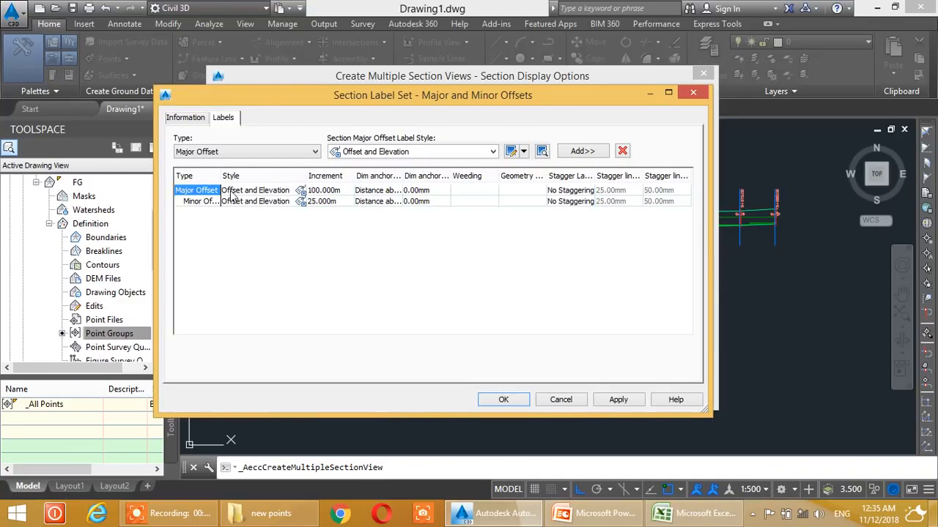
click(623, 151)
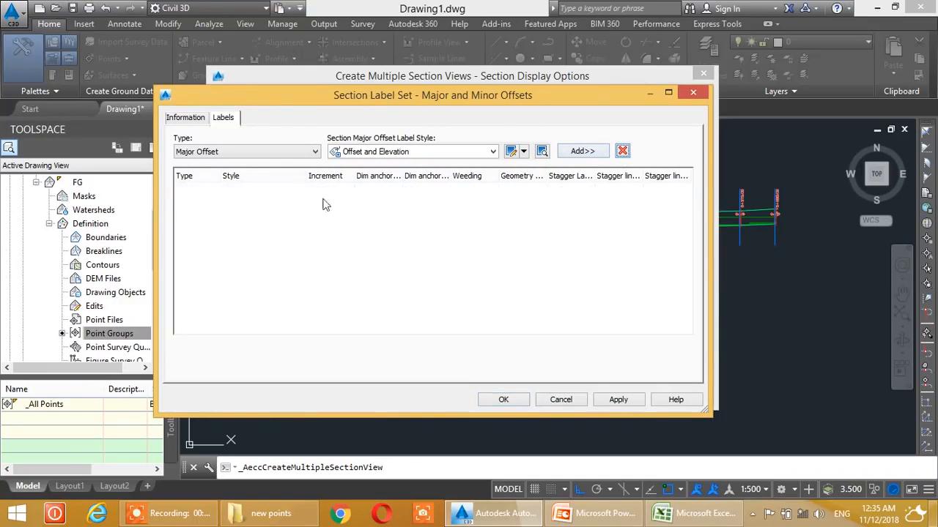
click(244, 152)
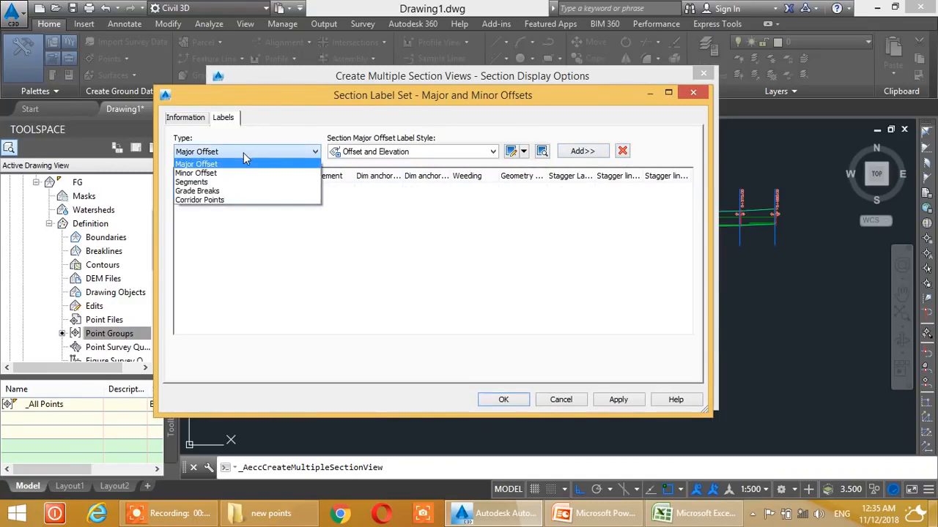
click(213, 191)
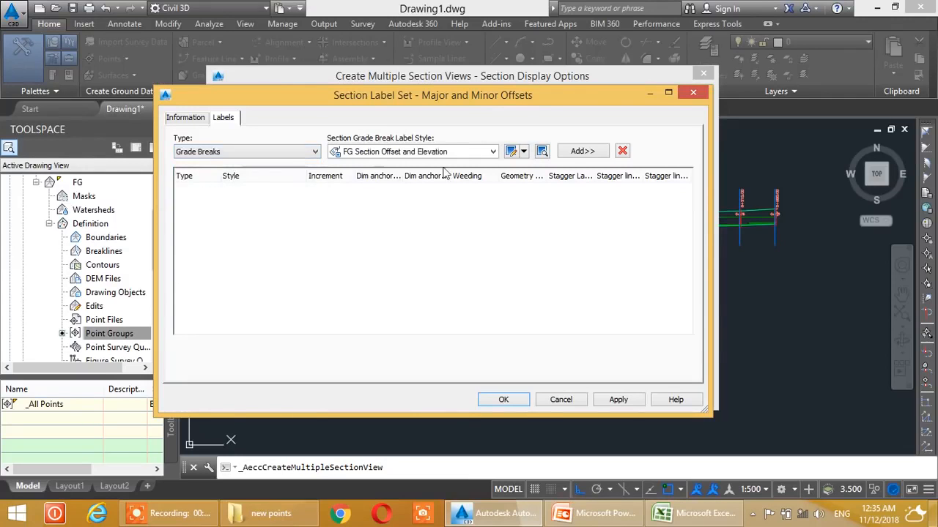
click(590, 151)
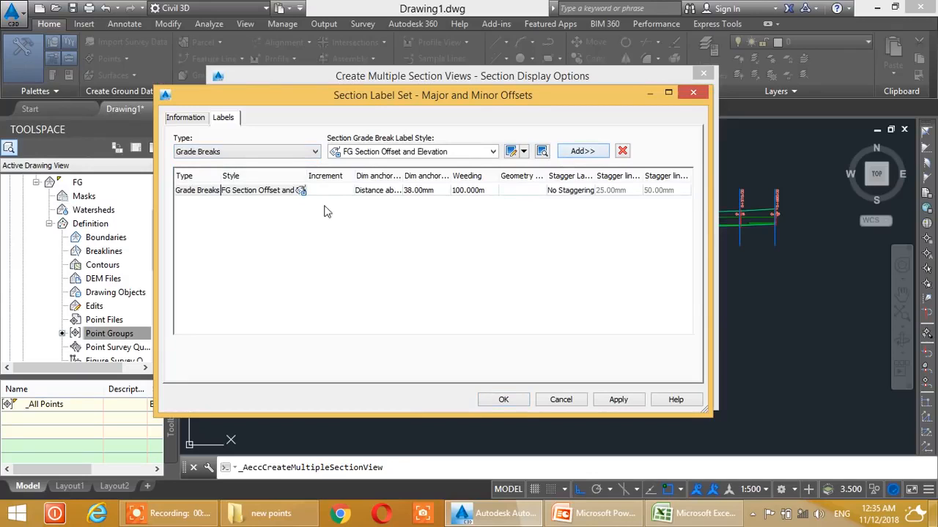
Set the weeding distance of the grade break labels to 0.01 m
click(469, 190)
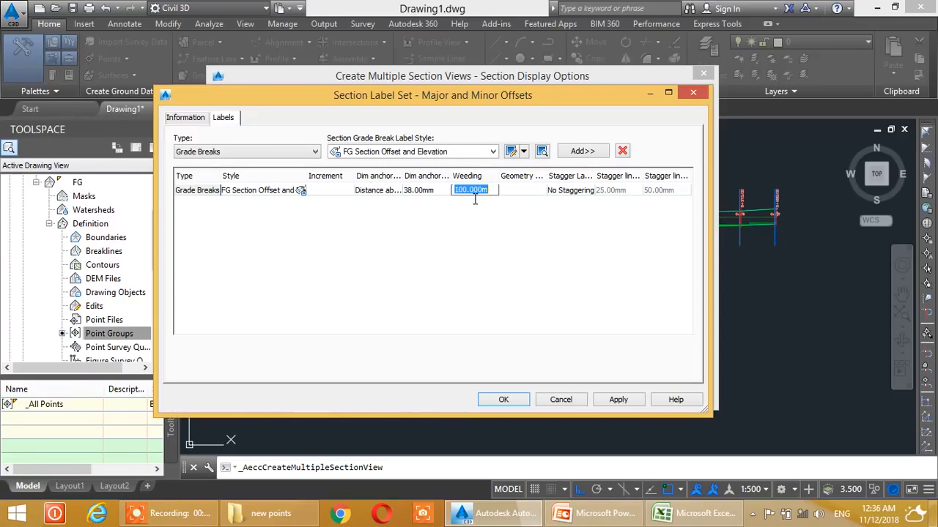
text(0.01)
key(Return)
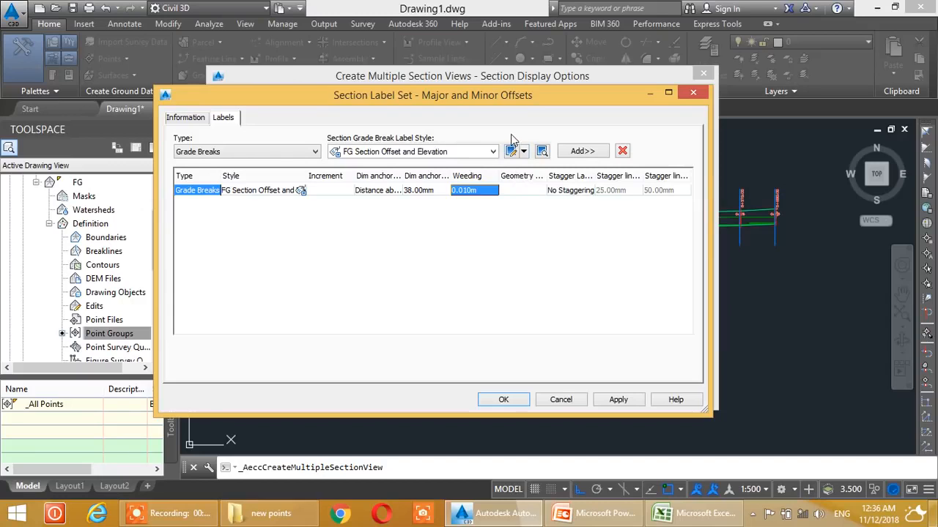
click(272, 192)
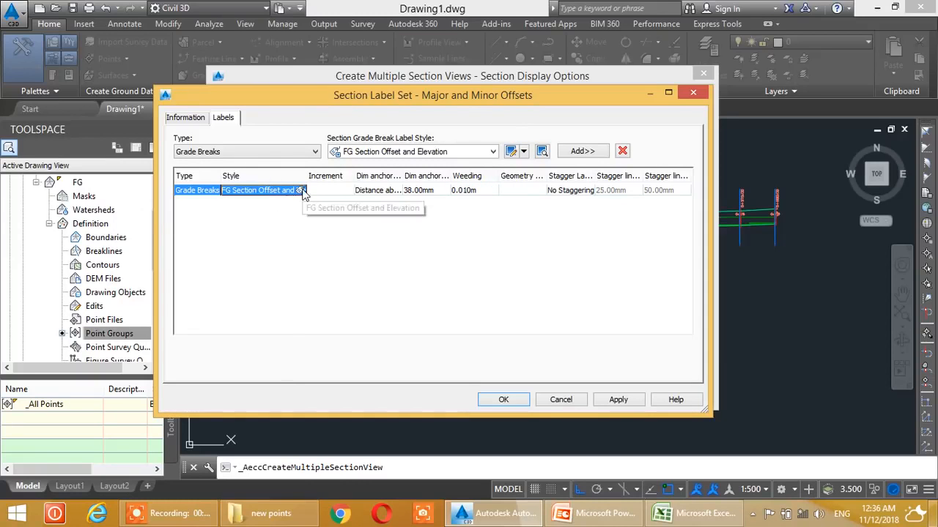
click(301, 190)
click(467, 162)
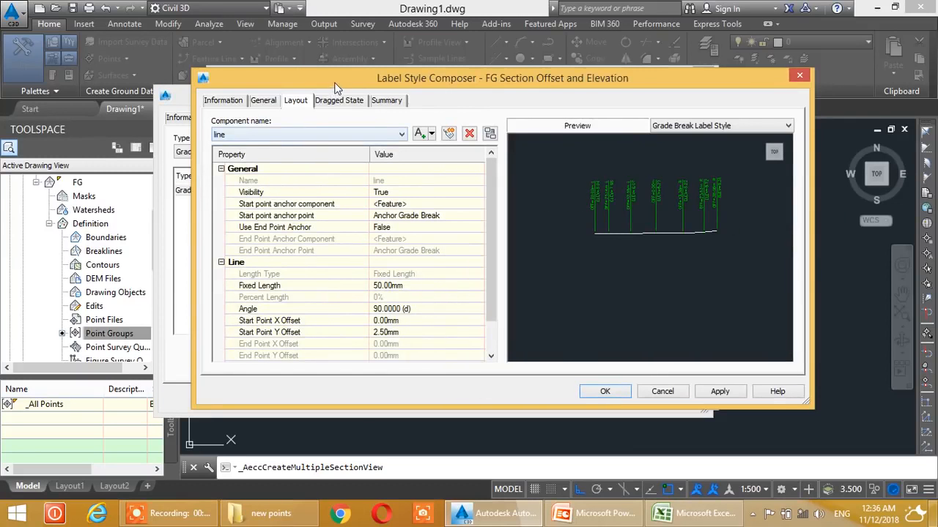
drag(333, 82, 418, 77)
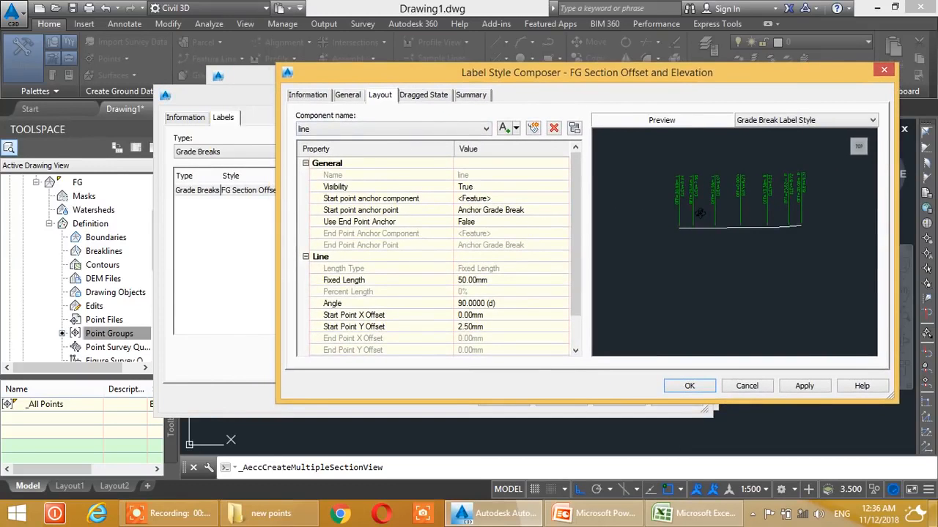
scroll(724, 213, up, 5)
click(348, 95)
click(380, 96)
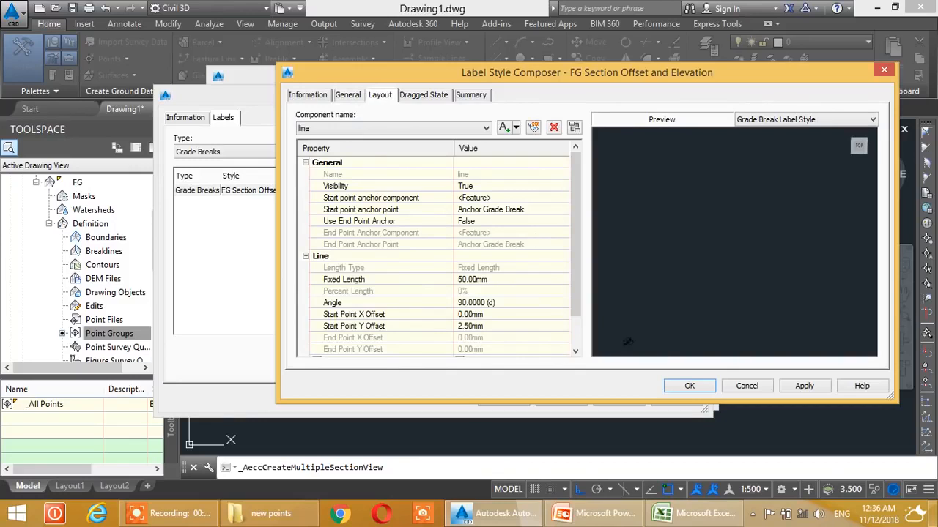
click(746, 386)
Examine the grade break label preview and the layout, general and dragged state settings of the FG Section Offset and Elevation style
click(469, 162)
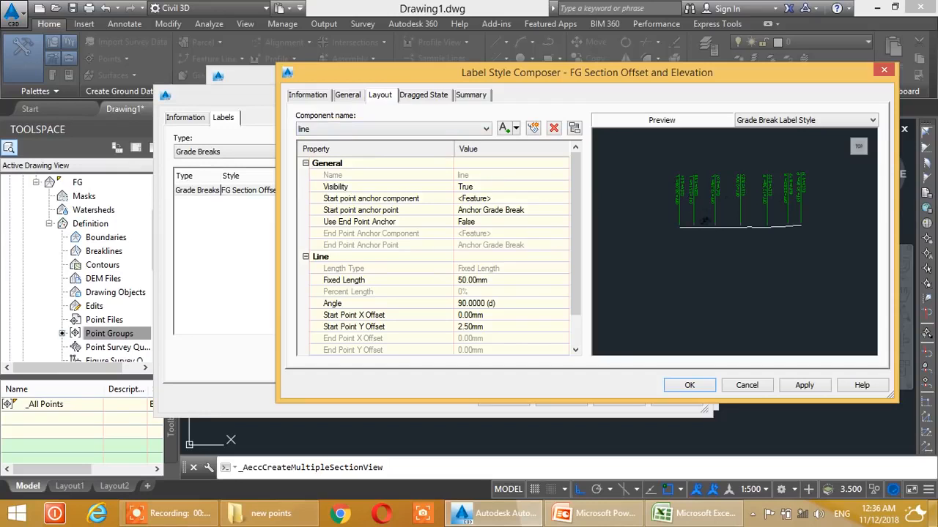
scroll(700, 238, up, 4)
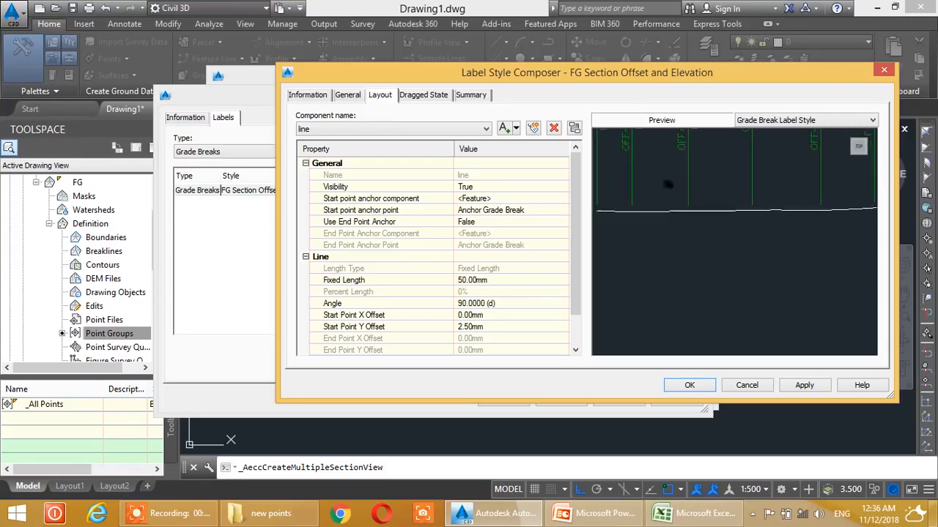
middle_drag(678, 232, 645, 201)
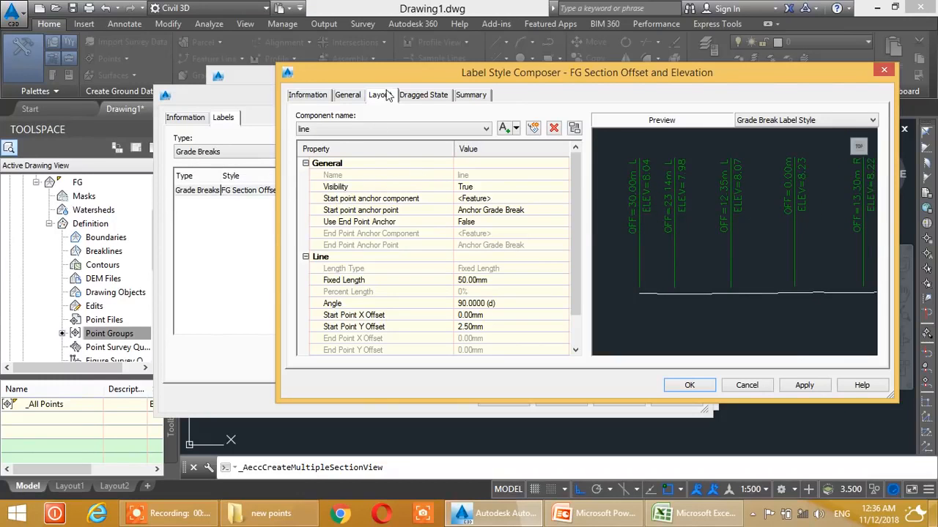
click(492, 283)
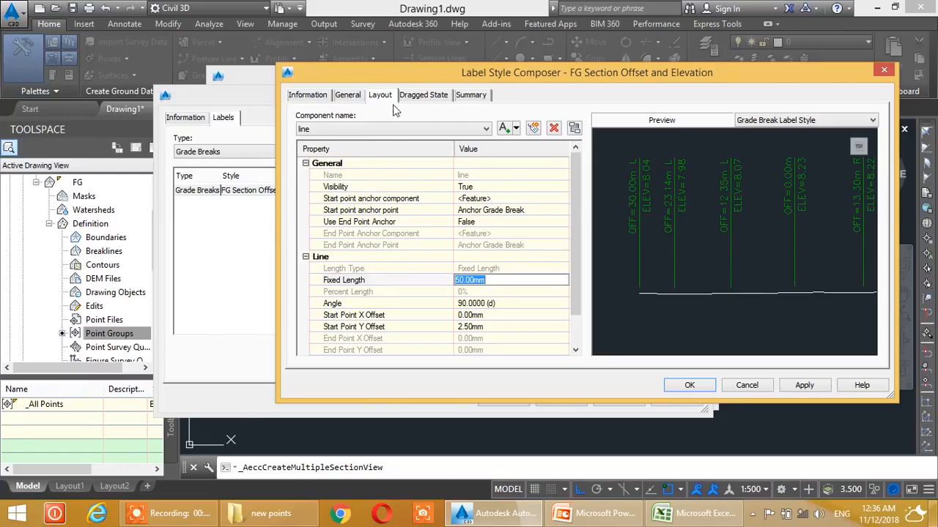
click(420, 97)
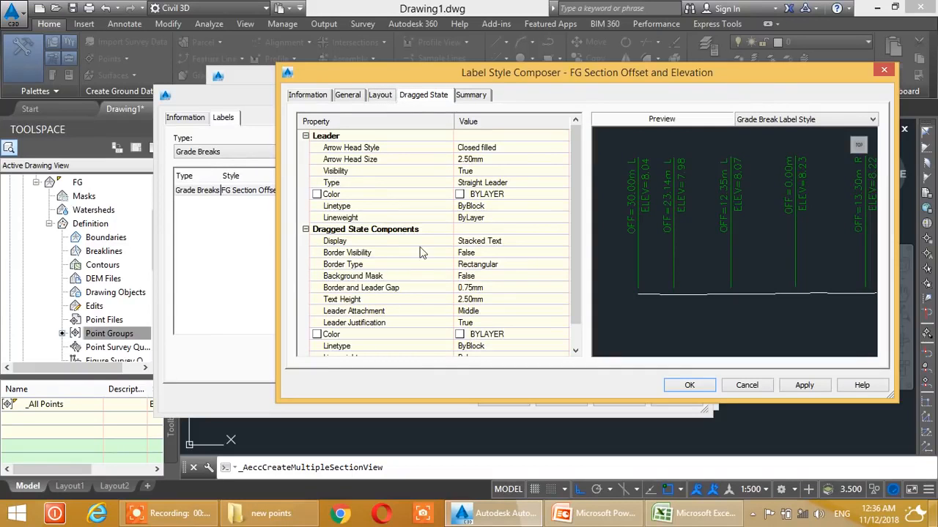
click(388, 100)
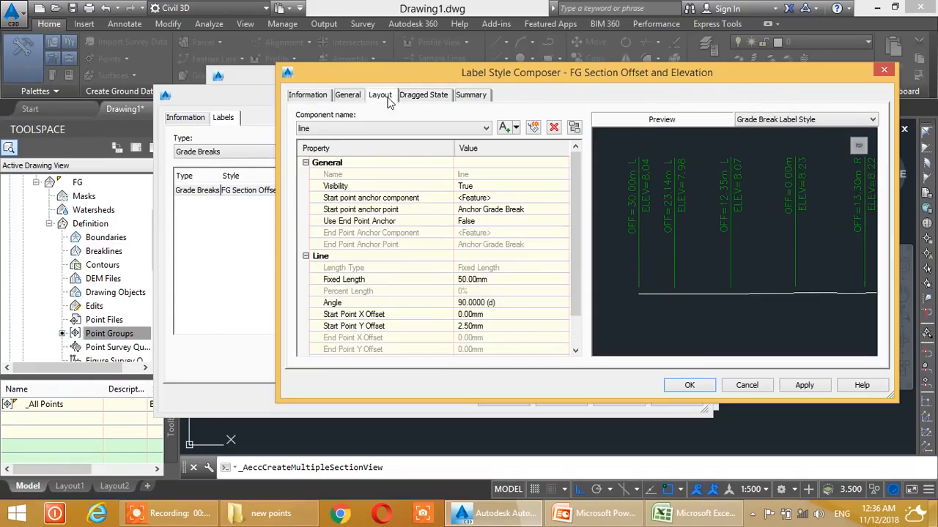
click(342, 98)
click(382, 97)
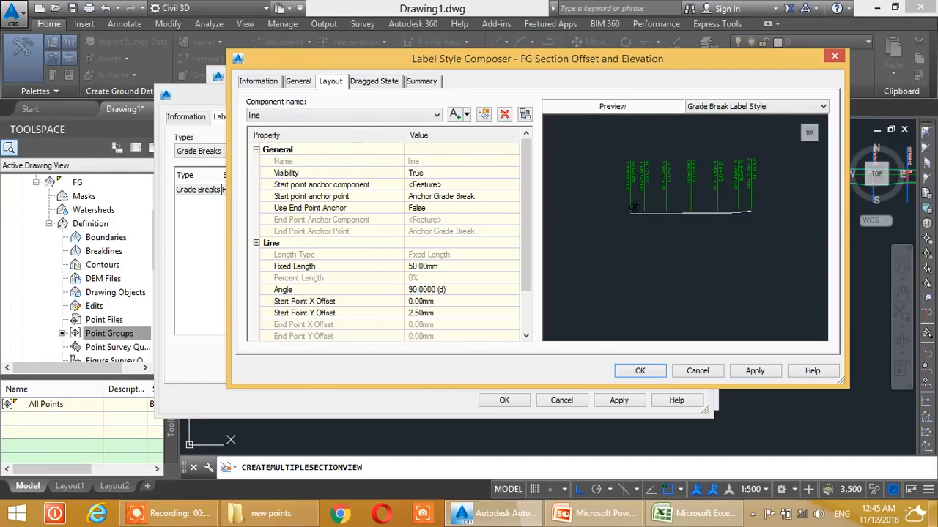
scroll(629, 204, up, 5)
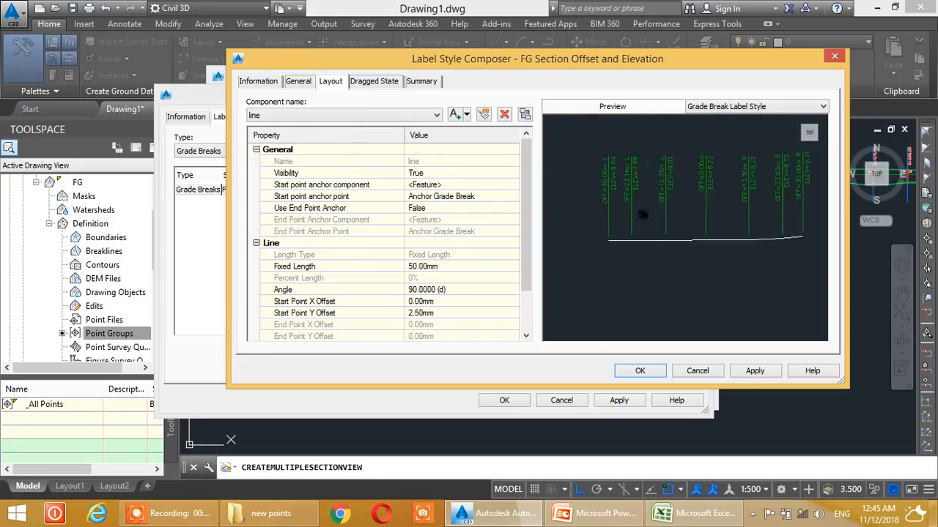
middle_drag(579, 206, 600, 201)
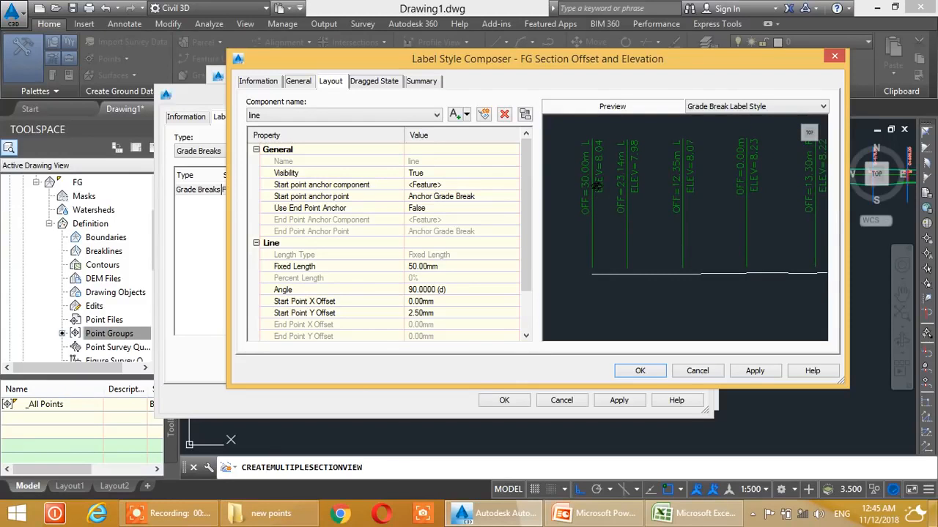
middle_drag(597, 197, 600, 197)
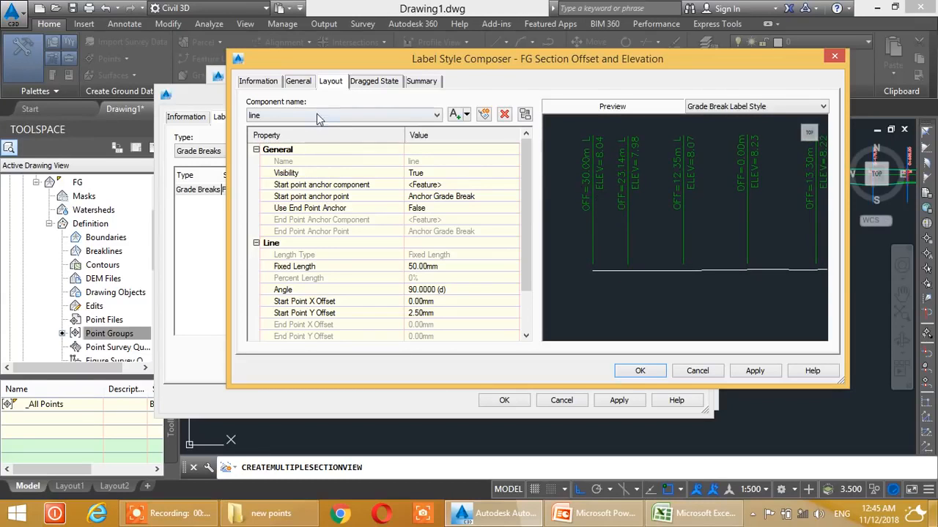
Set the precision of the Section Elevation value in the label's Elevation component to 0.001
click(397, 118)
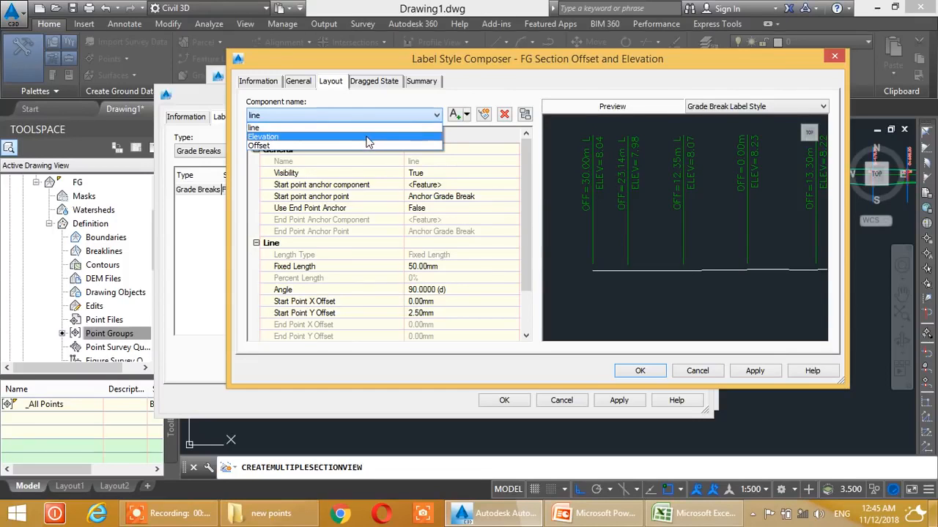
click(369, 138)
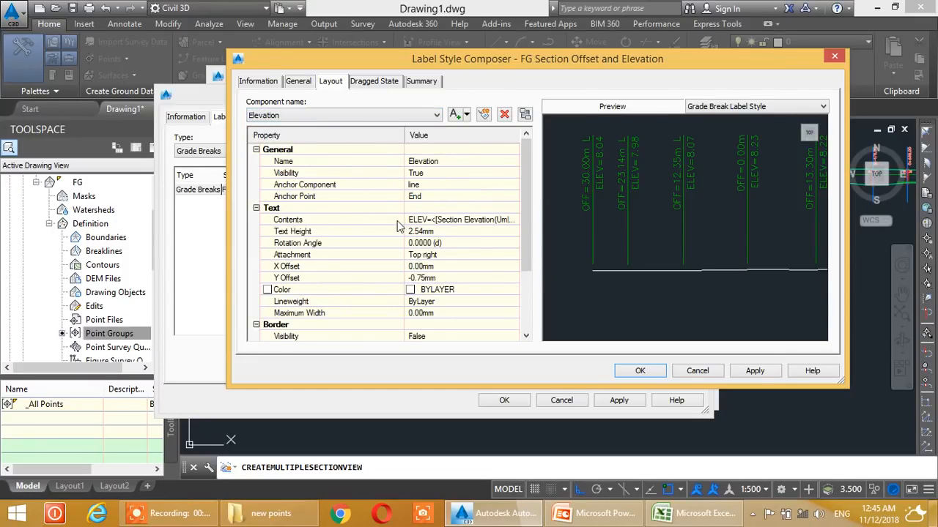
click(506, 227)
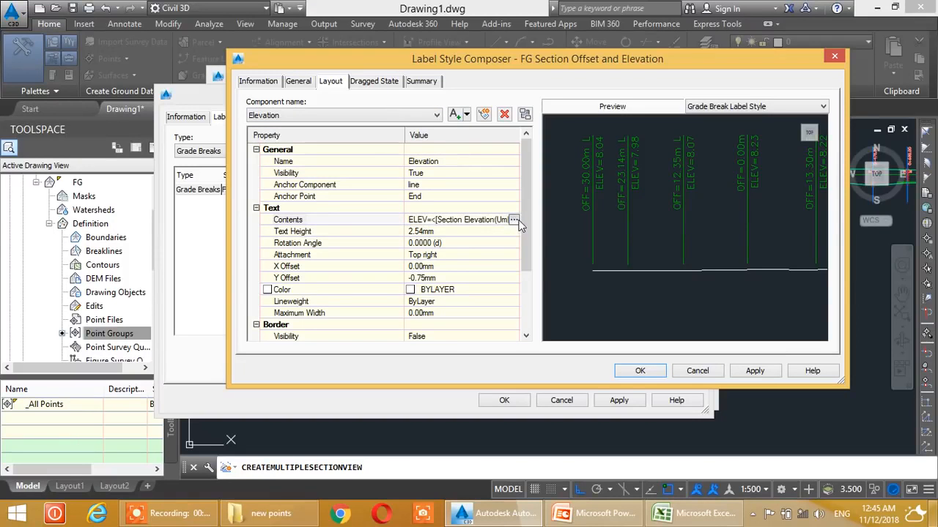
click(517, 224)
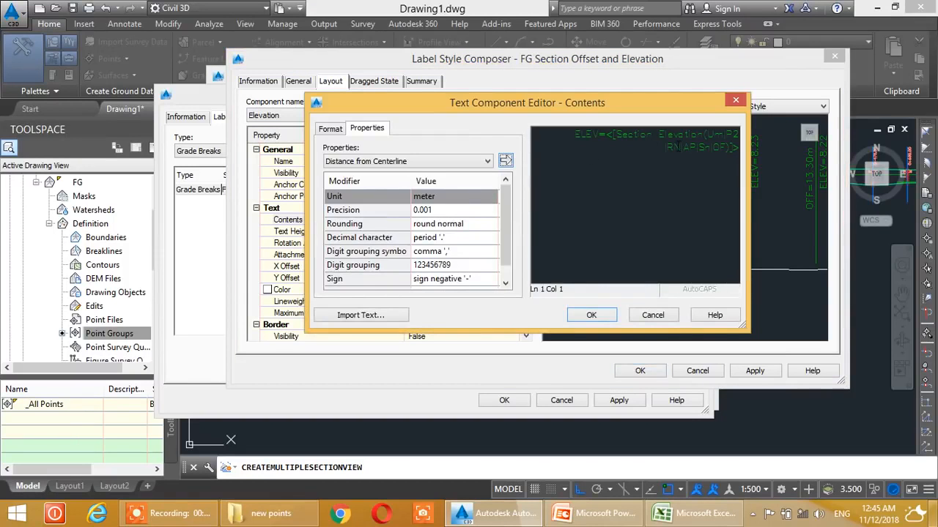
click(672, 145)
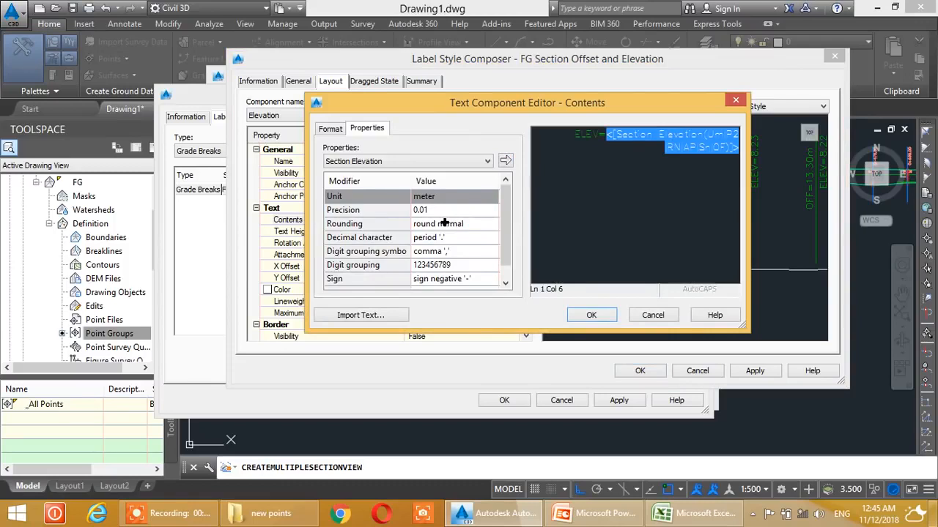
click(440, 210)
click(440, 210)
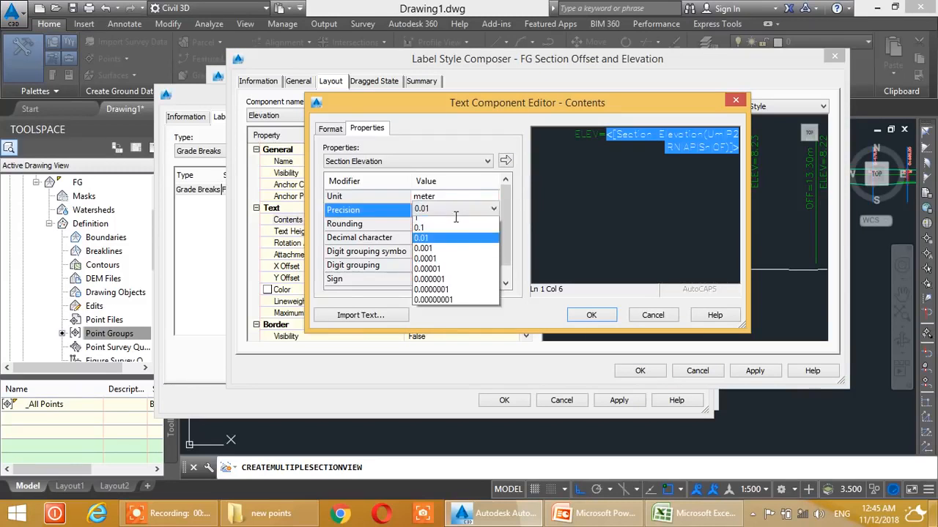
click(437, 251)
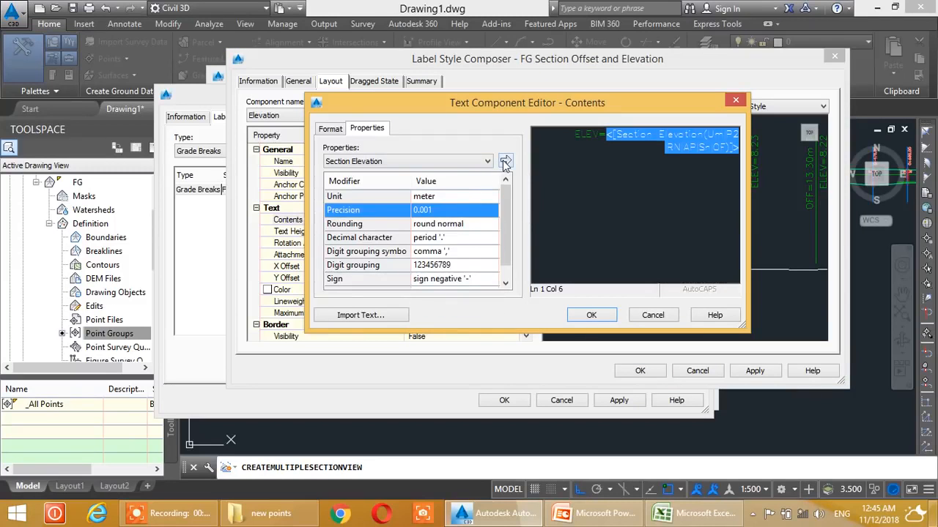
click(505, 163)
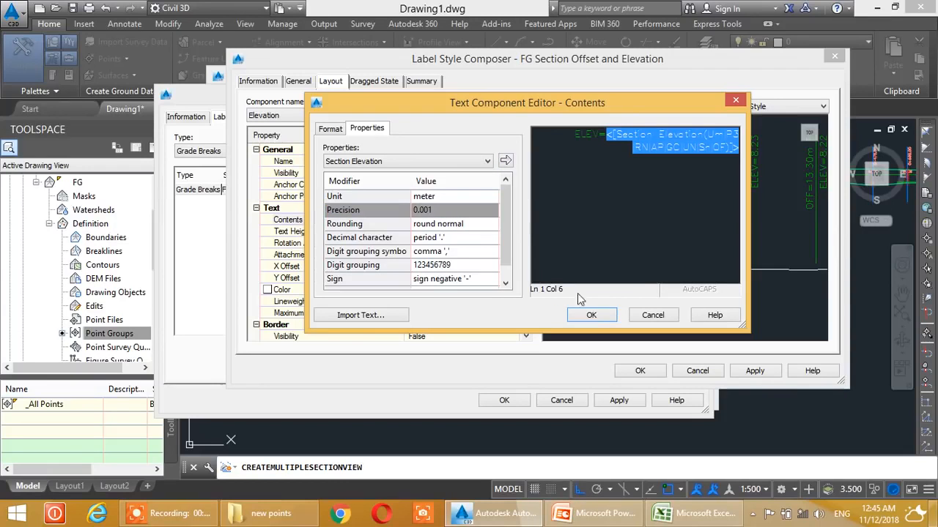
click(592, 315)
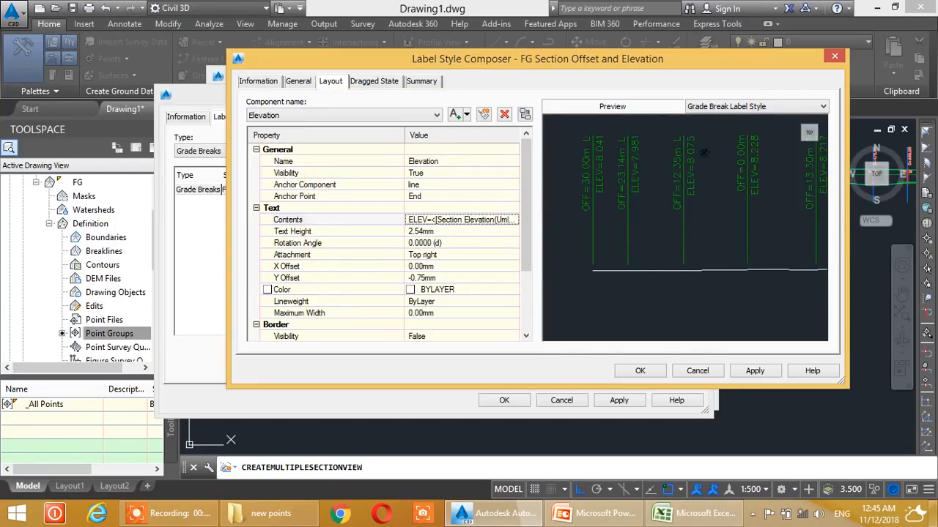
Set the precision of the Offset from Centerline value in the label's Offset component to 0.001 and save the label style
click(329, 117)
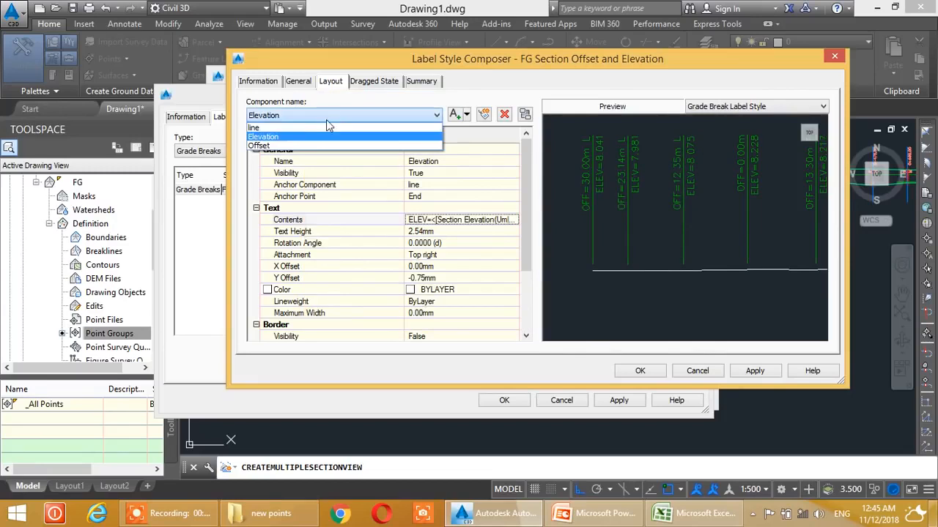
click(297, 147)
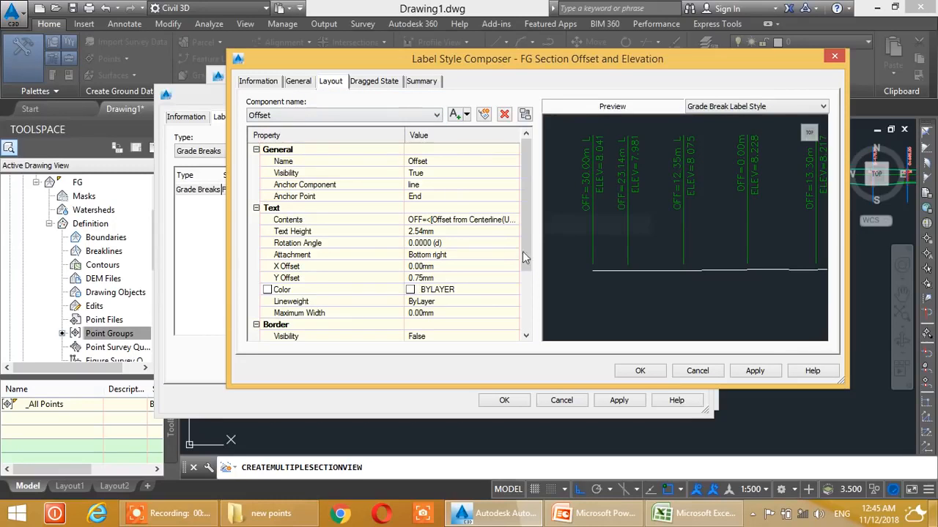
click(489, 224)
click(514, 220)
click(588, 135)
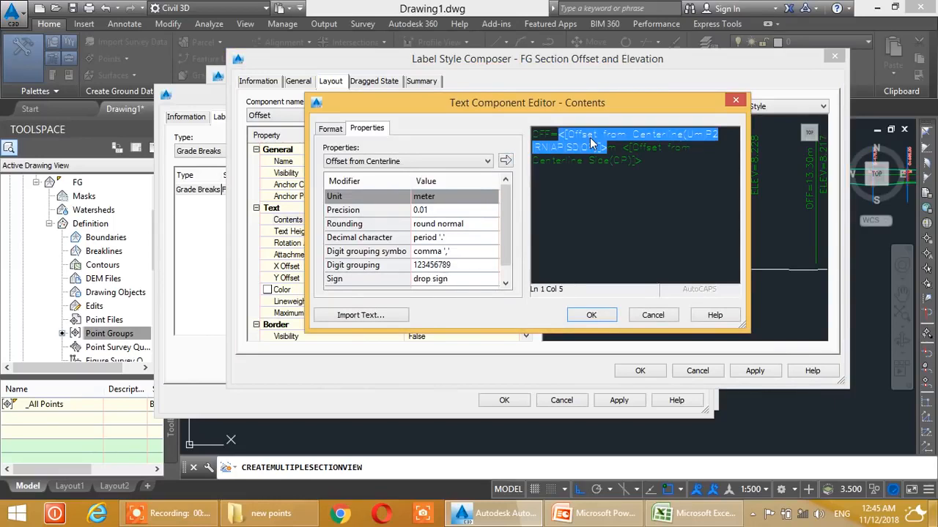
click(439, 211)
click(455, 211)
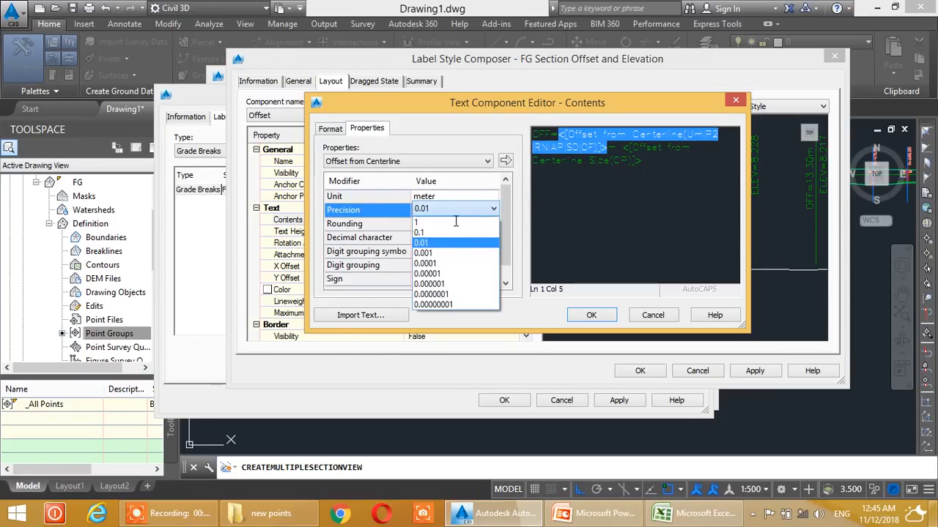
click(446, 262)
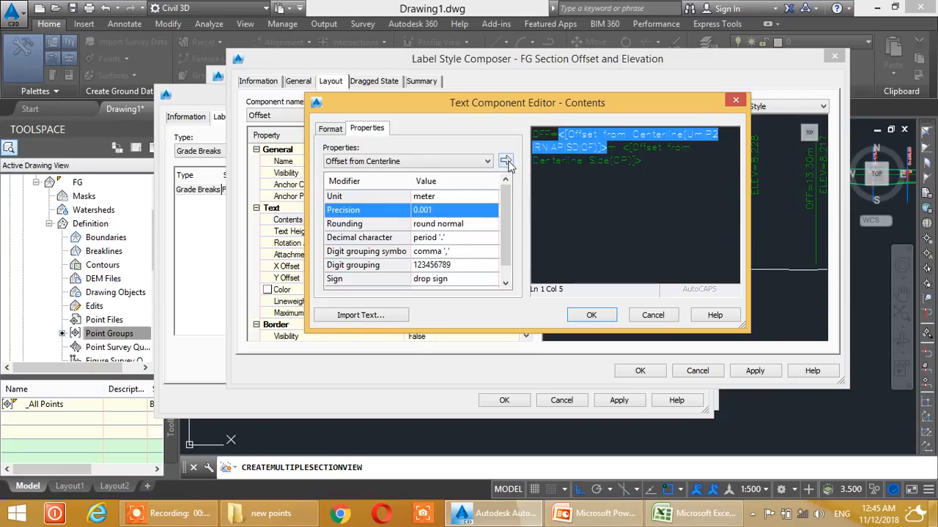
click(506, 160)
click(591, 315)
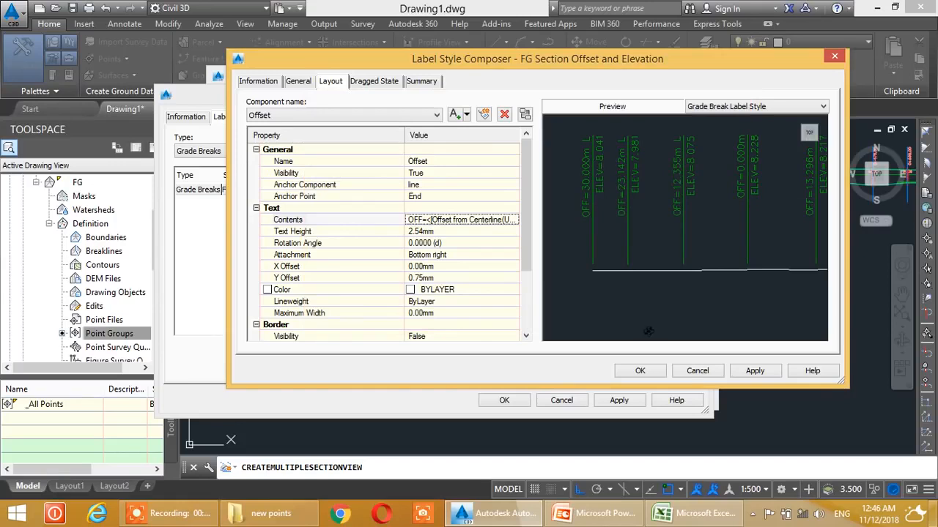
click(645, 372)
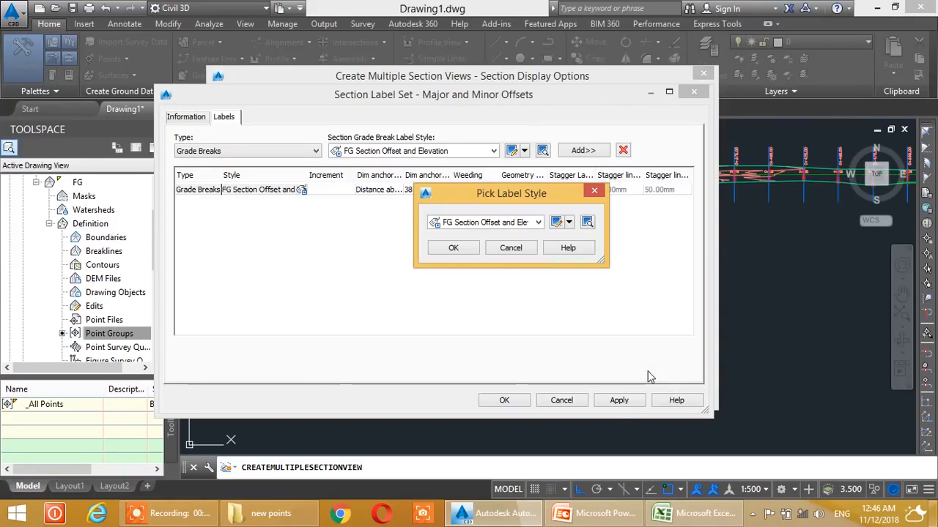
Apply the edited grade break label style and assign the Major and Minor Offsets label set to the FG section
click(452, 247)
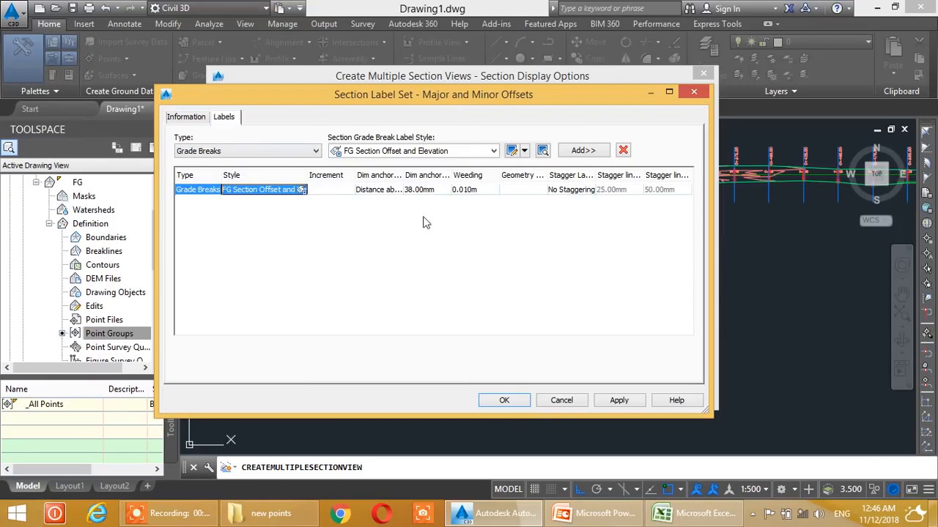
click(619, 402)
click(504, 400)
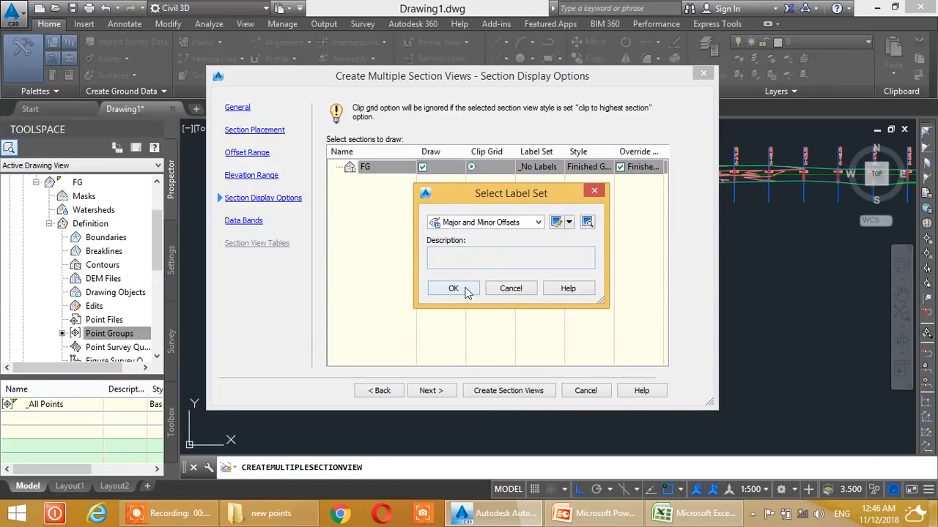
click(454, 289)
Proceed to the data bands settings and choose the Major Stations Offset and Elevations band set
click(433, 392)
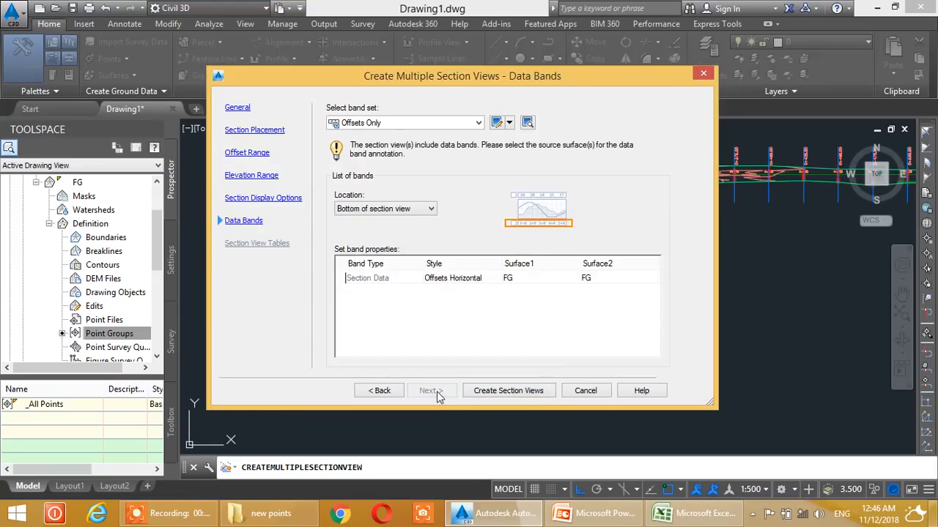
click(448, 123)
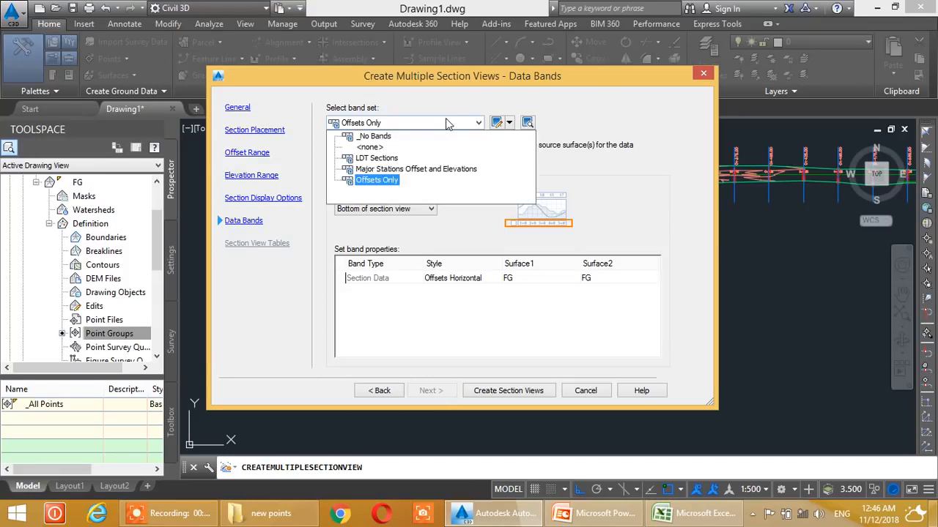
click(448, 170)
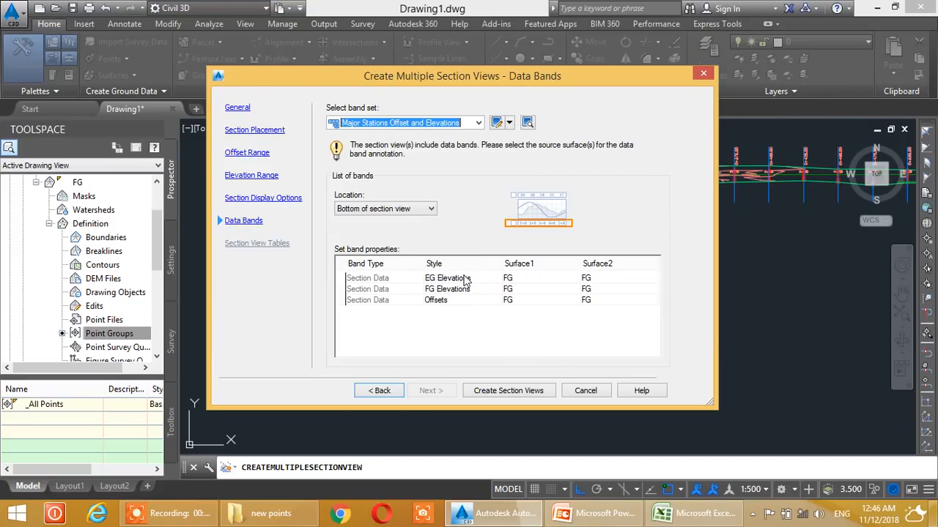
Edit the EG Elevations band style to hide its border, title box, title box text and major increment ticks
click(465, 278)
click(476, 279)
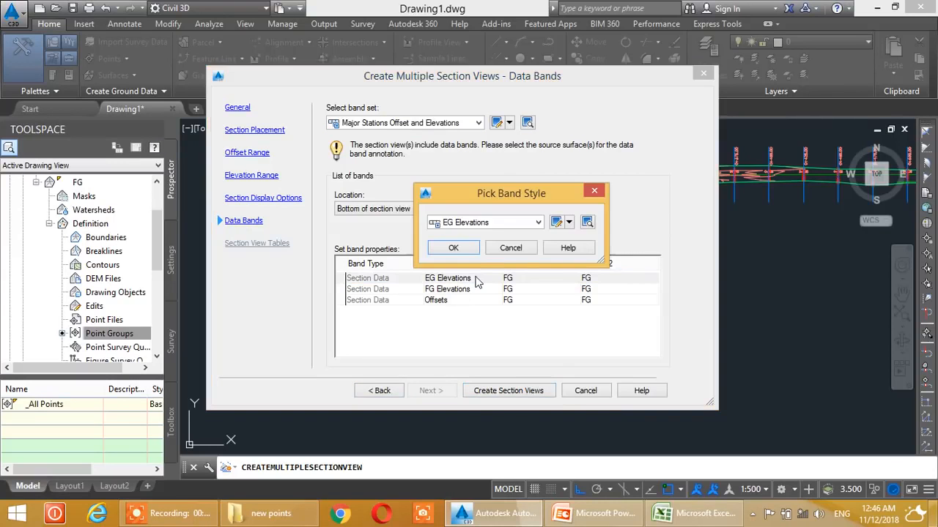
click(556, 224)
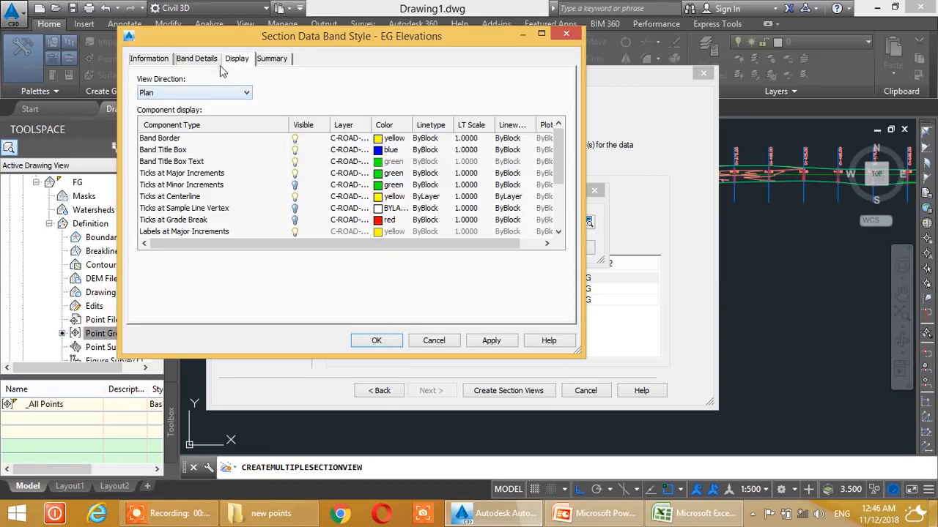
click(294, 138)
click(294, 150)
click(294, 161)
click(294, 173)
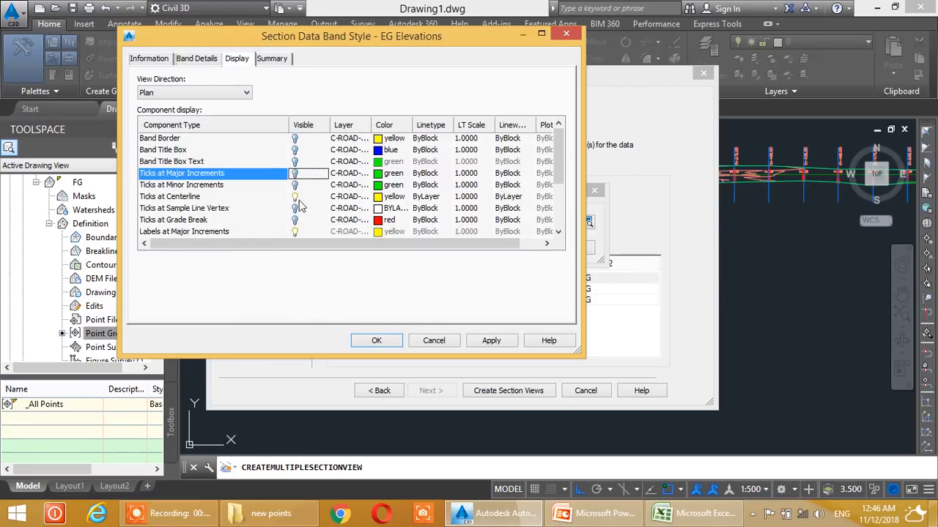
Hide the centerline ticks, major increment labels and centerline labels in the EG Elevations band style, and accept the style
click(295, 196)
click(295, 232)
scroll(297, 212, down, 2)
click(295, 186)
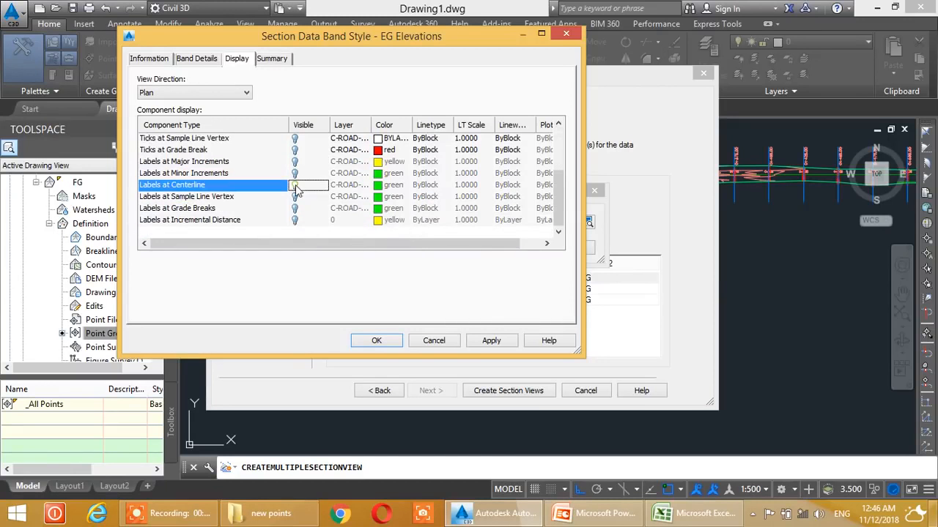
click(491, 341)
click(376, 341)
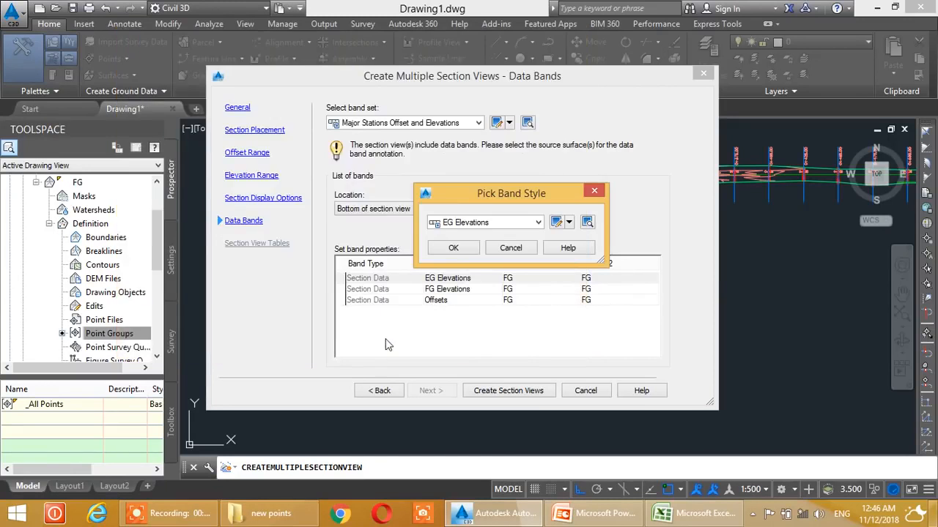
click(468, 251)
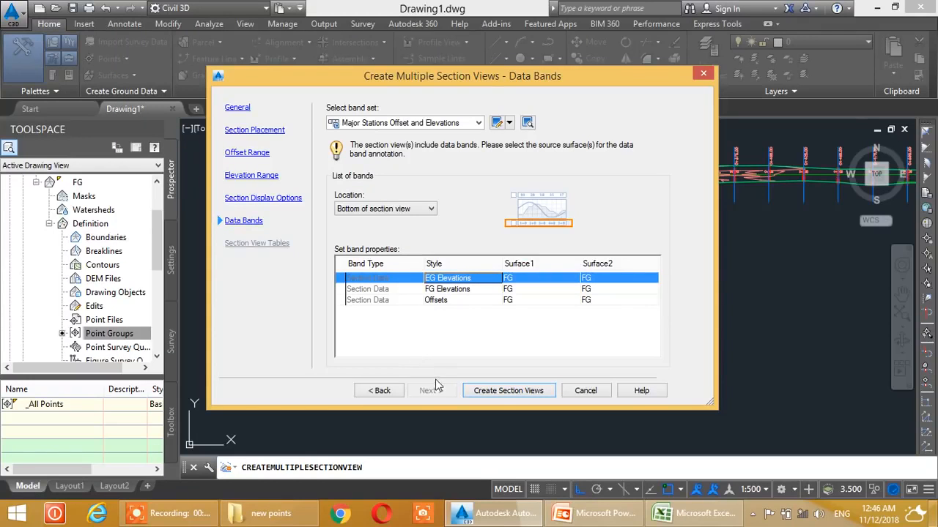
Create the multiple section views with their origin in the empty area below the start of the alignment
click(508, 391)
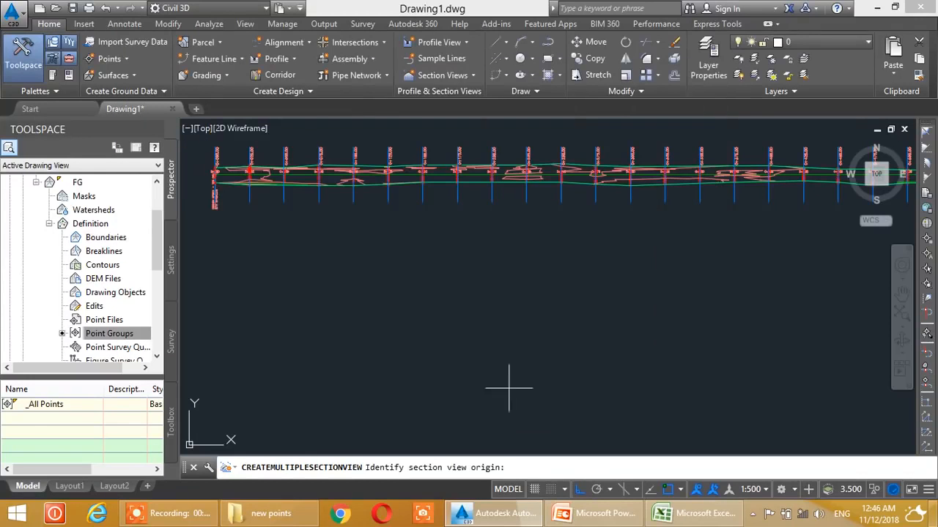
scroll(247, 290, down, 3)
mouse_move(253, 339)
middle_down()
mouse_move(274, 236)
mouse_move(310, 315)
middle_up()
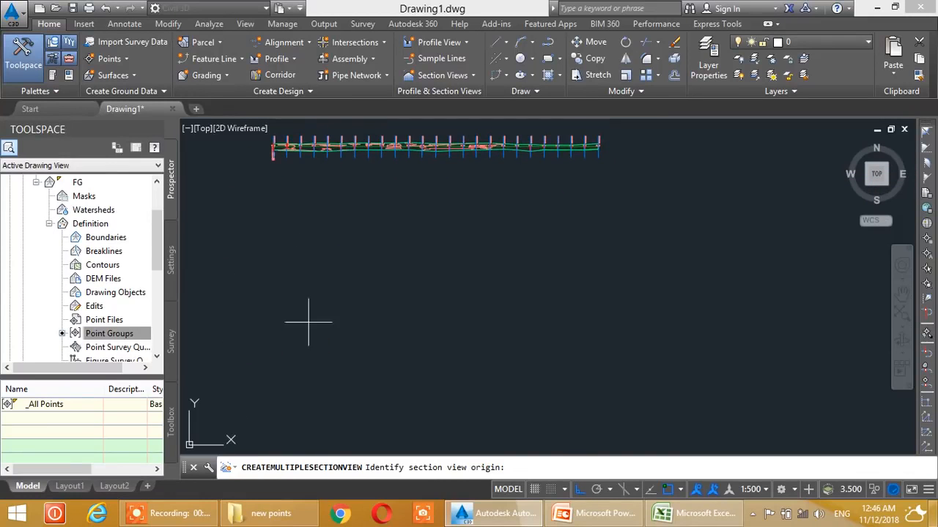
click(277, 420)
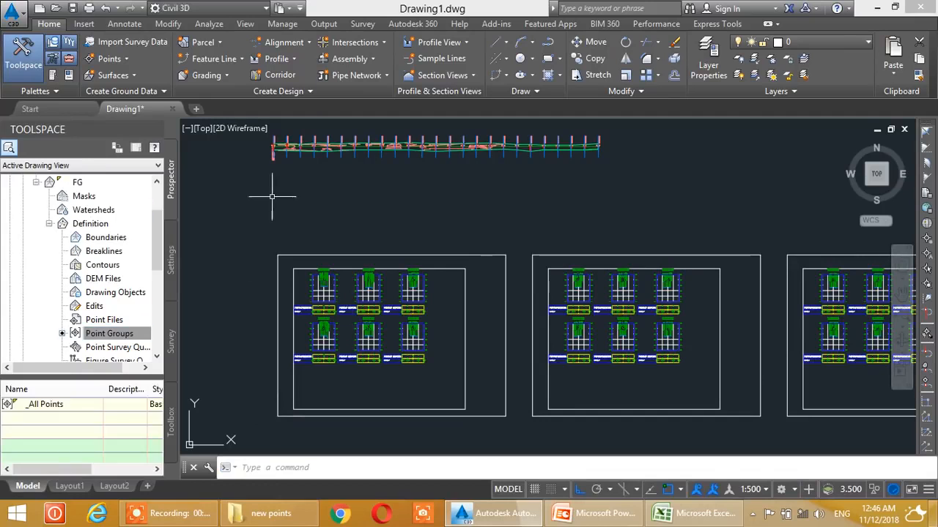
Examine the grids, grade break labels and data bands of the new section views, starting at station 0+000.00
scroll(321, 296, up, 2)
scroll(321, 296, up, 5)
mouse_move(366, 251)
middle_down()
mouse_move(345, 316)
mouse_move(347, 230)
mouse_move(392, 172)
mouse_move(428, 219)
mouse_move(362, 289)
mouse_move(348, 320)
middle_up()
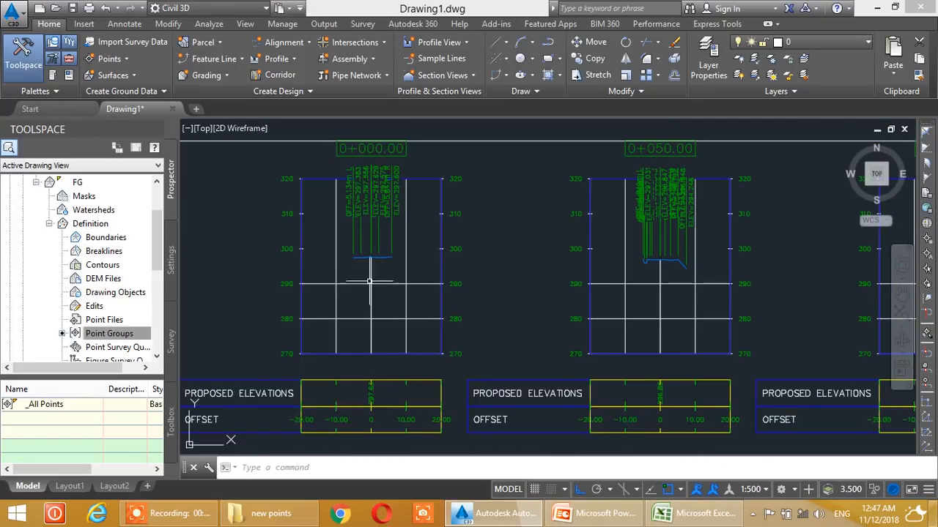
scroll(352, 247, up, 2)
mouse_move(391, 235)
middle_down()
mouse_move(379, 292)
mouse_move(364, 269)
middle_up()
middle_drag(362, 307, 353, 231)
middle_drag(353, 344, 363, 161)
scroll(354, 209, down, 4)
middle_drag(371, 316, 367, 269)
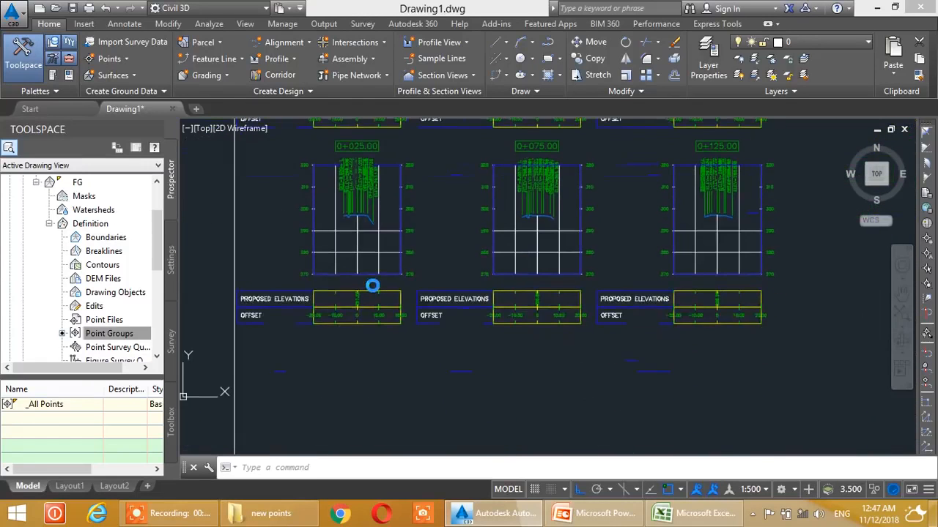
Set the annotation scale to 1:50 and check the grade break label spacing on the 0+025.00 section
click(758, 490)
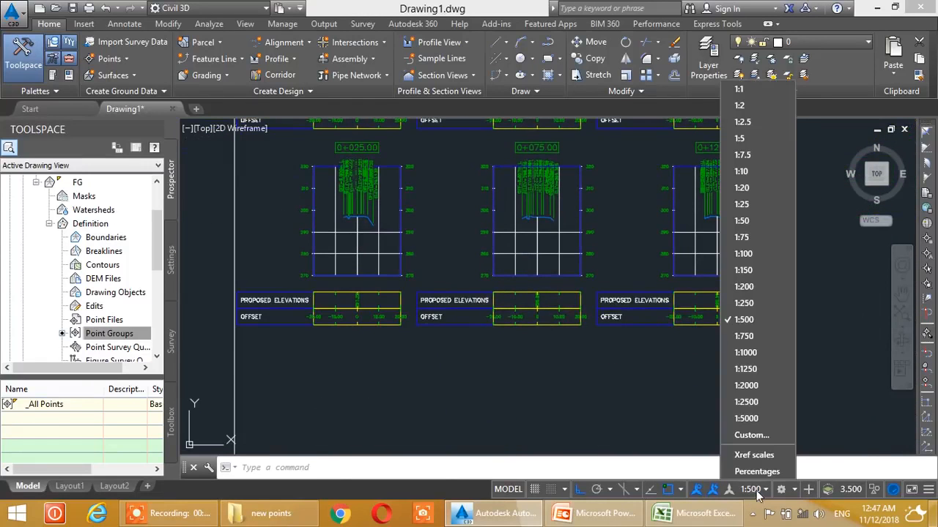
click(752, 223)
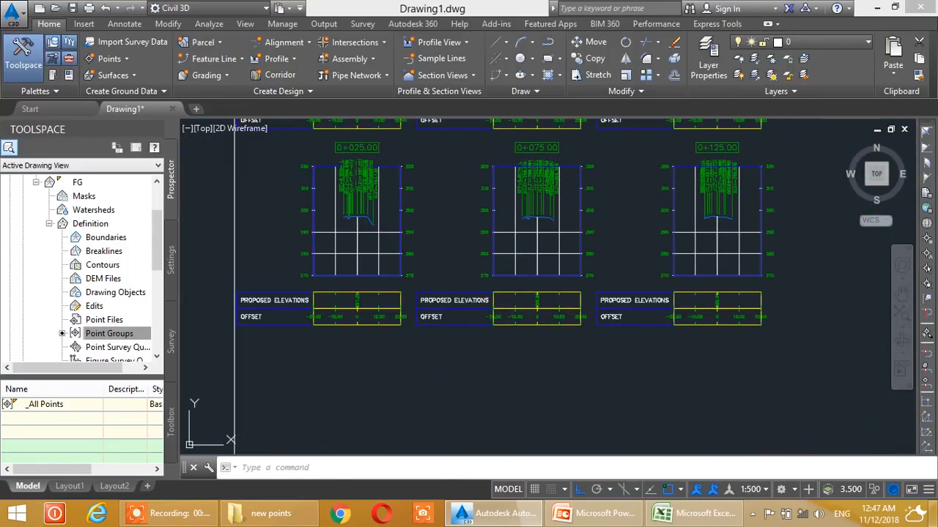
scroll(366, 219, up, 6)
middle_drag(326, 218, 401, 236)
scroll(445, 254, up, 8)
mouse_move(345, 227)
middle_down()
mouse_move(388, 256)
mouse_move(404, 312)
middle_up()
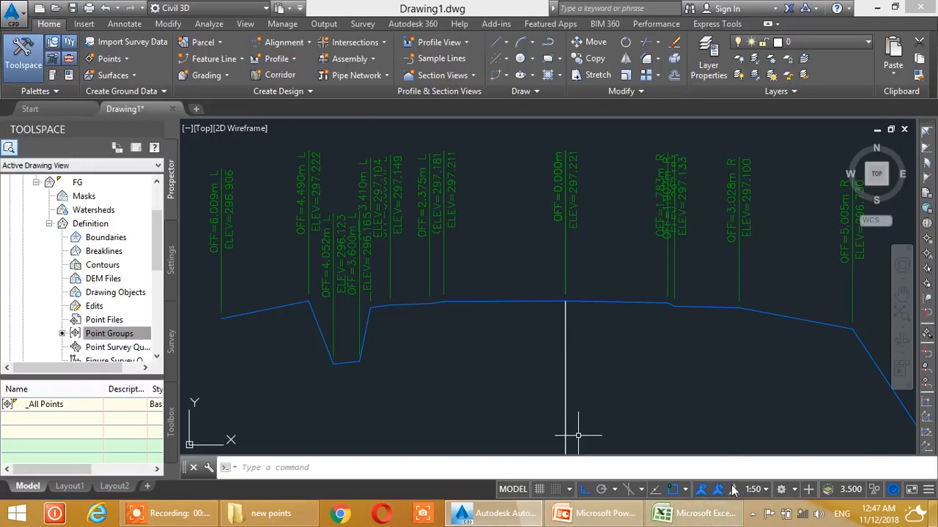
Set the annotation scale to 1:20
click(755, 489)
click(758, 184)
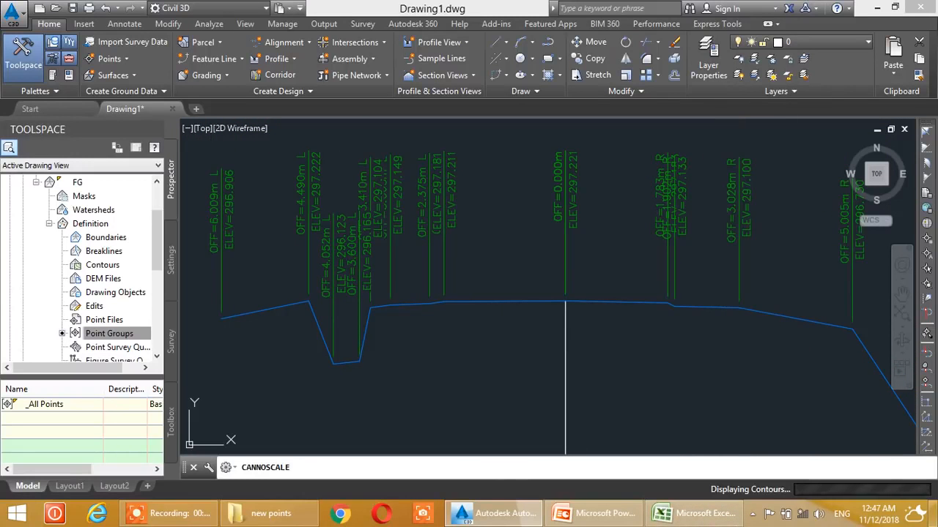
Examine the grade break offset and elevation labels along the whole 0+025.00 section for overlaps
scroll(375, 320, up, 4)
middle_drag(567, 319, 417, 321)
middle_drag(689, 302, 473, 314)
middle_drag(722, 298, 594, 297)
scroll(663, 294, up, 2)
scroll(619, 288, down, 4)
middle_drag(729, 307, 506, 302)
middle_drag(678, 319, 562, 277)
middle_drag(517, 305, 634, 284)
middle_drag(354, 287, 552, 283)
middle_drag(342, 256, 505, 283)
middle_drag(371, 281, 495, 279)
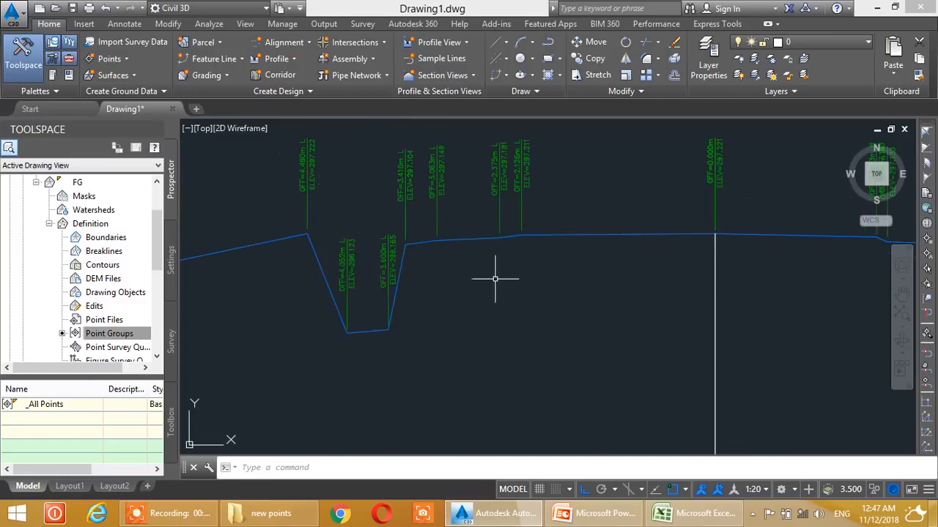
Locate the section view at station 0+000.00 and examine its title and section line
scroll(410, 273, down, 6)
scroll(439, 264, down, 4)
middle_drag(444, 233, 416, 320)
middle_drag(428, 227, 408, 315)
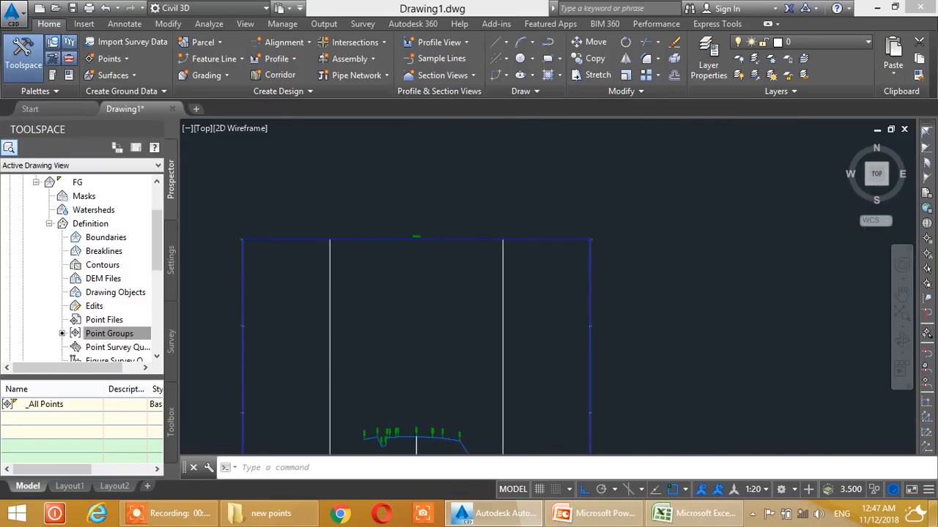
scroll(410, 293, down, 7)
middle_drag(398, 210, 389, 251)
scroll(392, 251, up, 5)
scroll(391, 251, up, 4)
middle_drag(366, 187, 392, 363)
mouse_move(378, 189)
middle_down()
mouse_move(391, 355)
mouse_move(386, 244)
middle_up()
scroll(438, 258, up, 2)
scroll(452, 248, down, 4)
middle_drag(376, 312, 377, 259)
Hide the Toolspace, bring up the Excel data sheet and restore the Civil 3D window to sit beside it
click(23, 55)
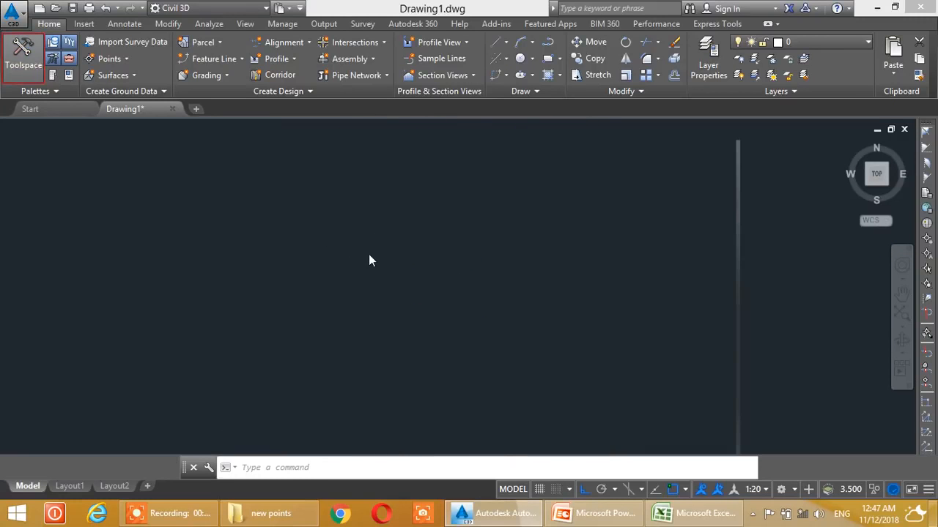
click(701, 518)
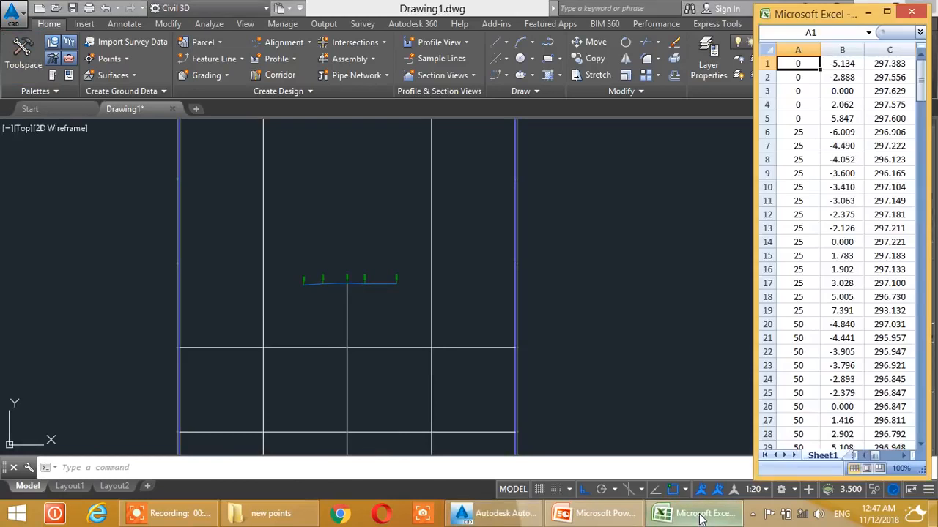
click(359, 8)
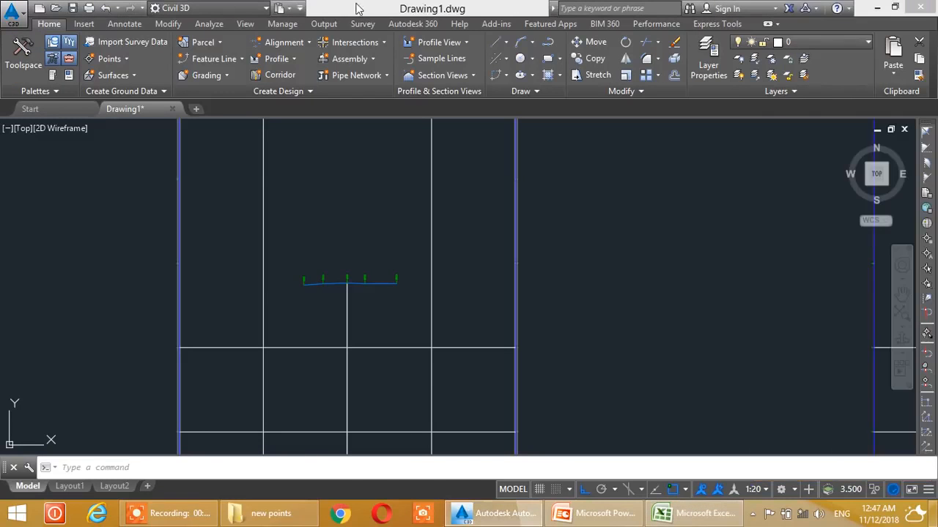
click(894, 6)
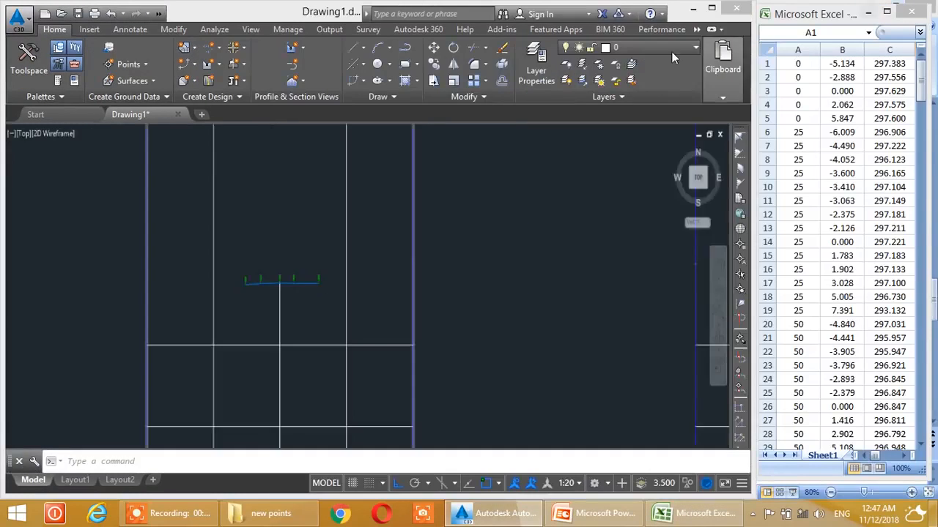
Examine the grade break labels across the 0+000.00 section alongside the station 0 rows of the Excel sheet
scroll(235, 299, up, 4)
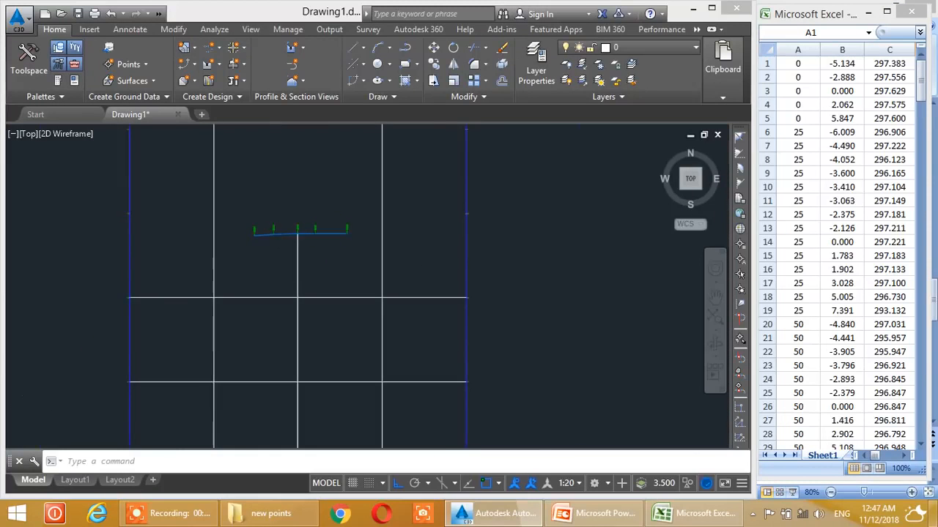
click(810, 69)
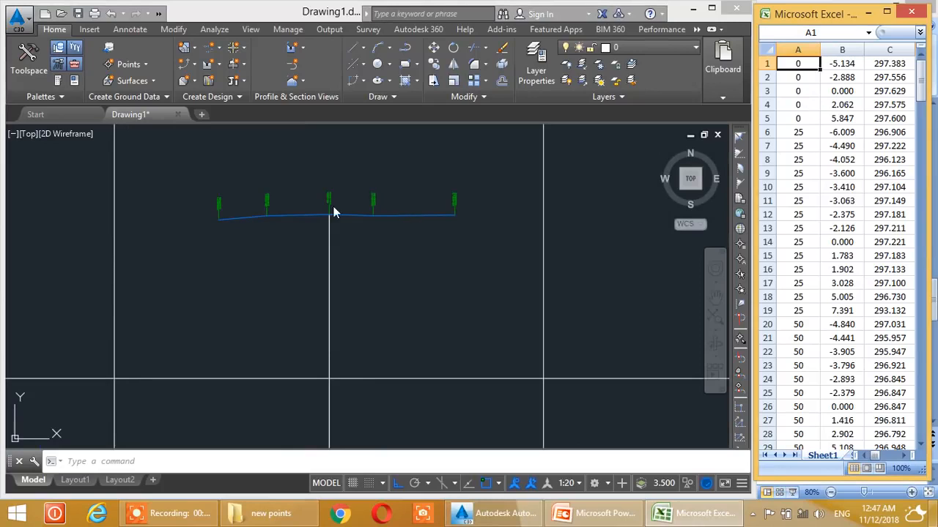
click(346, 234)
scroll(377, 235, up, 6)
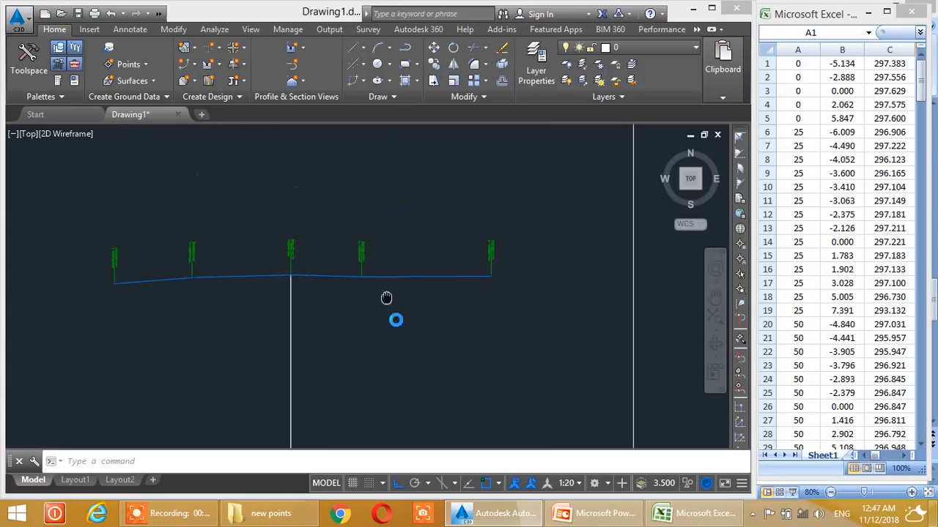
mouse_move(337, 312)
middle_down()
mouse_move(392, 322)
mouse_move(340, 340)
middle_up()
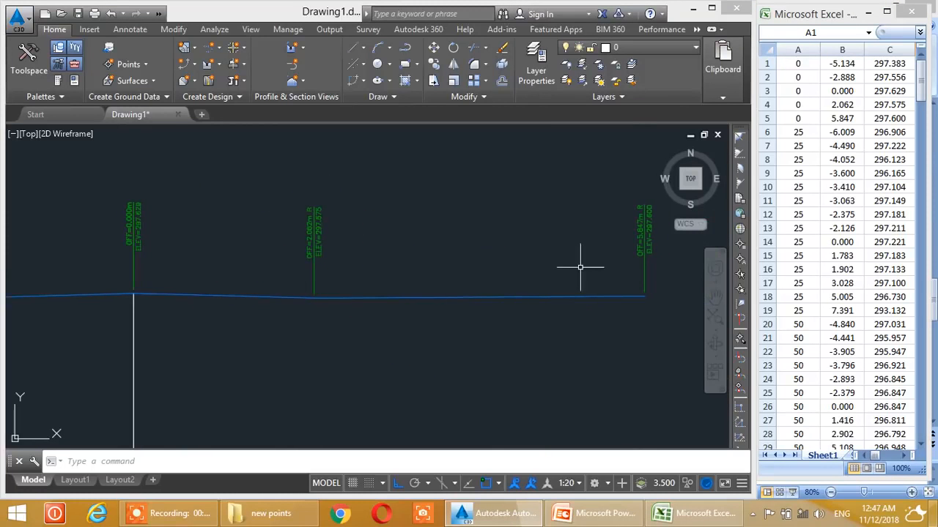
middle_drag(121, 314, 453, 315)
mouse_move(161, 325)
middle_down()
mouse_move(343, 287)
mouse_move(352, 317)
middle_up()
mouse_move(246, 317)
middle_down()
mouse_move(295, 274)
mouse_move(320, 271)
middle_up()
scroll(304, 237, up, 2)
middle_drag(318, 234, 294, 292)
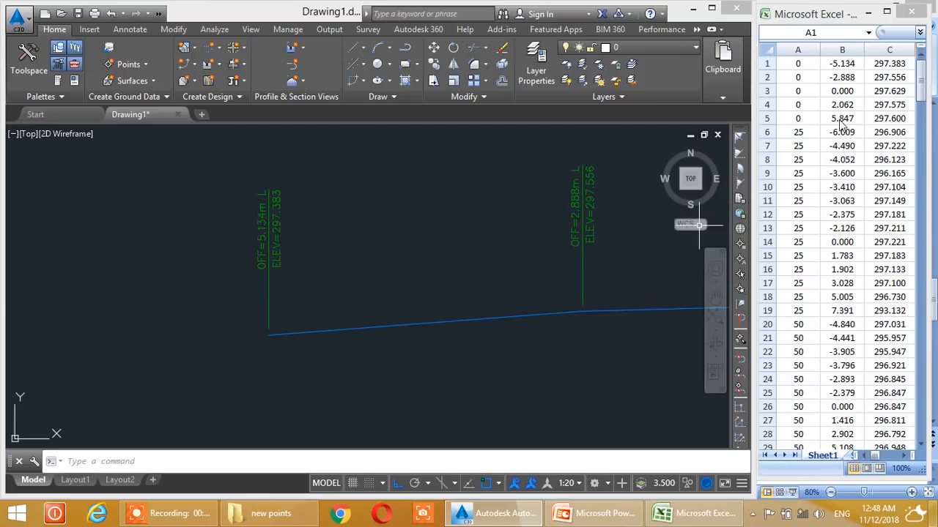
Compare each offset and elevation label of the 0+000.00 section with columns B and C of the station 0 rows
click(841, 69)
click(841, 66)
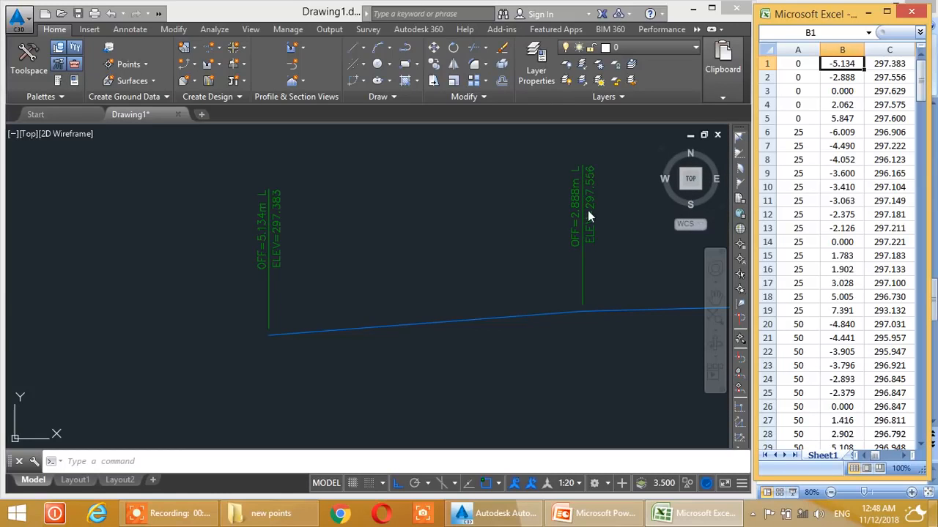
click(889, 79)
scroll(629, 284, down, 4)
scroll(387, 266, up, 5)
middle_drag(366, 230, 336, 246)
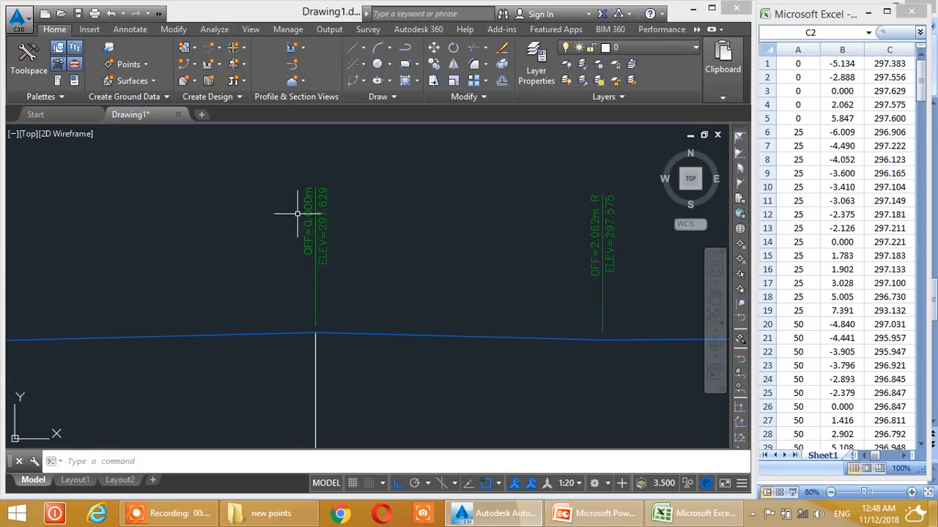
middle_drag(585, 298, 429, 275)
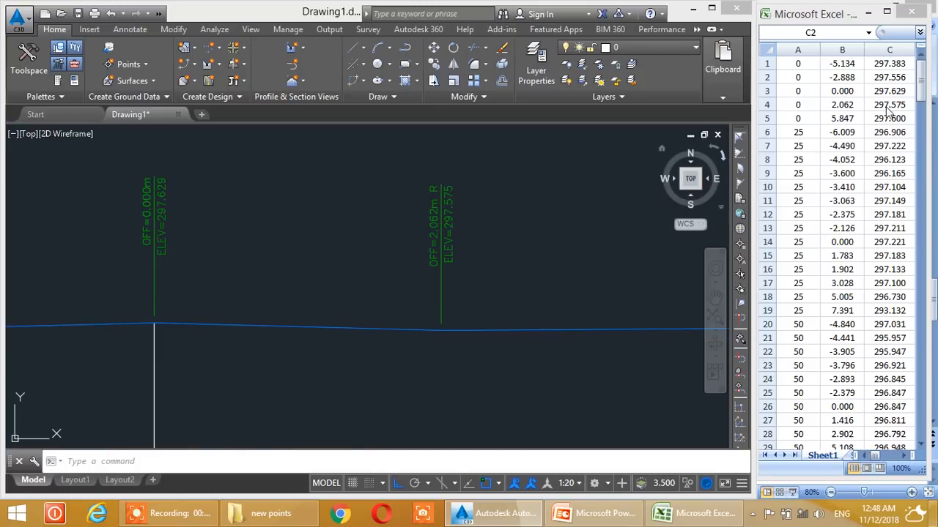
middle_drag(500, 289, 256, 285)
middle_drag(567, 289, 244, 290)
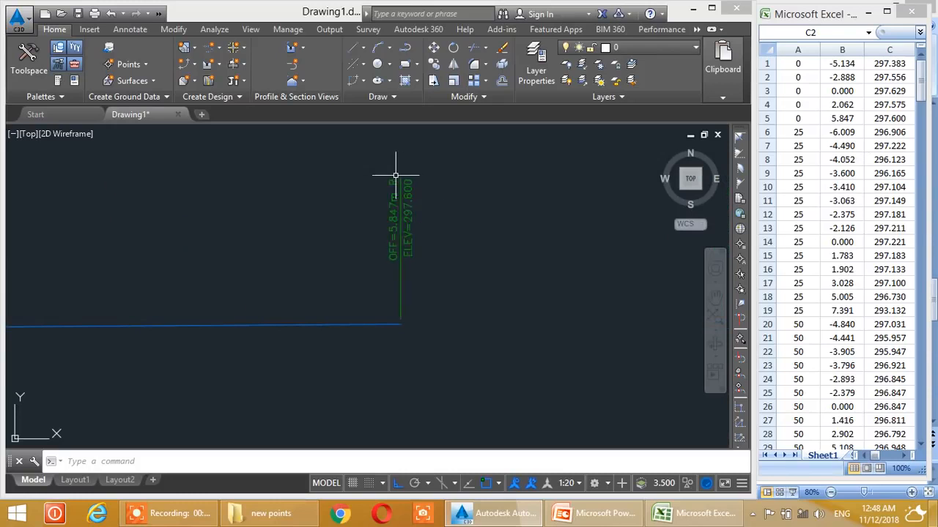
Find the 0+025.00 section view and follow its section line to the last grade break label on the right side
scroll(247, 274, down, 2)
scroll(247, 274, down, 8)
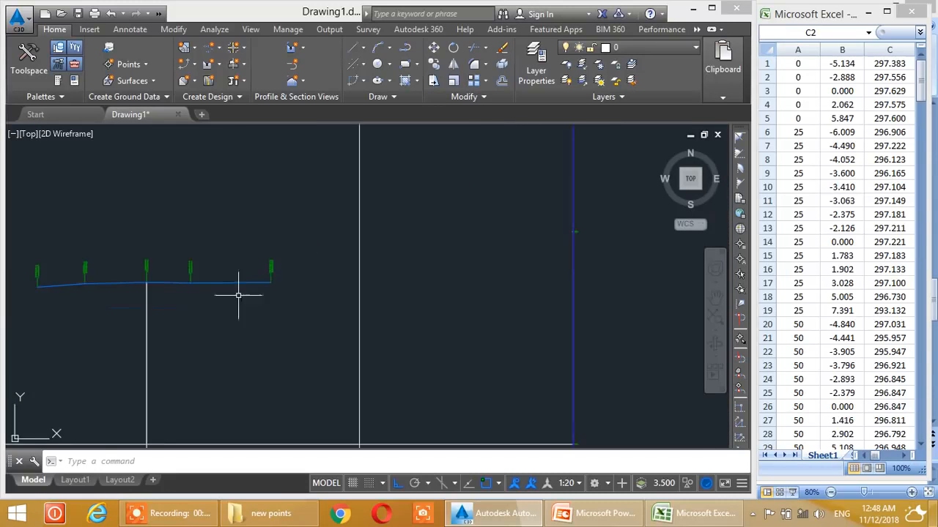
middle_drag(242, 364, 271, 271)
scroll(269, 268, up, 8)
middle_drag(264, 211, 258, 249)
scroll(287, 209, up, 8)
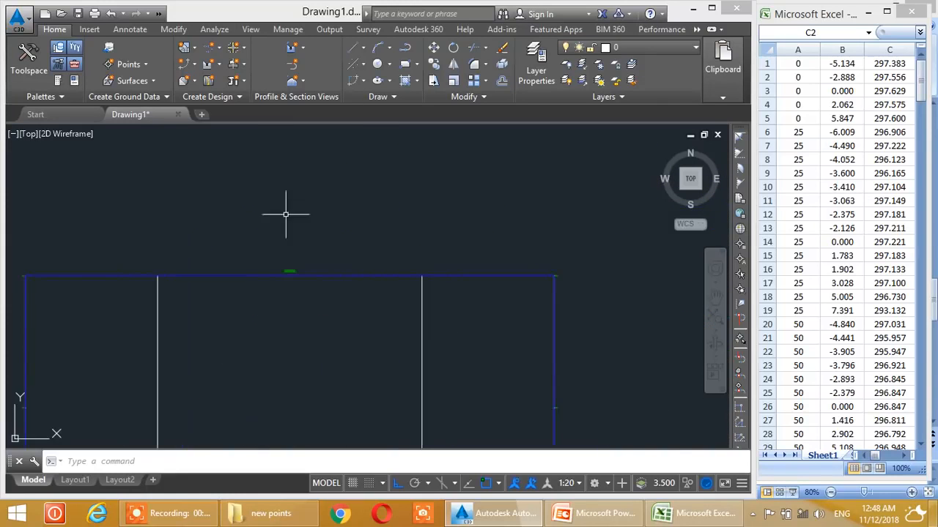
scroll(313, 220, down, 6)
middle_drag(301, 352, 315, 293)
scroll(334, 265, up, 6)
middle_drag(388, 272, 333, 260)
middle_drag(208, 226, 371, 341)
scroll(281, 288, up, 4)
middle_drag(445, 318, 139, 261)
middle_drag(491, 329, 255, 208)
scroll(281, 273, down, 6)
middle_drag(310, 337, 333, 282)
scroll(357, 286, up, 4)
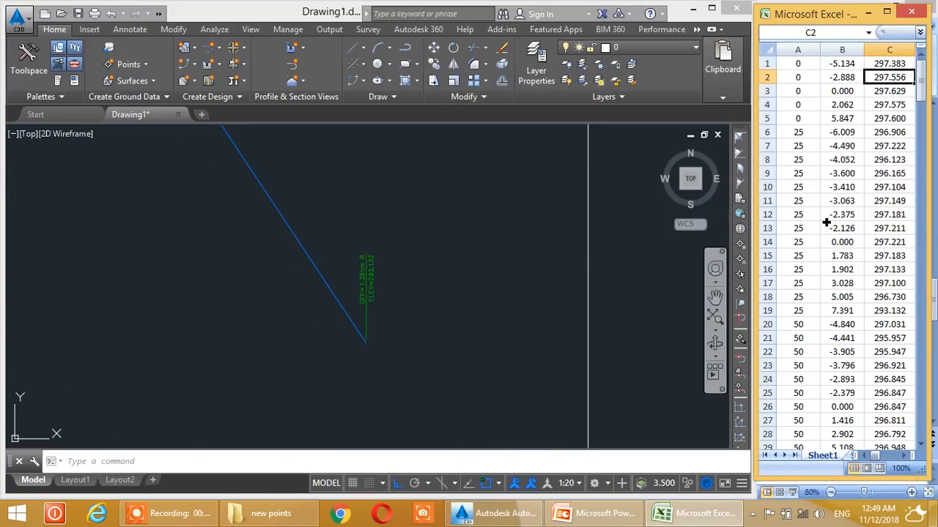
Compare the outermost right grade break label of the 0+025.00 section with the sheet's last station 25 row
click(830, 257)
click(846, 311)
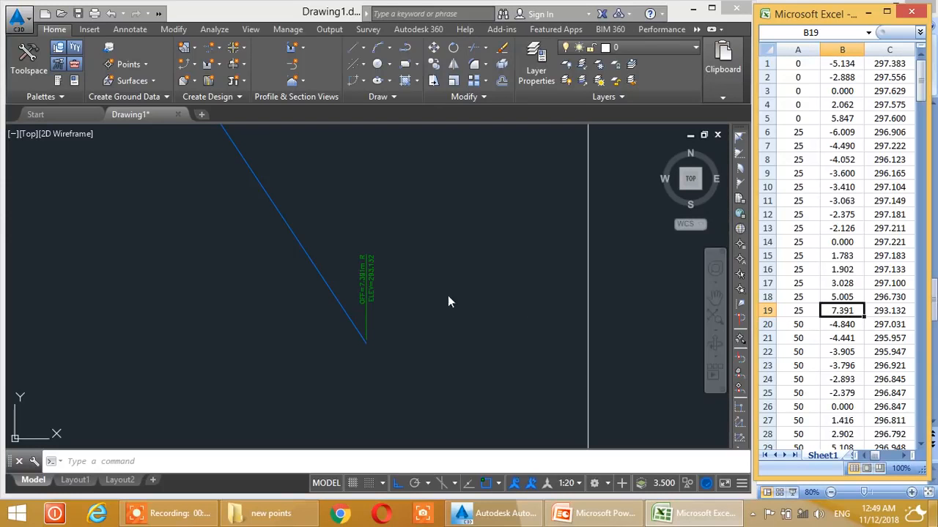
click(354, 299)
scroll(362, 290, up, 3)
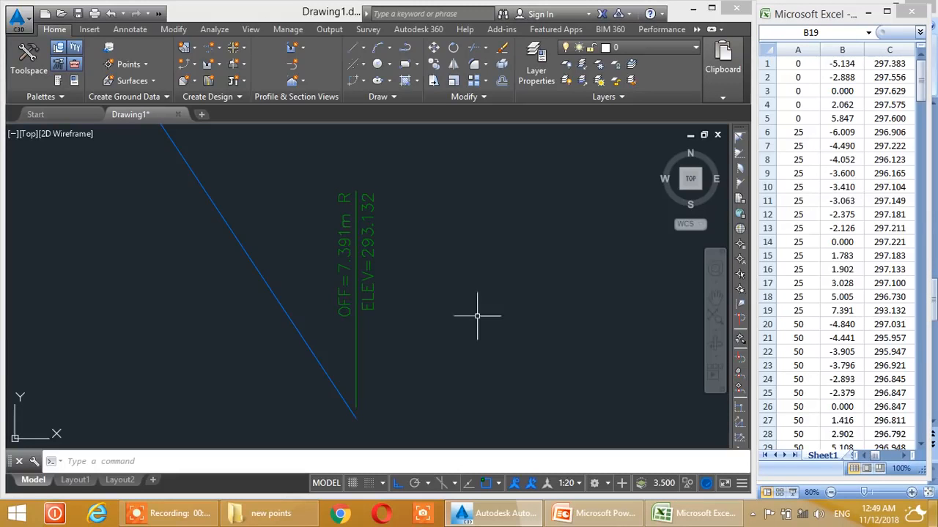
Look over the 0+025.00 section view and its neighbours, out to an overview of several rows of section views
scroll(198, 289, down, 5)
middle_drag(210, 299, 353, 291)
scroll(210, 266, down, 8)
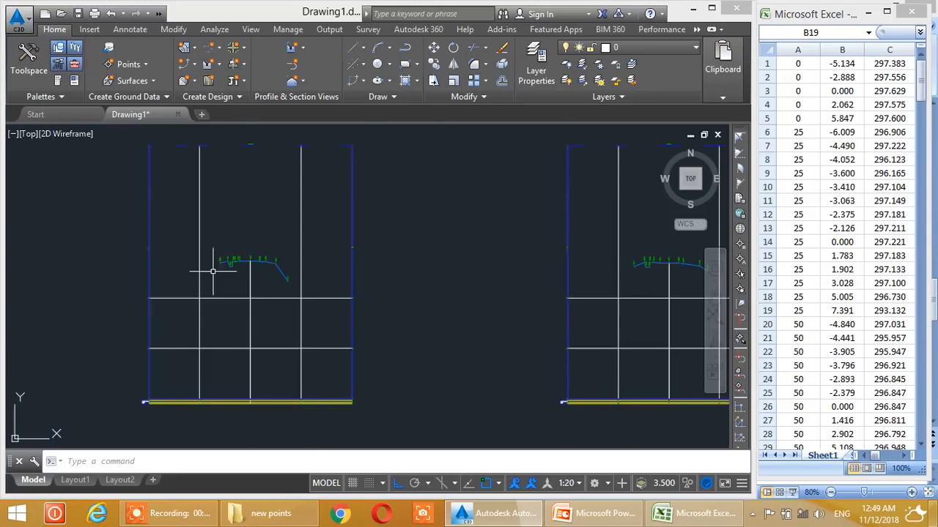
middle_drag(230, 272, 242, 259)
scroll(249, 261, down, 4)
scroll(242, 257, up, 6)
middle_drag(283, 290, 262, 265)
middle_drag(677, 262, 392, 275)
middle_drag(315, 248, 495, 295)
middle_drag(191, 242, 370, 291)
scroll(176, 244, up, 2)
scroll(175, 244, down, 5)
middle_drag(271, 187, 251, 263)
mouse_move(204, 198)
middle_down()
mouse_move(216, 236)
mouse_move(232, 239)
mouse_move(225, 209)
middle_up()
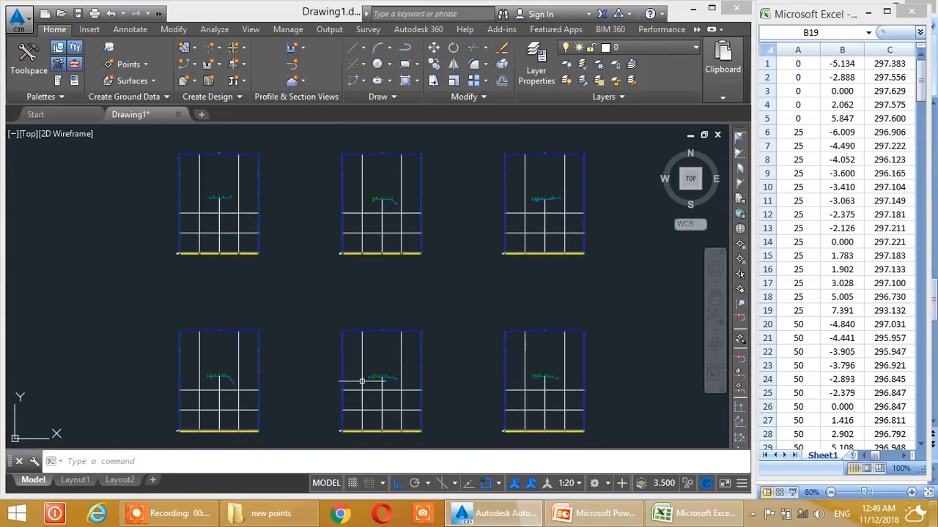
Try an annotation scale of 1:75 and check the label size on the section views
click(580, 483)
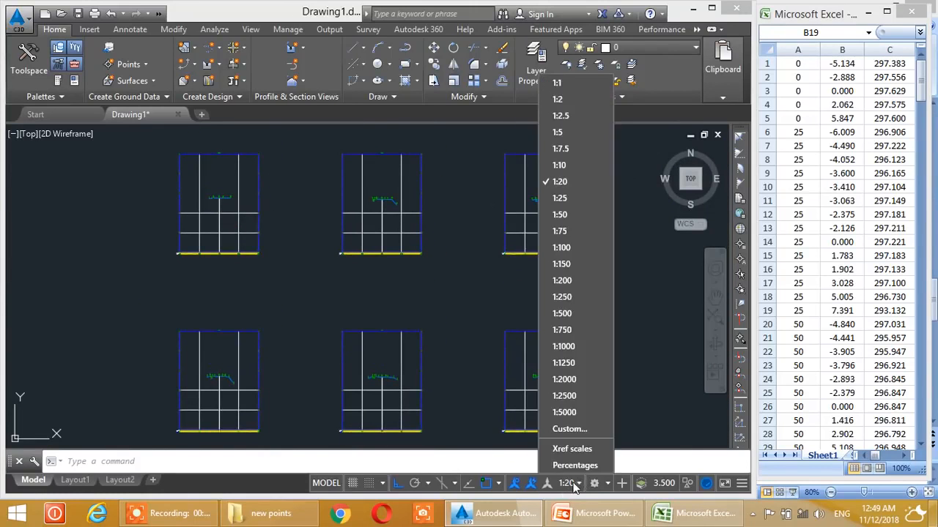
click(561, 231)
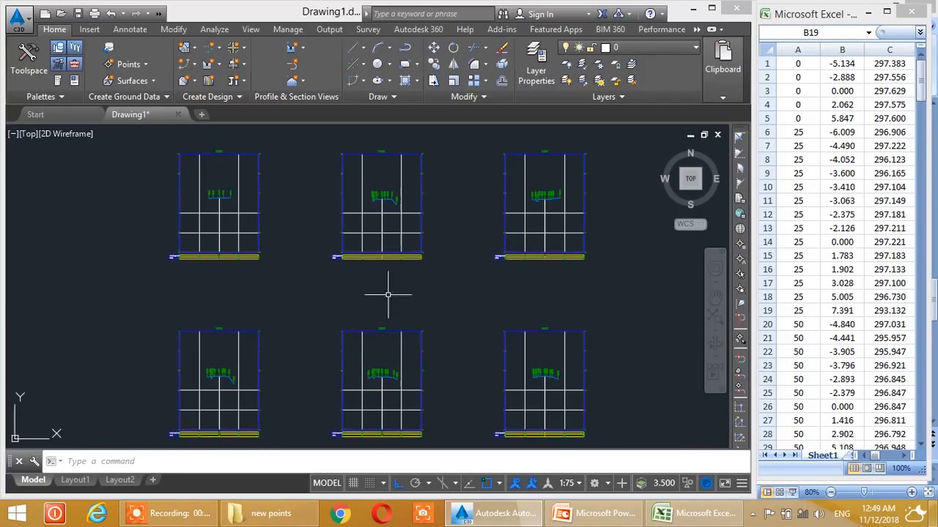
scroll(372, 266, up, 3)
scroll(255, 318, up, 2)
scroll(251, 245, down, 4)
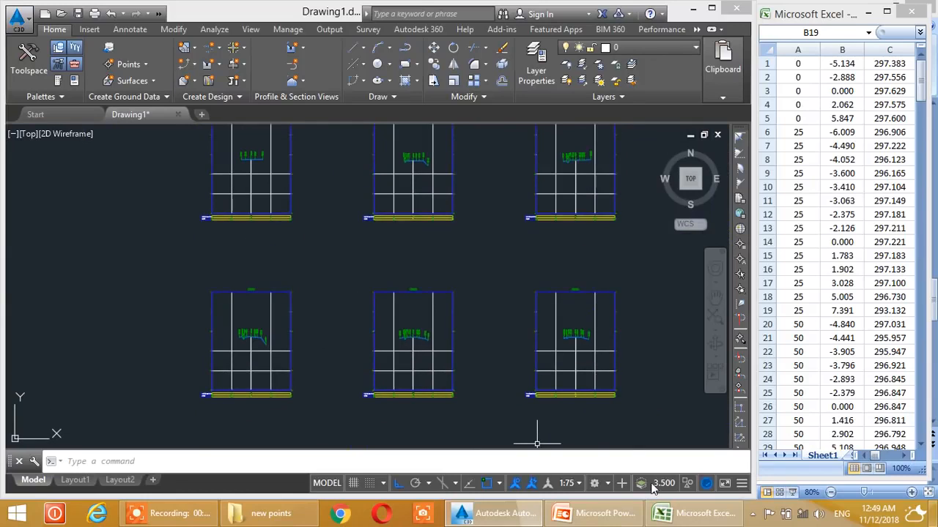
Set the annotation scale to 1:150 and check the grade break labels and data bands of the first section view
click(570, 483)
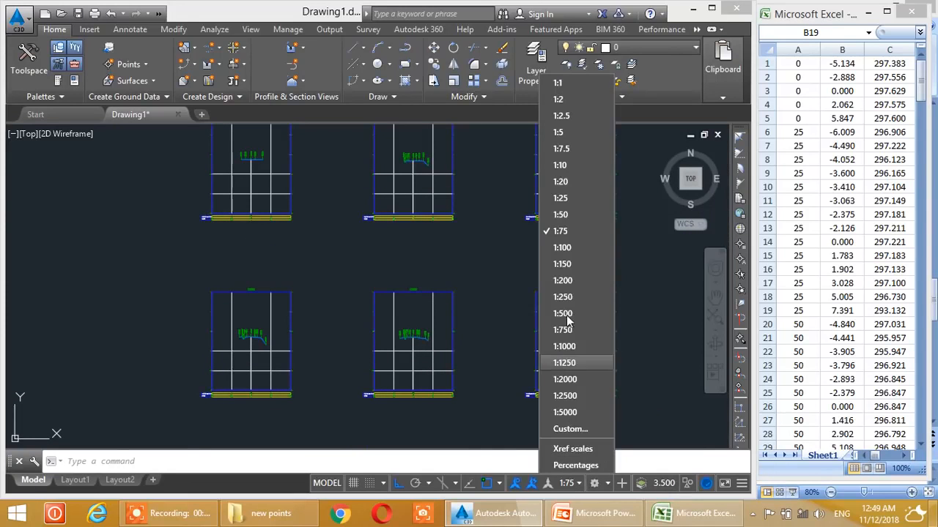
click(565, 263)
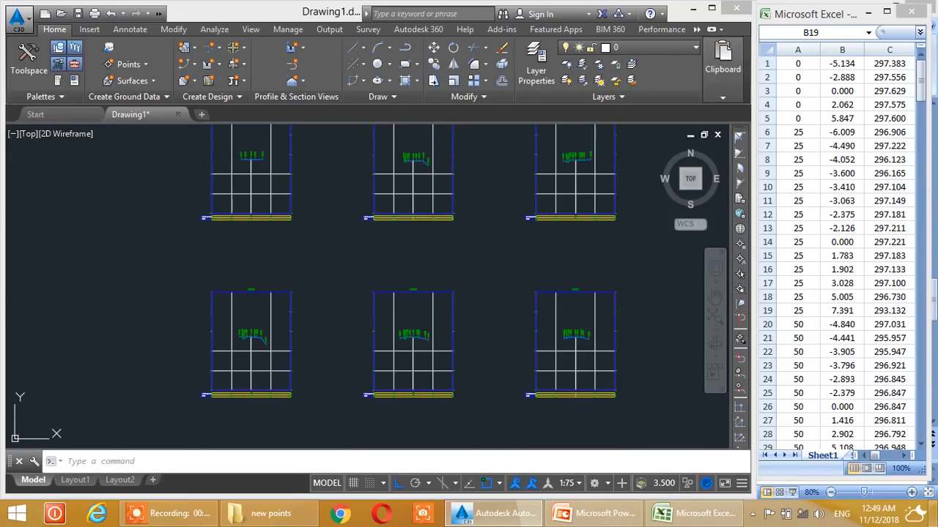
scroll(251, 211, up, 4)
scroll(276, 295, up, 2)
scroll(306, 274, down, 4)
middle_drag(305, 244, 275, 315)
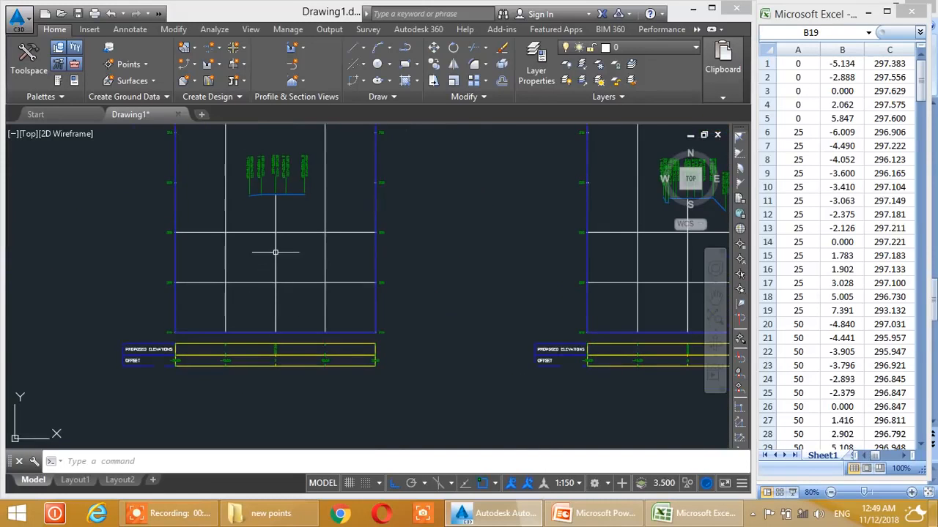
scroll(247, 333, up, 4)
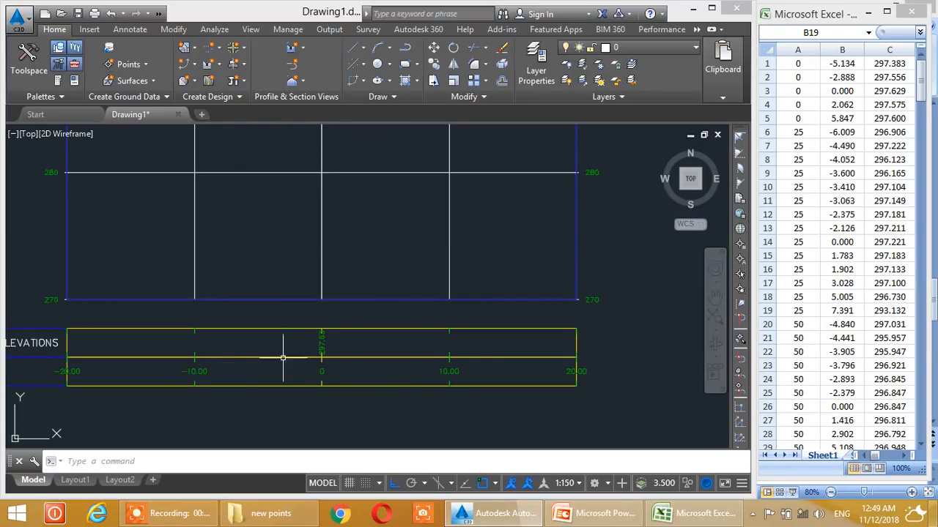
scroll(293, 320, down, 3)
scroll(274, 317, up, 2)
Open the first section view's Road Section style for editing and go through its grid, graph and title settings to the horizontal axes
click(291, 237)
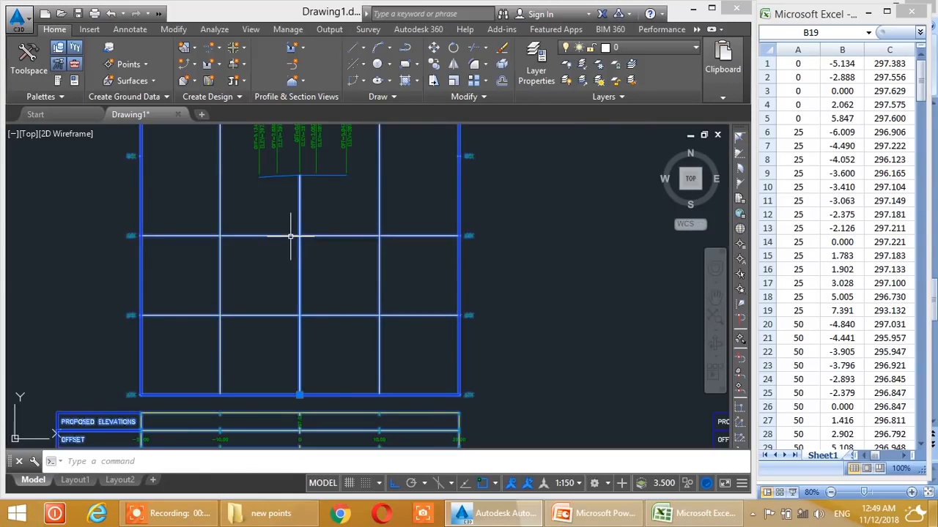
right_click(258, 235)
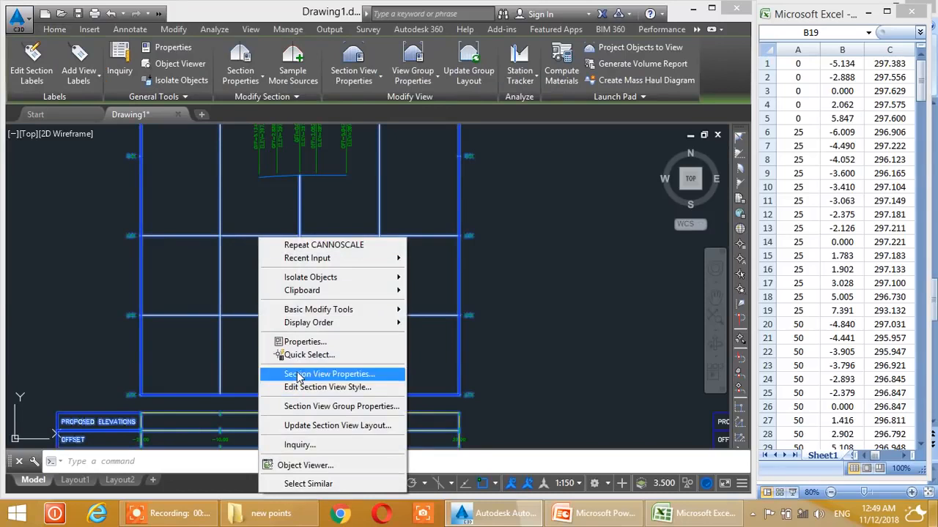
click(349, 388)
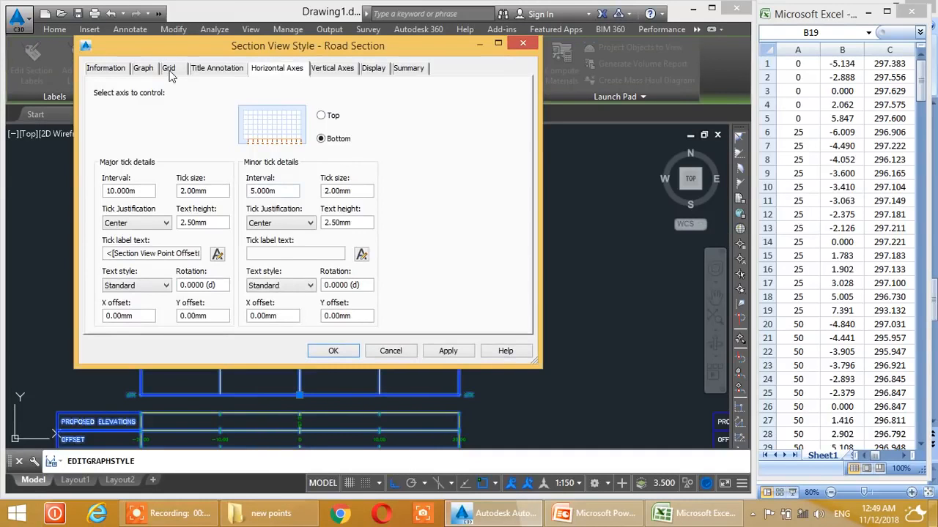
click(168, 68)
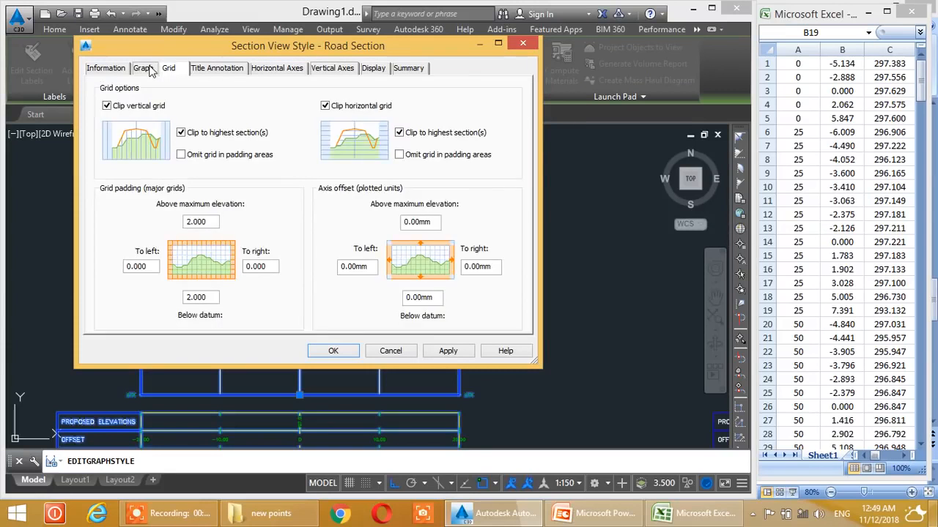
click(144, 68)
click(198, 69)
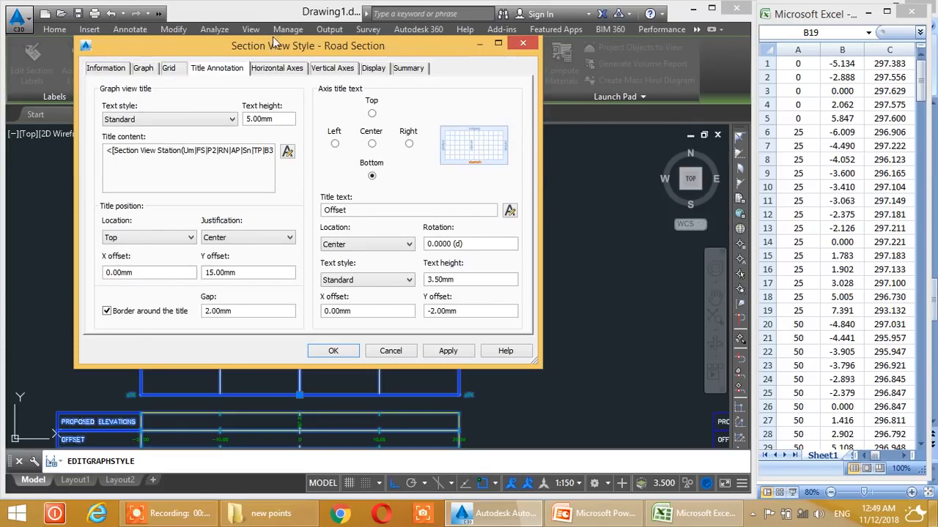
click(269, 69)
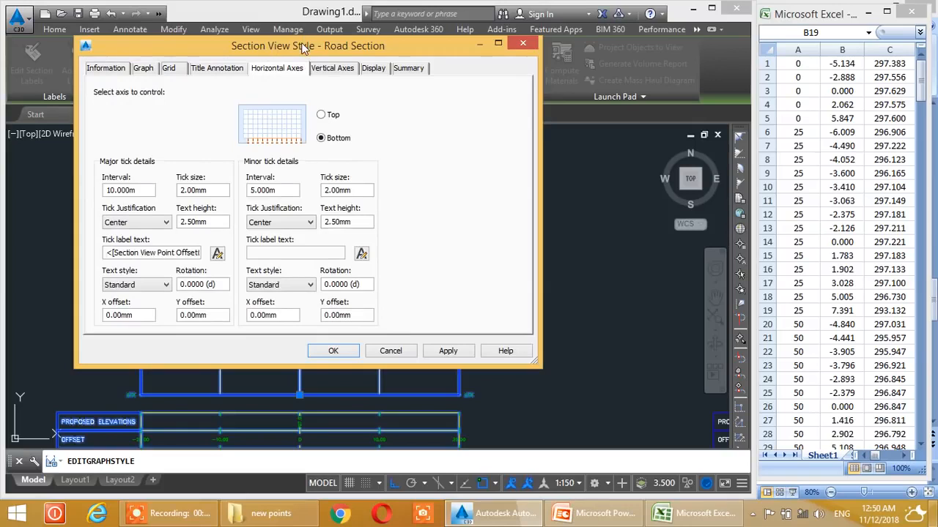
Set the bottom horizontal axis to a 5 m major and 2.5 m minor tick interval, and apply the style
drag(302, 48, 427, 54)
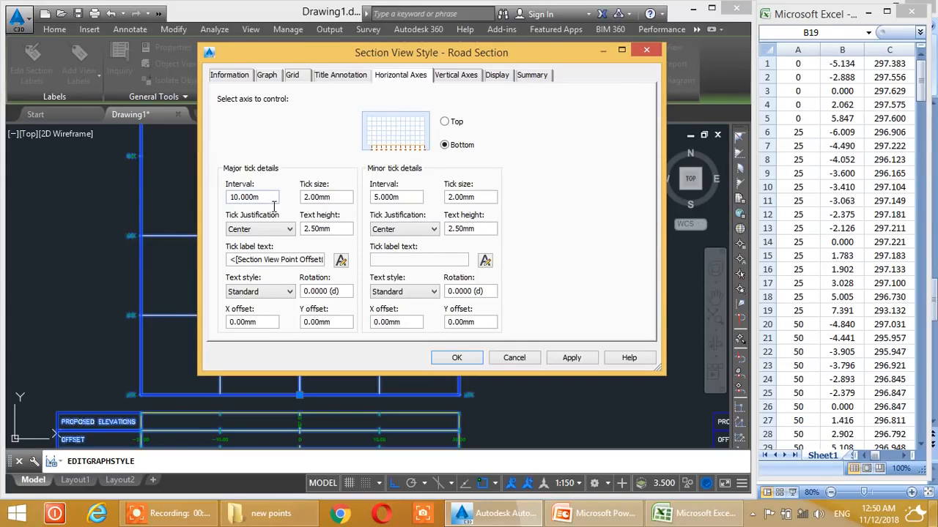
drag(276, 202, 204, 197)
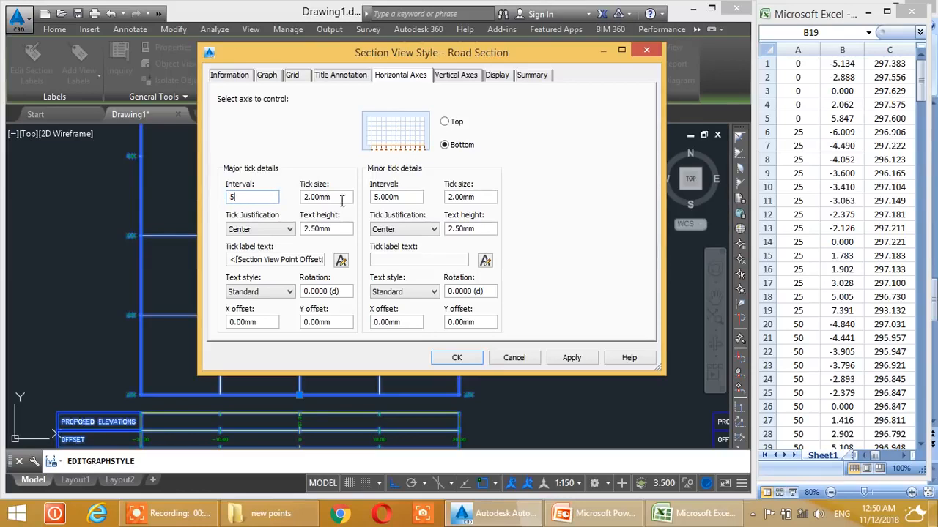
drag(392, 205, 364, 200)
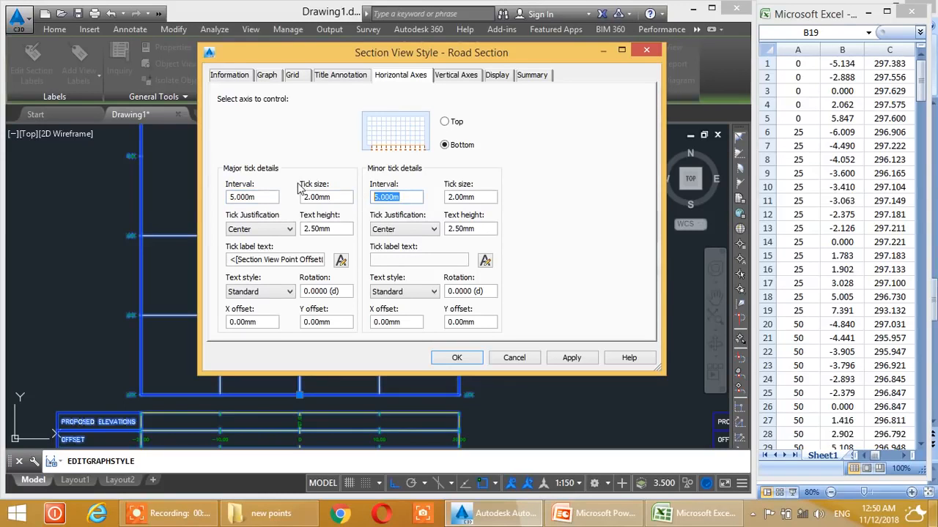
text(2.5)
click(578, 363)
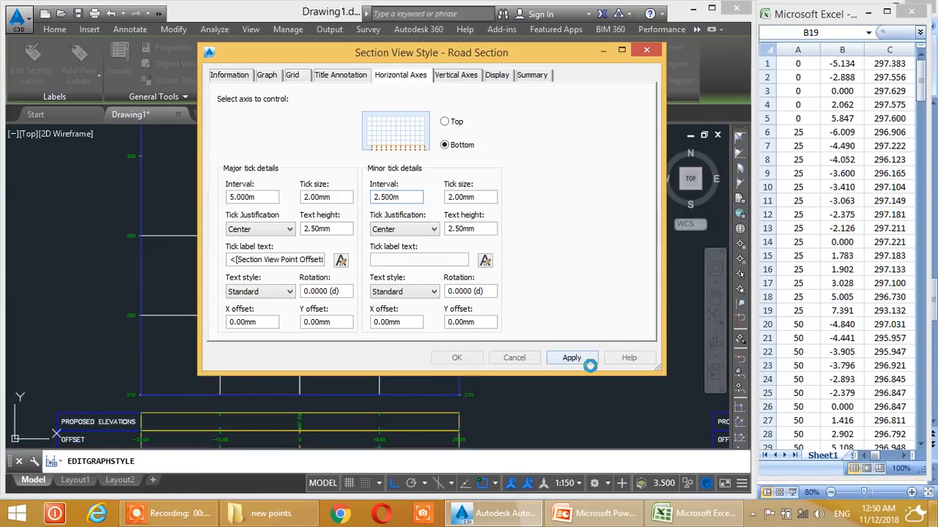
click(457, 359)
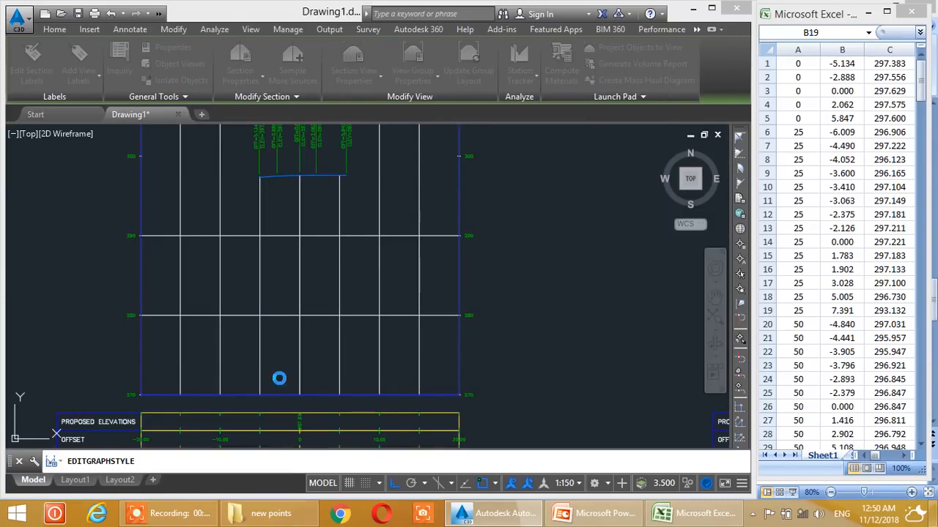
Examine the proposed elevations and offset bands and the vertical grid lines of the first section view
scroll(320, 232, down, 2)
middle_drag(279, 349, 296, 260)
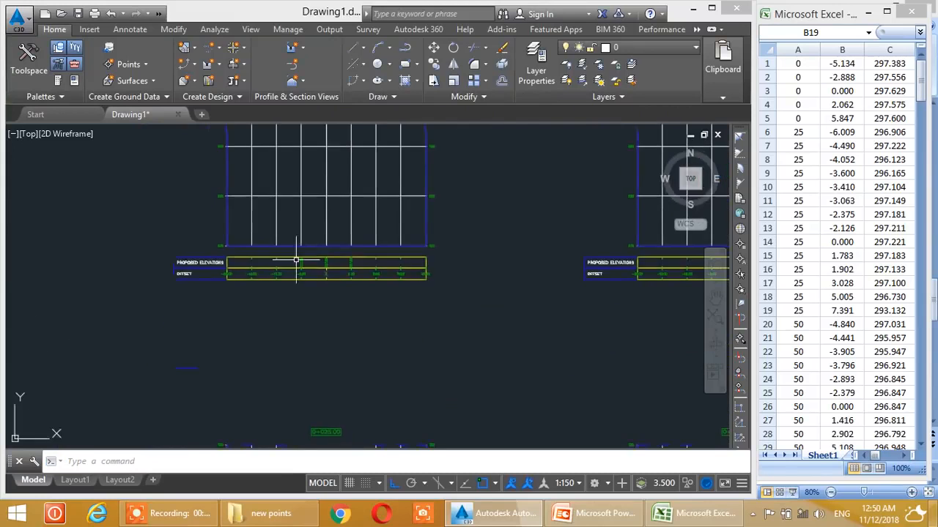
scroll(296, 260, up, 2)
middle_drag(300, 178, 300, 247)
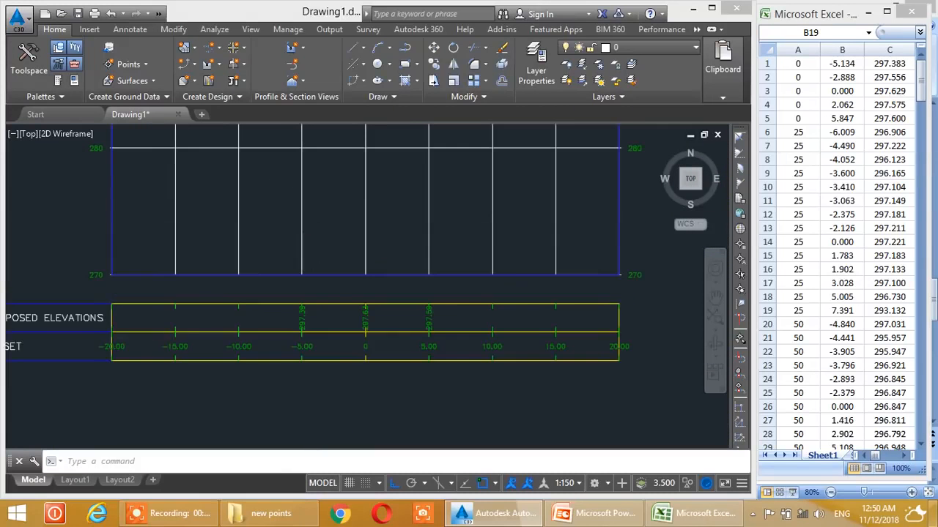
middle_drag(344, 180, 323, 317)
middle_drag(293, 168, 307, 346)
middle_drag(304, 208, 327, 292)
scroll(334, 299, up, 2)
middle_drag(404, 358, 321, 211)
Survey the grid spacing, labels and bands across the other rows and columns of section views
scroll(364, 271, down, 6)
scroll(376, 291, down, 5)
mouse_move(376, 293)
middle_down()
mouse_move(398, 283)
mouse_move(337, 285)
middle_up()
mouse_move(479, 285)
middle_down()
mouse_move(183, 282)
mouse_move(494, 288)
middle_up()
middle_drag(219, 276, 459, 280)
middle_drag(211, 278, 372, 276)
scroll(480, 298, up, 2)
scroll(388, 320, up, 6)
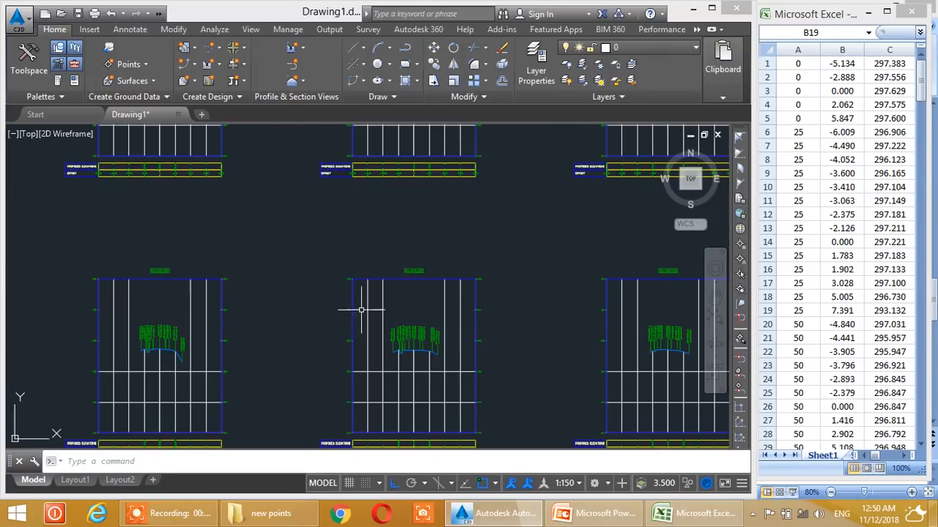
Return to the 0+000.00 section view and its neighbours, and switch to the Excel sheet to review its cross-section rows
scroll(395, 315, down, 2)
middle_drag(263, 332, 266, 292)
mouse_move(256, 230)
middle_down()
mouse_move(258, 307)
mouse_move(261, 277)
middle_up()
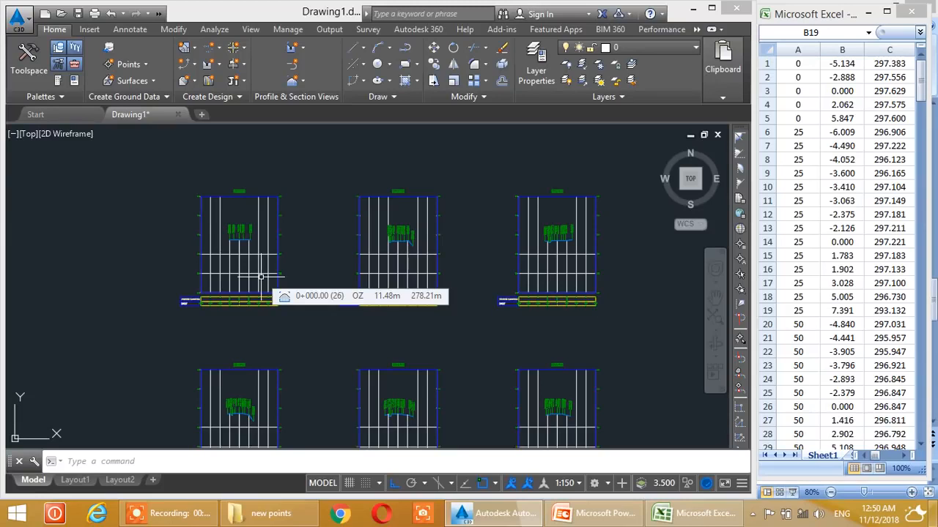
click(861, 145)
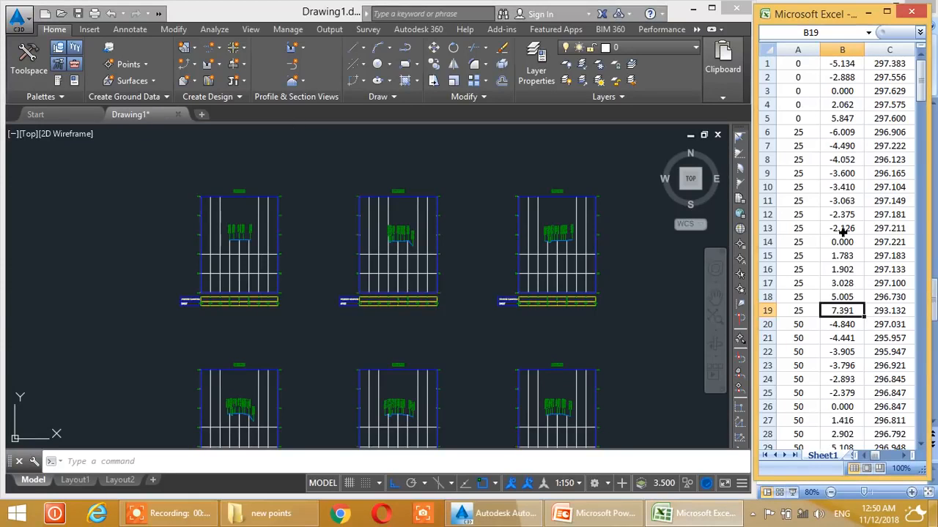
mouse_move(924, 105)
mouse_down()
mouse_move(925, 114)
mouse_move(925, 104)
mouse_up()
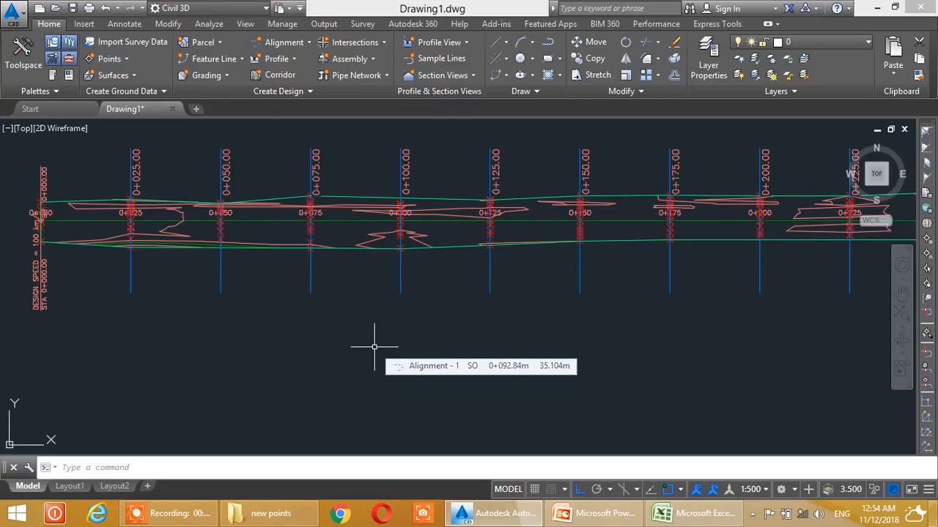
Examine the sample lines and survey points along the road plan from 0+000.00 to 0+150.00
mouse_move(308, 236)
middle_down()
mouse_move(347, 241)
mouse_move(351, 261)
middle_up()
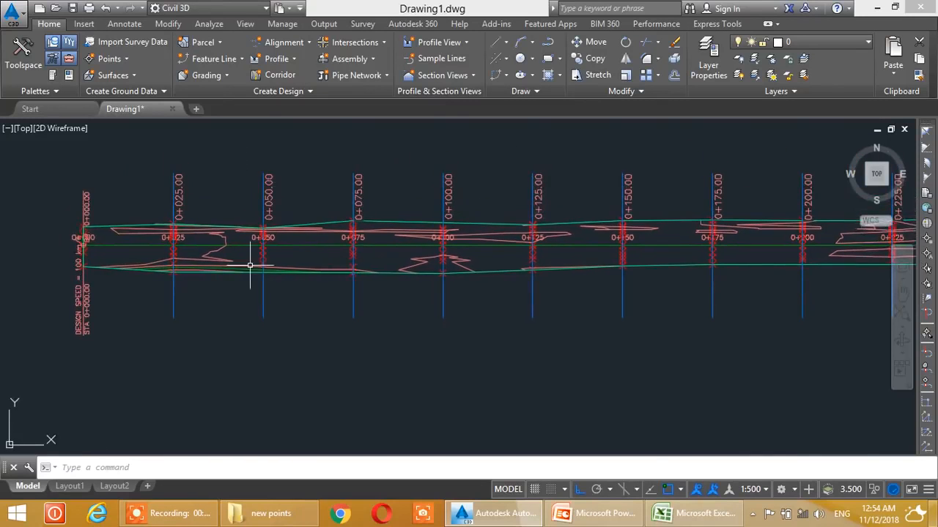
scroll(251, 262, up, 1)
middle_drag(268, 245, 282, 278)
scroll(283, 278, up, 2)
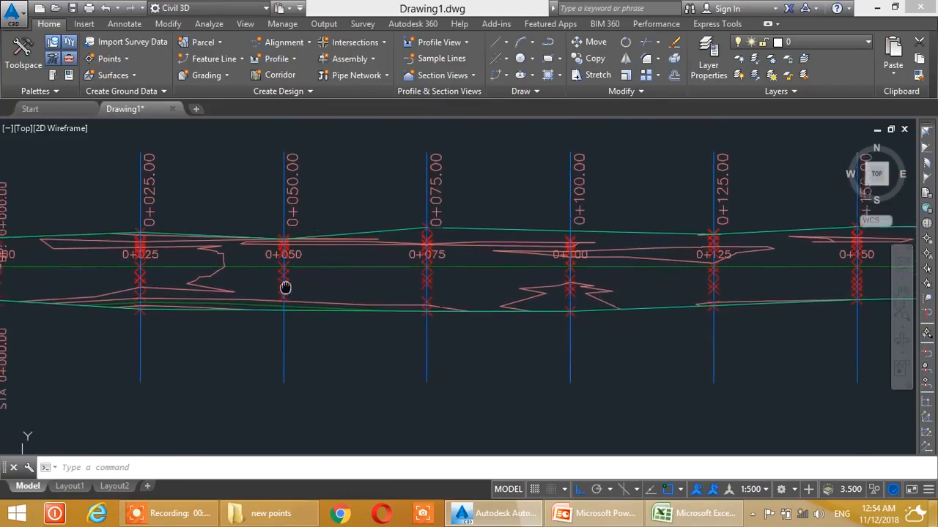
middle_drag(176, 289, 269, 282)
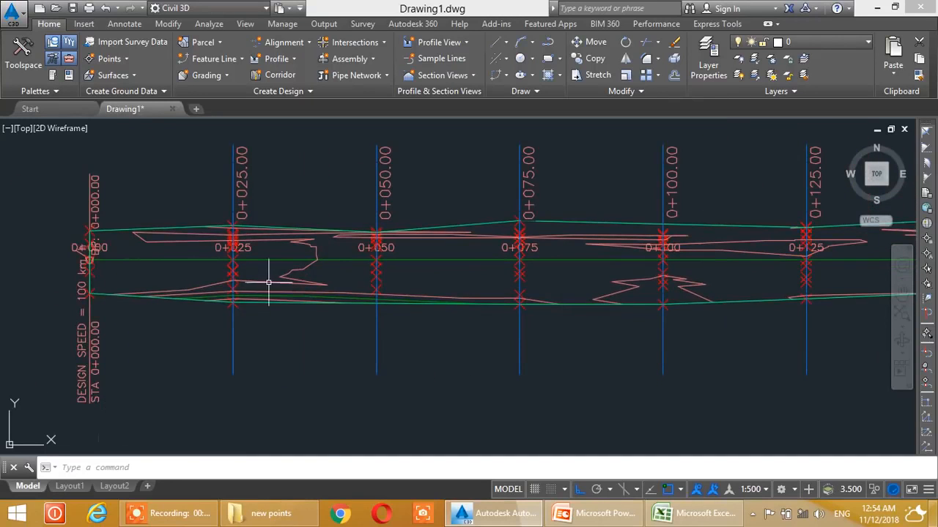
middle_drag(624, 287, 481, 293)
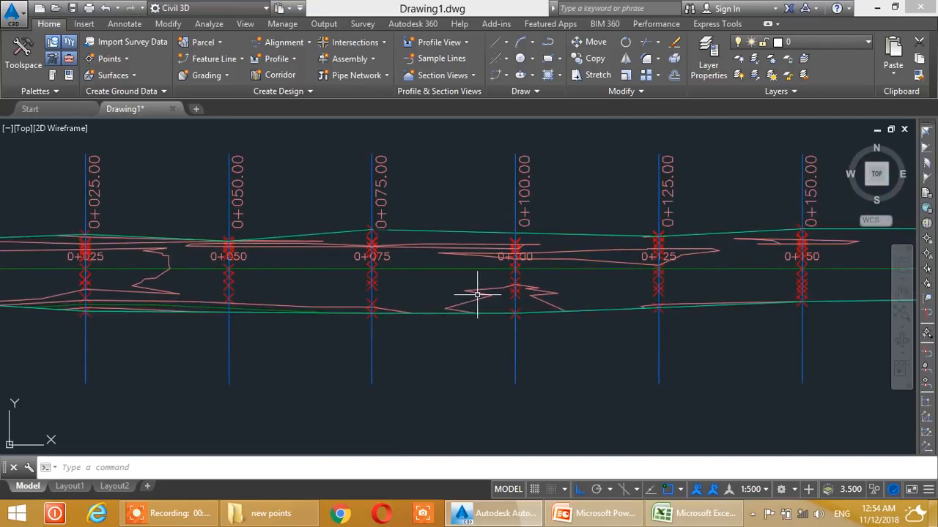
Highlight the road alignment, follow it through the sample lines in both directions, and clear the selection
click(300, 270)
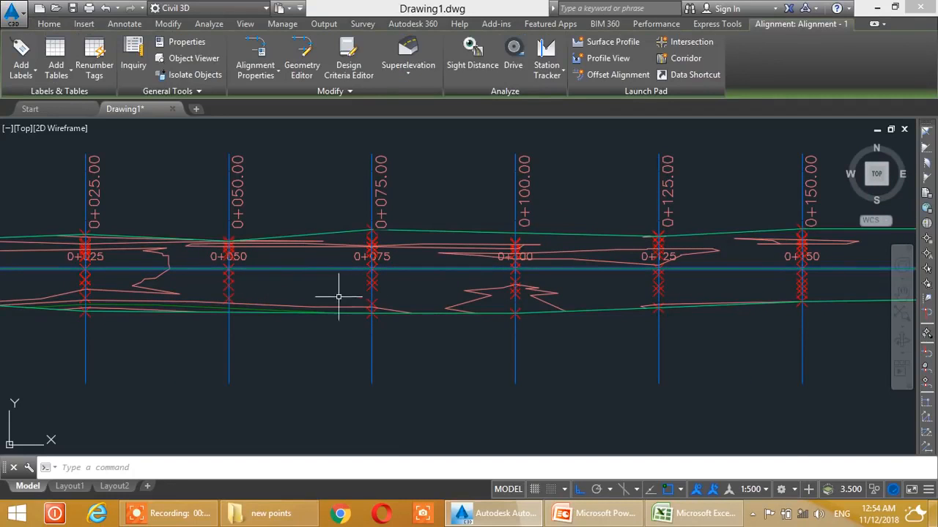
middle_drag(598, 286, 501, 295)
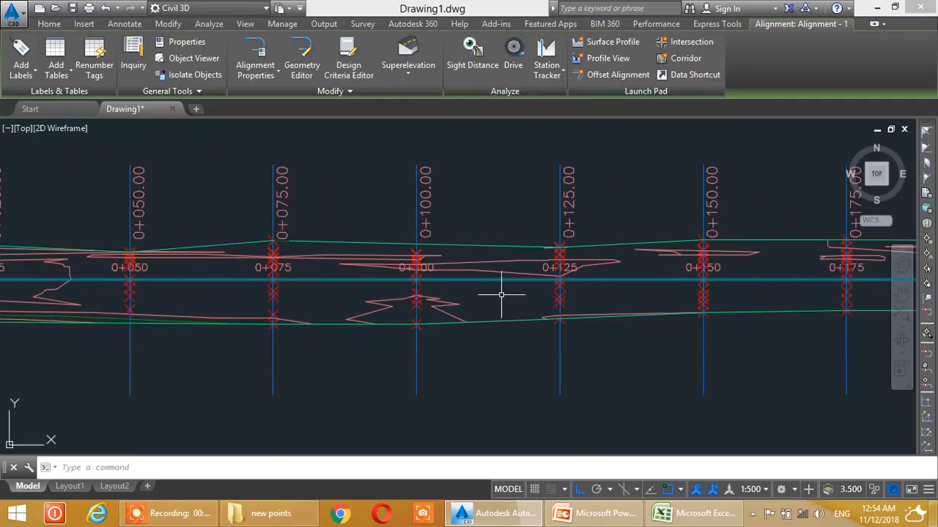
mouse_move(705, 288)
middle_down()
mouse_move(555, 290)
mouse_move(714, 285)
mouse_move(569, 284)
middle_up()
scroll(620, 278, down, 2)
mouse_move(286, 296)
middle_down()
mouse_move(418, 300)
mouse_move(447, 288)
mouse_move(397, 258)
middle_up()
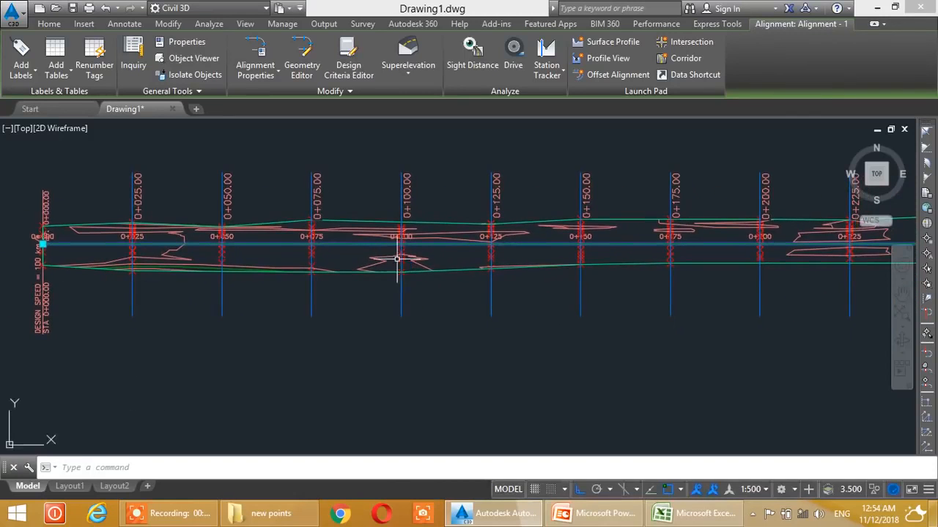
mouse_move(397, 258)
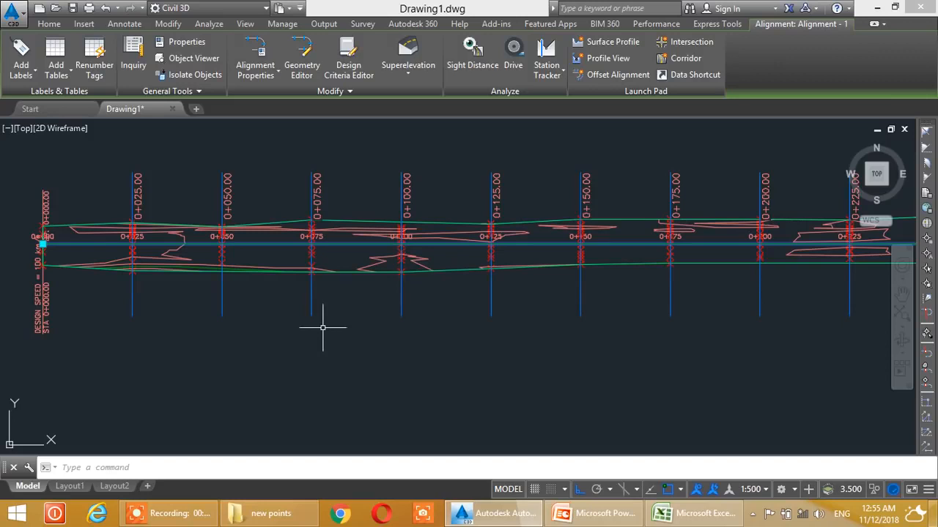
key(Escape)
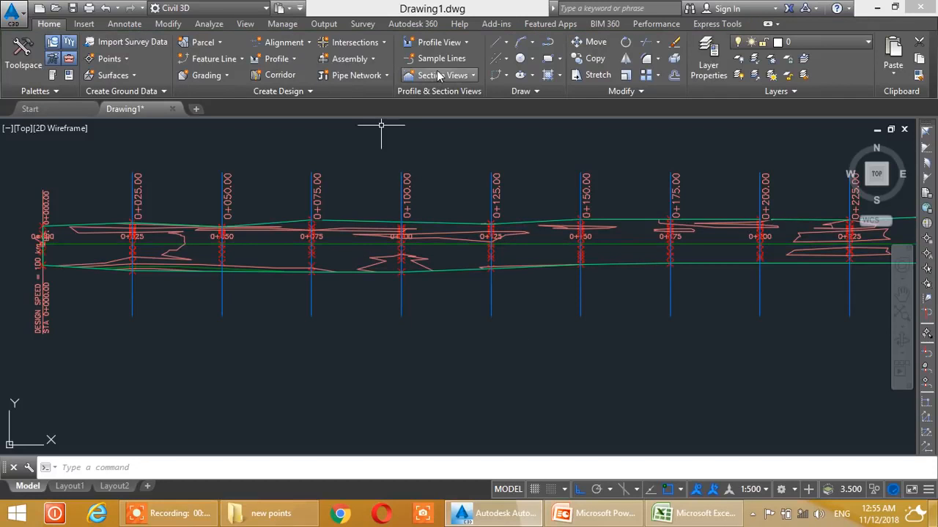
middle_drag(126, 272, 135, 253)
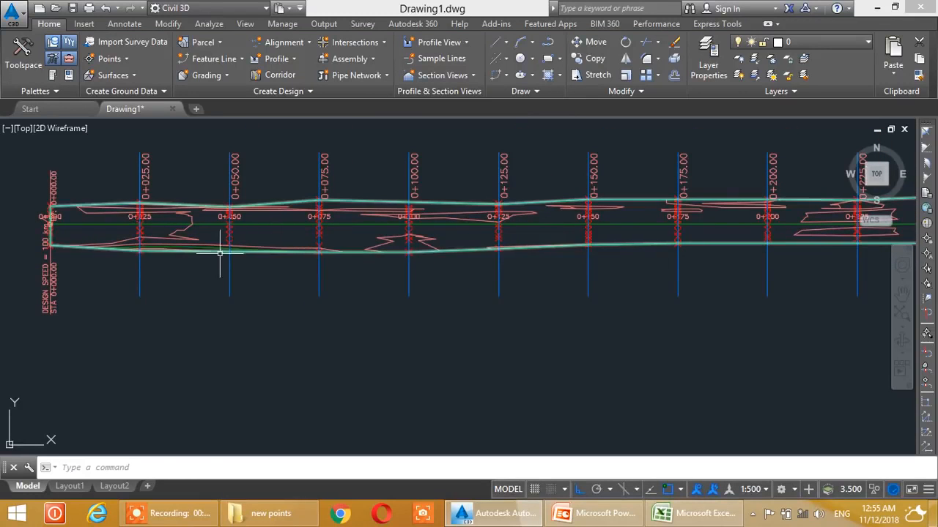
scroll(165, 254, up, 4)
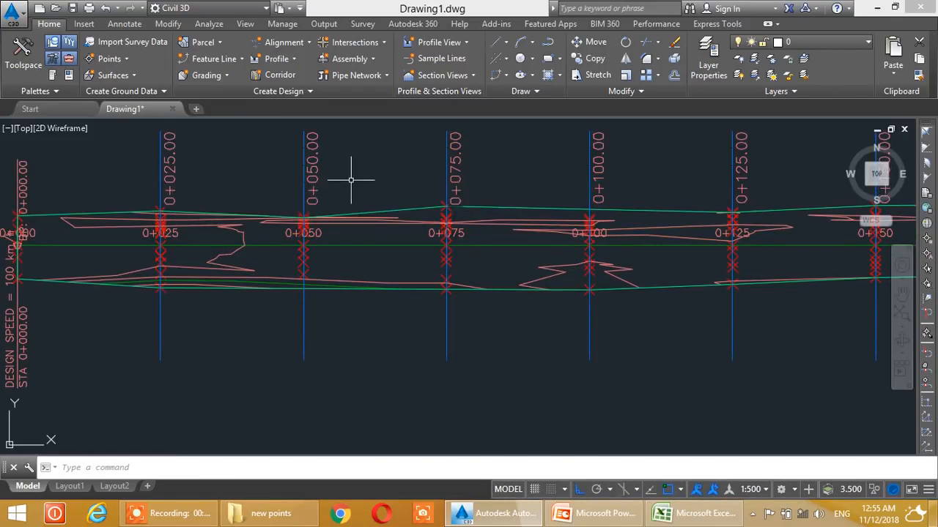
scroll(153, 247, down, 4)
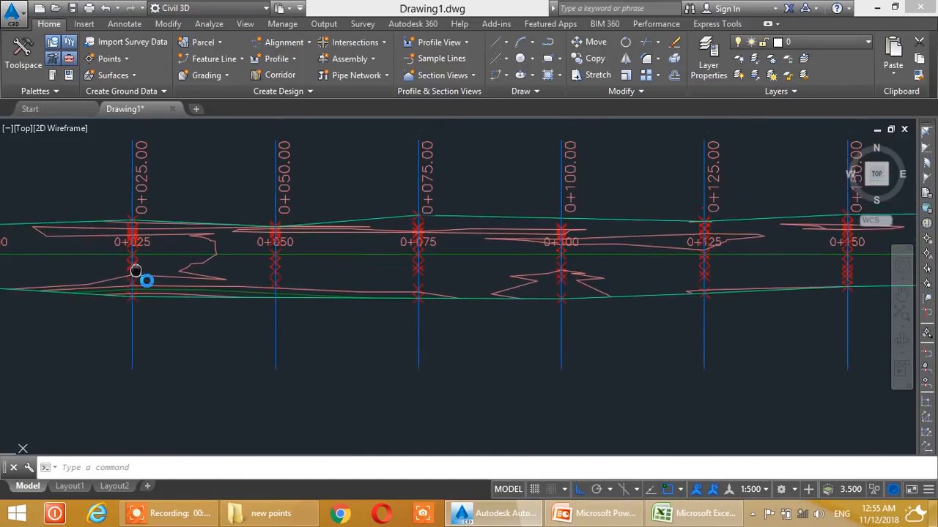
mouse_move(141, 273)
middle_down()
mouse_move(163, 247)
mouse_move(143, 244)
middle_up()
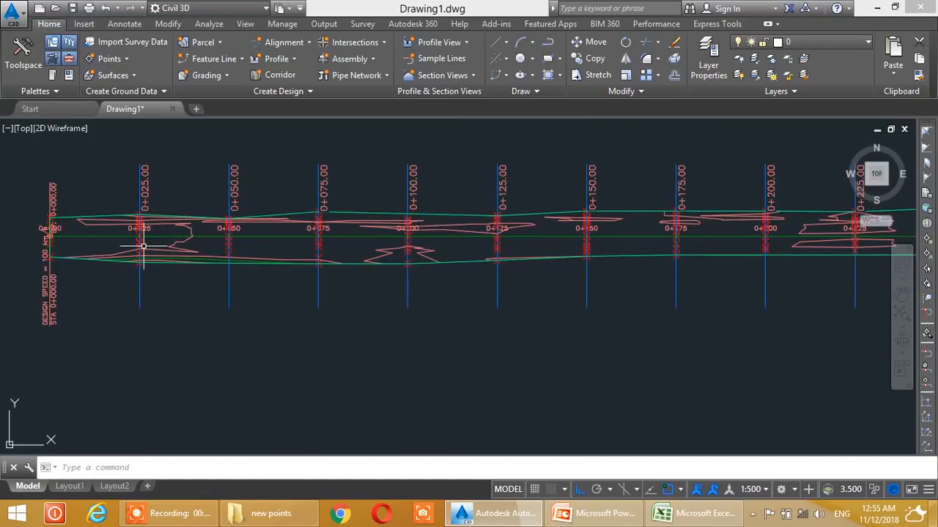
scroll(54, 248, up, 4)
scroll(117, 239, down, 3)
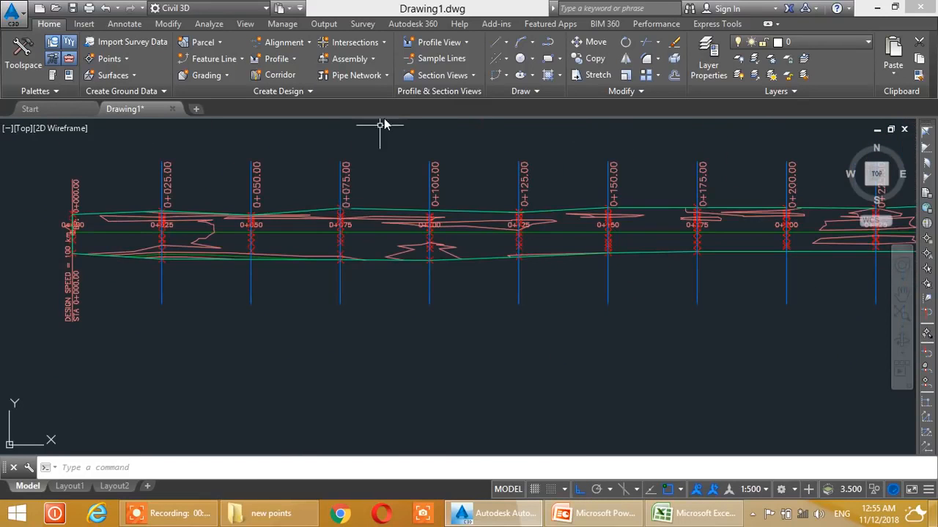
Start sample lines by station range for the road alignment, with 12.5 m increments along tangents, curves and spirals
click(438, 58)
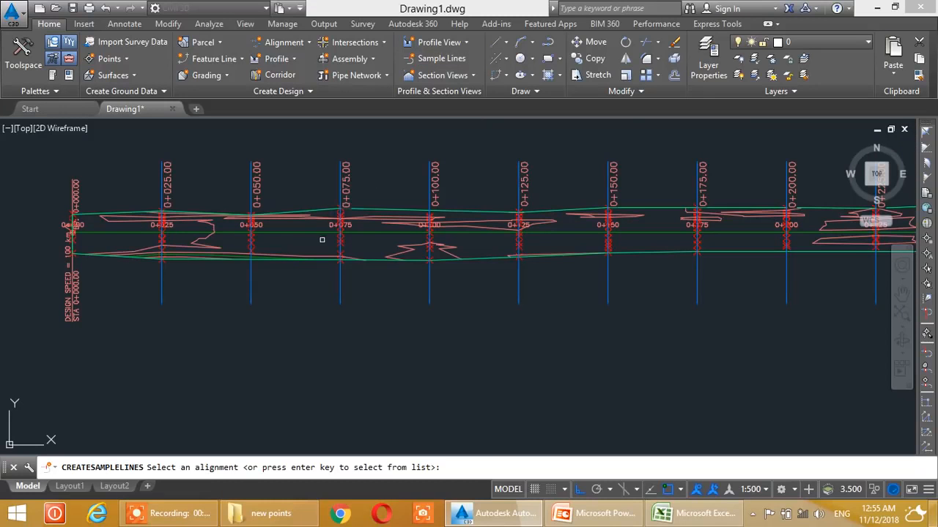
scroll(317, 231, up, 3)
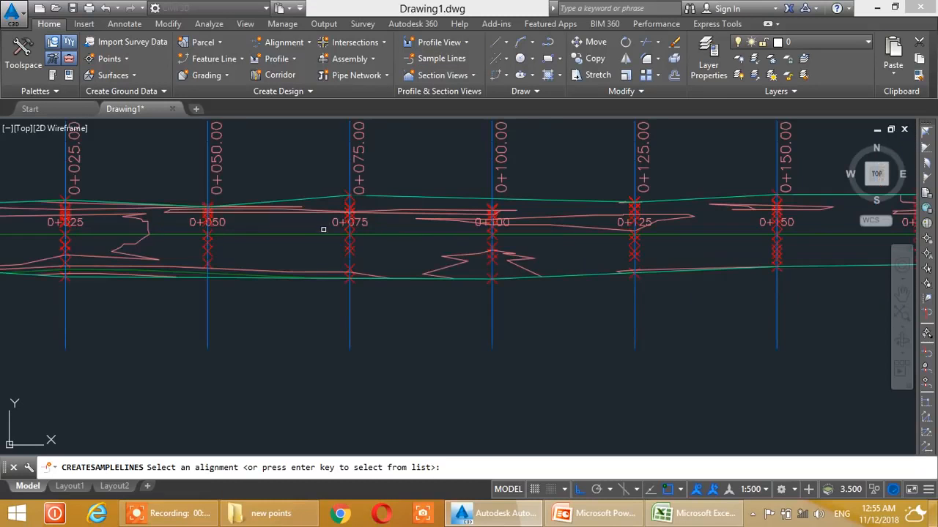
click(309, 232)
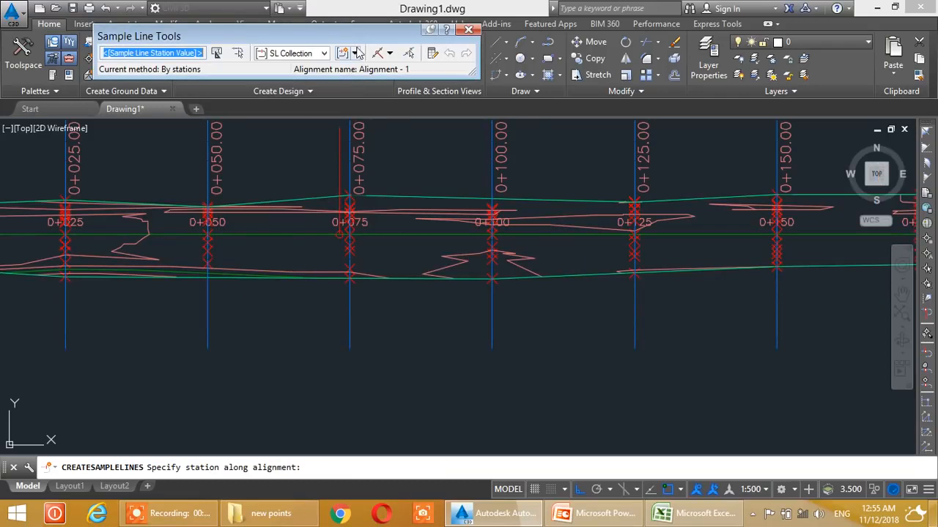
click(389, 53)
click(432, 70)
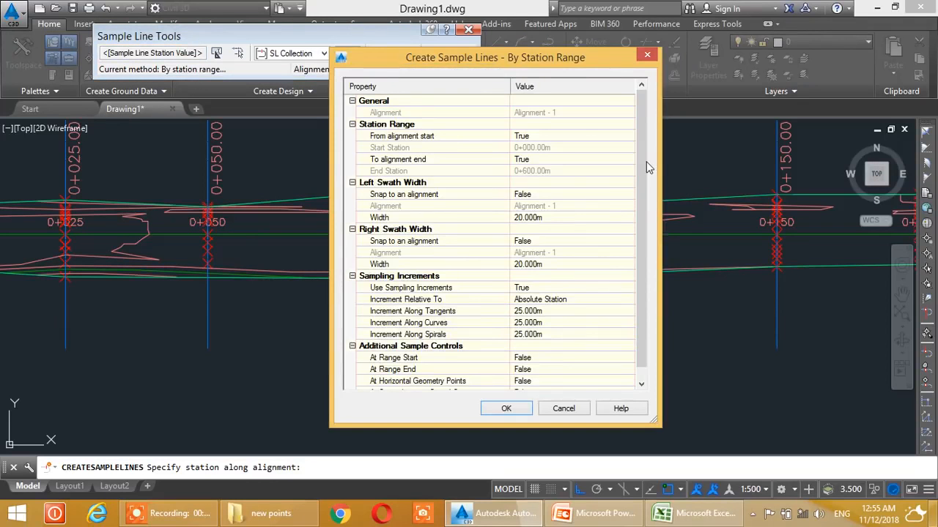
scroll(646, 167, down, 1)
click(536, 300)
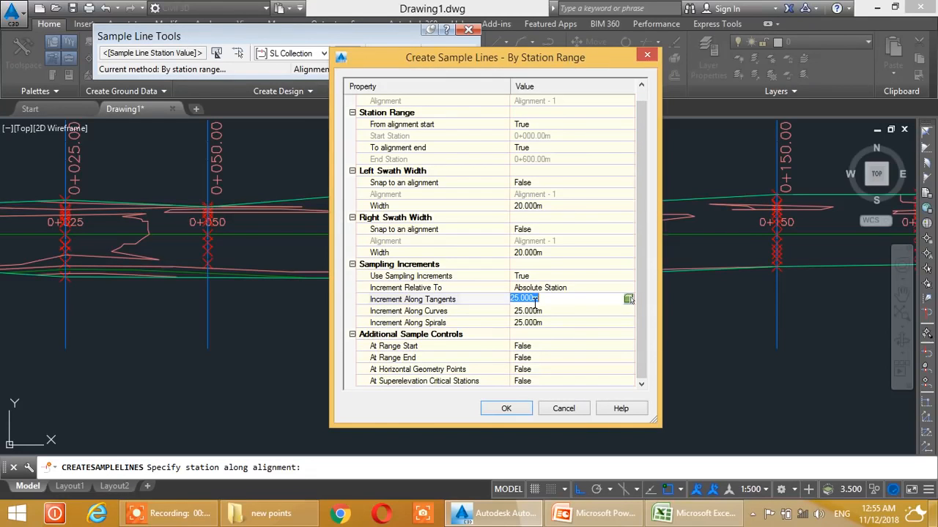
text(12.5)
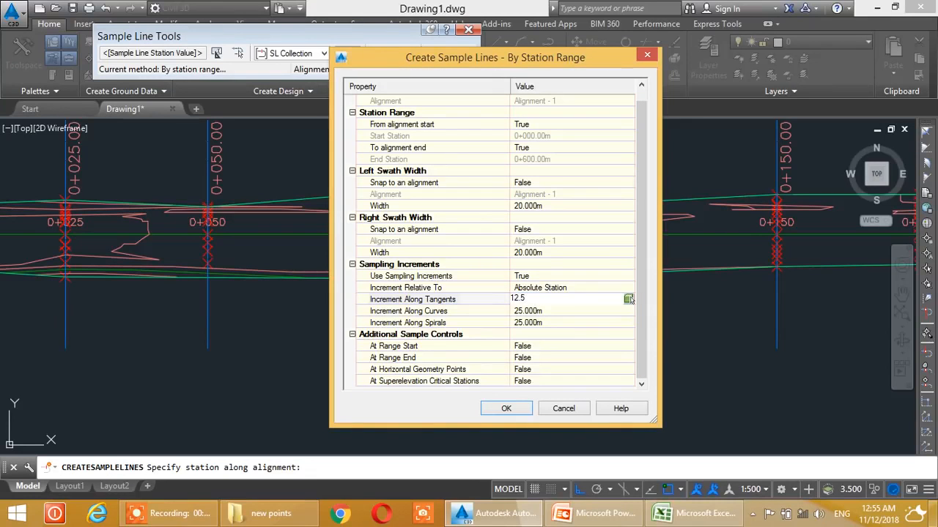
click(539, 312)
text(12.5)
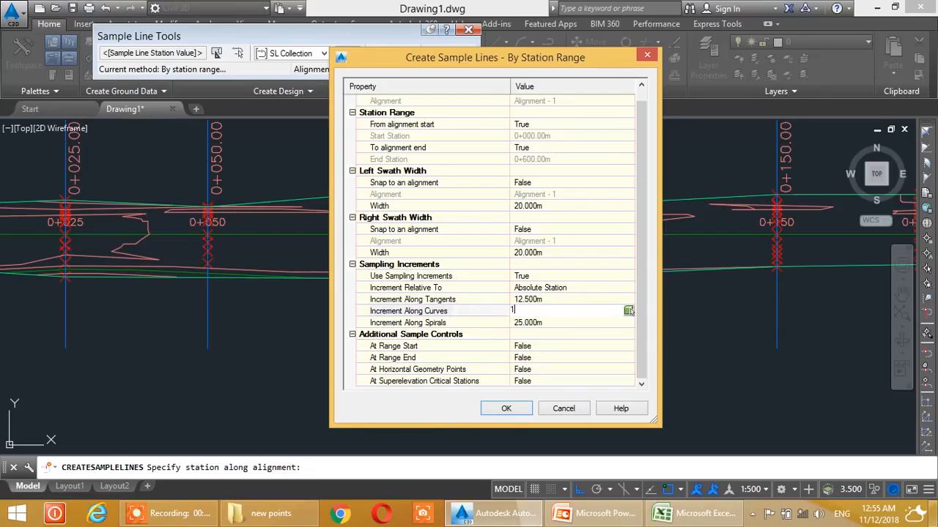
click(546, 327)
text(12.5)
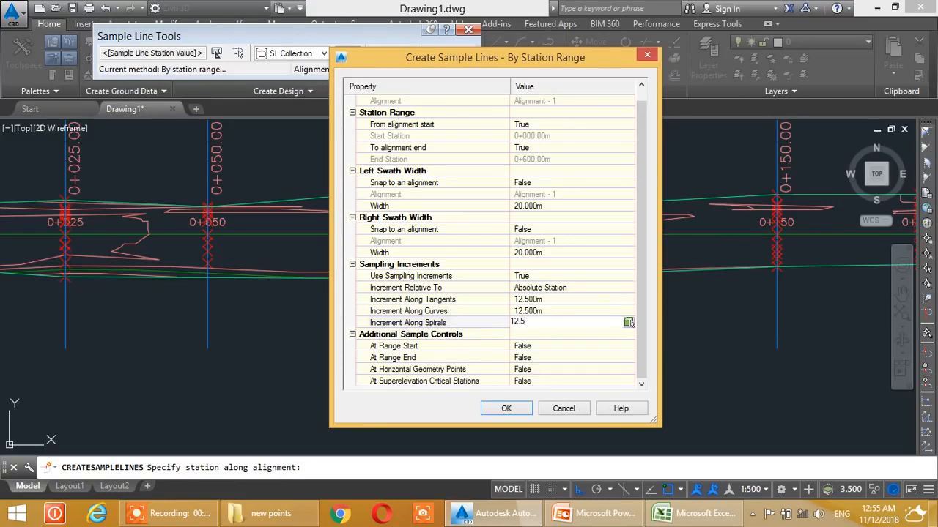
Enable sampling at the range start and range end, and accept the station range settings
click(544, 345)
click(544, 345)
click(533, 369)
click(547, 357)
click(547, 357)
click(539, 380)
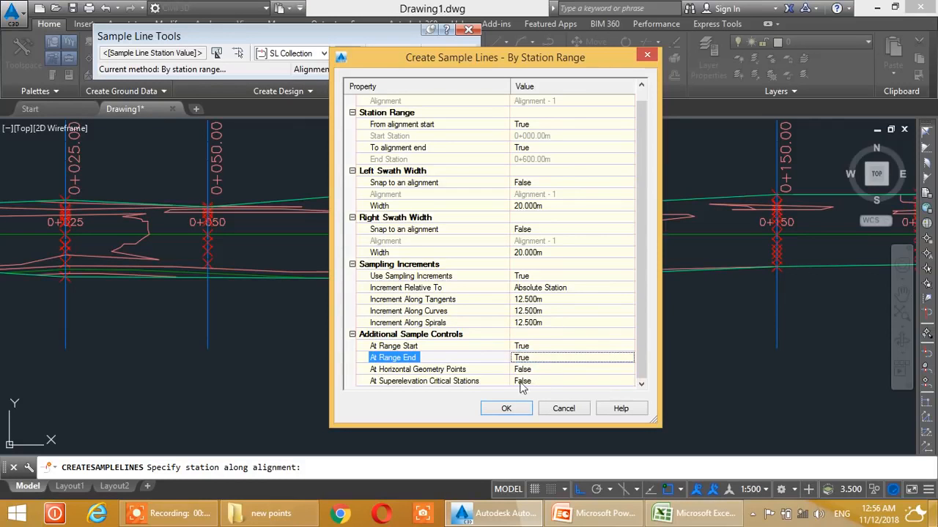
click(507, 408)
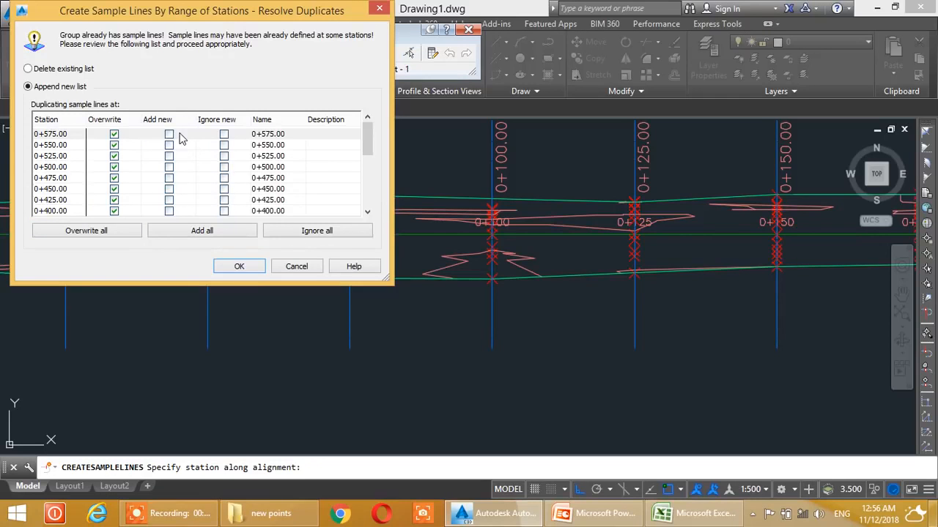
Append the new sample lines, overwriting all duplicate stations, and finish the sample line command
click(79, 234)
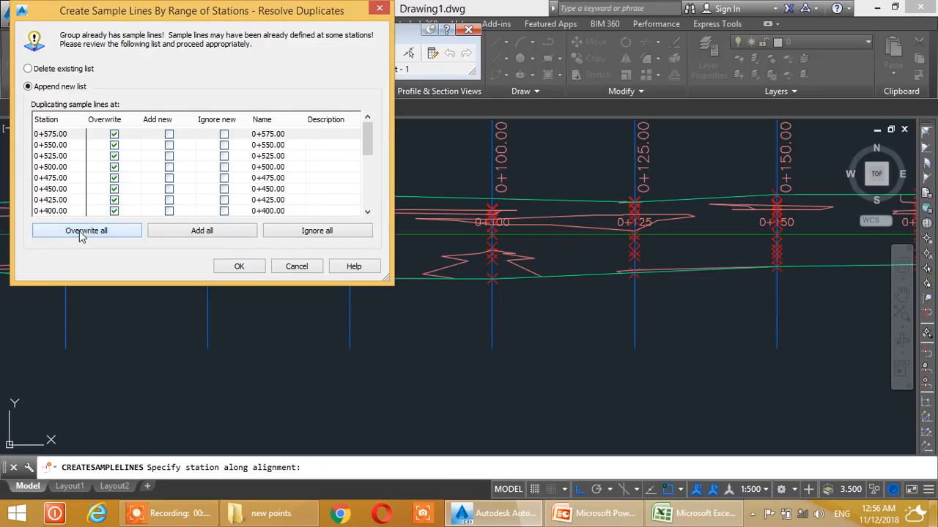
click(254, 266)
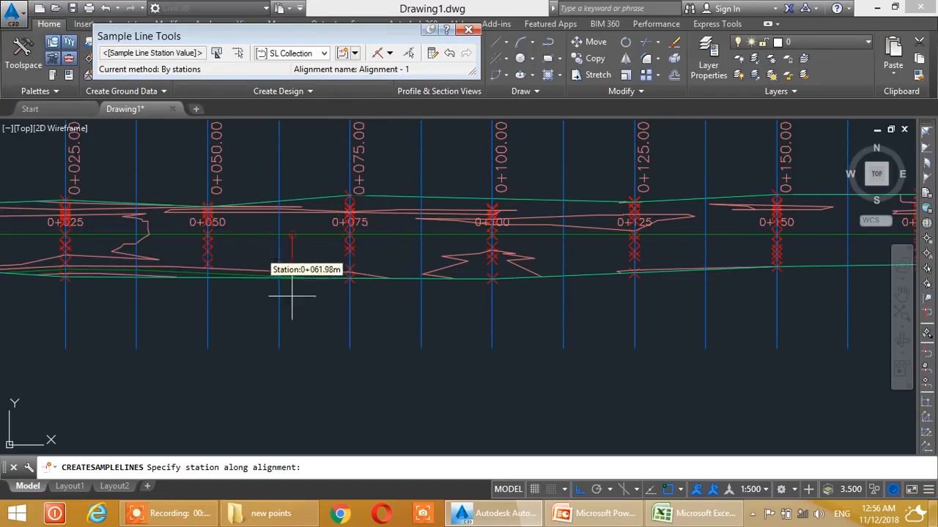
key(Return)
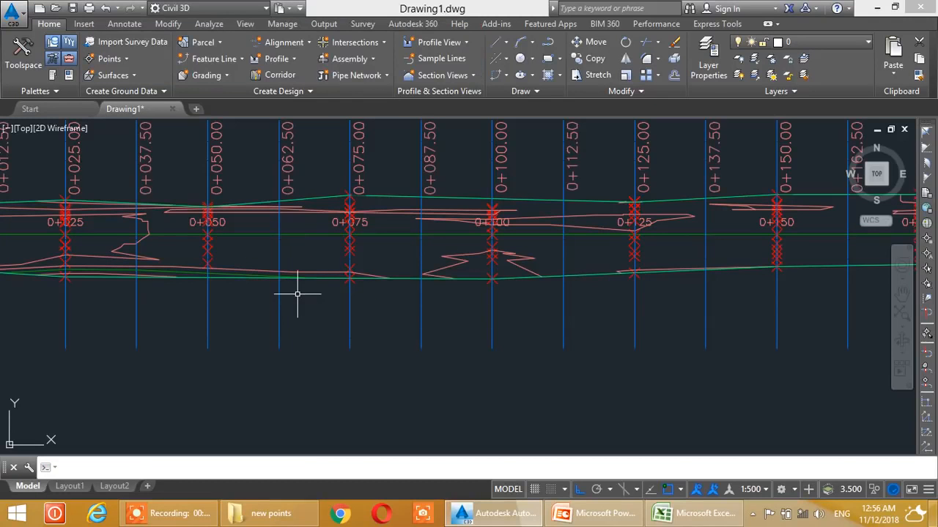
Examine the new sample lines and their station labels along the whole road plan
scroll(297, 294, down, 2)
middle_drag(180, 306, 313, 286)
scroll(145, 195, up, 2)
middle_drag(310, 239, 191, 252)
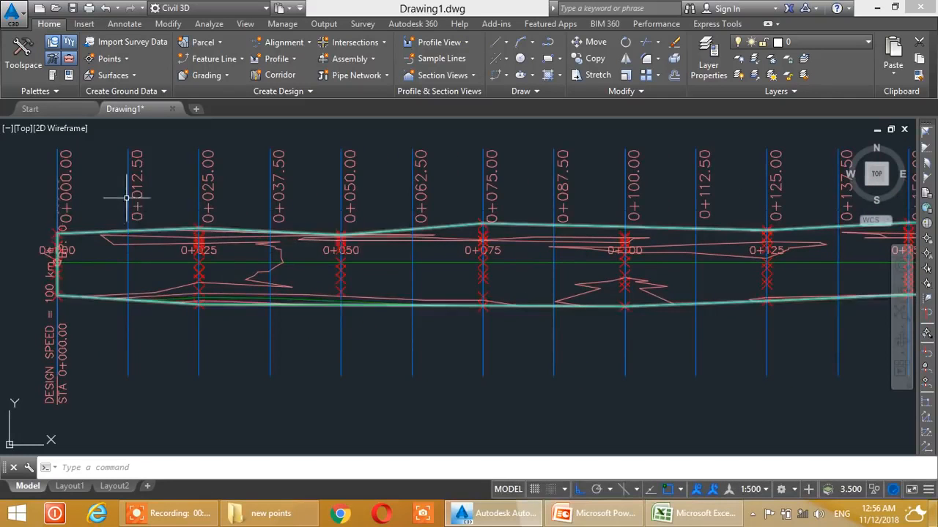
middle_drag(222, 210, 189, 217)
mouse_move(306, 223)
middle_down()
mouse_move(274, 236)
mouse_move(246, 212)
middle_up()
middle_drag(434, 255, 333, 218)
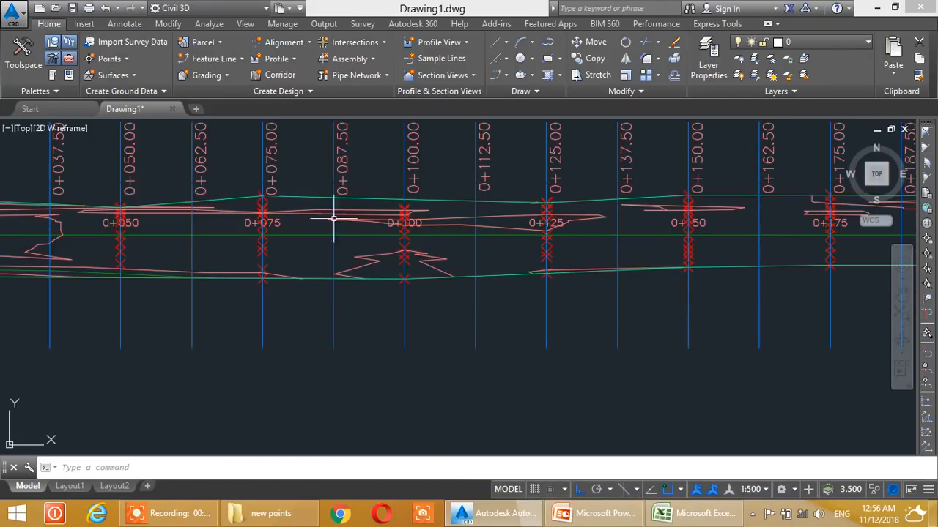
middle_drag(523, 254, 356, 256)
middle_drag(581, 242, 404, 271)
mouse_move(662, 233)
middle_down()
mouse_move(508, 219)
mouse_move(506, 239)
mouse_move(383, 217)
middle_up()
scroll(512, 218, down, 2)
scroll(548, 225, down, 1)
mouse_move(488, 216)
middle_down()
mouse_move(381, 216)
mouse_move(438, 203)
middle_up()
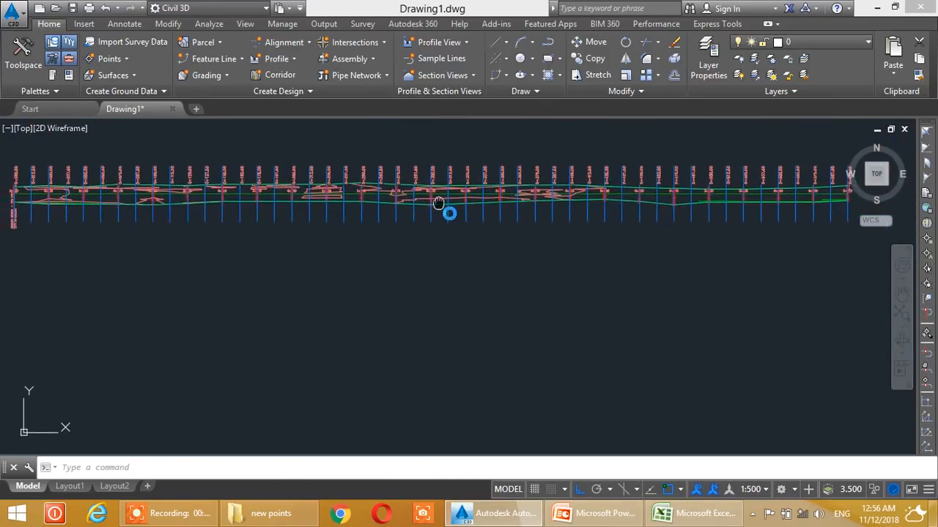
scroll(337, 189, up, 2)
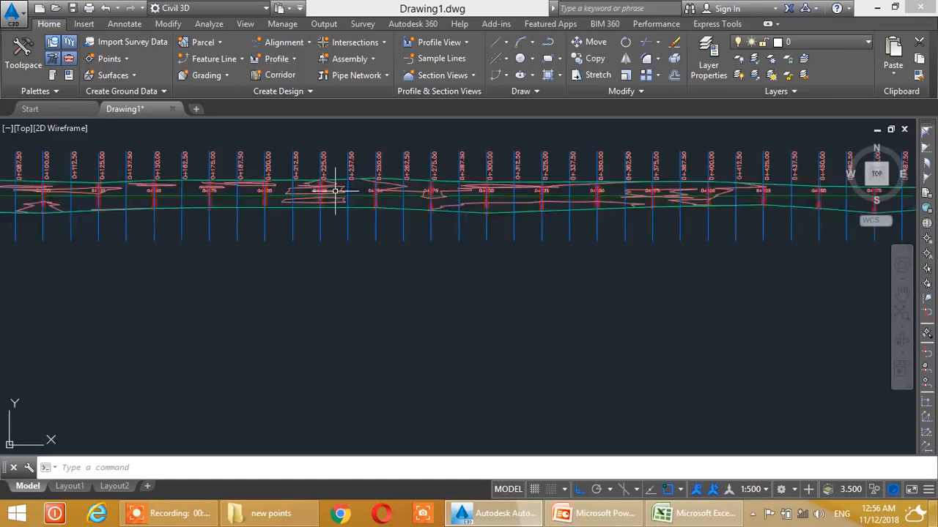
Set up multiple section views for the road alignment, overriding the FG section's style with the finished surface style
click(457, 76)
click(452, 97)
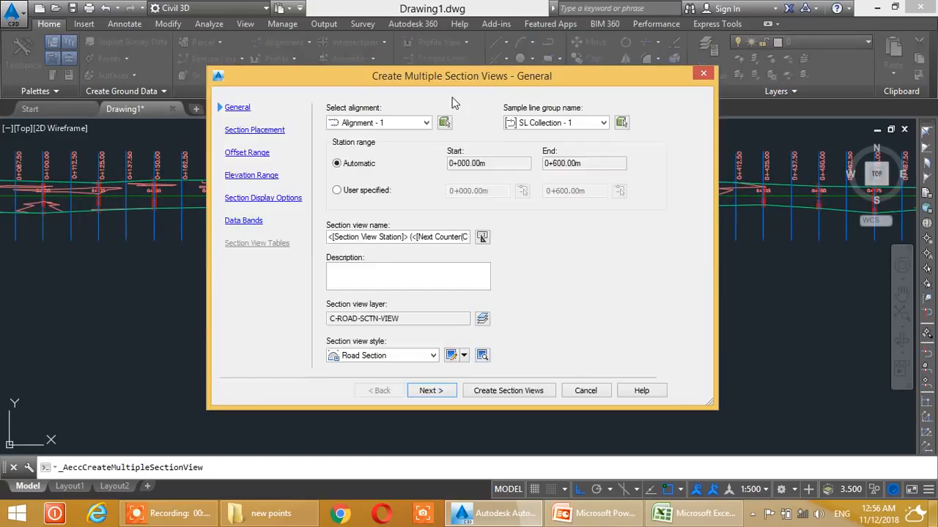
click(432, 391)
click(435, 393)
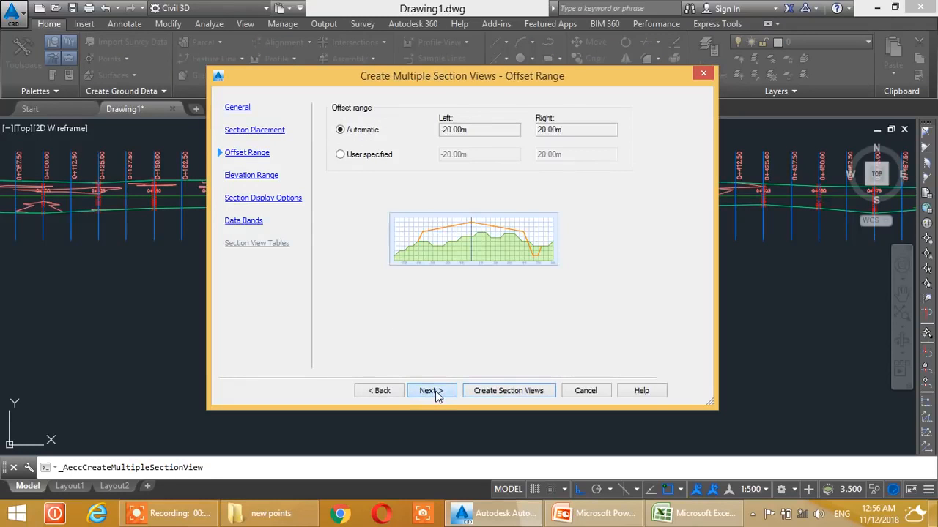
click(435, 392)
click(435, 392)
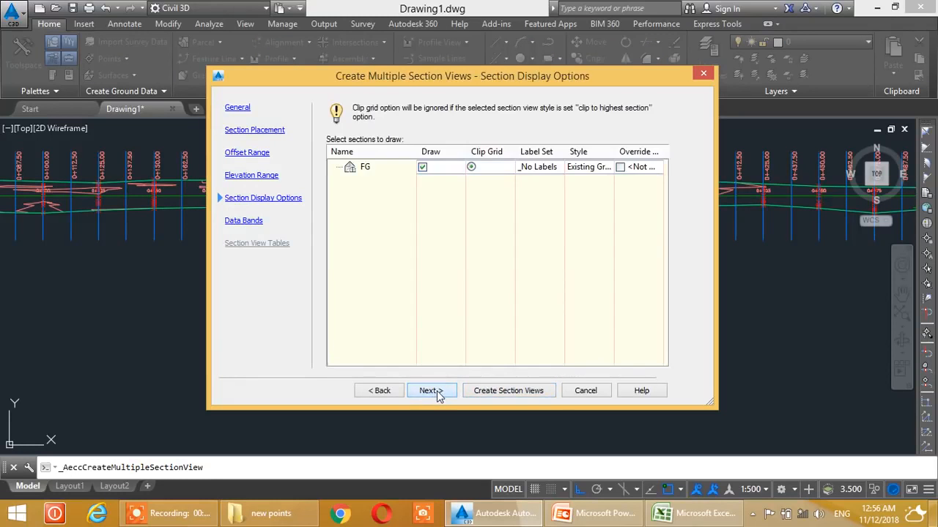
click(647, 173)
click(621, 168)
click(510, 221)
click(460, 248)
click(455, 248)
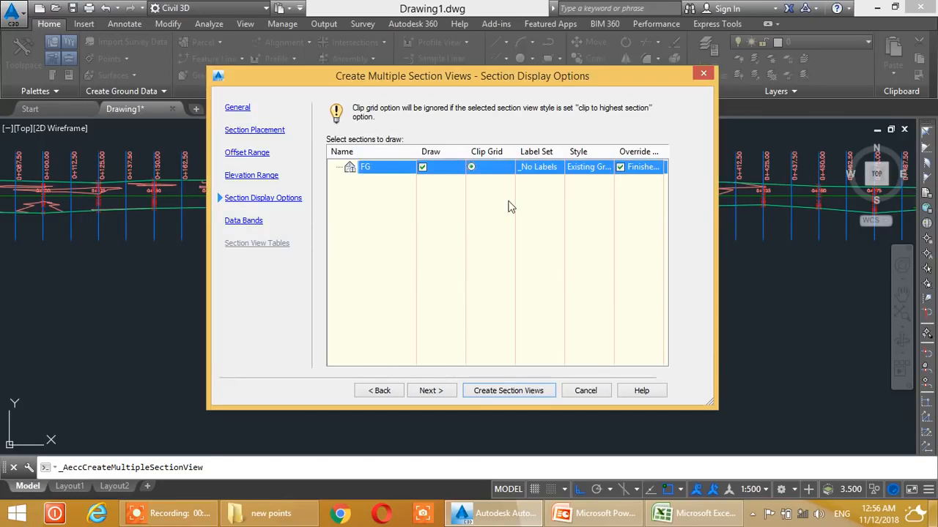
Set the FG section's own style to the finished surface style and its label set to Major and Minor Offsets
click(579, 171)
click(484, 224)
click(473, 249)
click(469, 248)
click(542, 171)
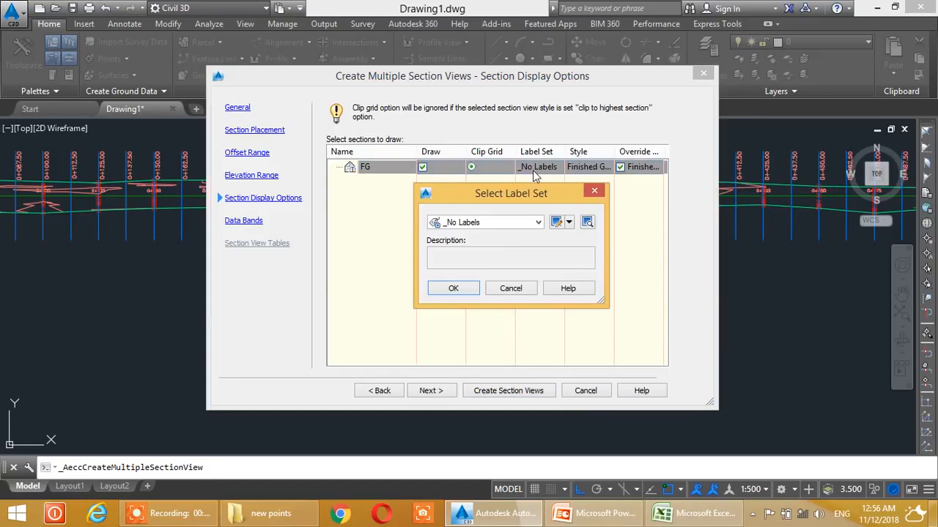
click(466, 223)
click(471, 283)
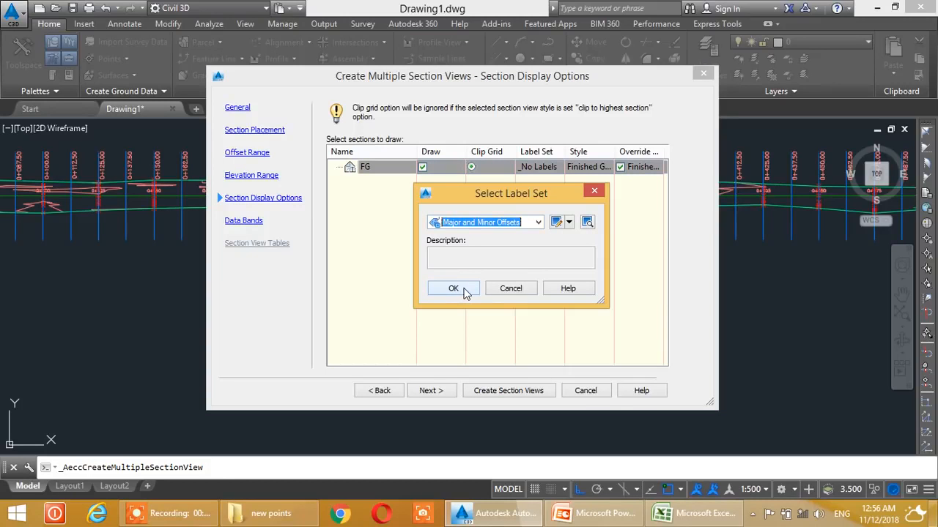
click(453, 289)
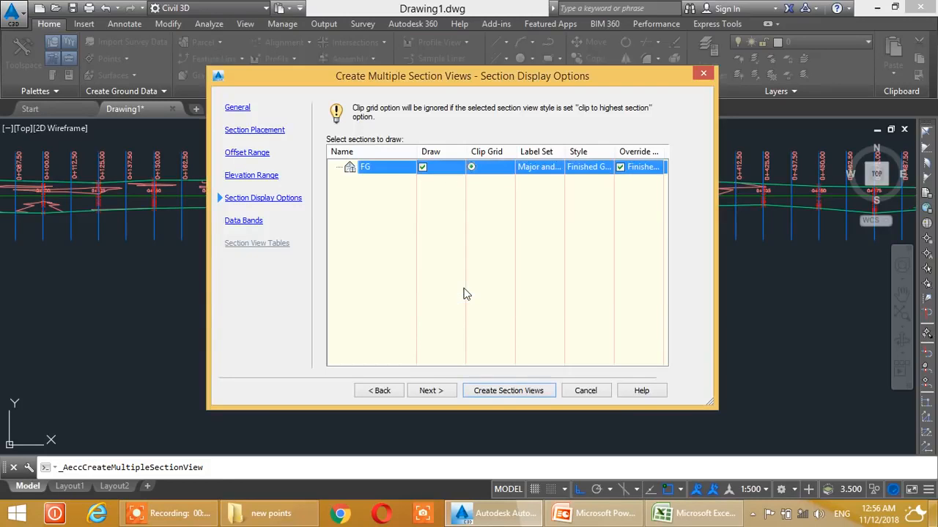
Choose the Major Stations Offset and Elevations band set for the section views
click(432, 390)
click(443, 124)
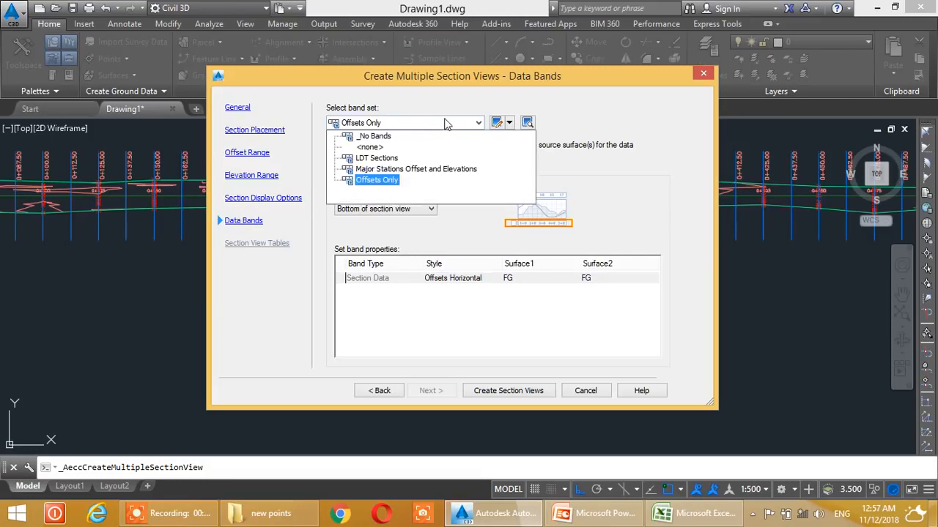
click(413, 169)
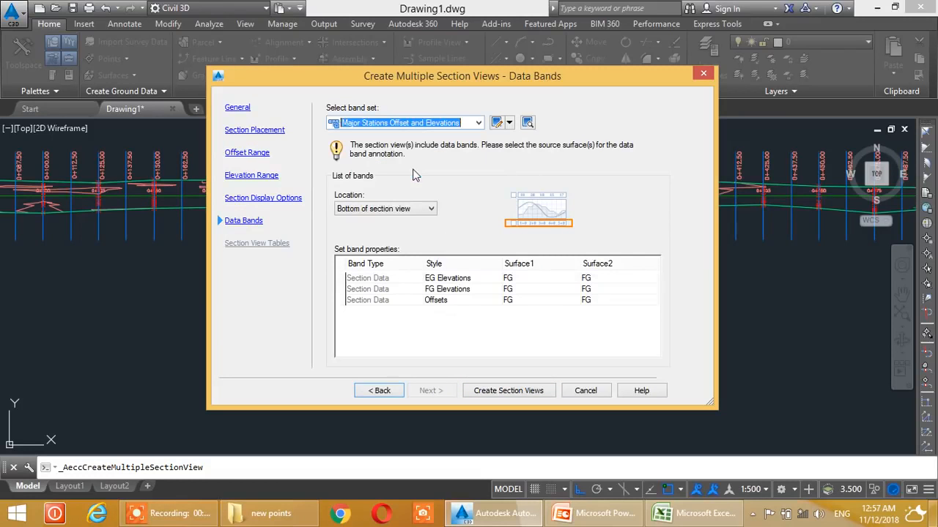
Hide the band border, title box, title box text and major increment ticks in the EG Elevations band style
click(442, 279)
click(448, 279)
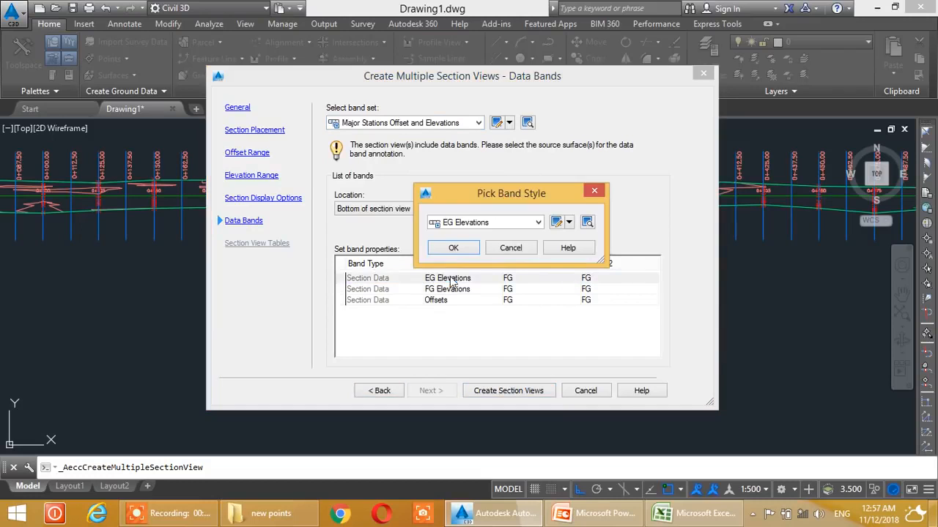
click(556, 223)
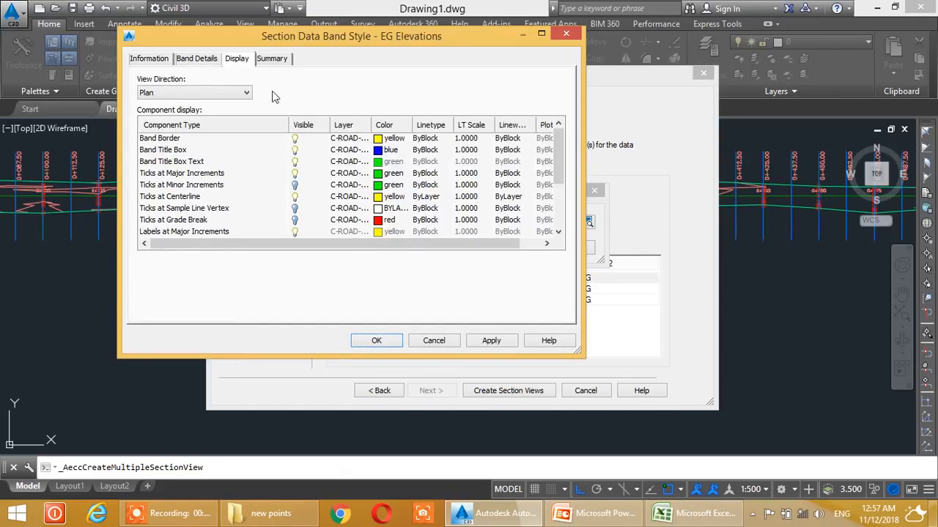
click(293, 138)
click(294, 150)
click(295, 161)
click(296, 173)
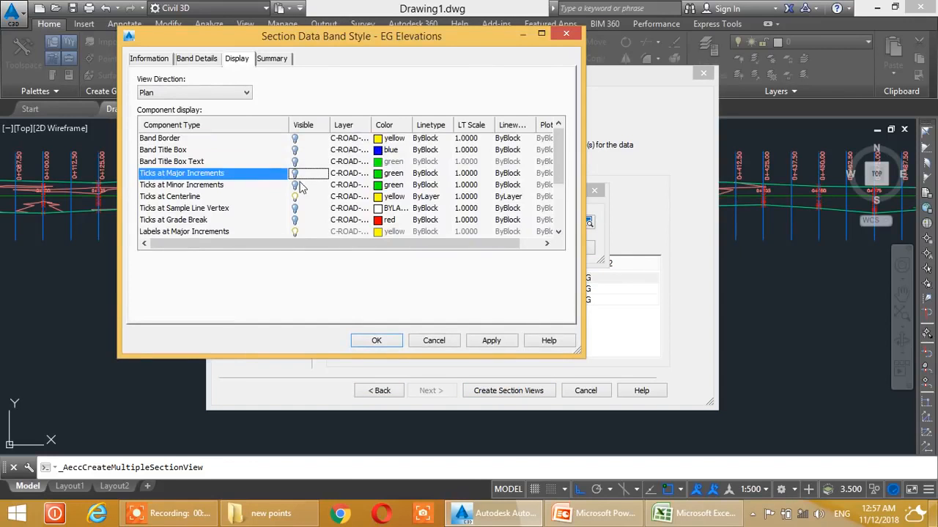
Hide the major increment labels, centerline labels and centerline ticks of the EG Elevations band style and accept it
scroll(308, 215, down, 1)
scroll(308, 214, down, 1)
click(295, 162)
click(295, 185)
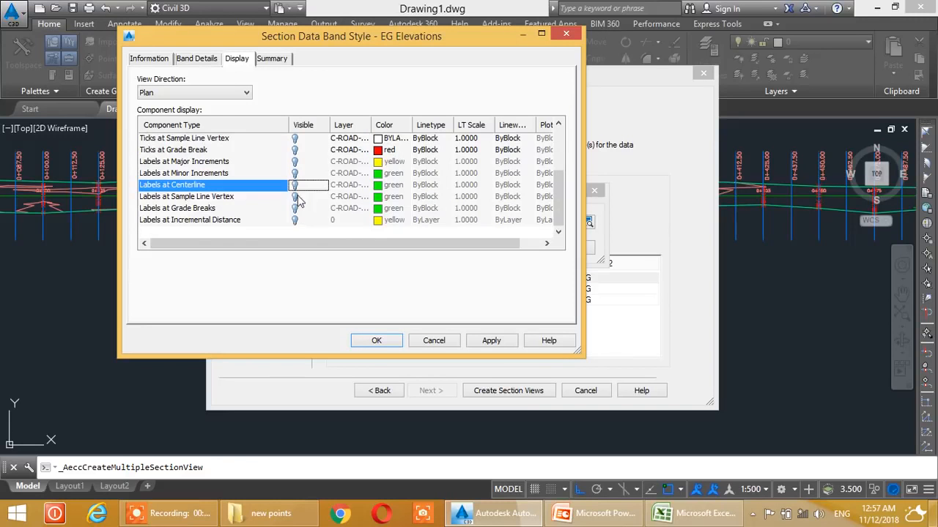
scroll(297, 199, up, 2)
scroll(296, 198, down, 2)
scroll(295, 198, up, 1)
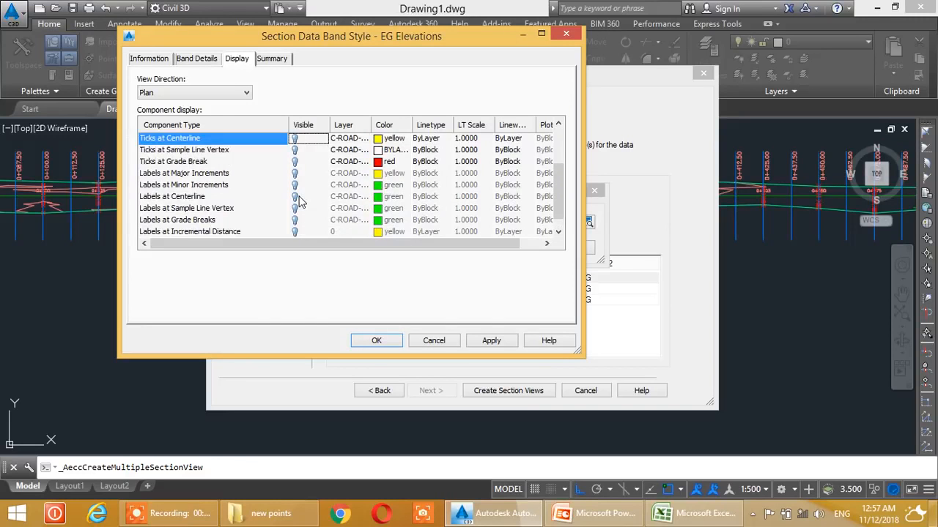
scroll(295, 198, down, 1)
scroll(322, 220, up, 2)
click(308, 196)
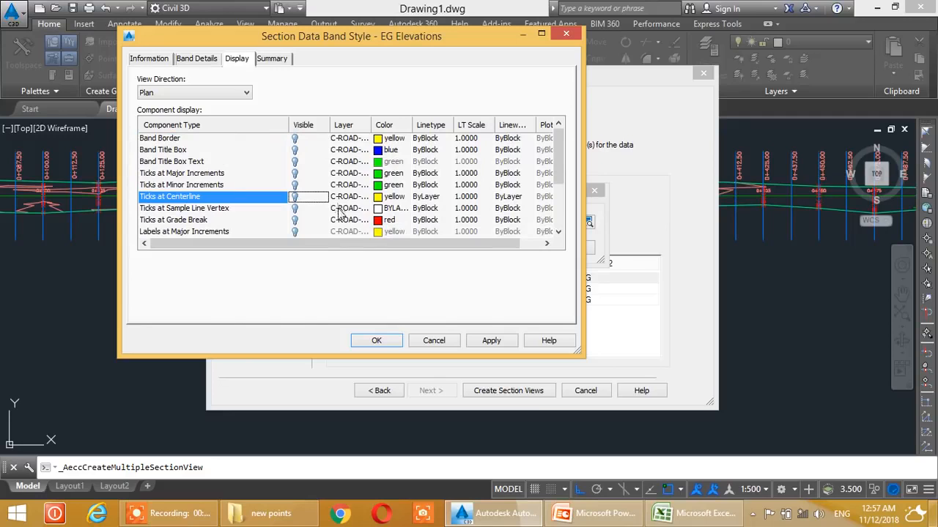
click(382, 342)
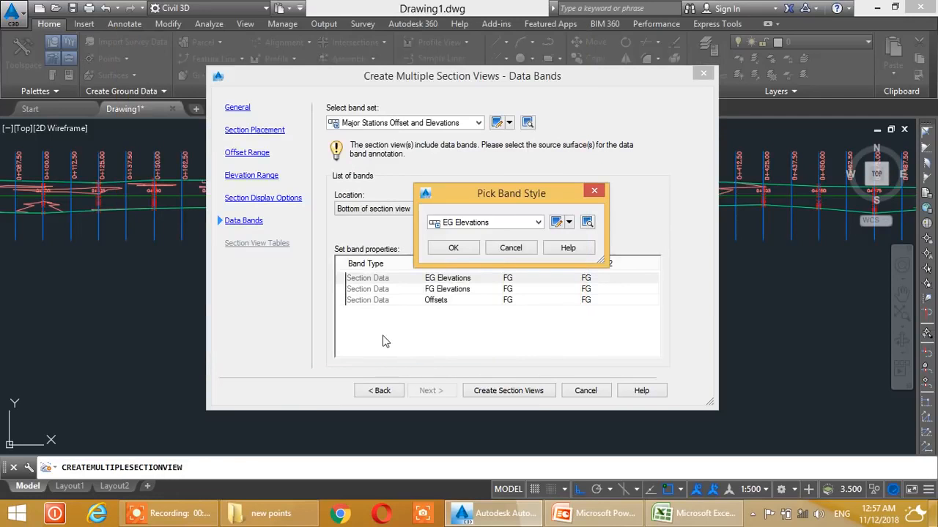
click(452, 248)
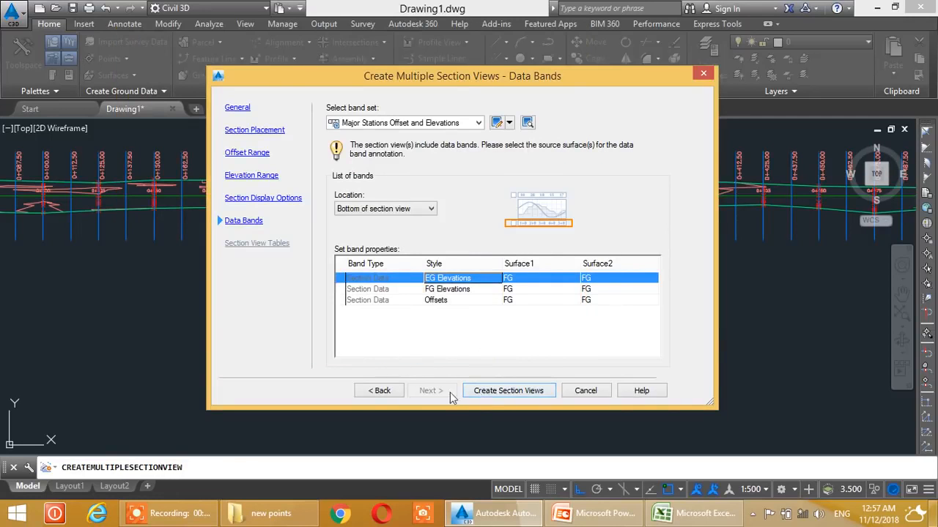
Create the multiple section views with their origin below the start of the road plan
click(516, 390)
scroll(245, 319, down, 5)
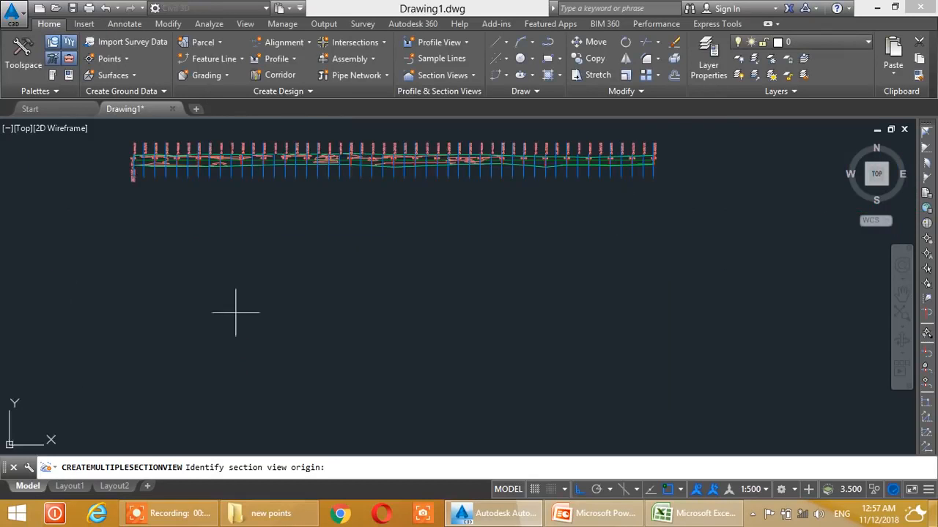
middle_drag(225, 335, 247, 311)
scroll(204, 382, down, 2)
middle_drag(205, 376, 214, 300)
click(184, 395)
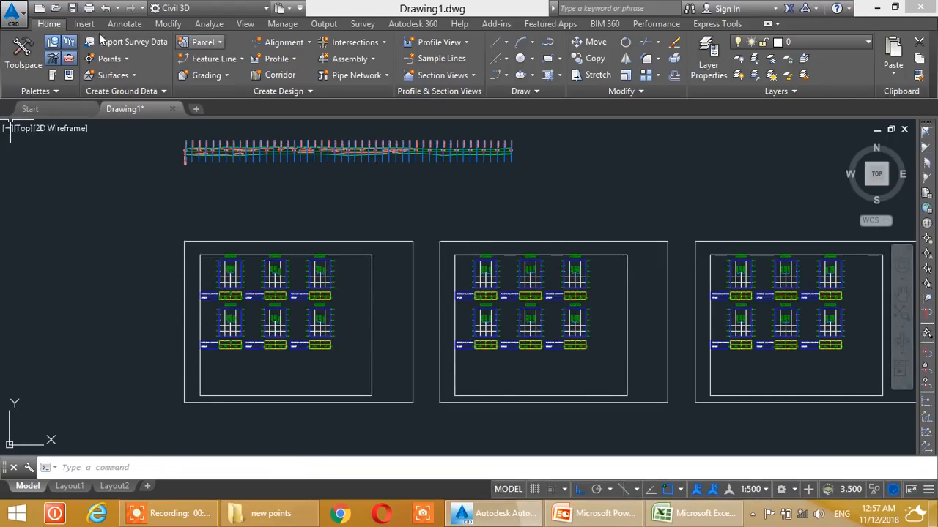
Inspect the offset labels and data bands of the section views in the first sheet's first column
scroll(178, 267, up, 8)
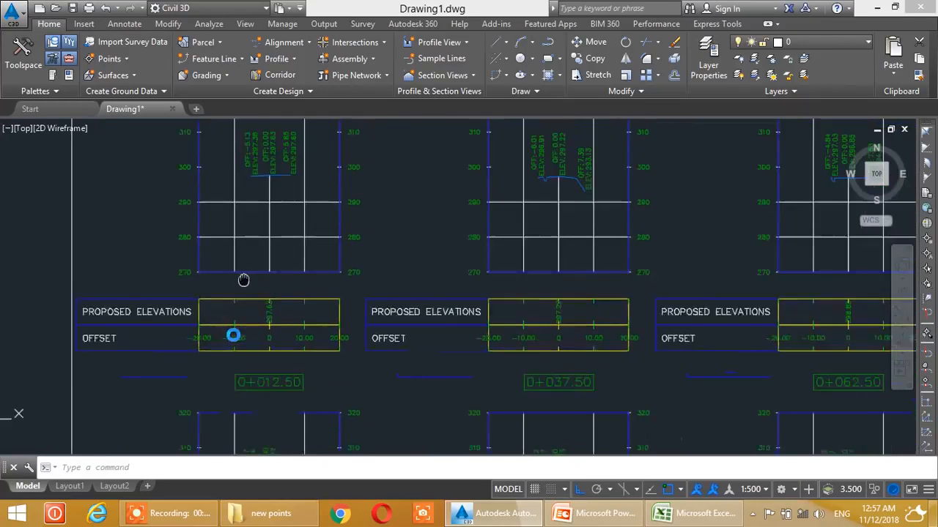
middle_drag(253, 247, 239, 321)
middle_drag(220, 372, 214, 210)
mouse_move(217, 364)
middle_down()
mouse_move(224, 233)
mouse_move(220, 260)
mouse_move(247, 210)
middle_up()
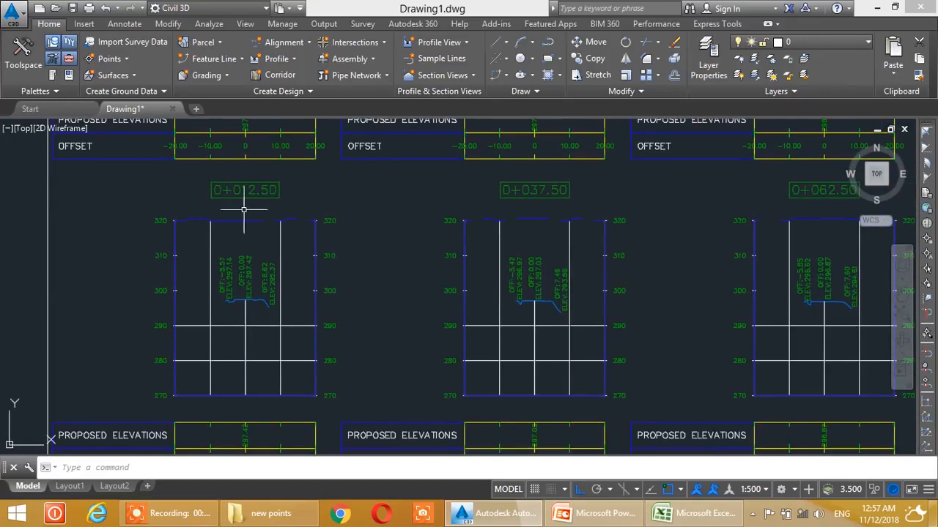
mouse_move(217, 303)
middle_down()
mouse_move(226, 266)
mouse_move(266, 230)
middle_up()
scroll(247, 272, up, 4)
scroll(265, 236, down, 8)
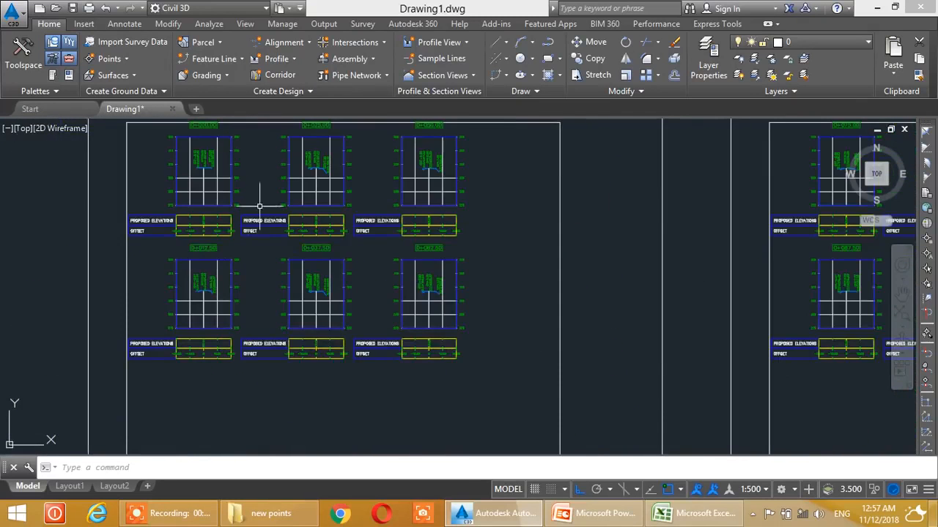
Examine the labels, surface lines and bands of the section views from 0+025.00 to 0+062.50 and the overall sheet layout
scroll(264, 239, up, 4)
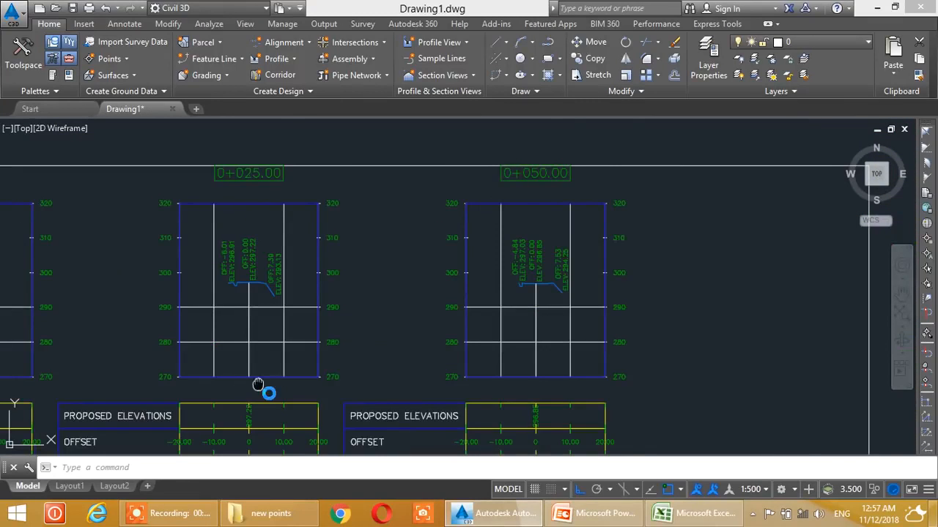
middle_drag(258, 385, 284, 246)
middle_drag(245, 424, 270, 293)
middle_drag(330, 266, 230, 412)
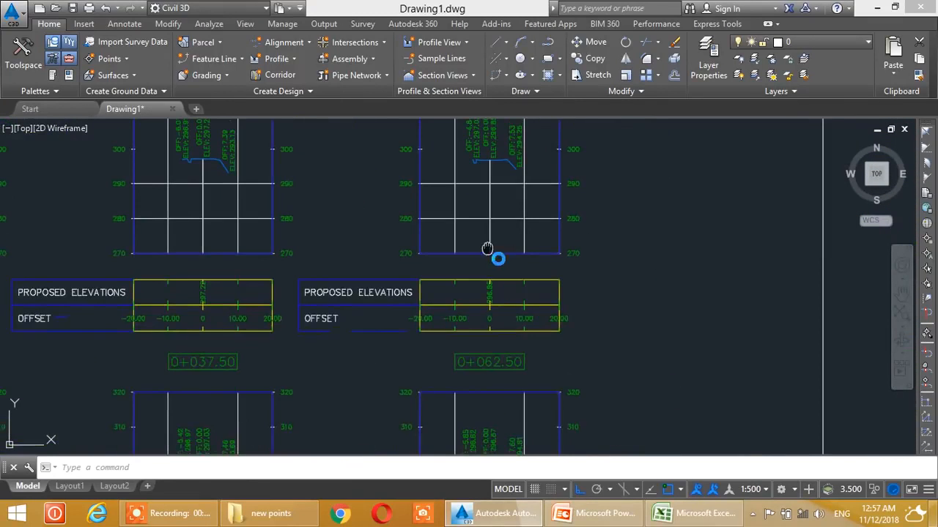
middle_drag(488, 249, 404, 386)
middle_drag(431, 426, 411, 273)
middle_drag(399, 446, 388, 297)
mouse_move(354, 332)
middle_down()
mouse_move(375, 298)
mouse_move(387, 346)
middle_up()
mouse_move(387, 289)
middle_down()
mouse_move(388, 344)
mouse_move(408, 360)
mouse_move(393, 263)
mouse_move(408, 350)
middle_up()
middle_drag(383, 253, 395, 328)
middle_drag(386, 269, 462, 242)
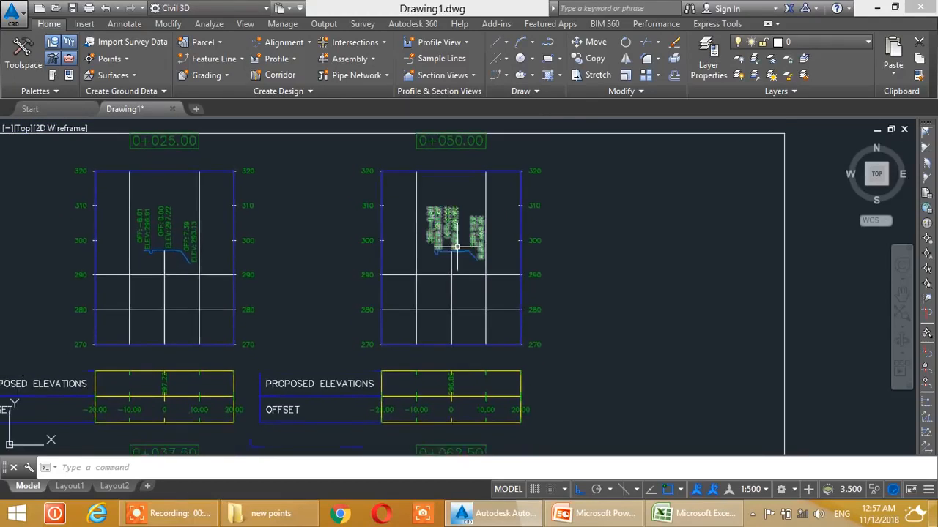
scroll(467, 246, up, 2)
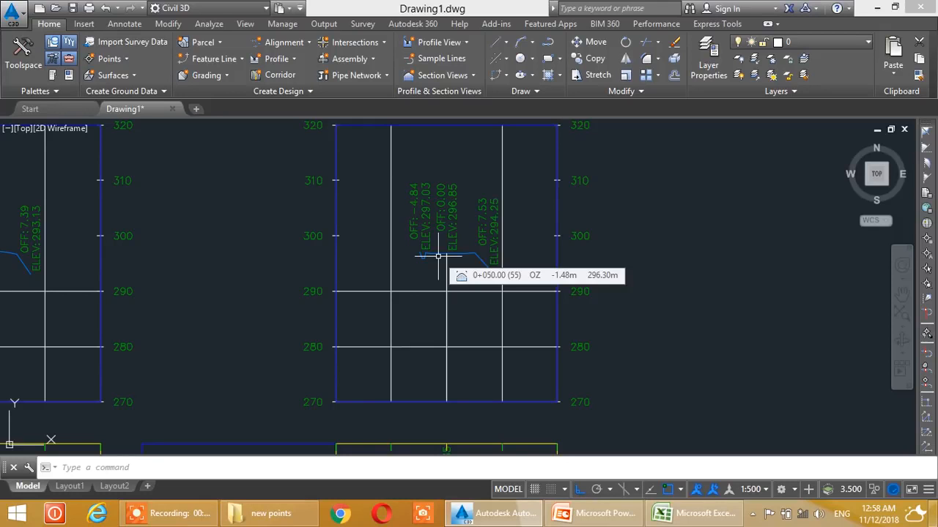
scroll(303, 264, down, 4)
middle_drag(221, 284, 322, 249)
scroll(322, 252, down, 2)
mouse_move(253, 290)
middle_down()
mouse_move(263, 287)
mouse_move(293, 312)
mouse_move(294, 295)
mouse_move(266, 310)
mouse_move(267, 324)
middle_up()
scroll(289, 293, down, 4)
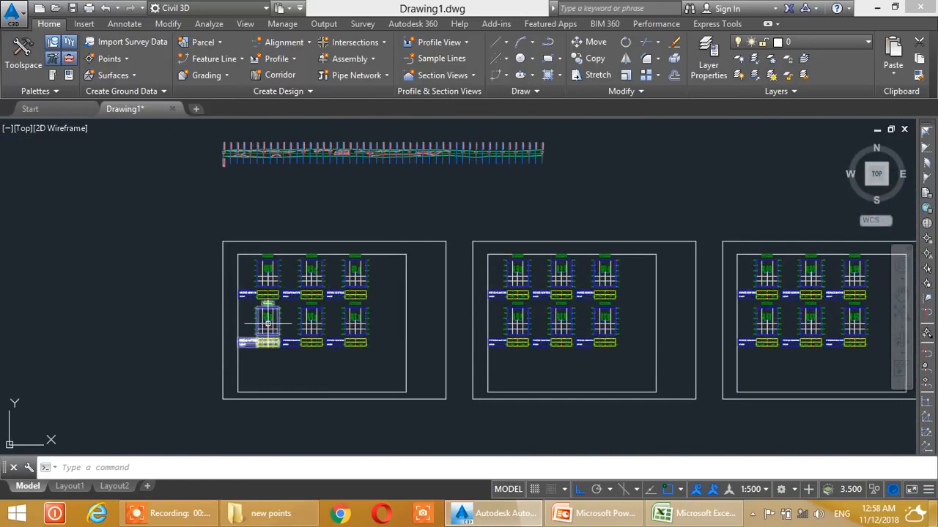
scroll(268, 323, up, 6)
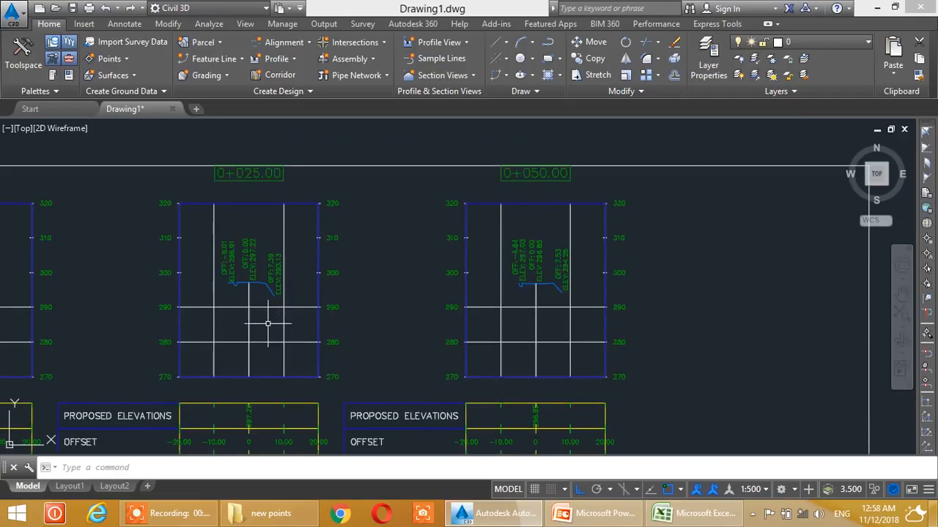
Undo the creation of the multiple section views, keeping the road plan with its sample lines
key(ctrl+z)
key(ctrl+z)
key(ctrl+z)
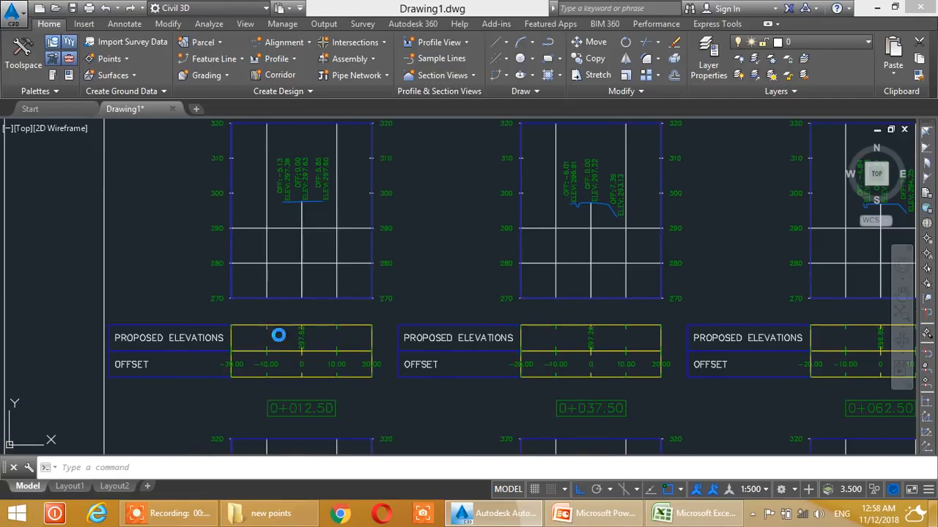
key(ctrl+z)
key(ctrl+z)
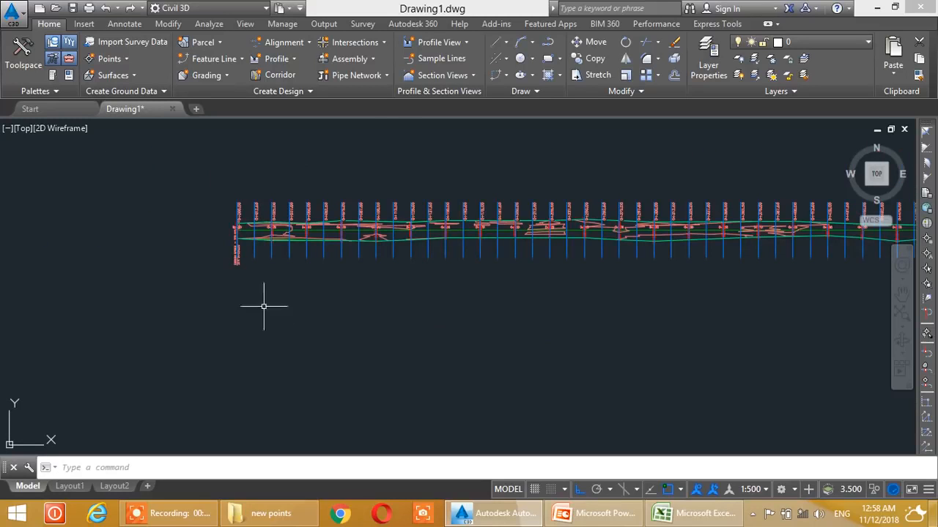
Set up multiple section views again and select the Major and Minor Offsets label set for the FG section
click(430, 78)
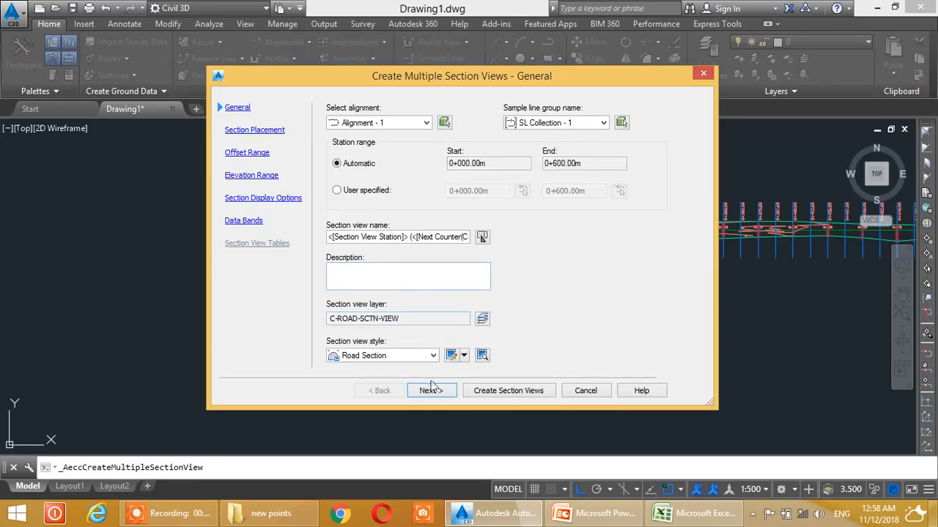
click(432, 390)
click(433, 392)
click(434, 392)
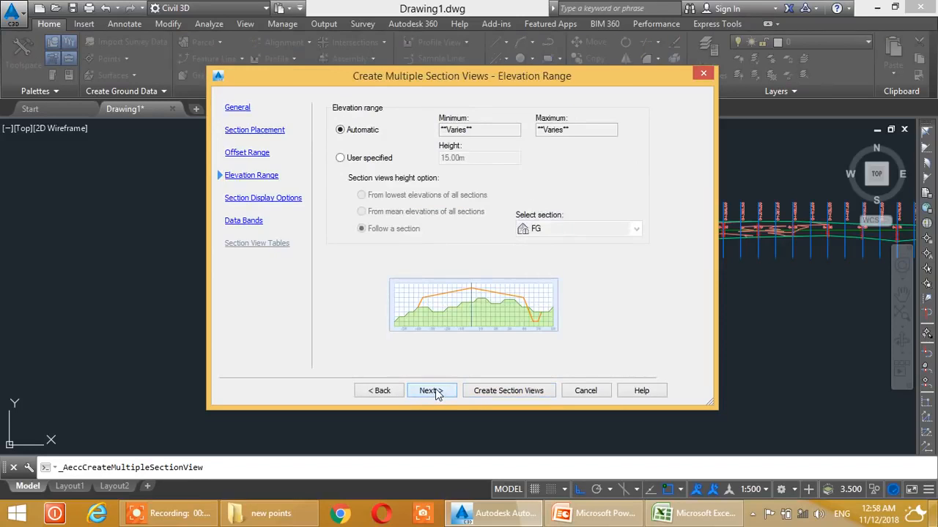
click(434, 392)
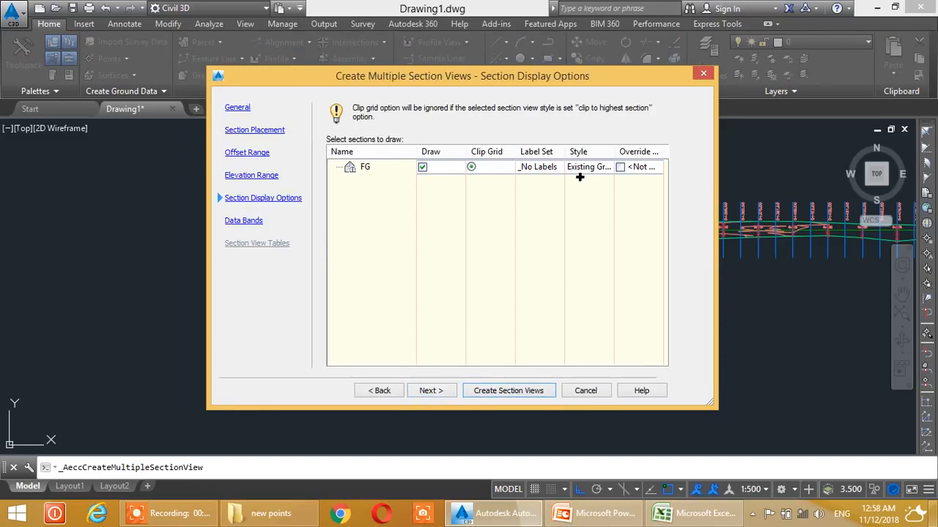
click(542, 168)
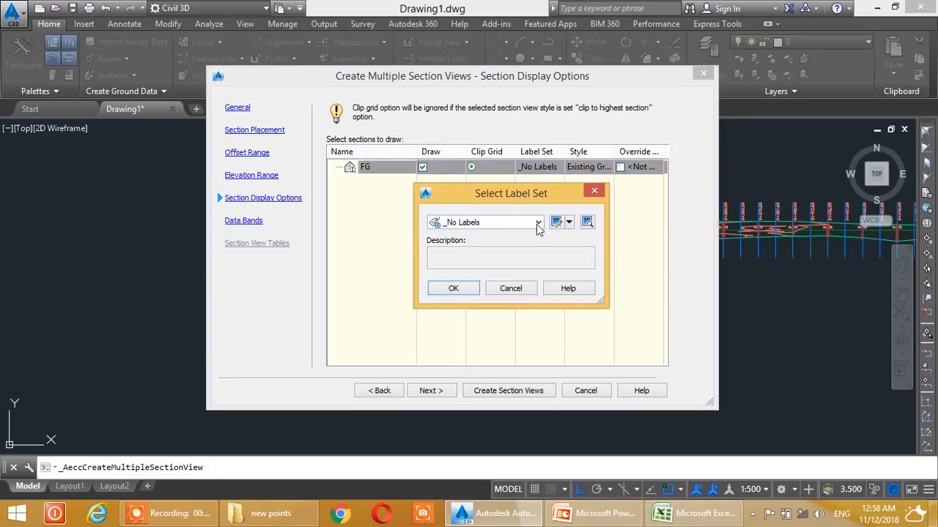
click(537, 224)
click(504, 292)
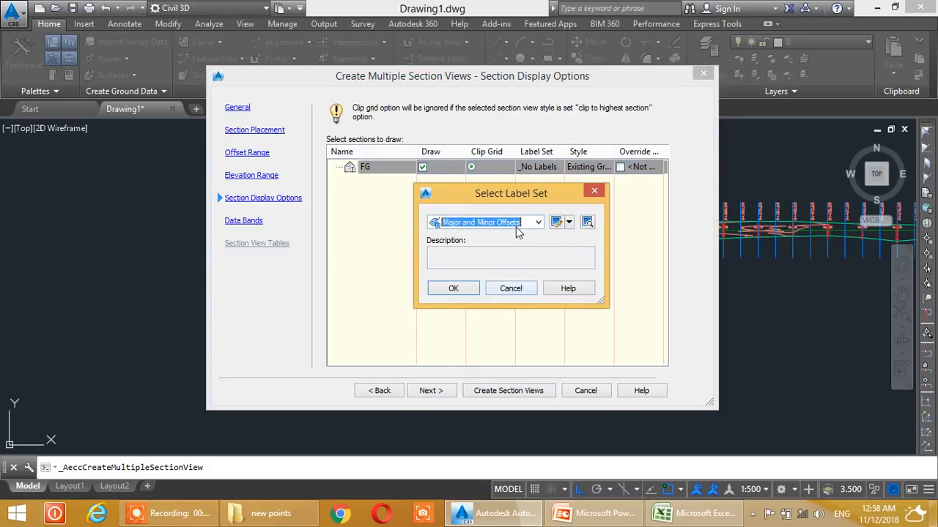
Replace the offset labels in the Major and Minor Offsets label set with grade break labels in FG Section Offset and Elevation style
click(557, 225)
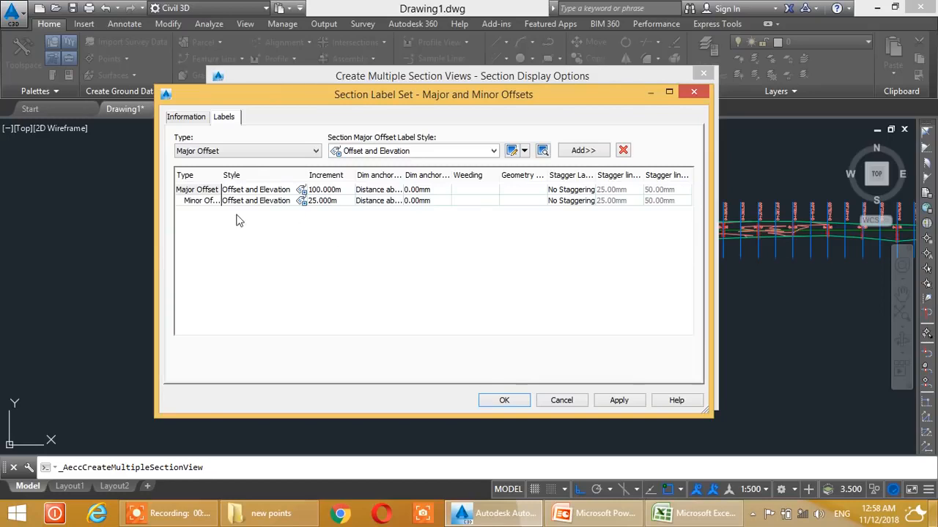
click(211, 203)
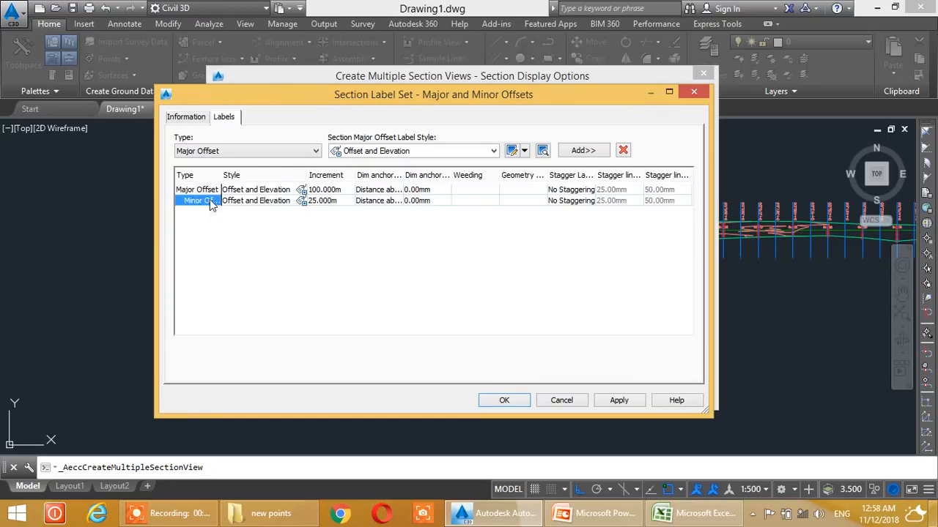
click(622, 150)
click(226, 151)
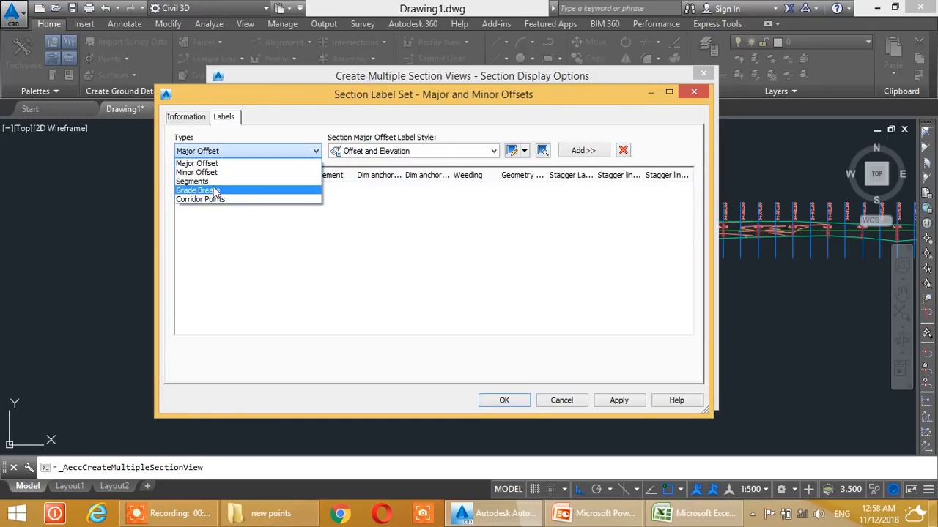
click(242, 190)
click(578, 150)
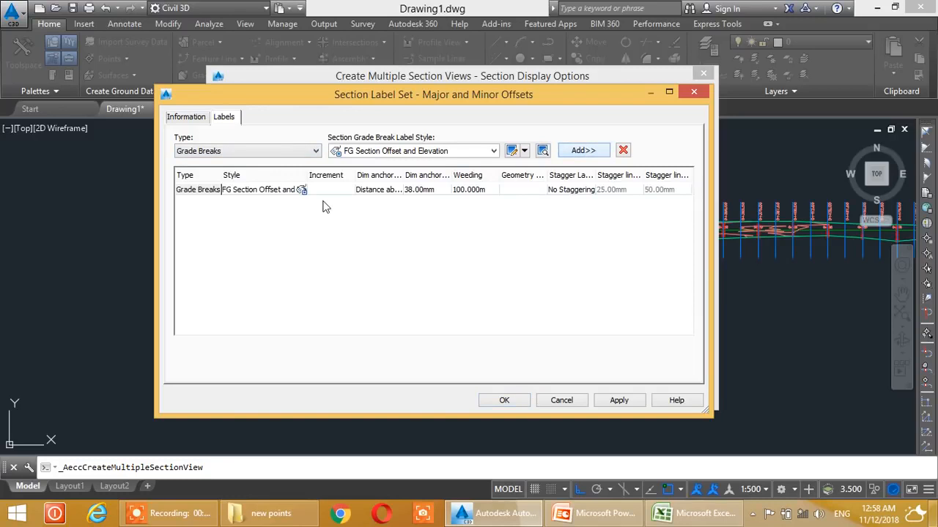
Set the grade break labels' weeding to 0.01 m and apply the edited label set to the FG section
click(477, 191)
click(476, 192)
text(0.01)
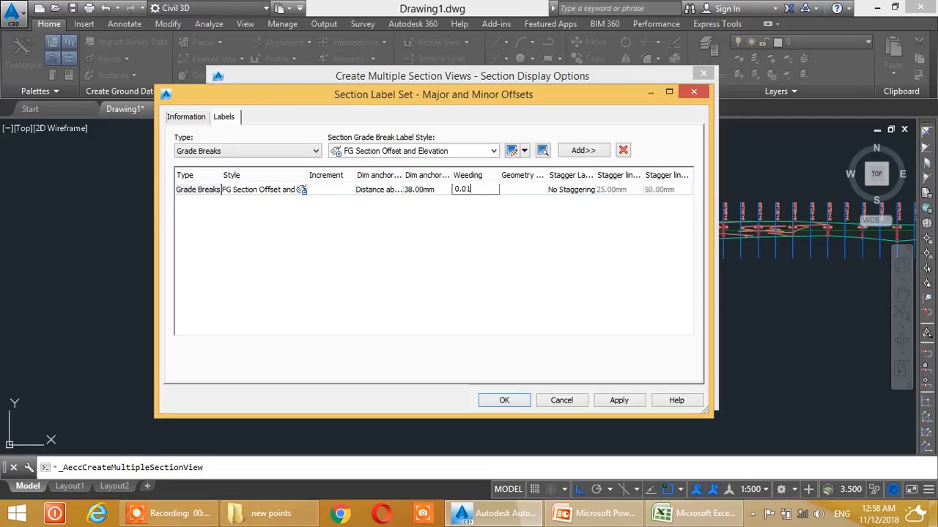
click(439, 279)
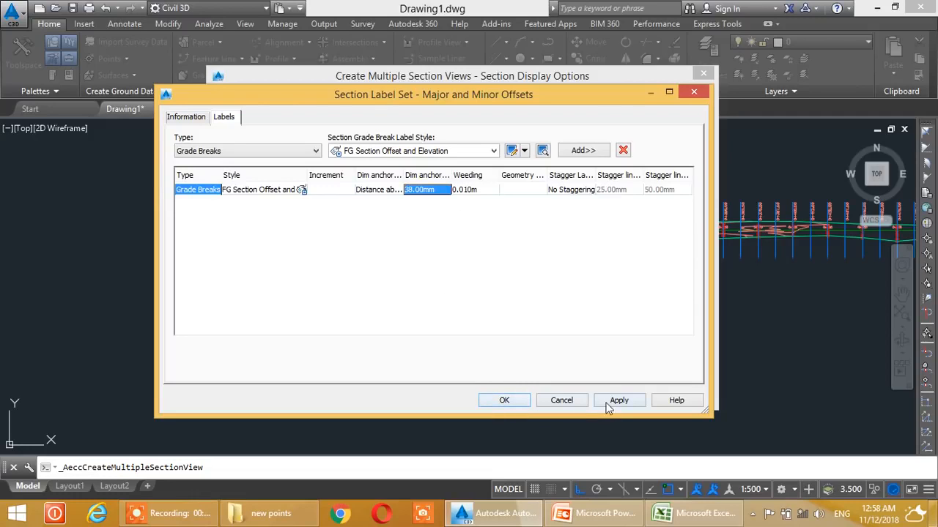
click(512, 401)
click(449, 288)
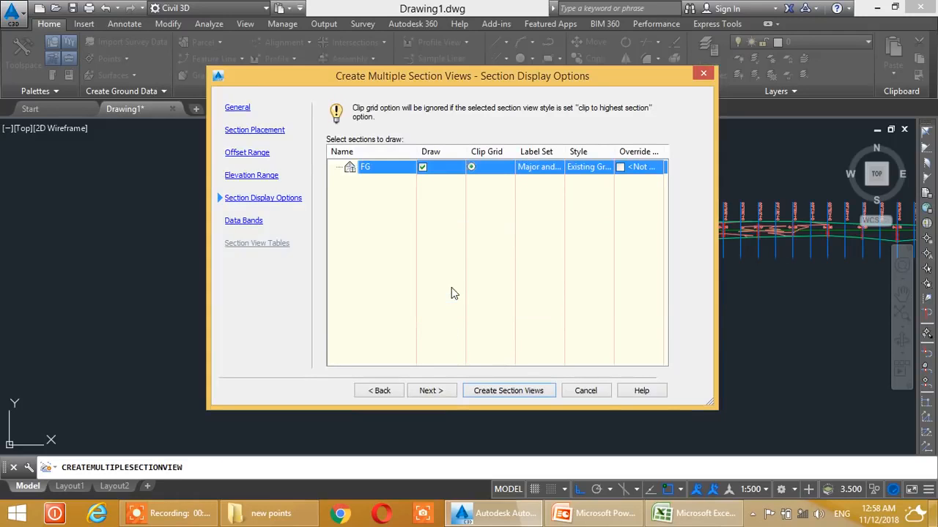
Choose the Major Stations Offset and Elevations band set and cancel the section view creation
click(432, 391)
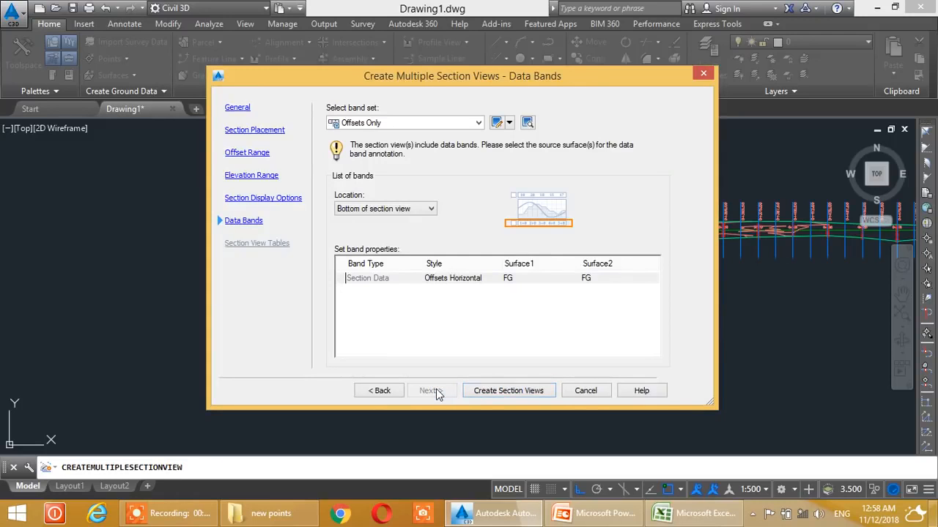
click(429, 123)
click(408, 173)
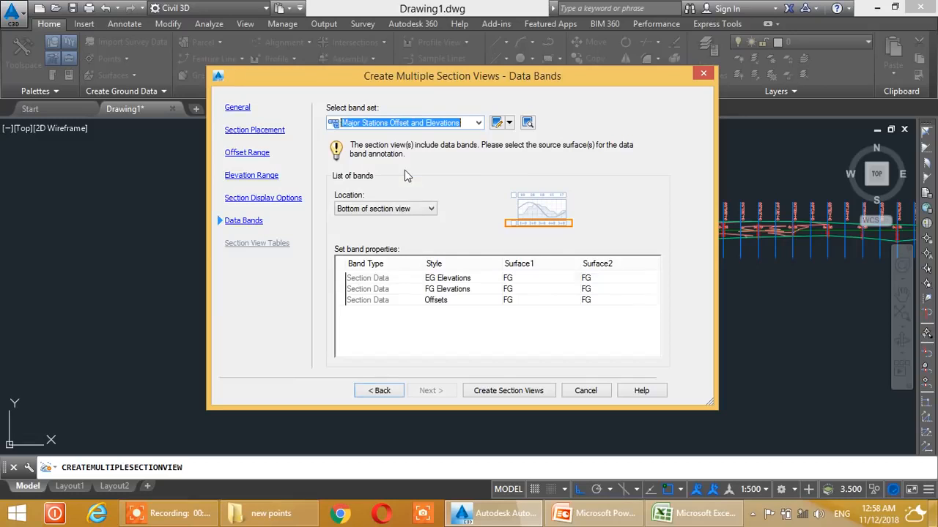
click(585, 391)
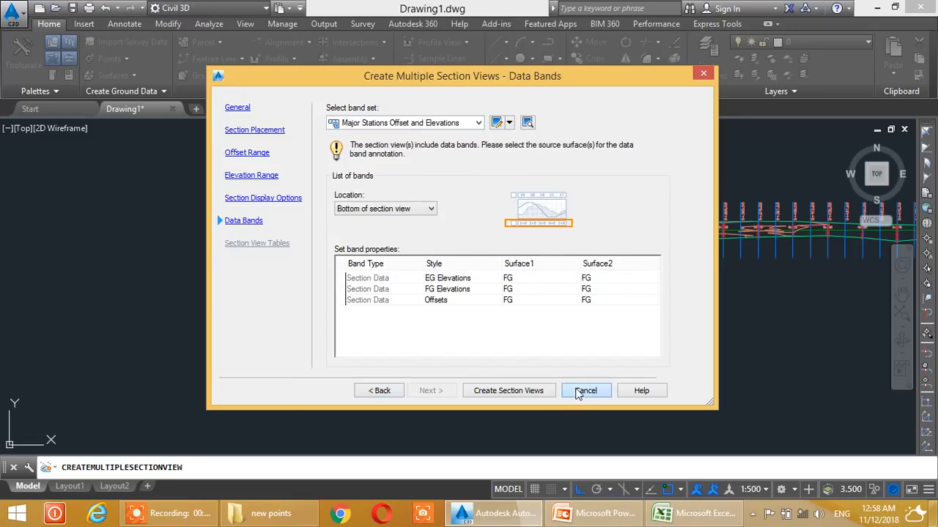
Examine the sample lines and surface contours along the first half of the road plan
middle_drag(418, 256, 272, 257)
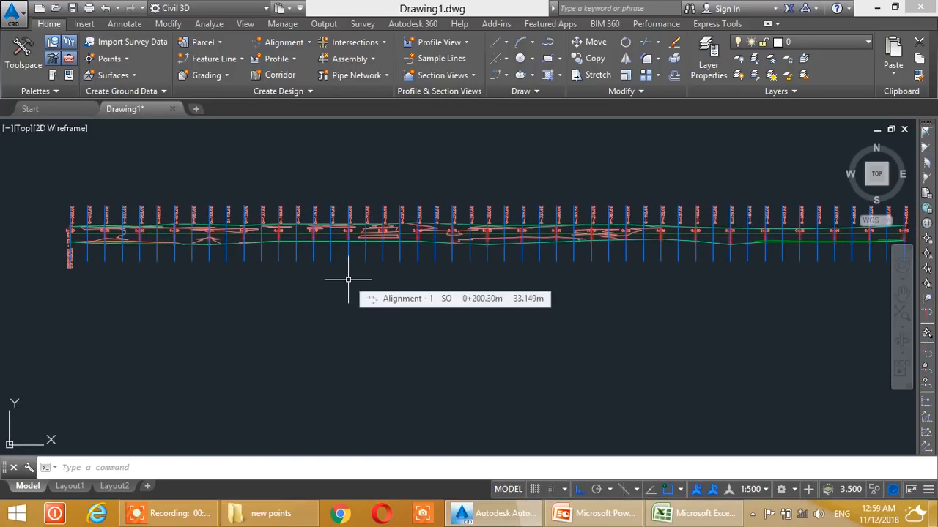
scroll(155, 234, up, 2)
mouse_move(256, 268)
middle_down()
mouse_move(258, 244)
mouse_move(401, 256)
middle_up()
middle_drag(226, 225, 280, 234)
scroll(239, 248, up, 2)
middle_drag(390, 232, 324, 241)
middle_drag(657, 271, 457, 268)
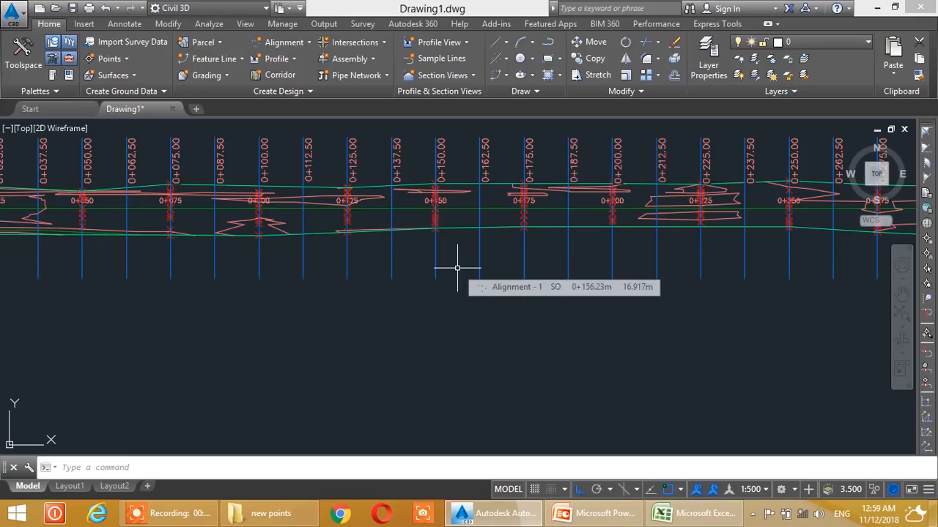